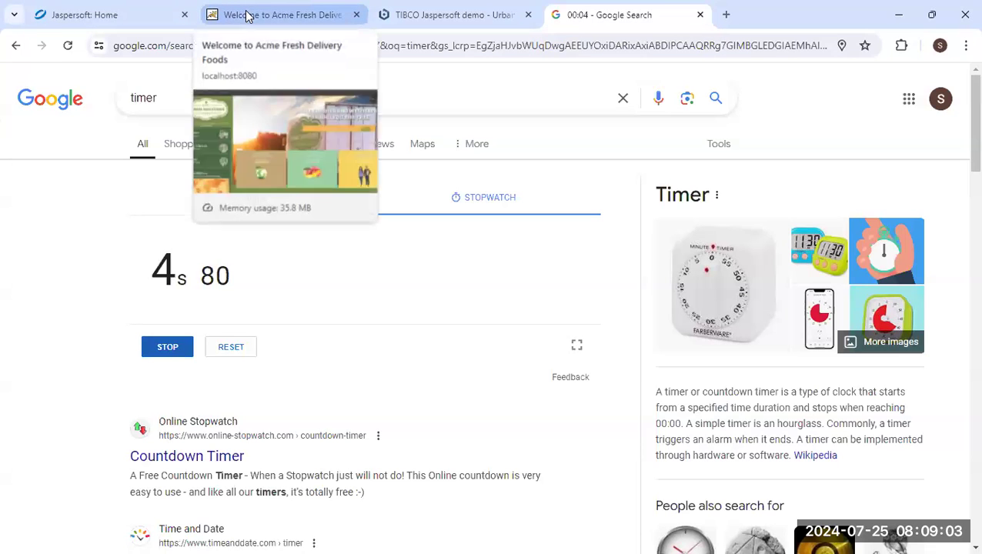
Go to the Acme Fresh Delivery site's home page and open Top Sellers.
click(247, 16)
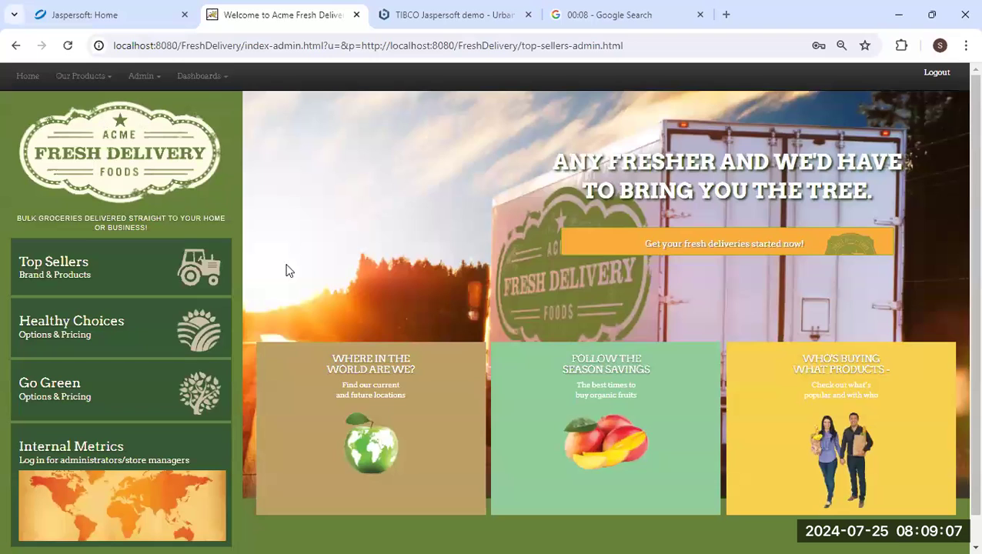
click(35, 76)
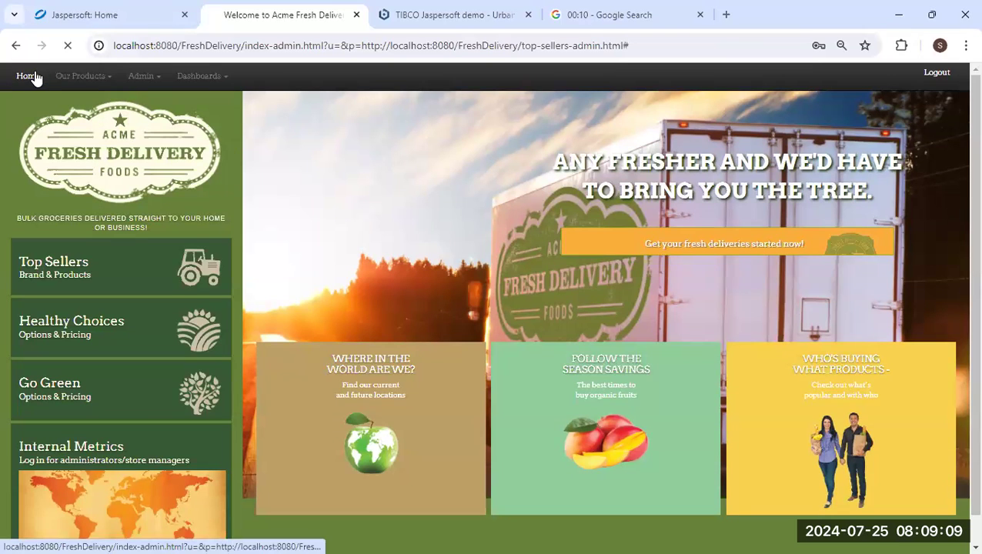
click(54, 274)
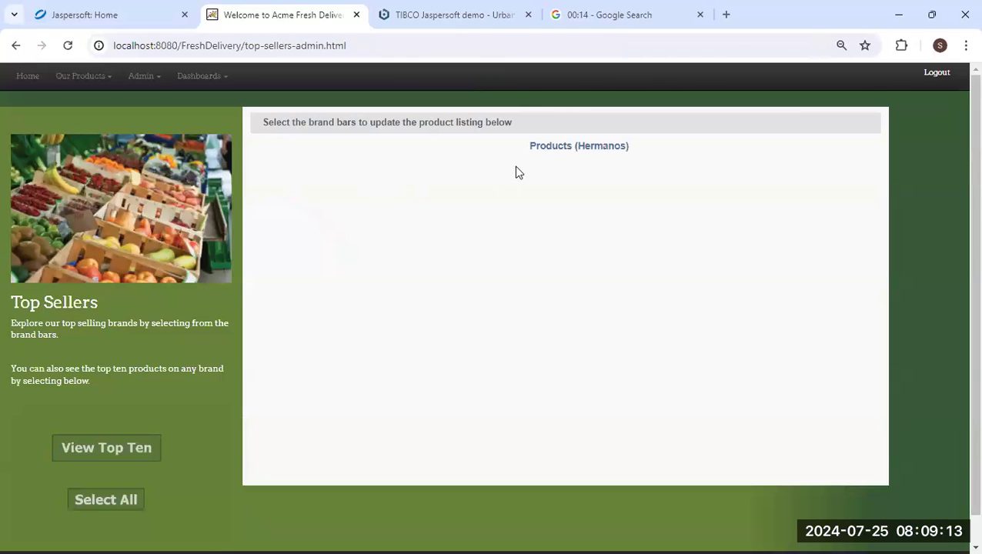
Open New Embedded Dashboard, dismiss its Test_Dashboard-not-found alert, and return to Jaspersoft.
click(199, 80)
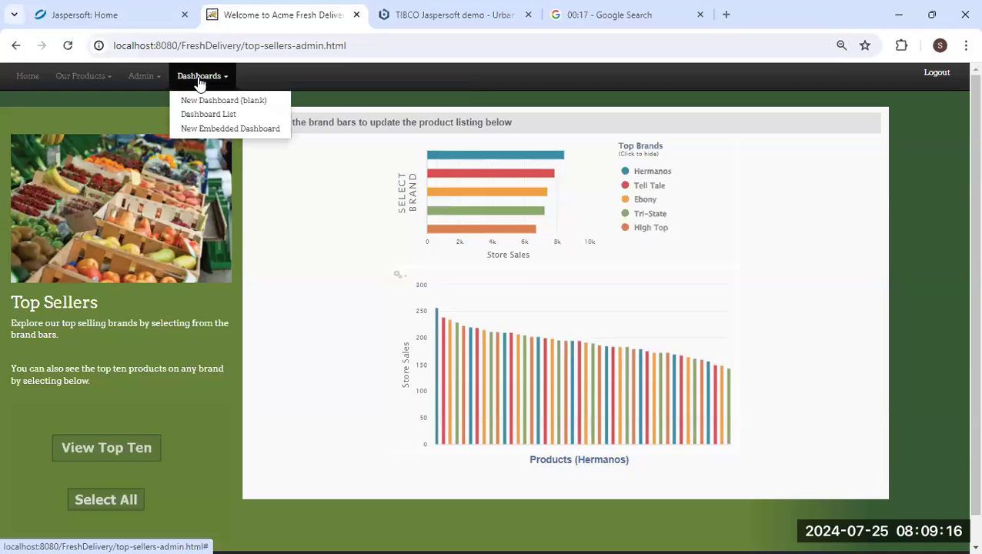
click(210, 131)
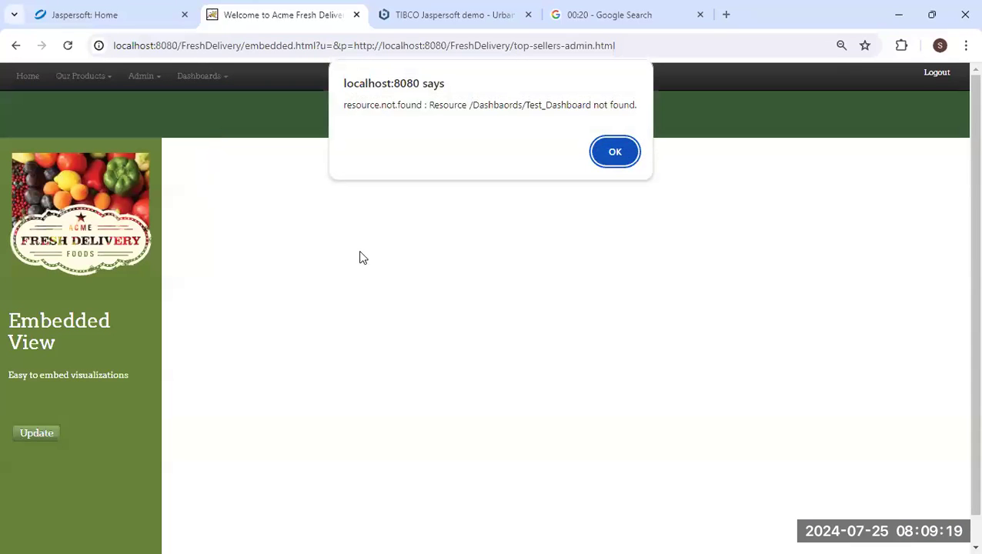
click(614, 152)
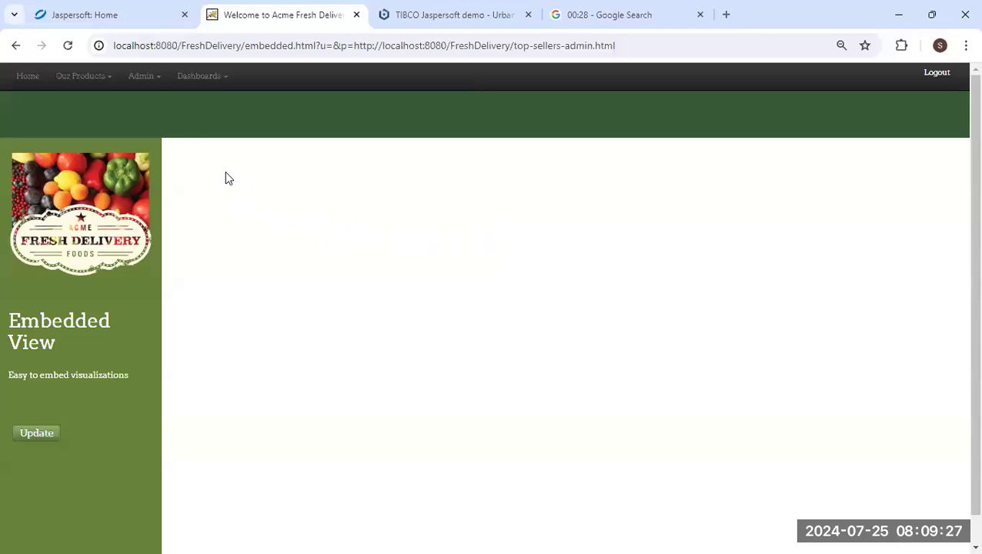
click(126, 17)
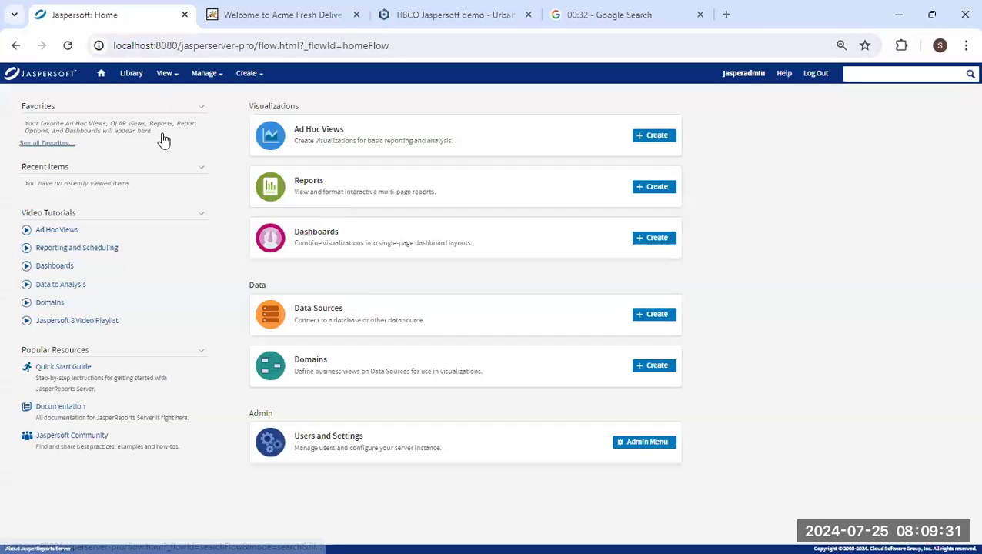
Start a new JDBC data source using the PostgreSQL driver.
click(101, 75)
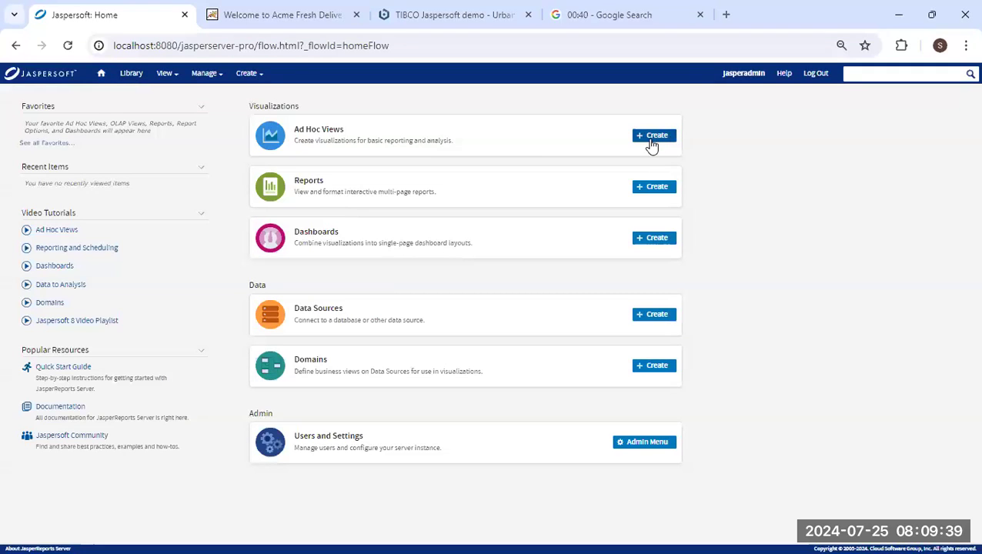
click(669, 317)
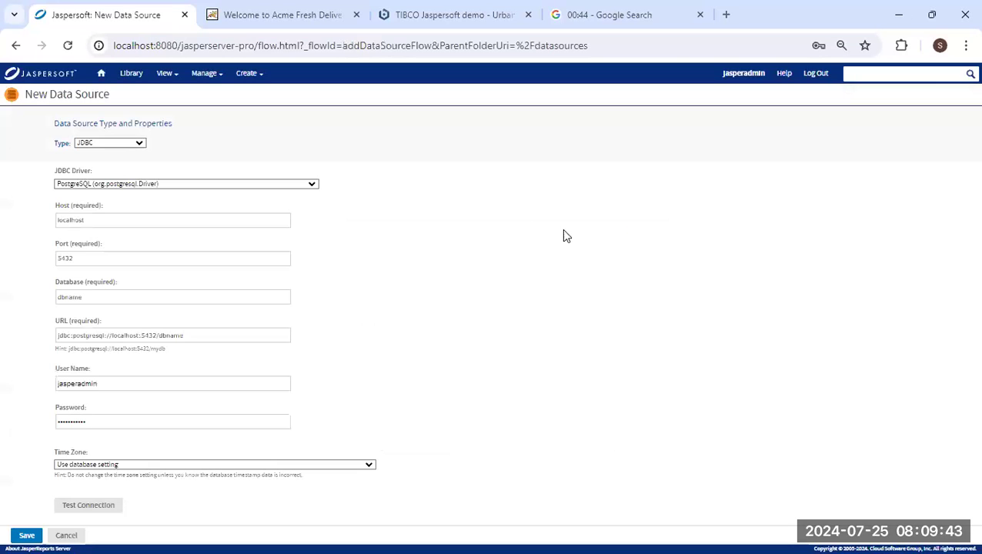
click(139, 145)
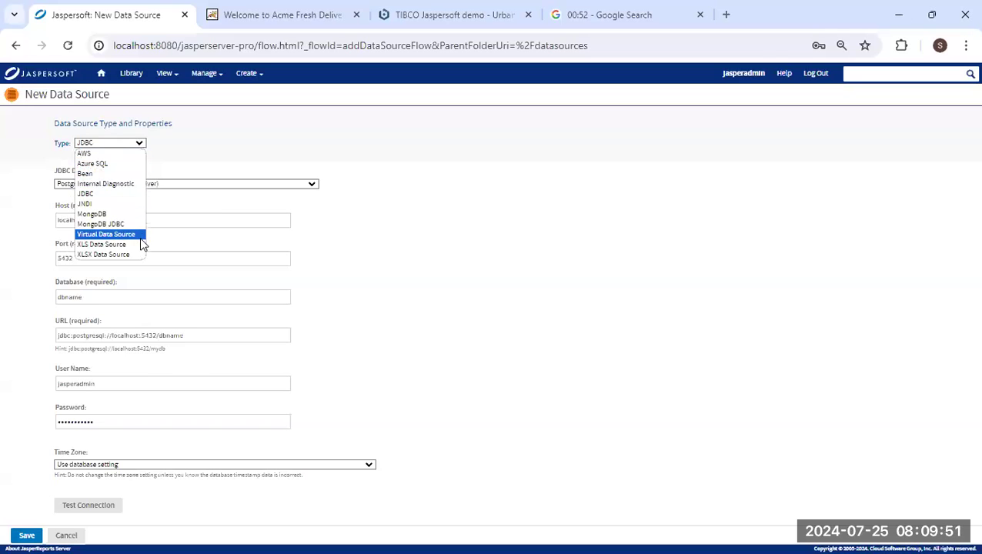
click(164, 156)
click(314, 184)
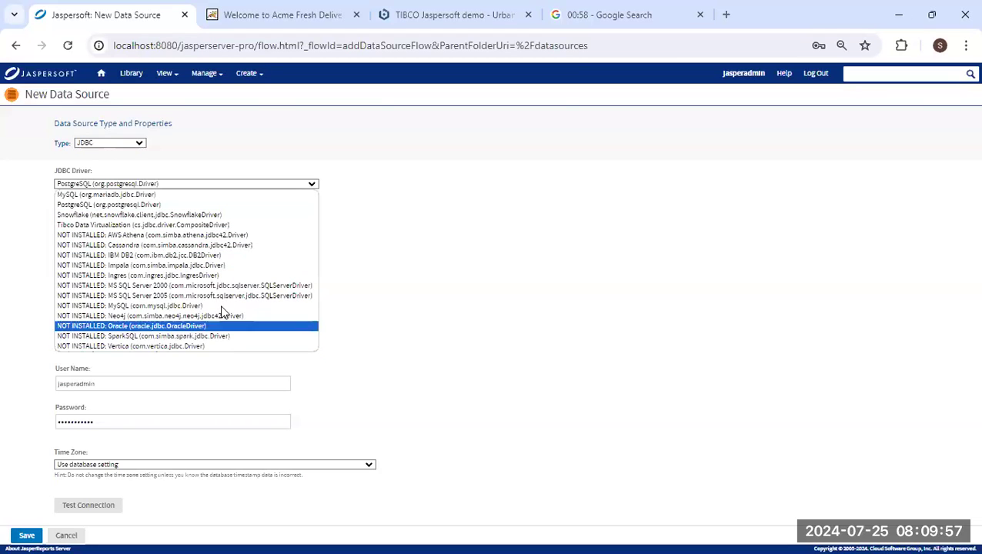
click(237, 207)
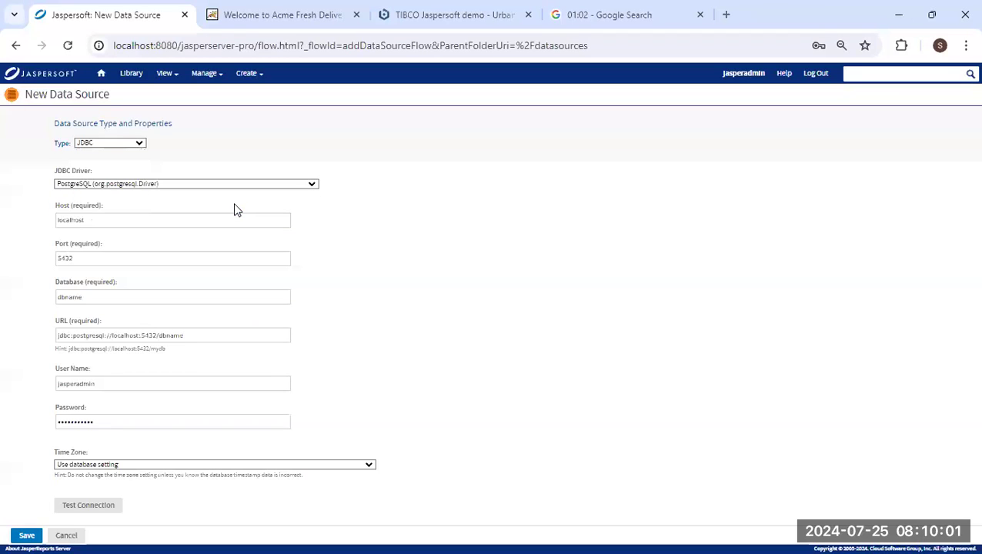
Keep host localhost and port 5432, and set the database to foodmart.
click(145, 218)
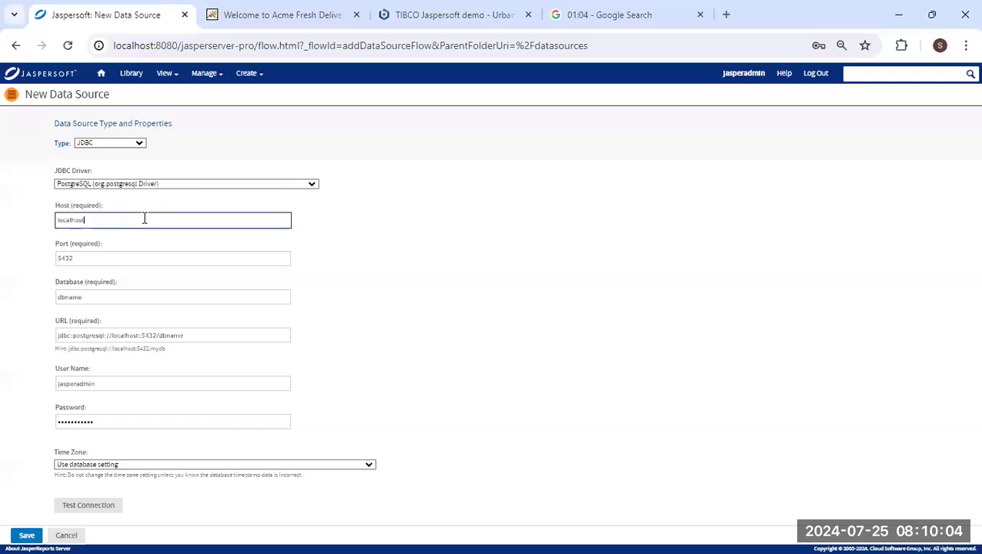
click(95, 259)
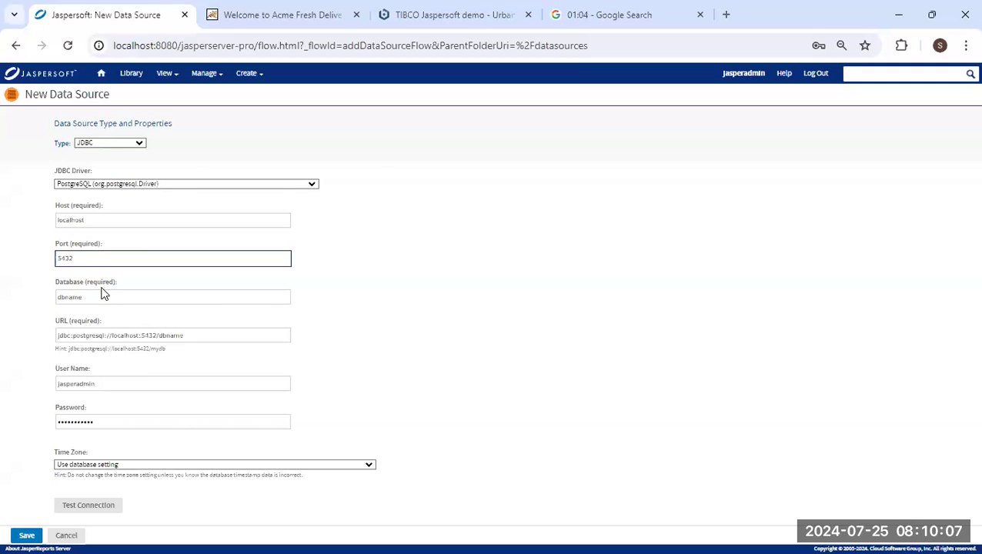
double_click(97, 295)
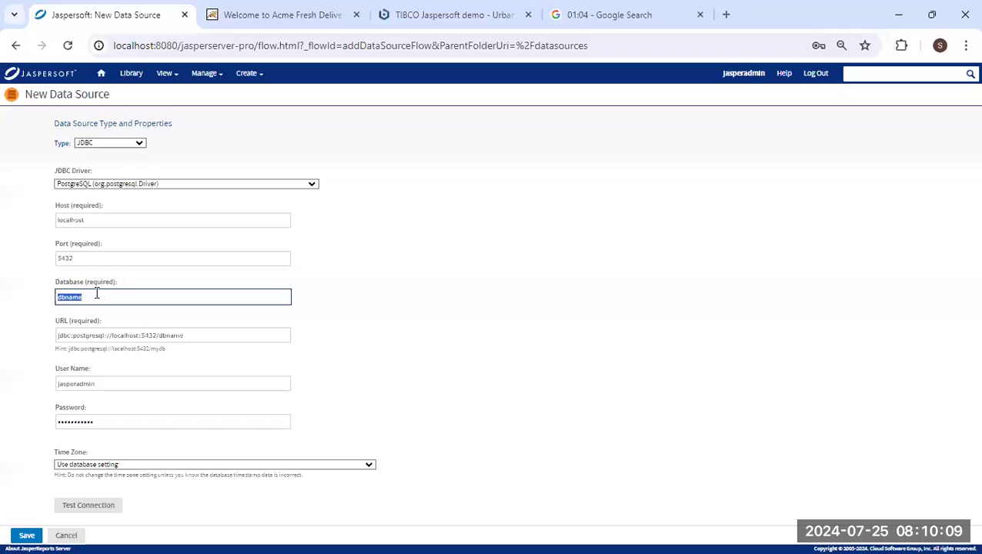
text(foo)
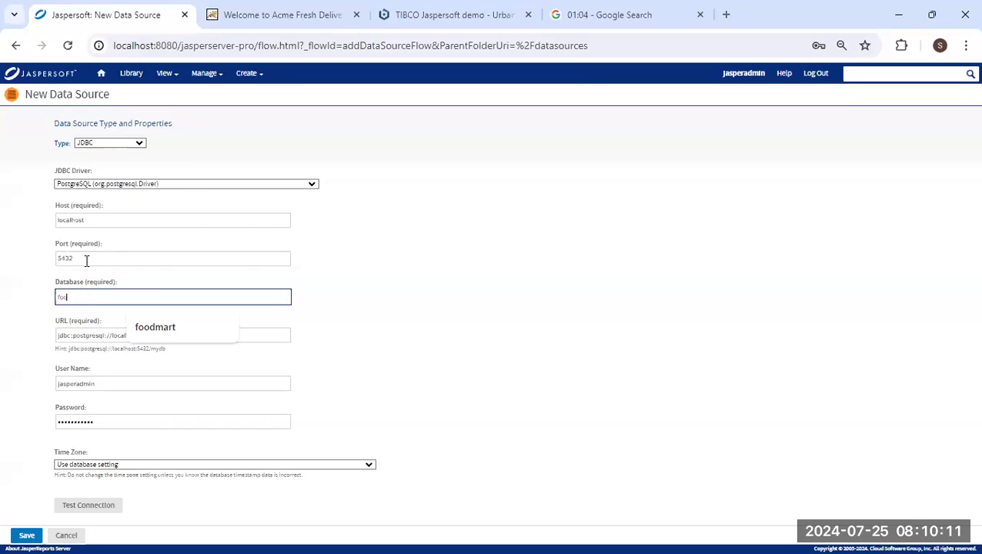
text(dmart)
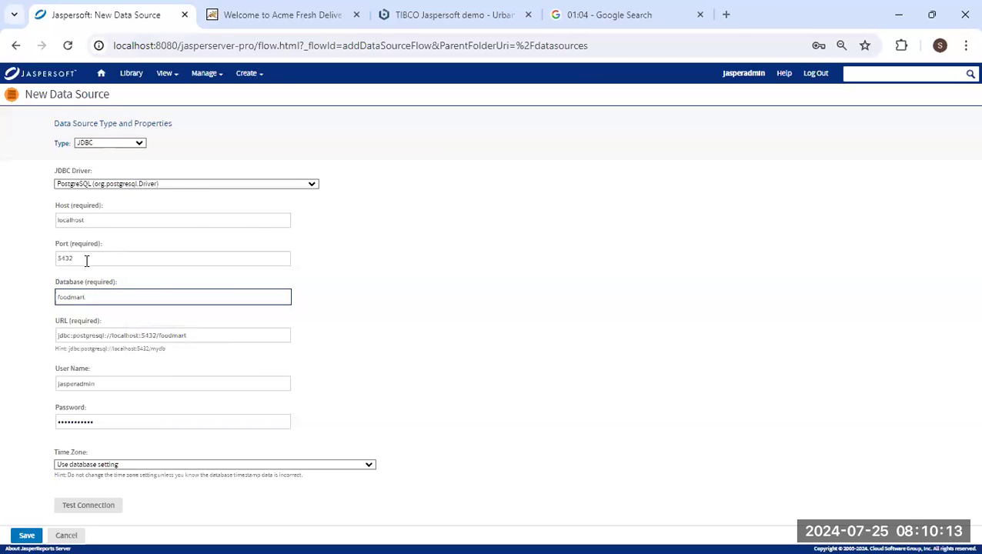
drag(197, 335, 31, 346)
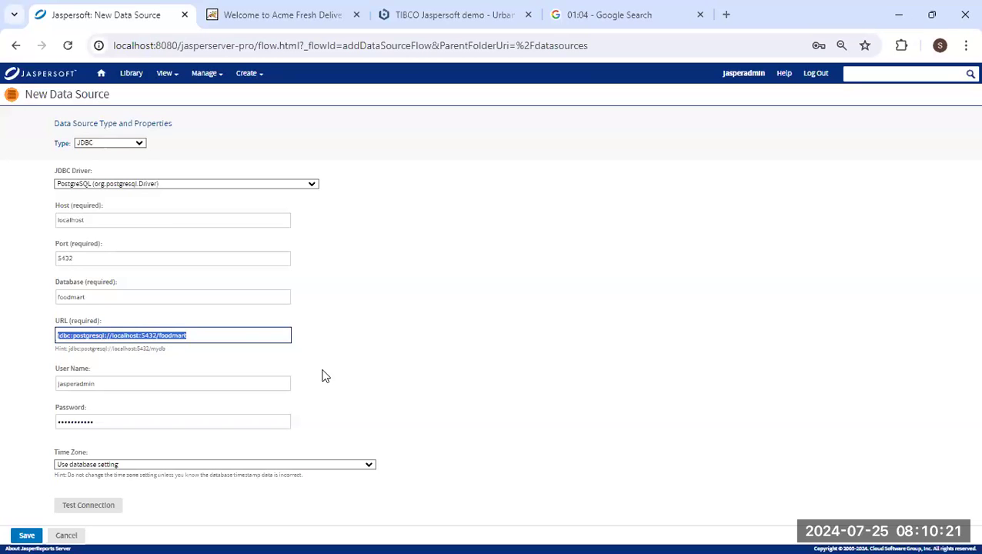
Enter the database user name and password, test the connection, and save.
double_click(85, 384)
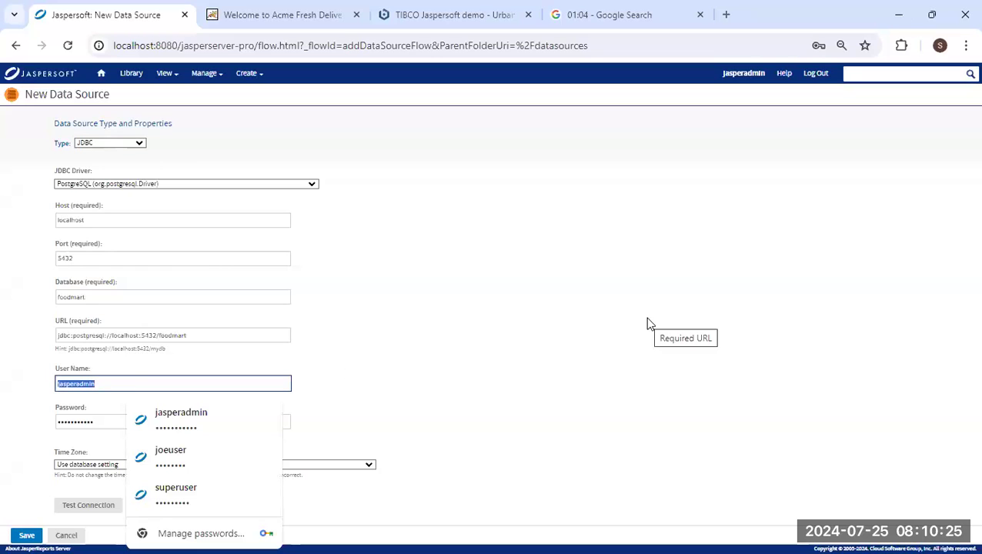
text(postgres)
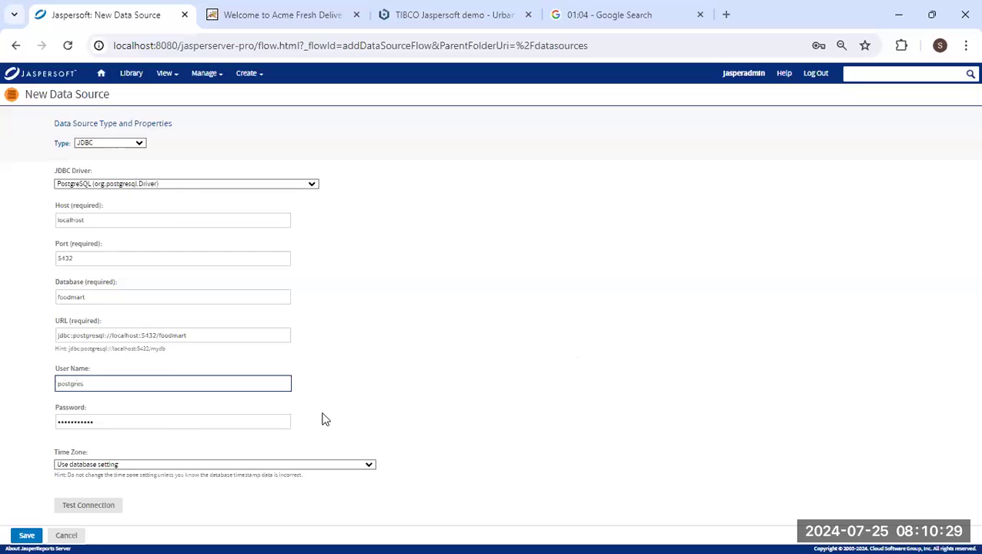
double_click(74, 421)
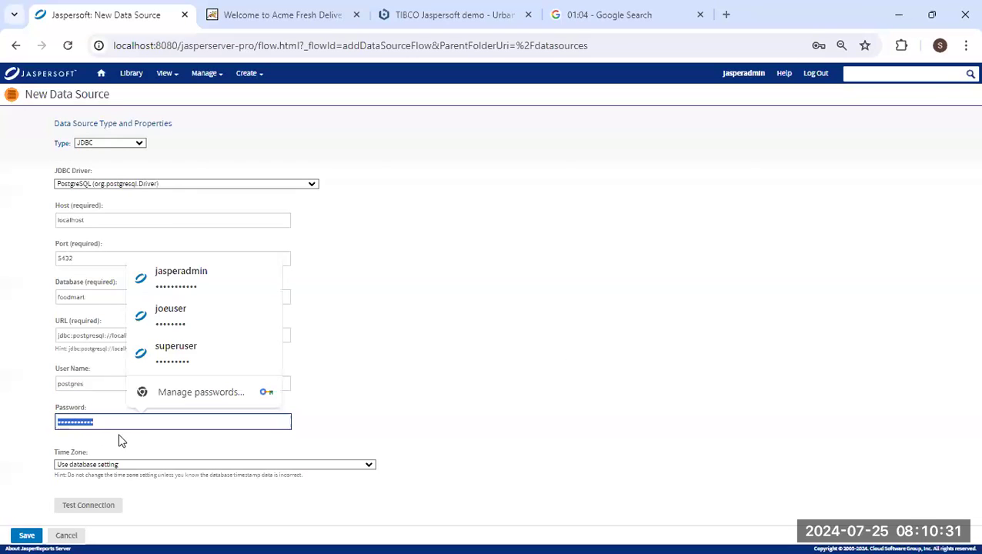
text(post)
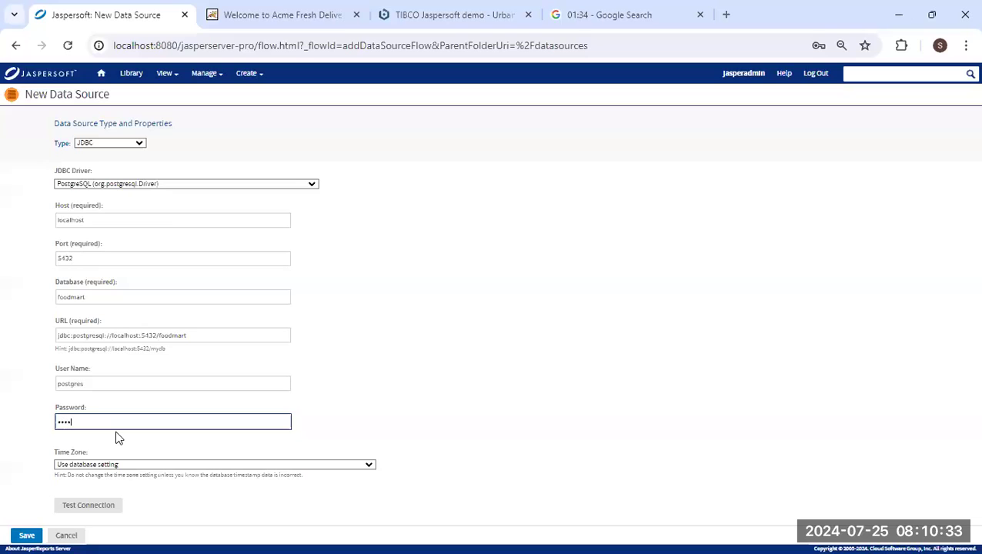
text(gr)
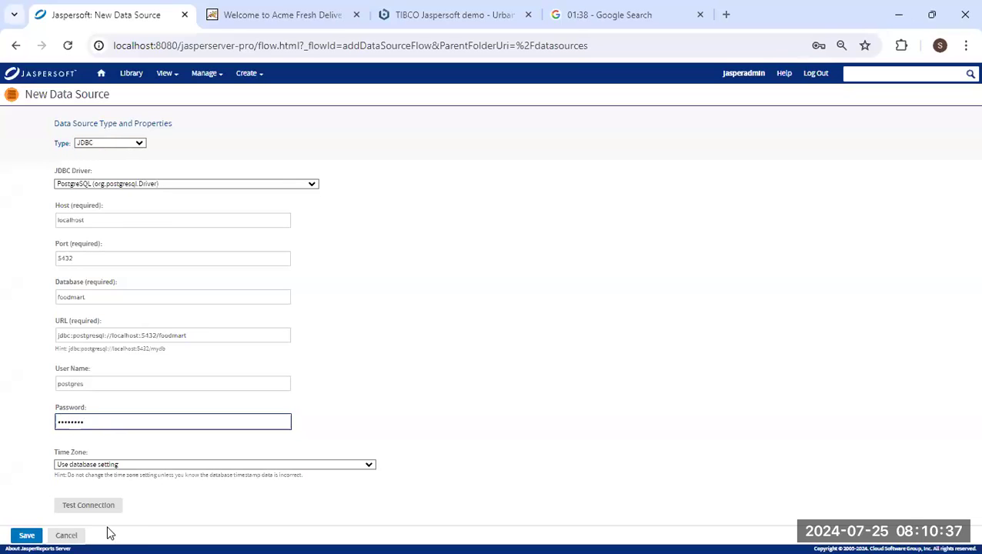
click(88, 508)
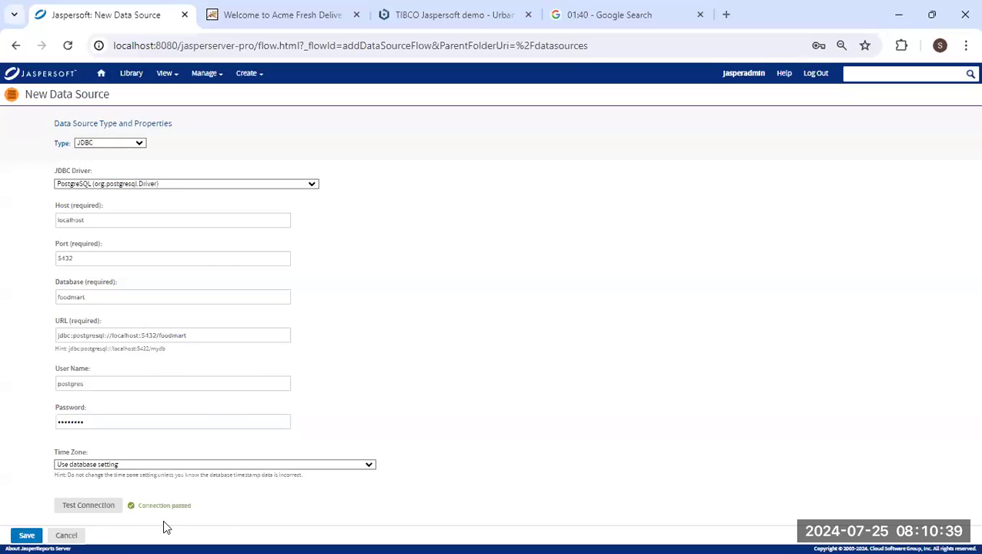
click(27, 536)
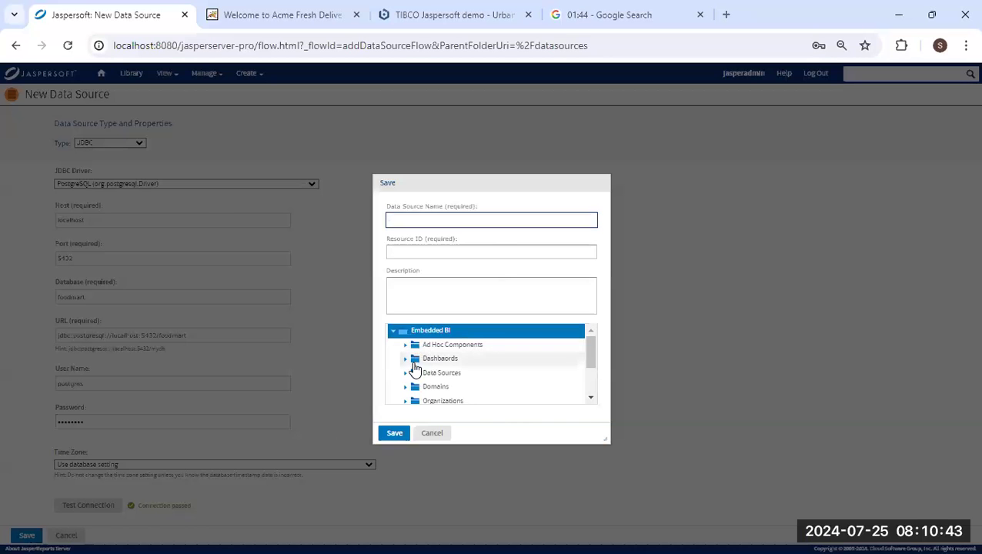
Save the data source as Demo in the Data Sources folder.
click(444, 374)
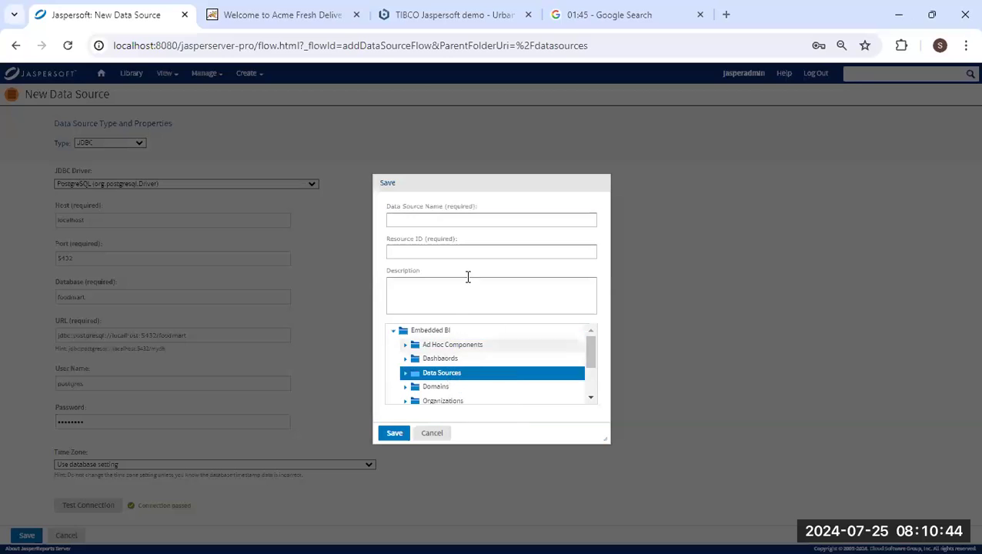
click(431, 220)
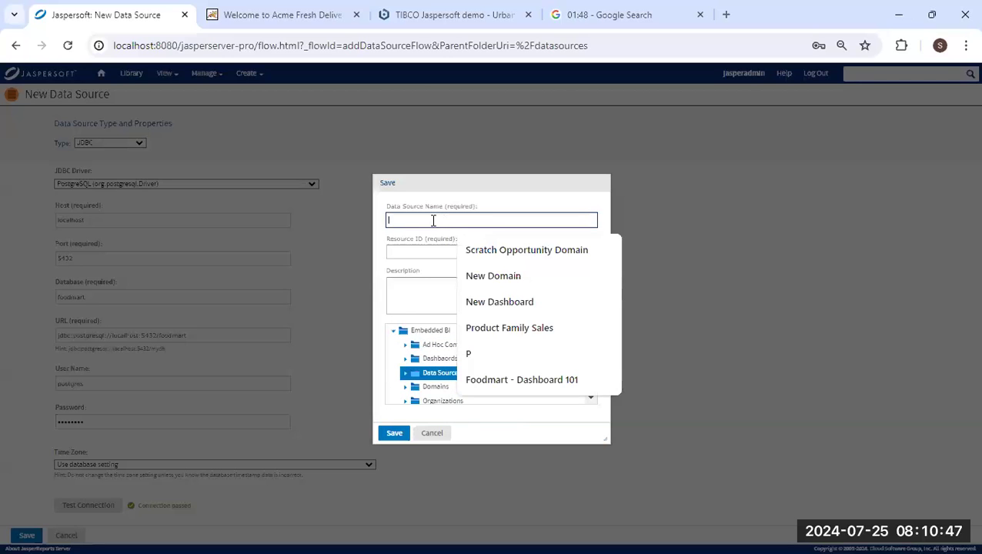
text(Demo Datasource)
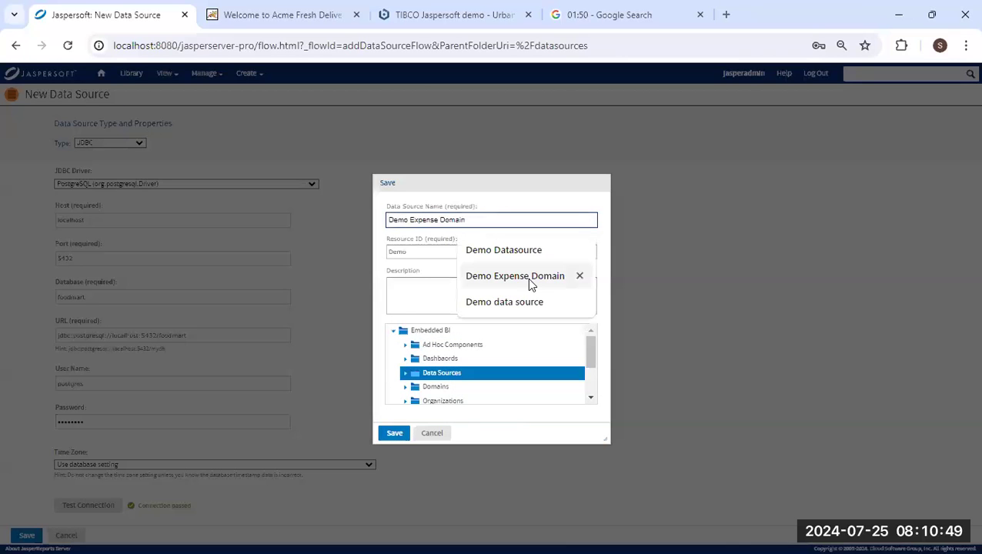
click(521, 254)
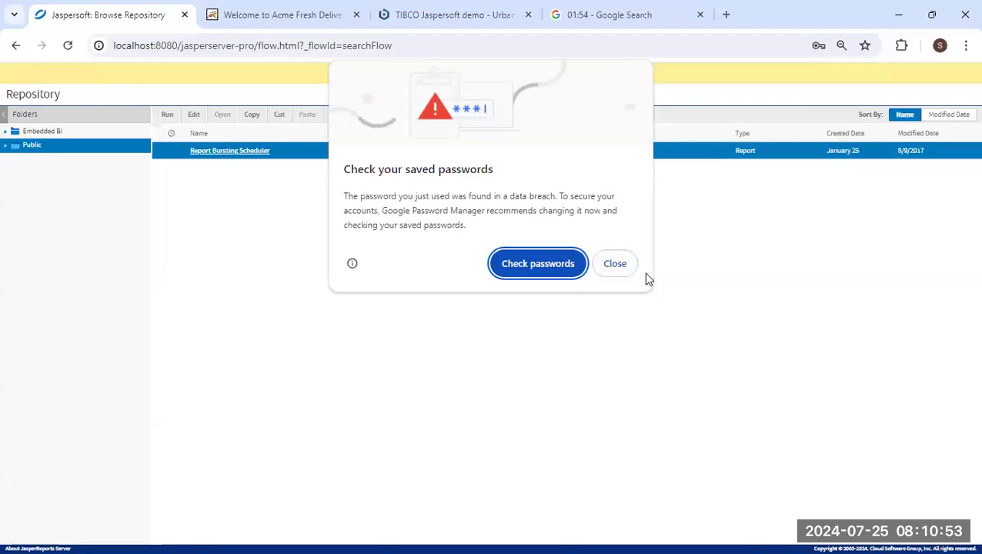
Decline Chrome's password saving and browse Embedded BI's Data Sources folder.
click(618, 263)
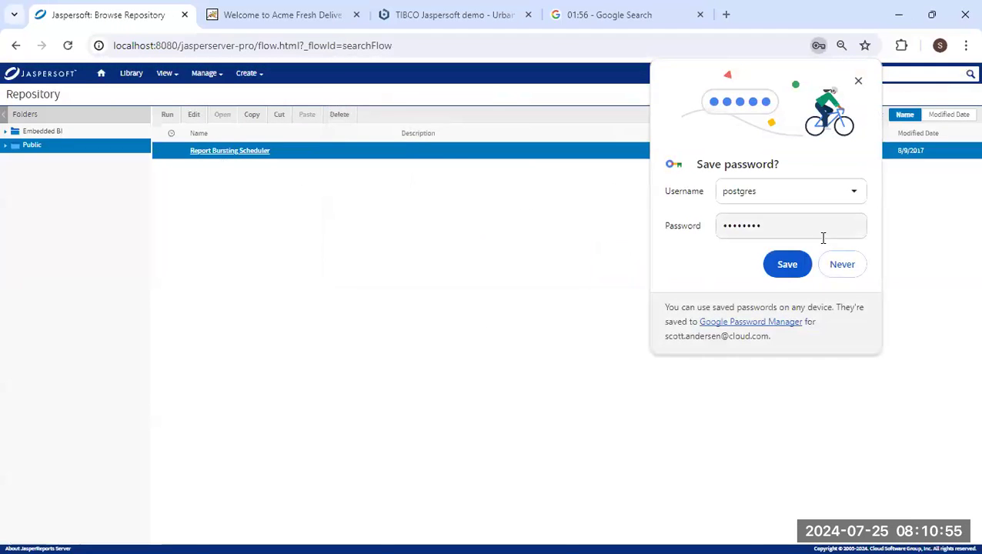
click(859, 81)
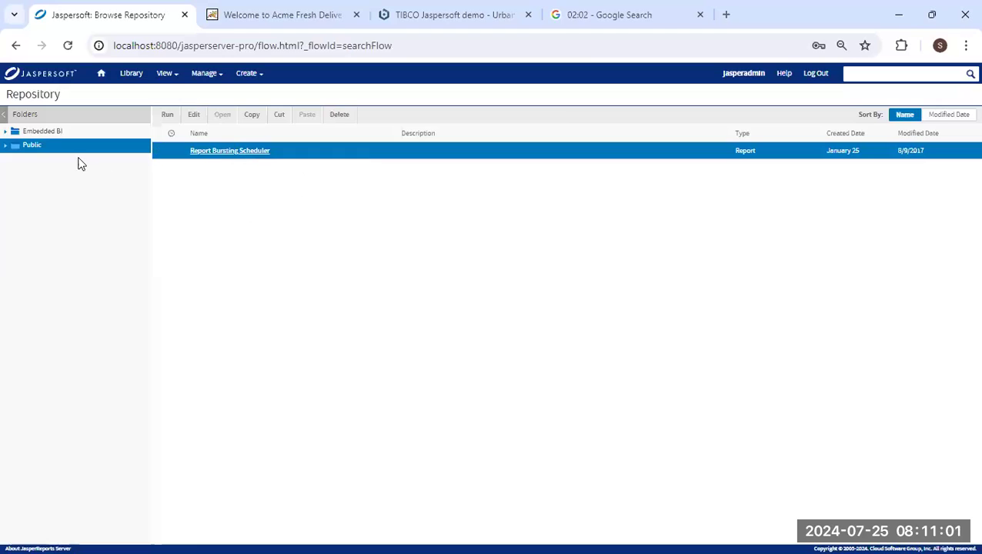
click(6, 132)
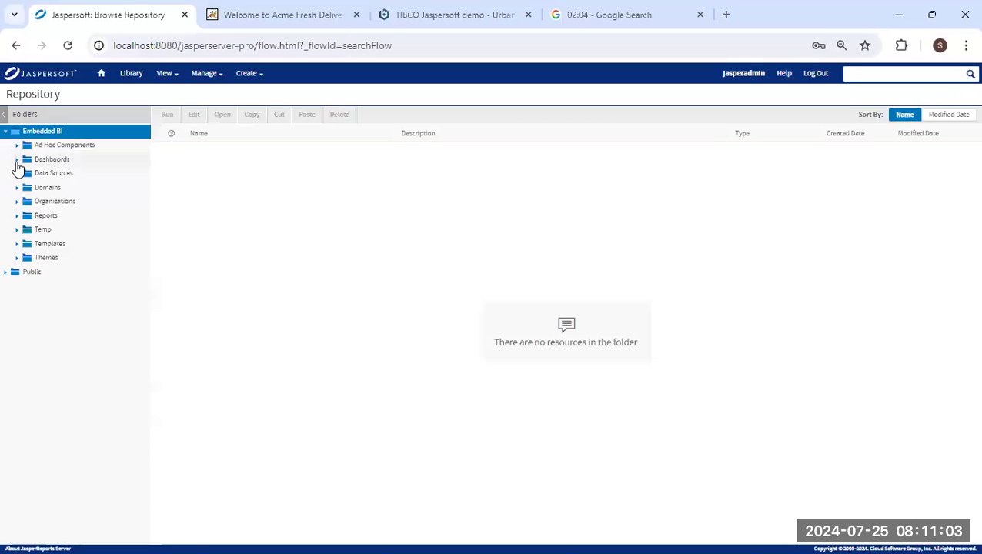
click(44, 173)
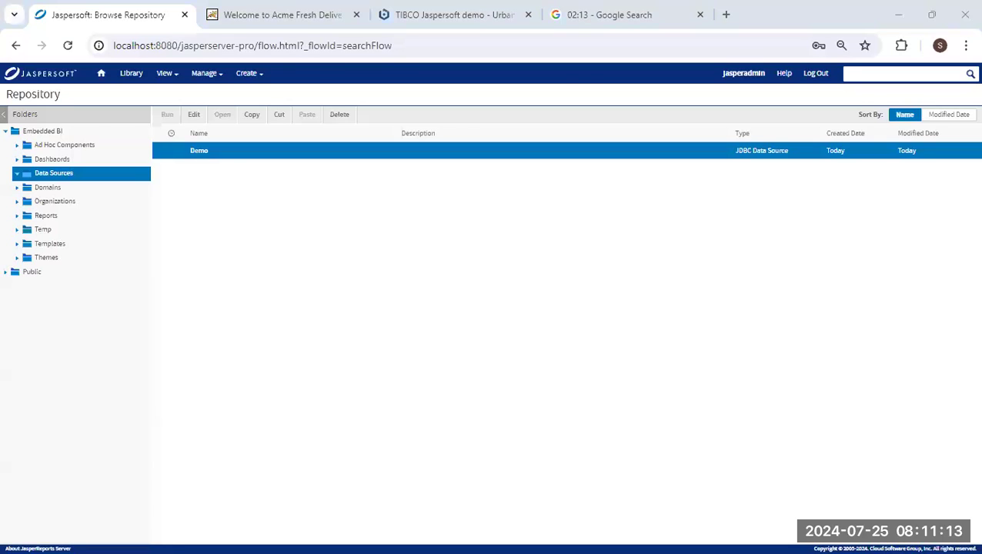
key(alt+Tab)
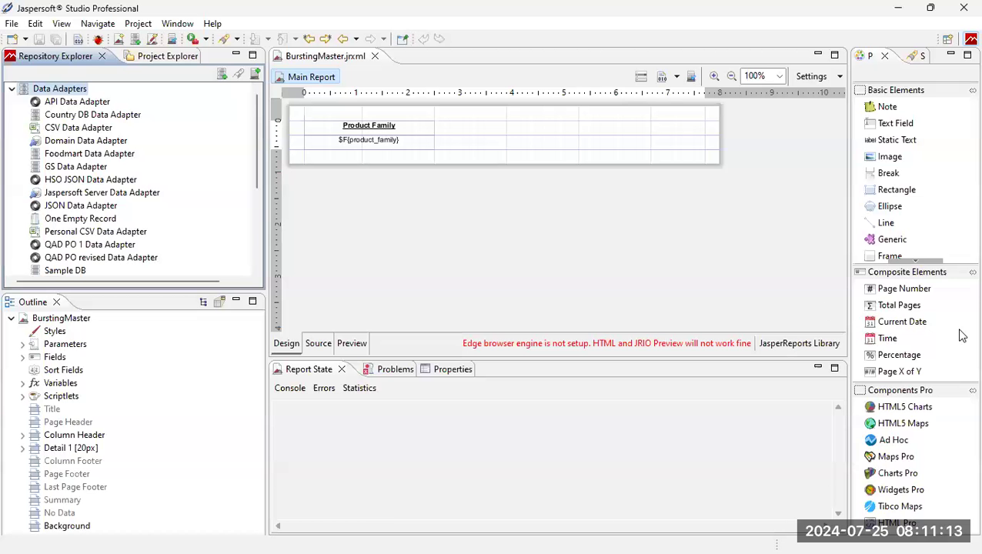
Create a new data adapter of type Database JDBC Connection.
right_click(60, 91)
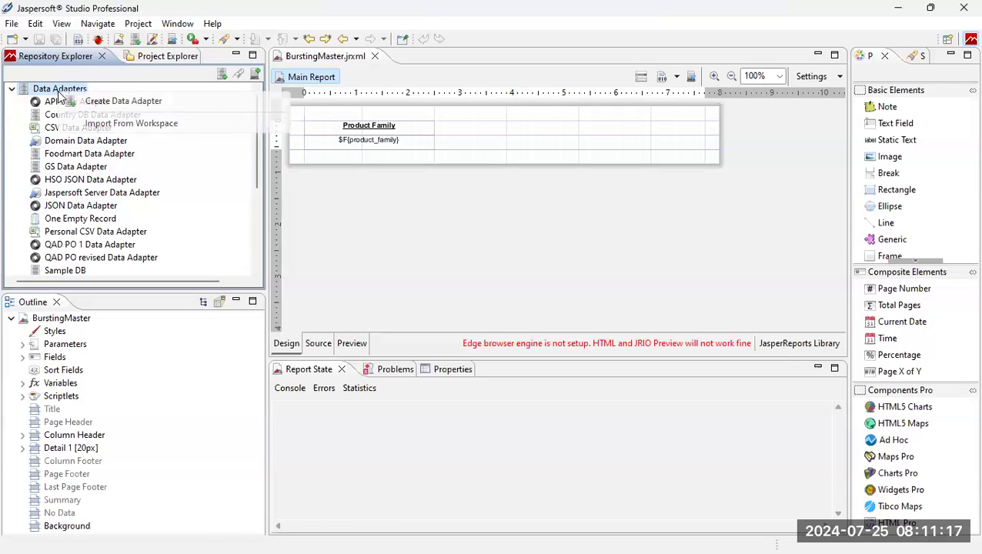
click(115, 103)
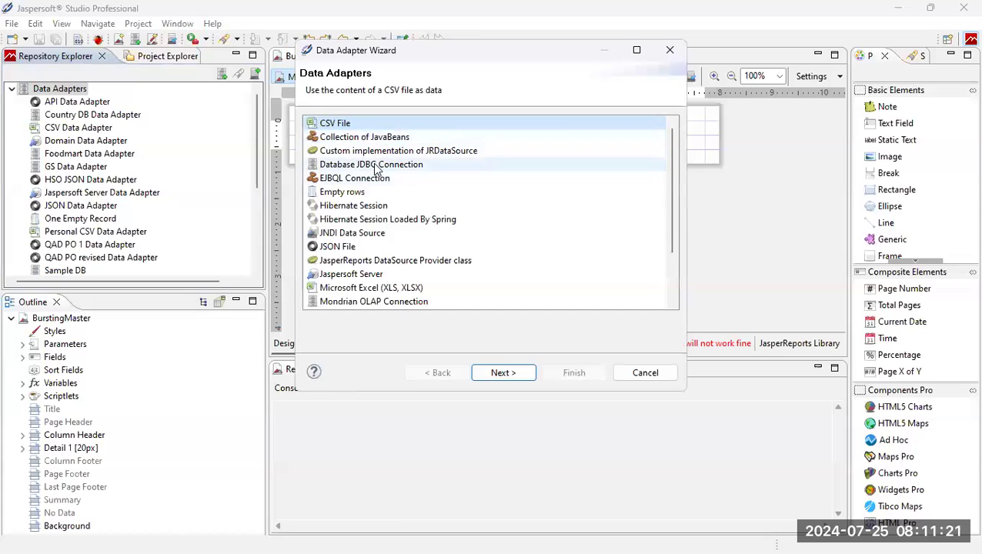
click(367, 164)
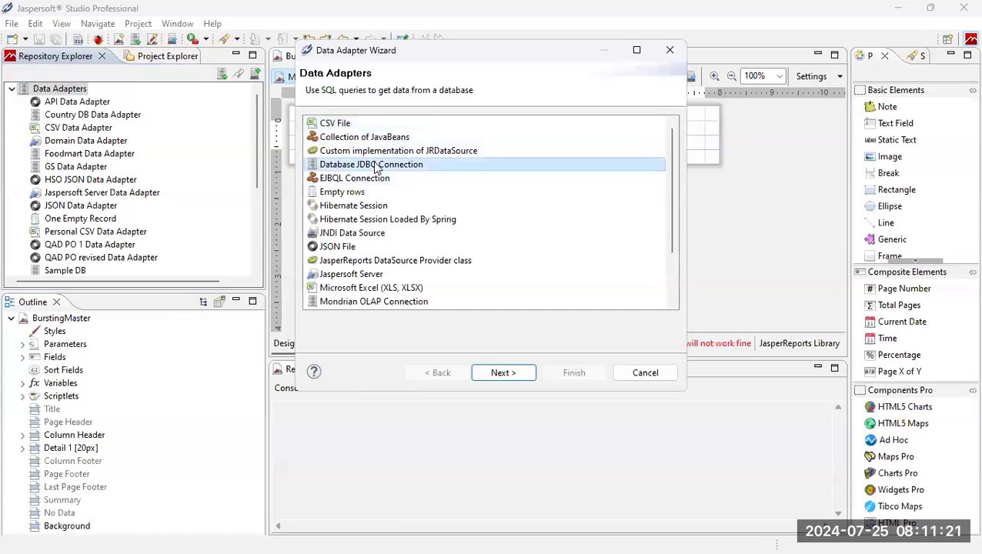
click(504, 372)
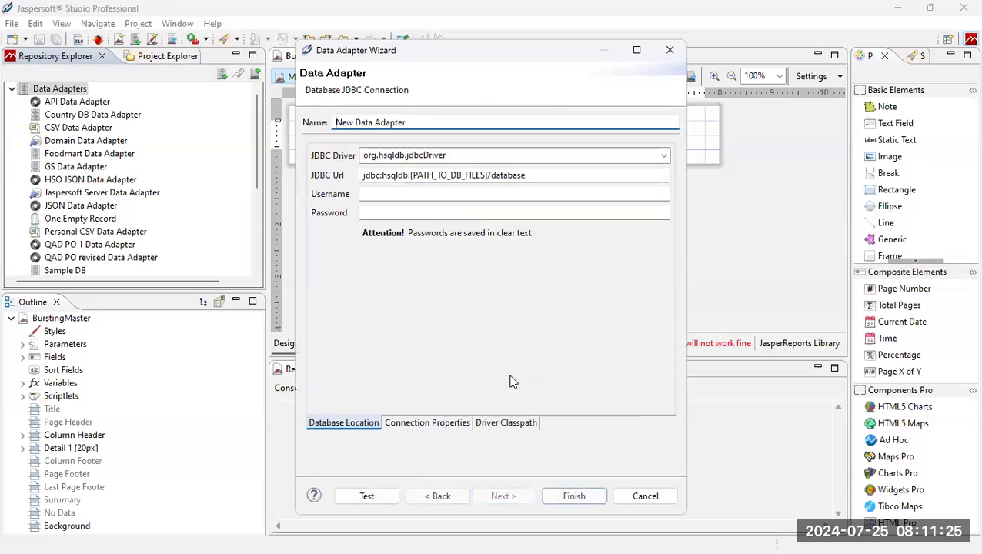
Choose the PostgreSQL driver, paste the foodmart URL, and enter the database credentials.
click(529, 160)
click(663, 157)
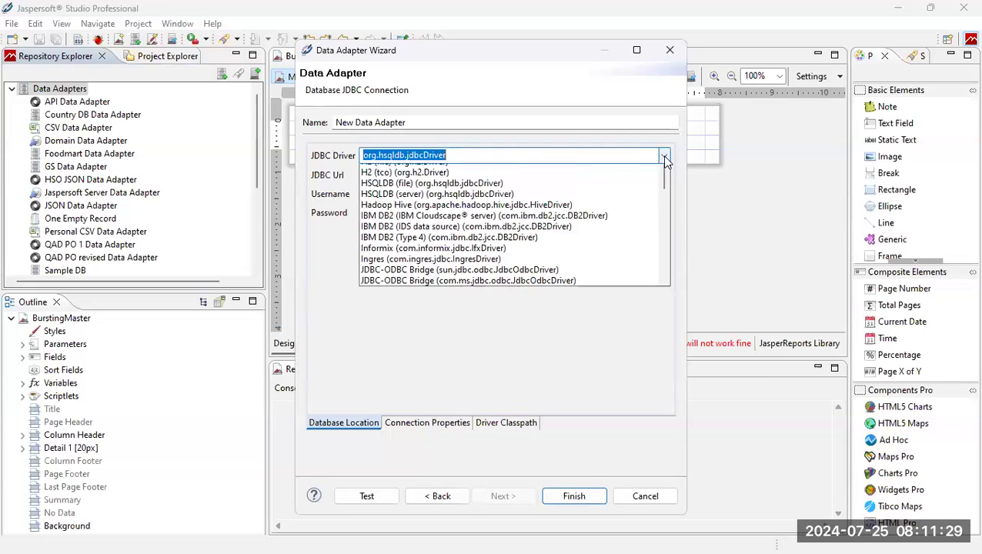
scroll(505, 213, up, 2)
scroll(504, 306, down, 3)
scroll(500, 300, down, 2)
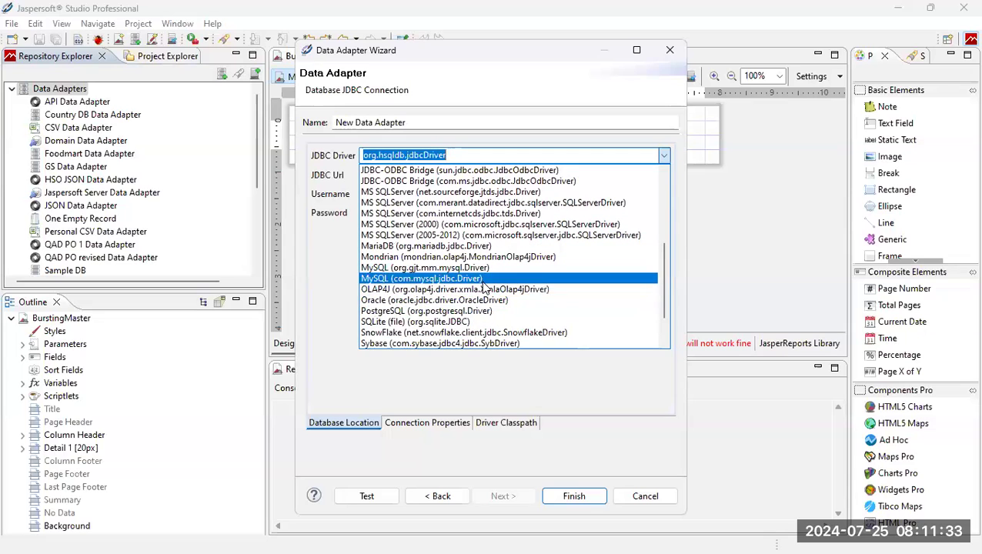
click(481, 311)
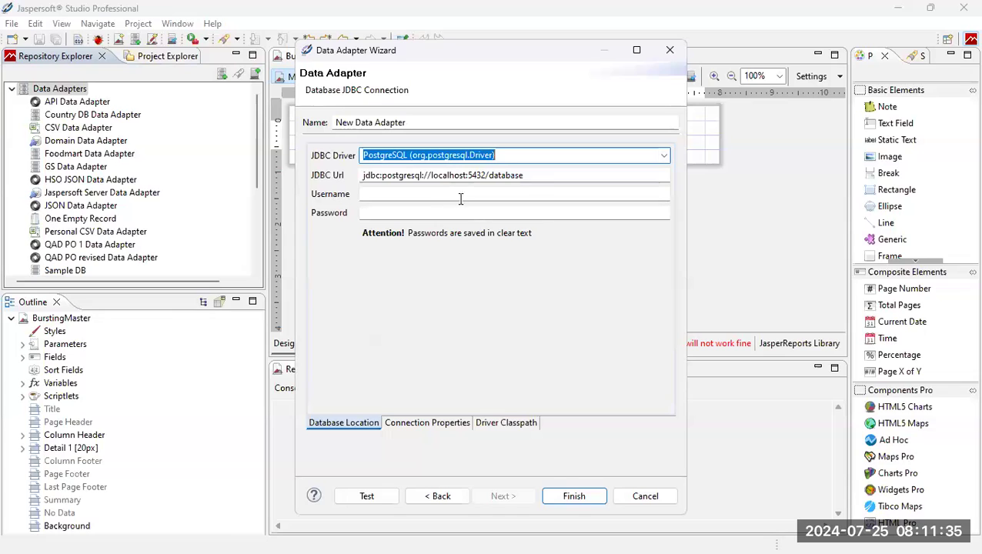
key(Tab)
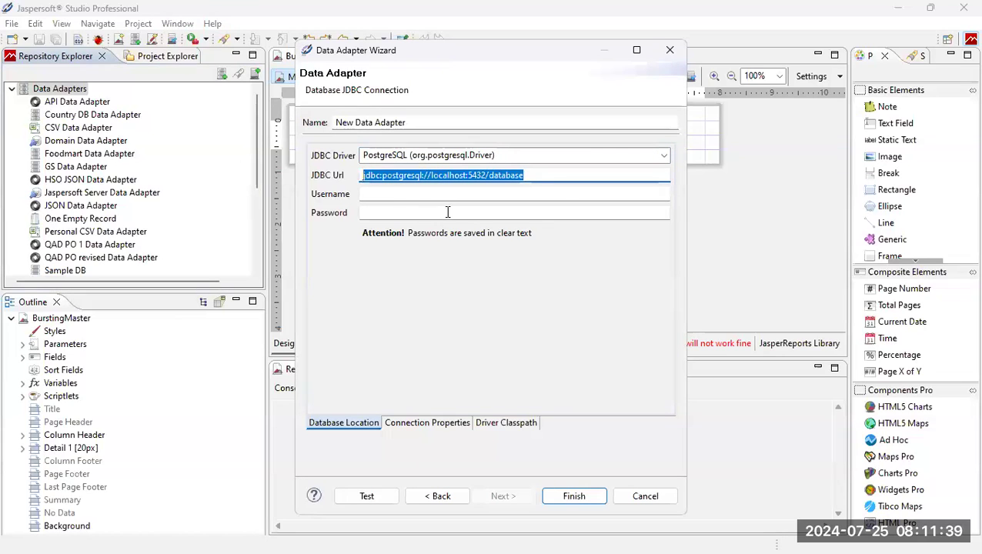
text(jdbc:postgresql://localhost:5432/foodmart)
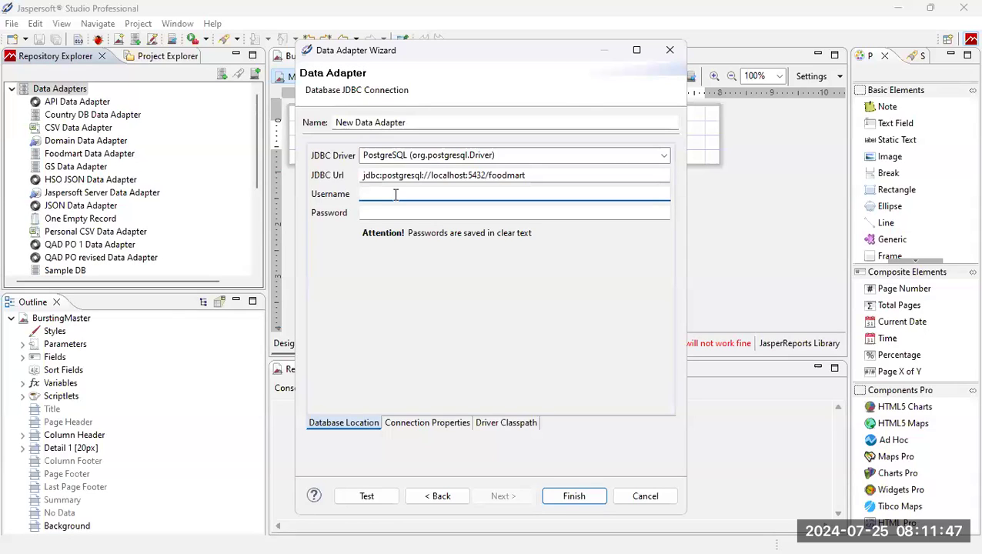
text(stgres)
click(403, 213)
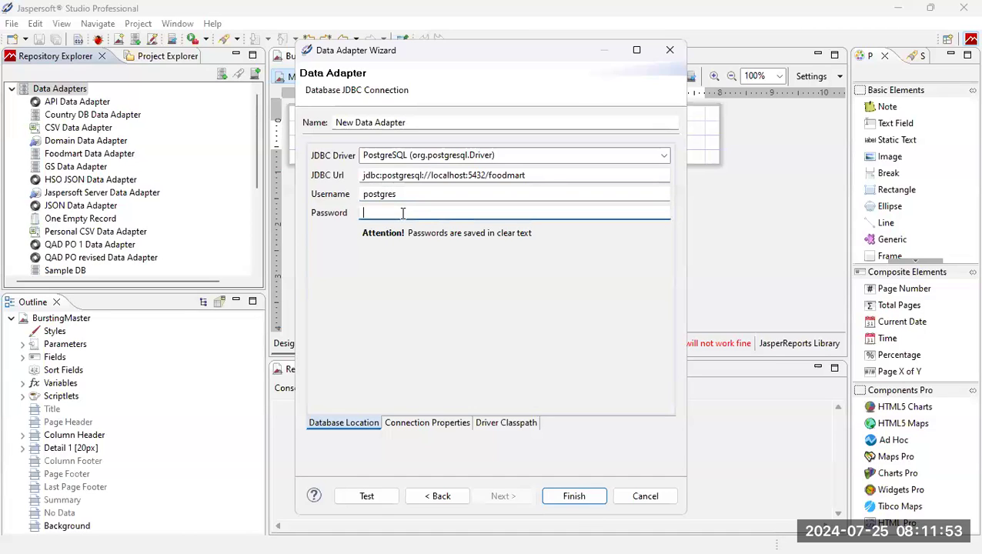
text(••••••)
Test the connection successfully and rename the adapter to Demo Data Adapter.
click(367, 496)
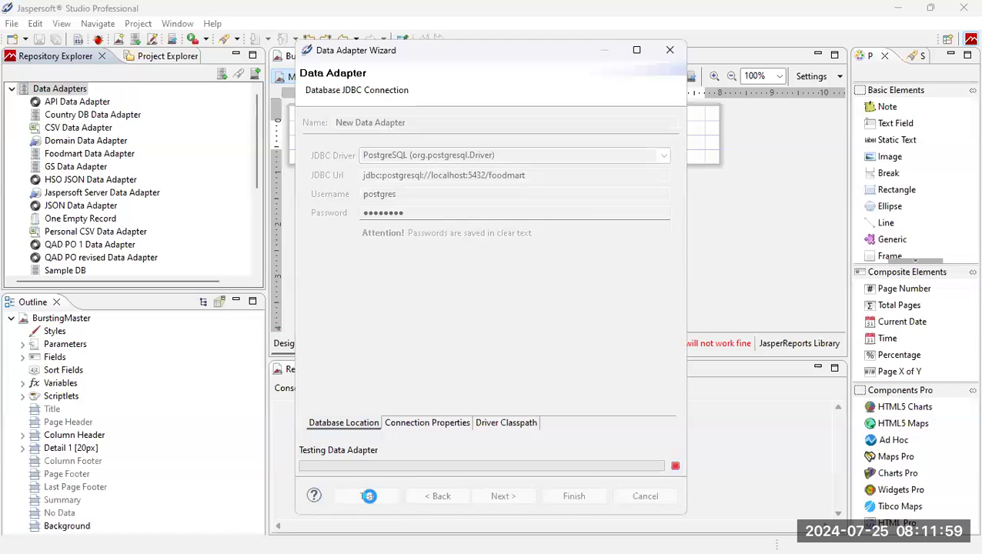
click(636, 292)
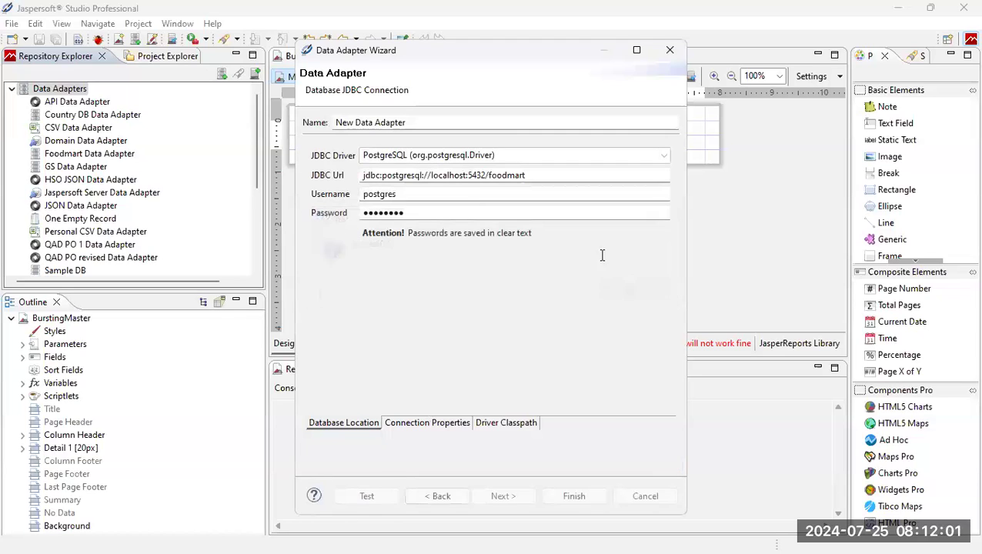
double_click(348, 122)
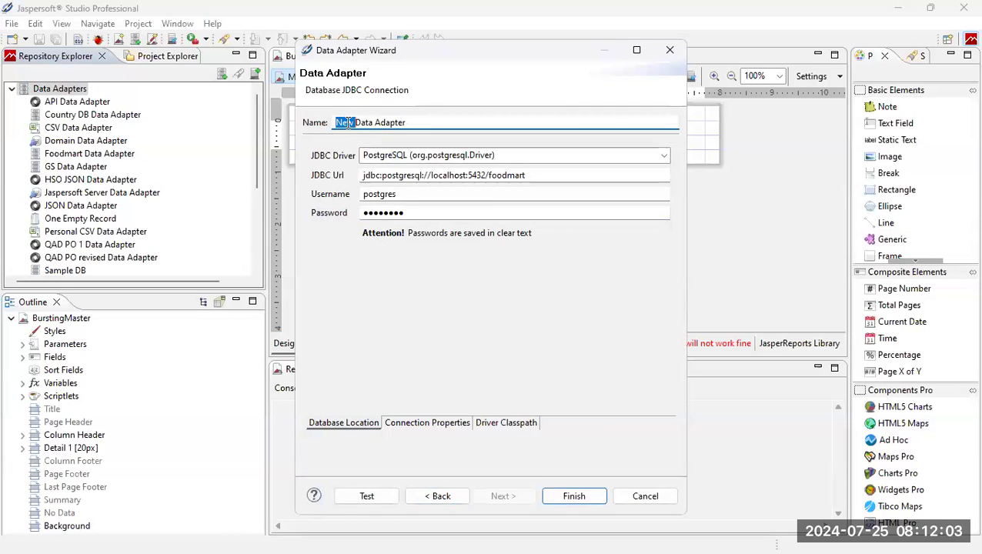
text(Demo)
Finish Demo Data Adapter and start a new Jasper report in the MyReports project.
click(582, 493)
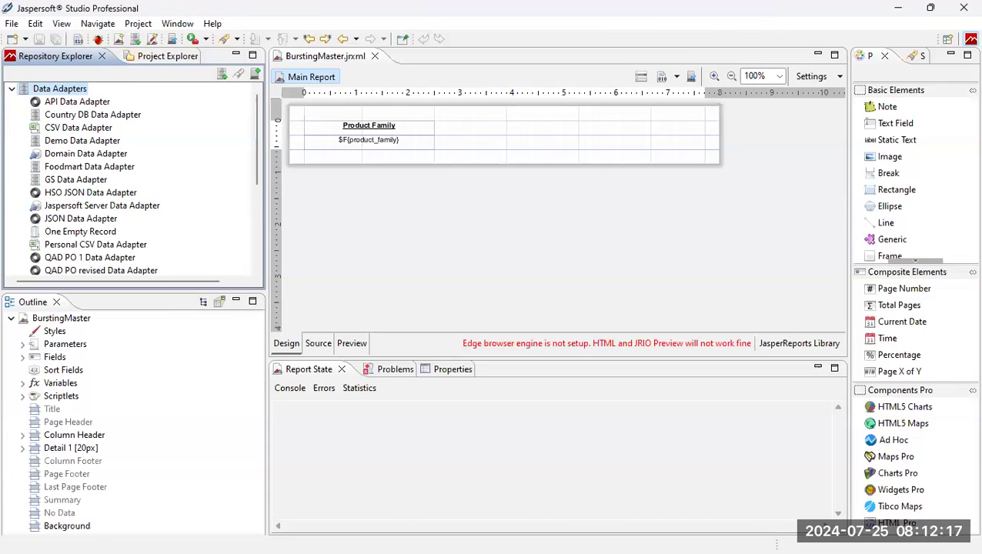
click(158, 60)
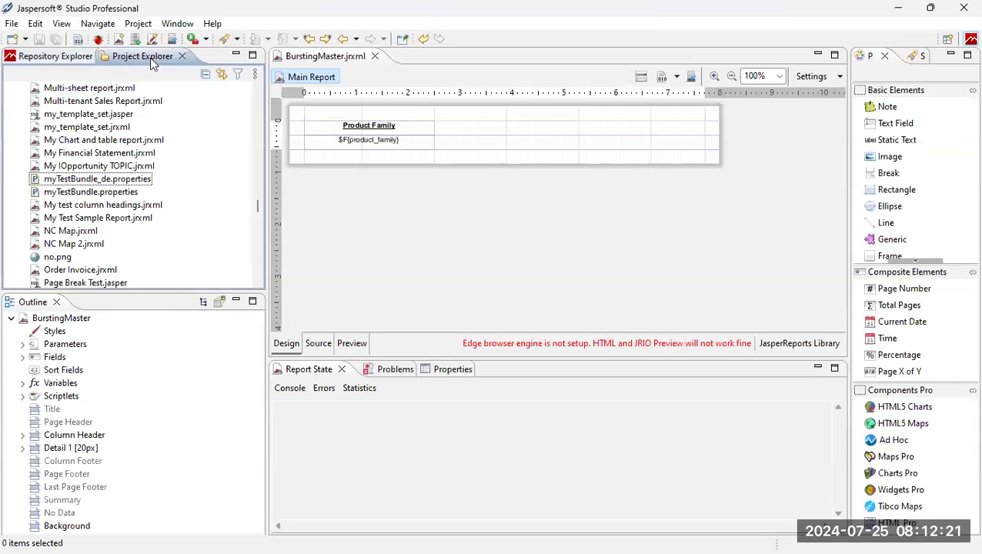
scroll(169, 146, up, 10)
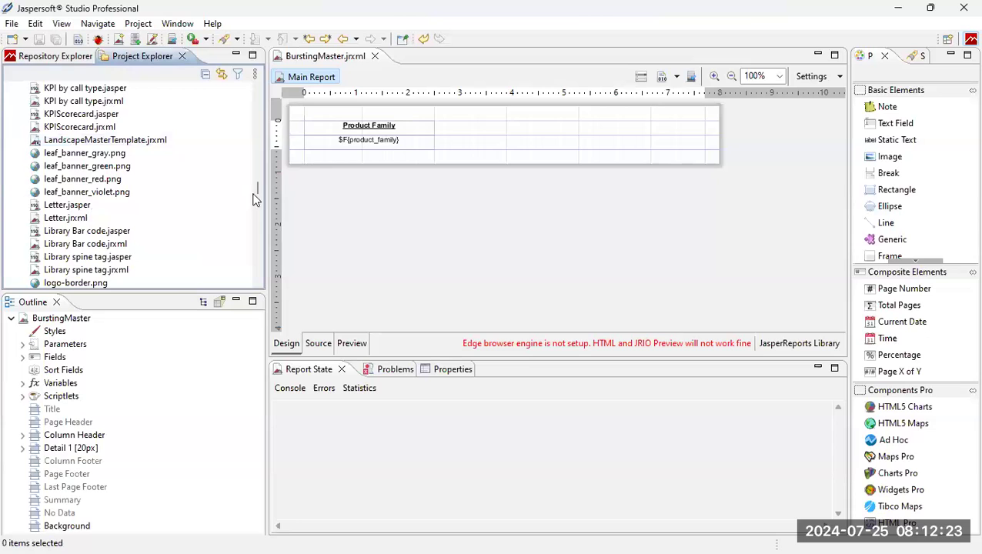
drag(256, 191, 258, 79)
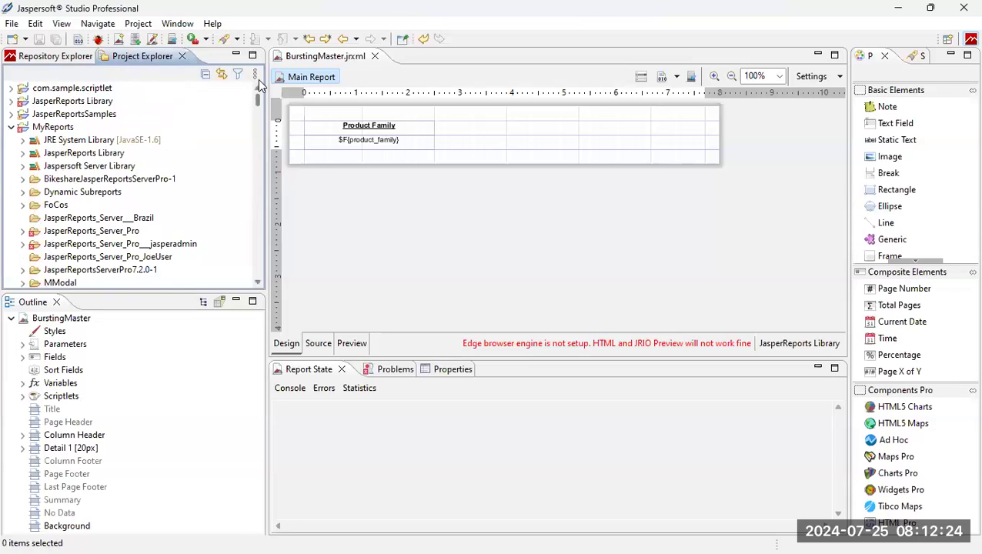
right_click(50, 129)
mouse_move(129, 142)
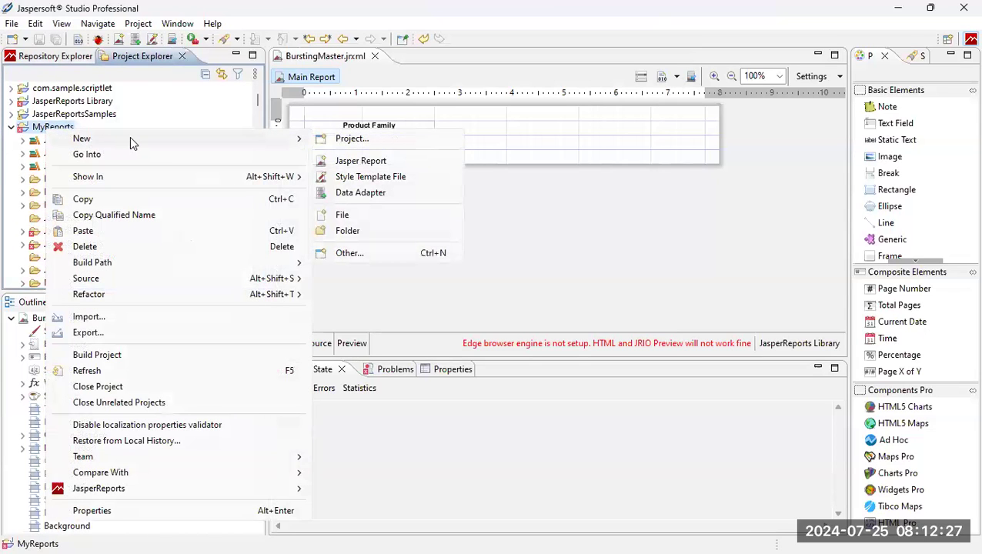
click(358, 161)
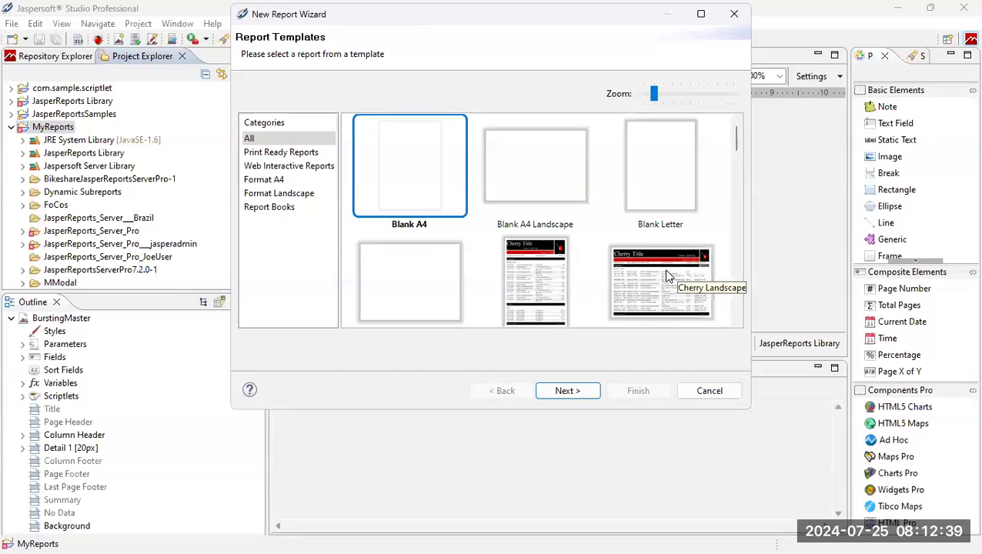
Pick the Leaf Grey template and name the file 'Expense by account type report.jrxml'.
scroll(617, 252, down, 2)
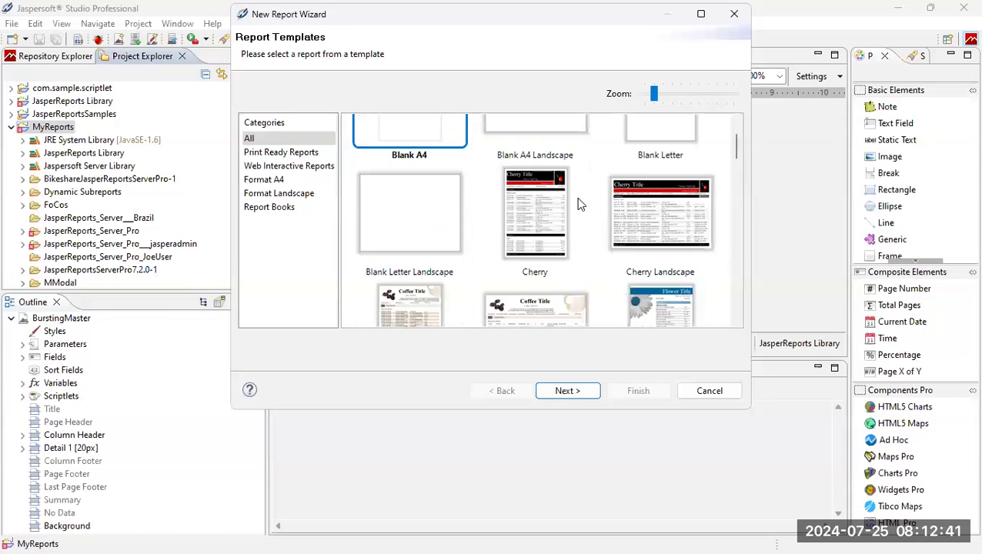
scroll(579, 204, down, 5)
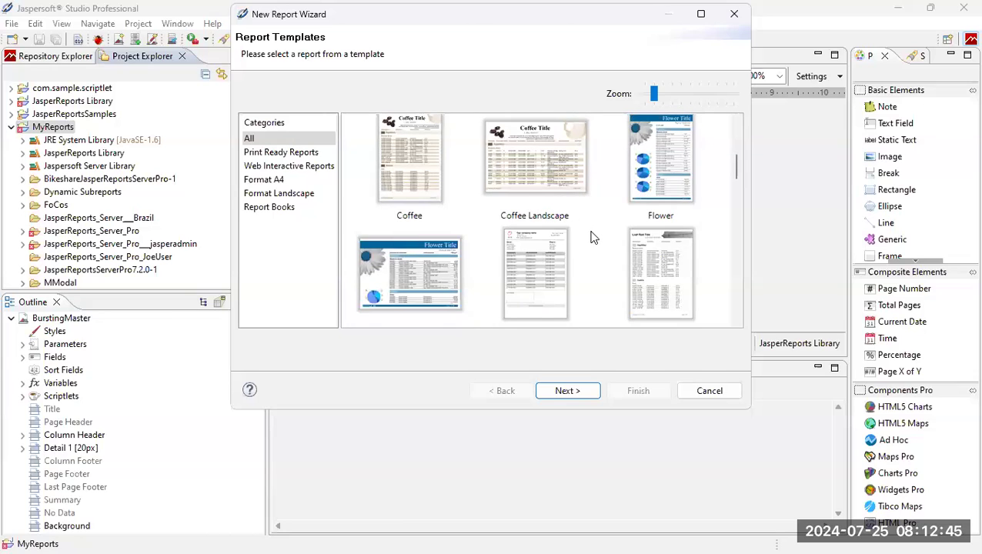
scroll(591, 235, down, 2)
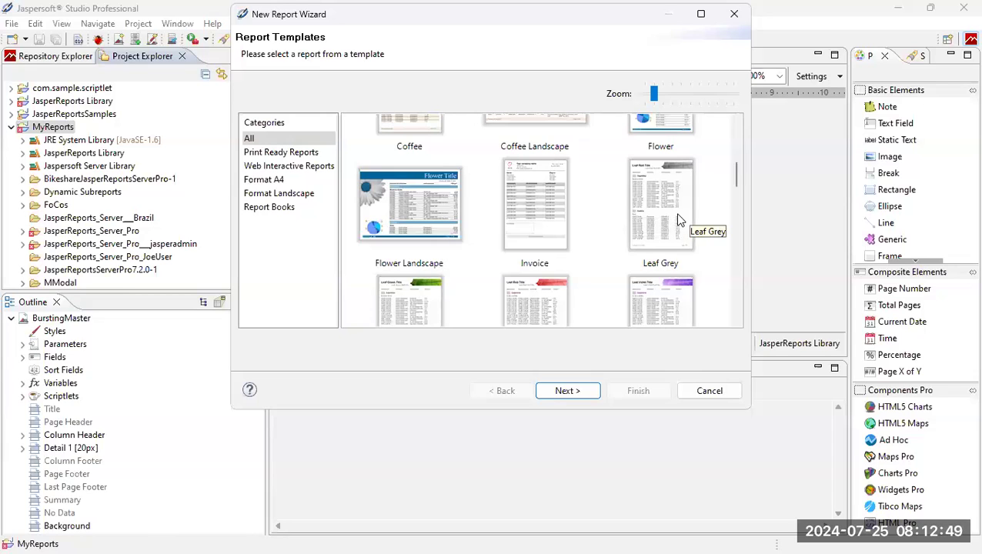
scroll(600, 222, down, 4)
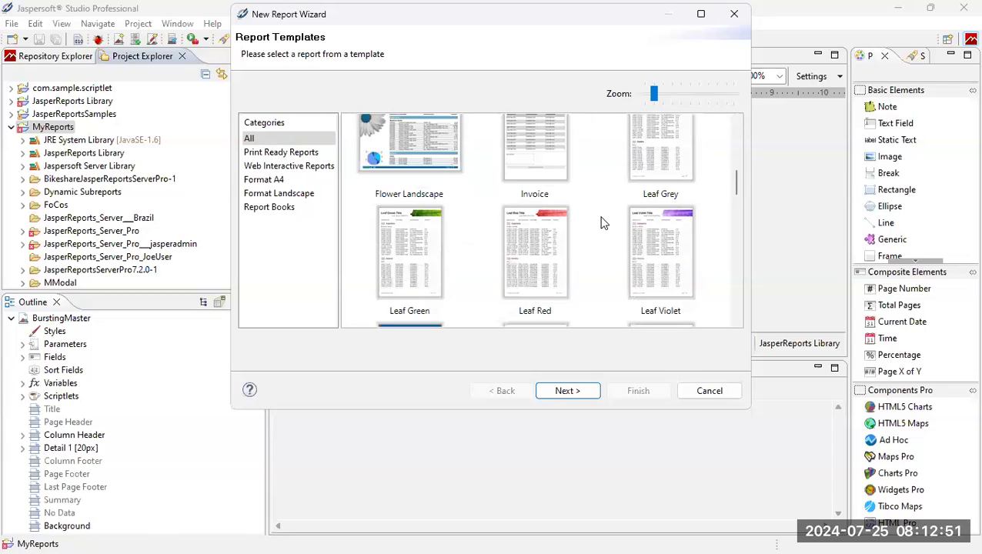
scroll(603, 222, down, 6)
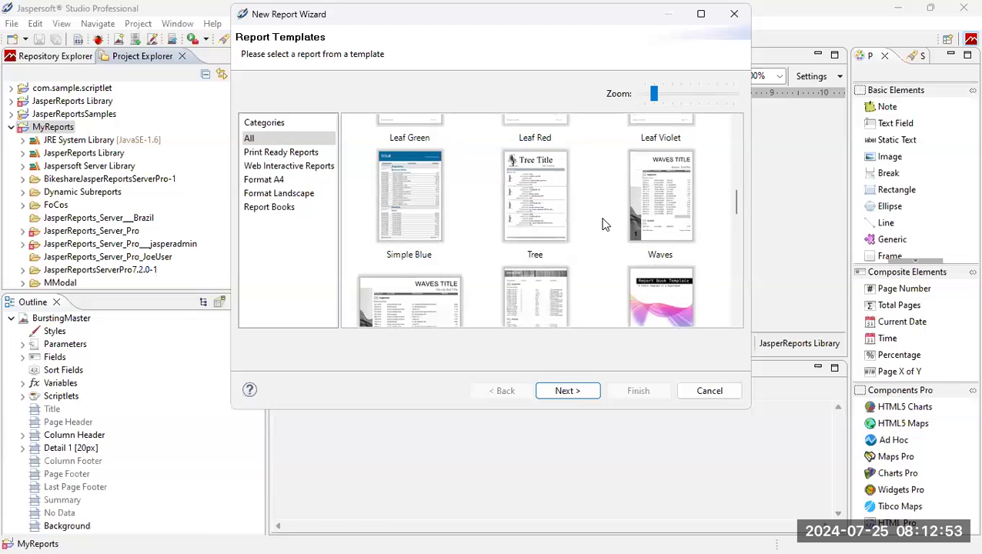
scroll(604, 224, up, 10)
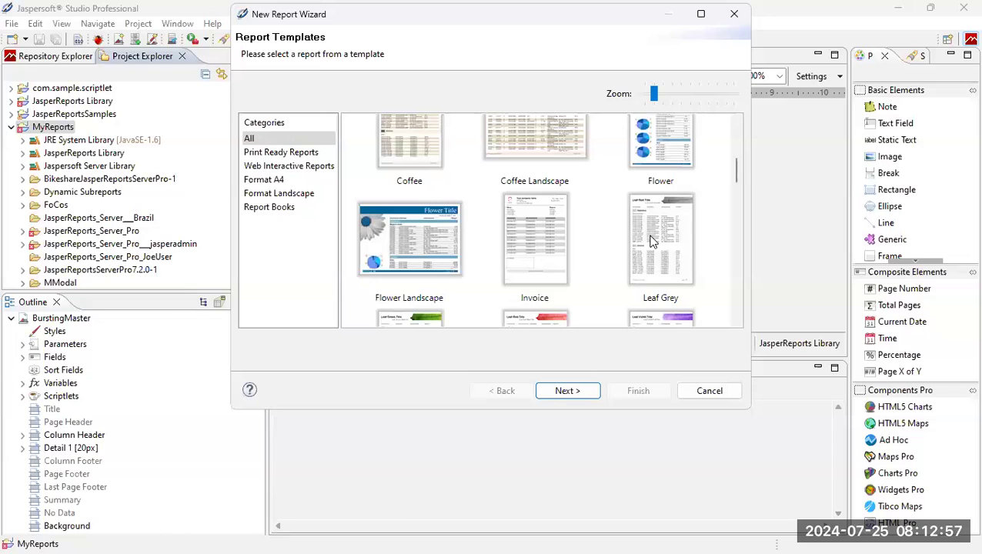
click(652, 240)
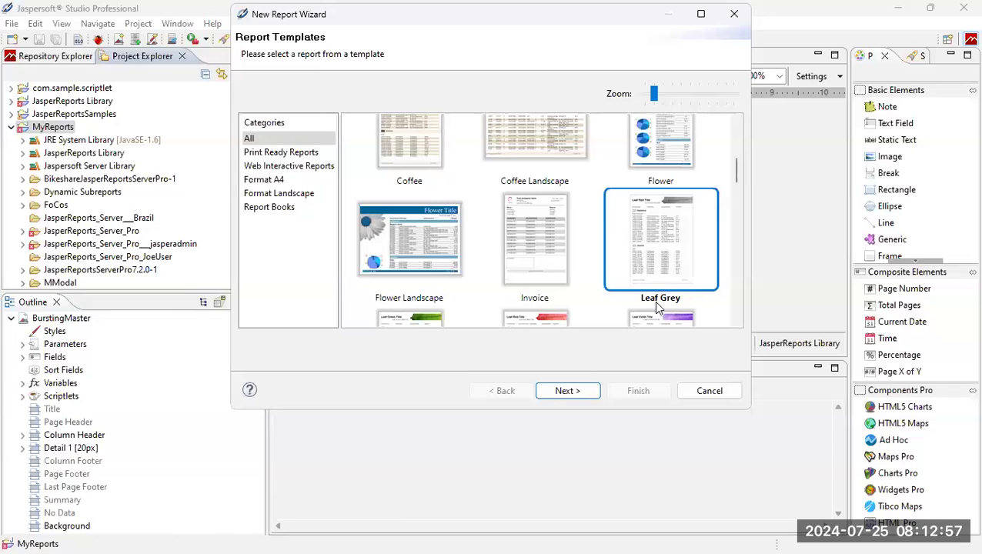
click(574, 394)
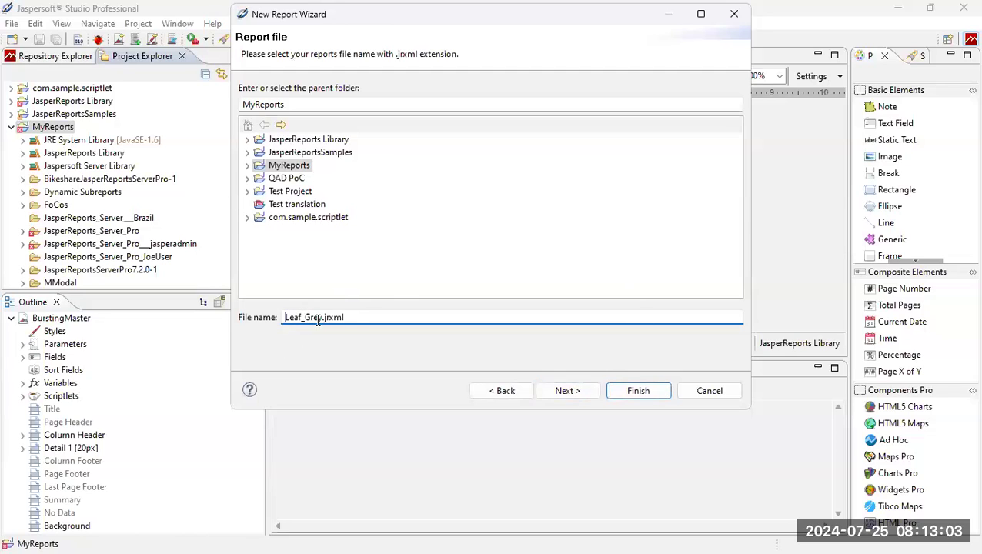
drag(319, 324, 265, 315)
text(Expense)
text( by accou)
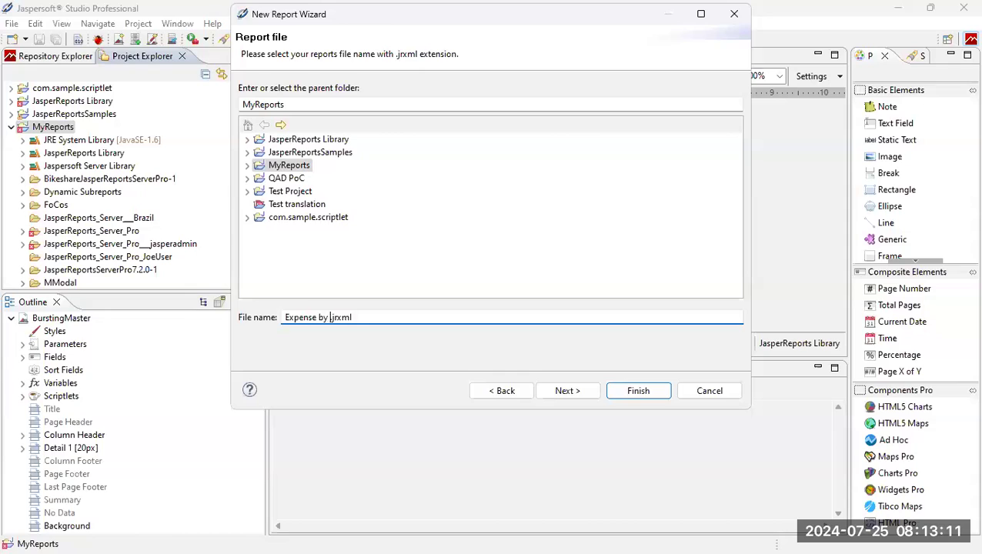
text(nt type report)
text(t)
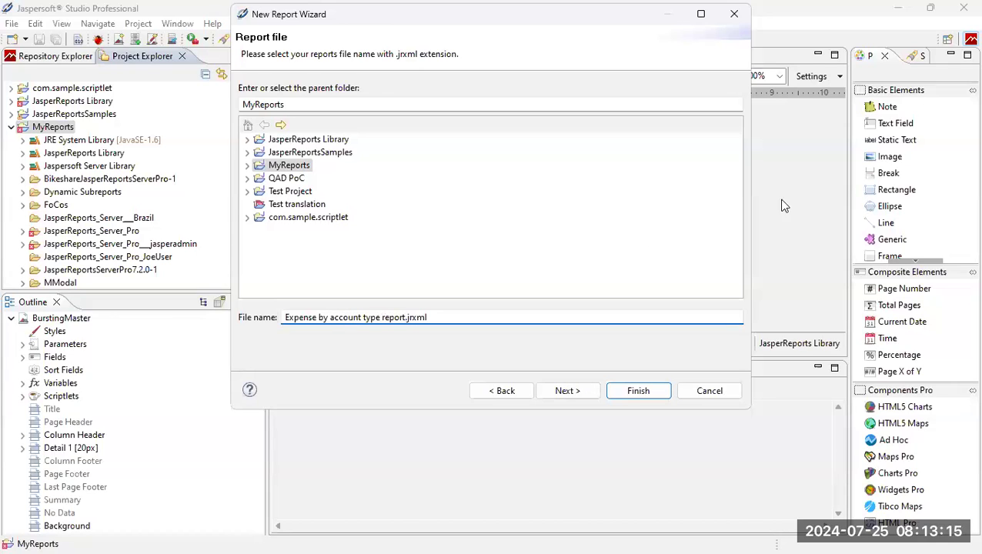
click(579, 394)
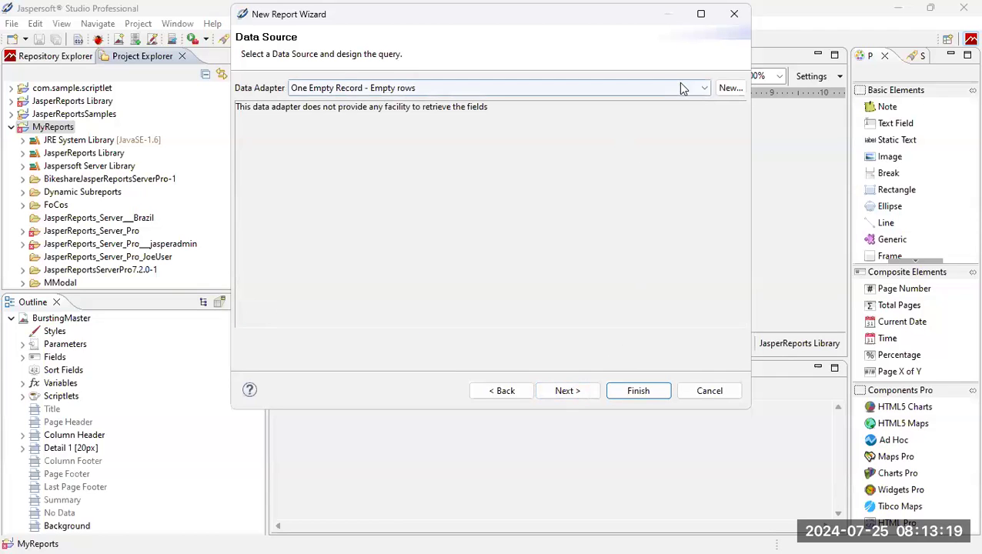
Select Demo Data Adapter and expand public > Table to list the foodmart tables.
click(703, 87)
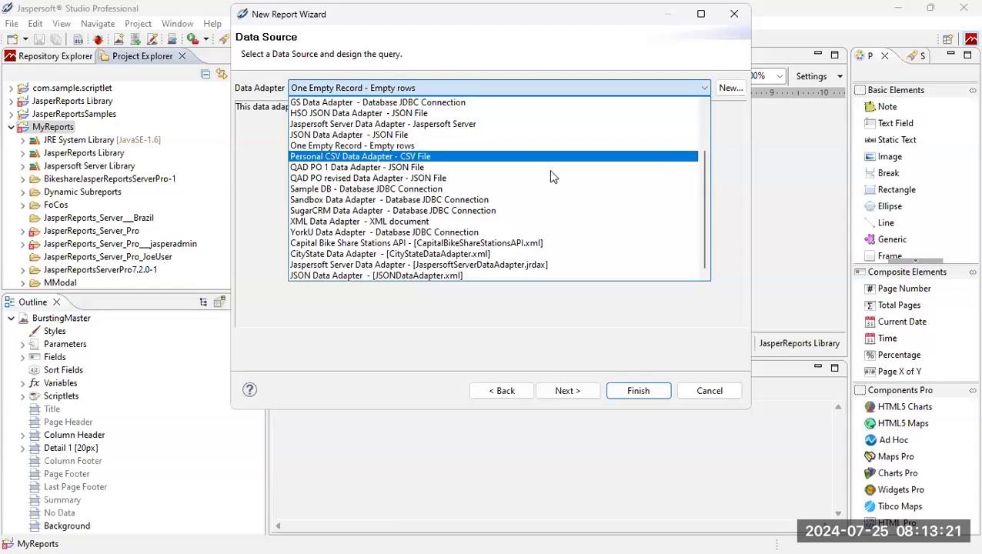
scroll(545, 181, up, 2)
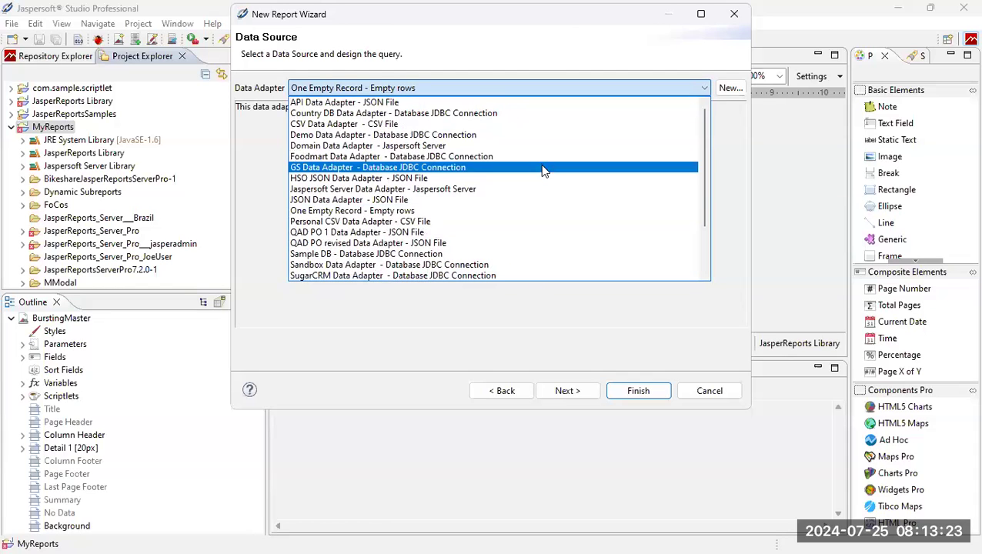
click(521, 137)
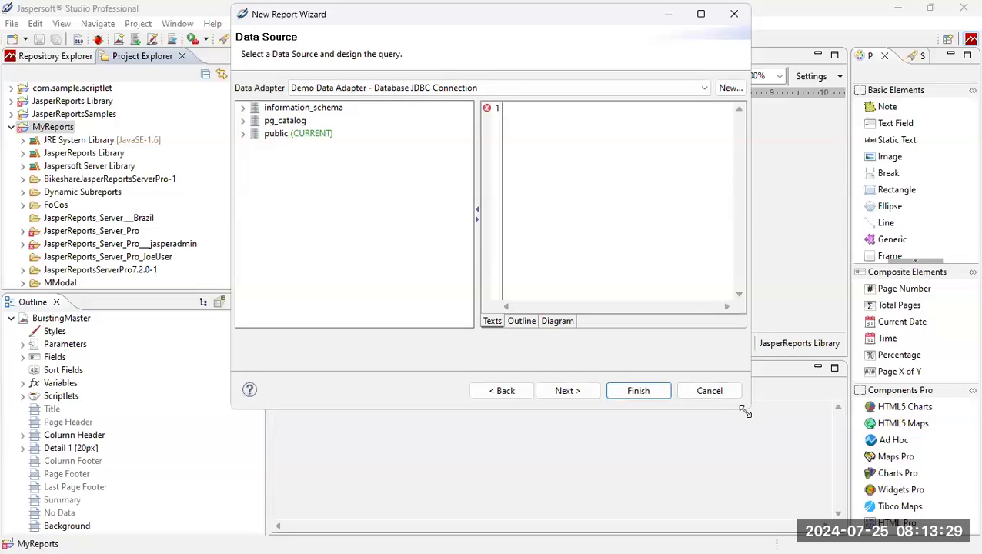
drag(744, 413, 929, 516)
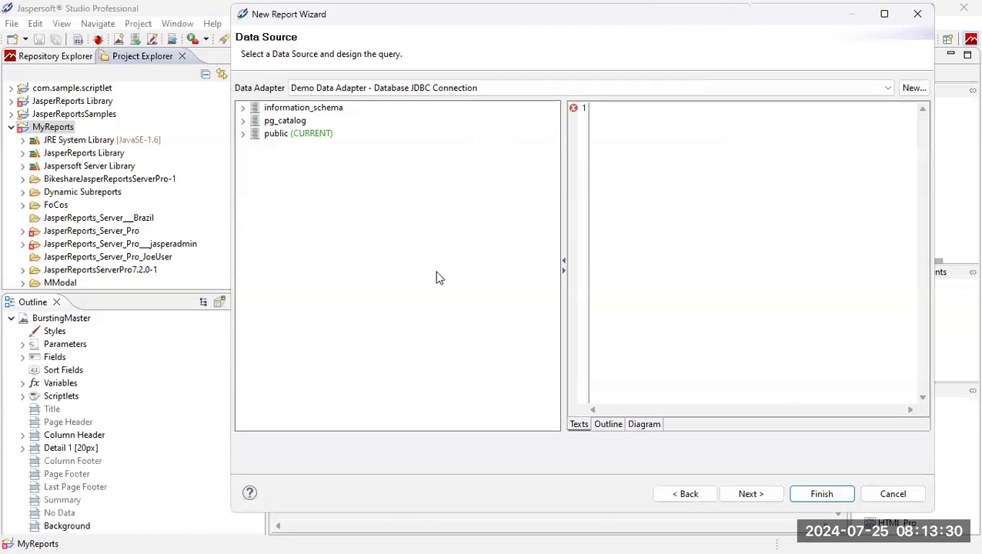
click(243, 133)
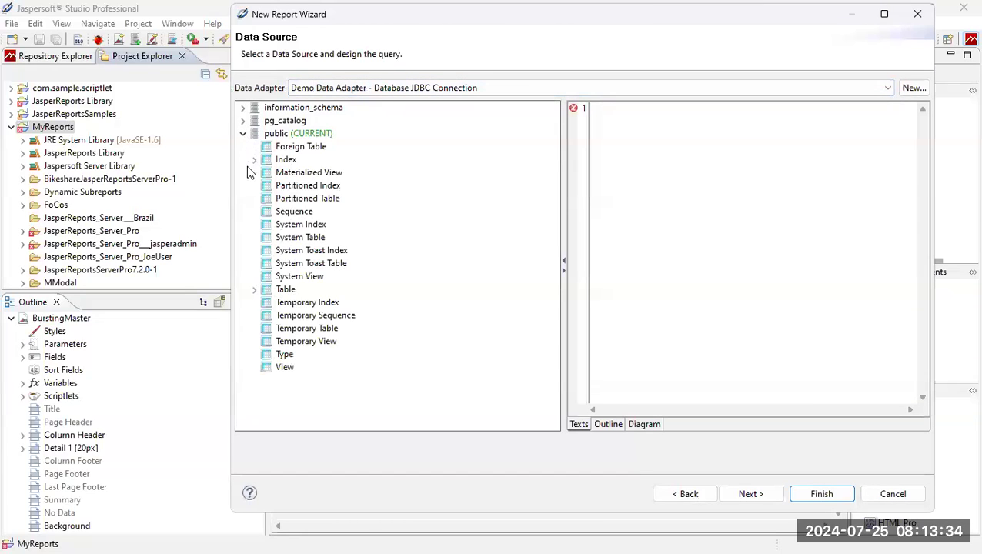
click(254, 289)
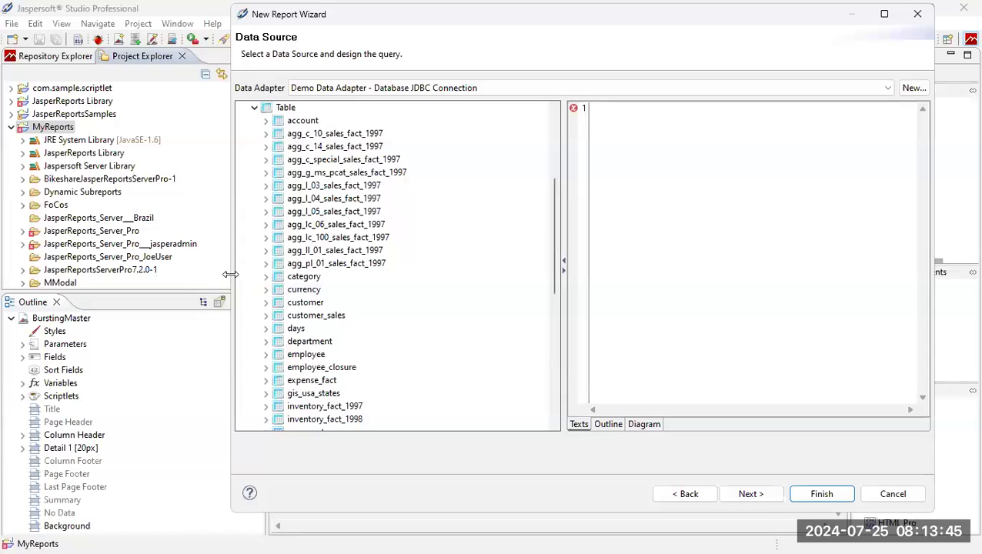
drag(230, 273, 110, 274)
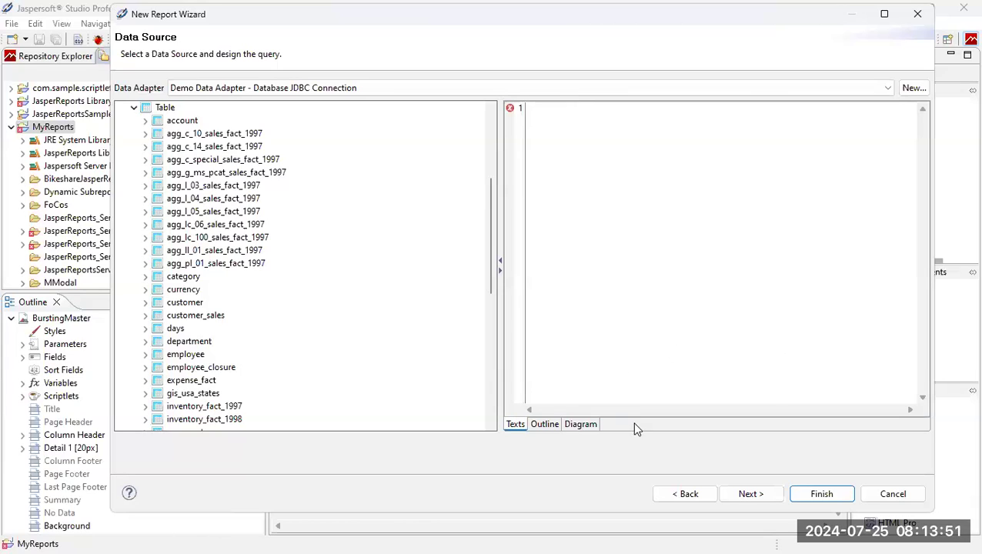
Add expense_fact, account, store and region tables to the query diagram.
click(580, 424)
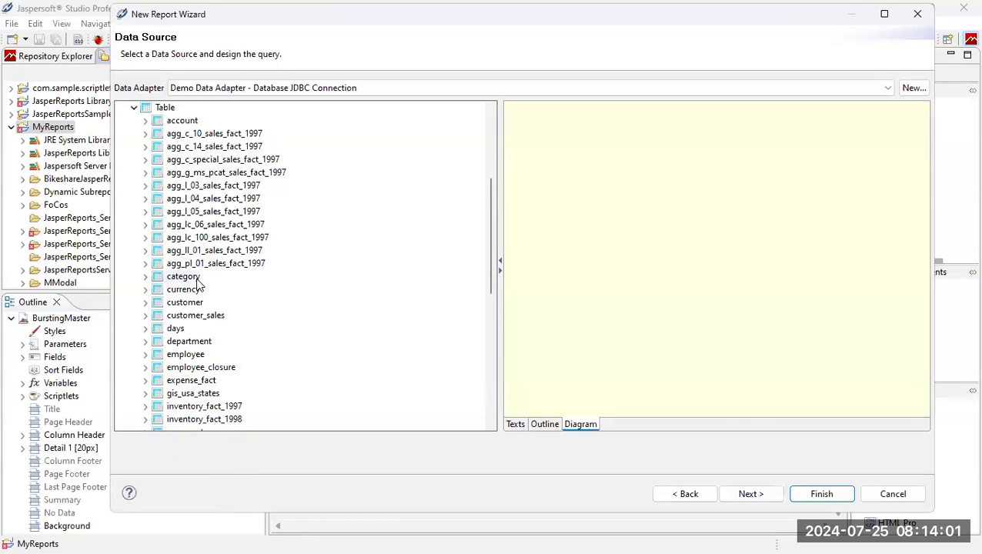
drag(199, 380, 566, 211)
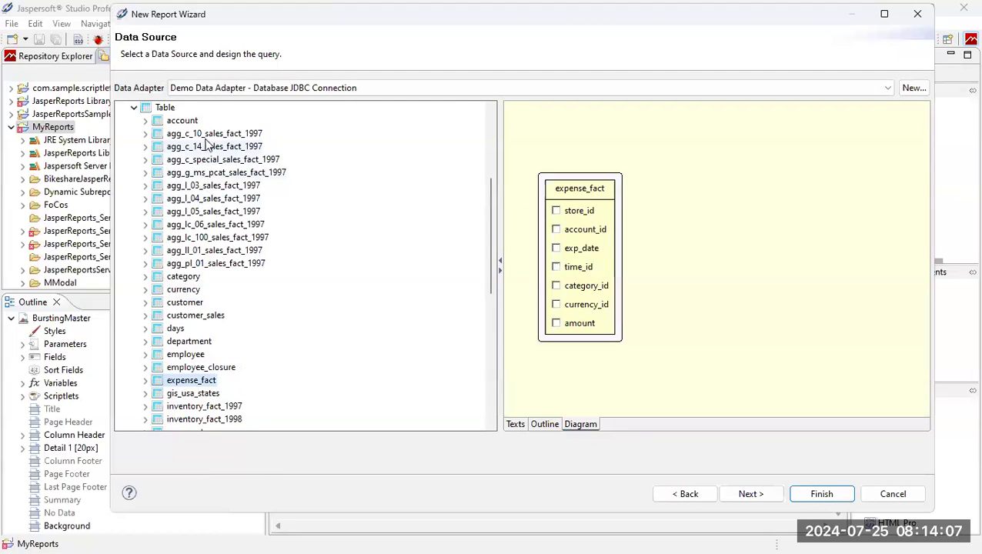
drag(194, 121, 714, 132)
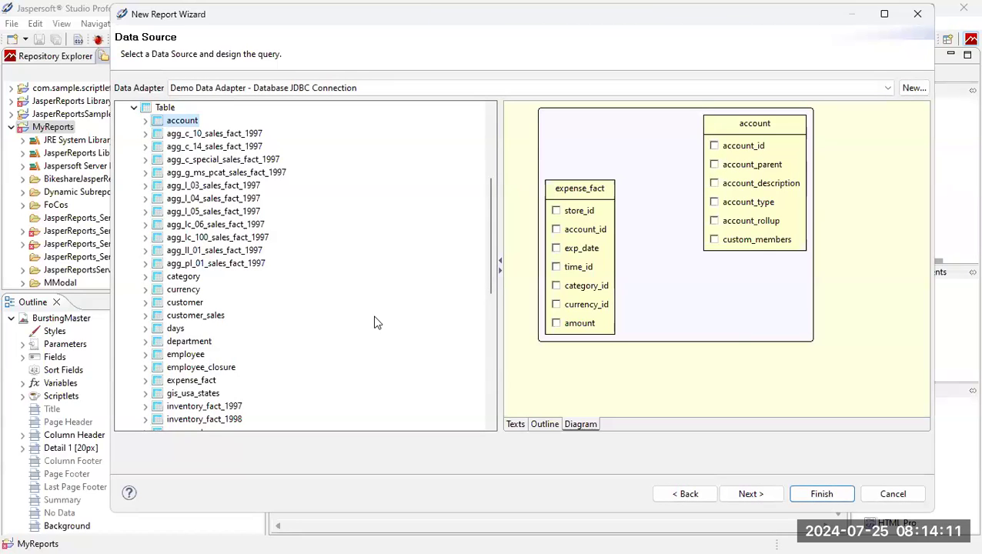
scroll(200, 332, down, 6)
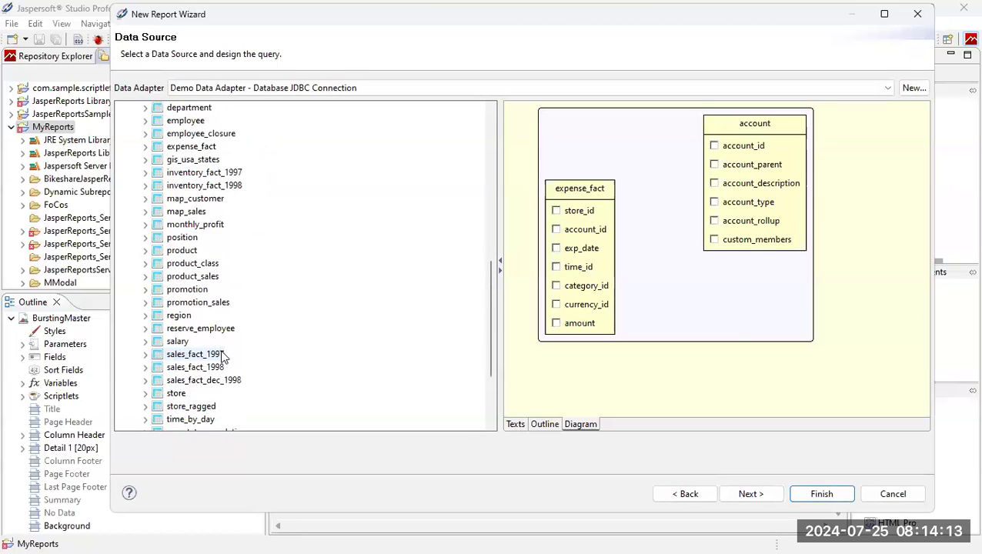
drag(181, 393, 703, 312)
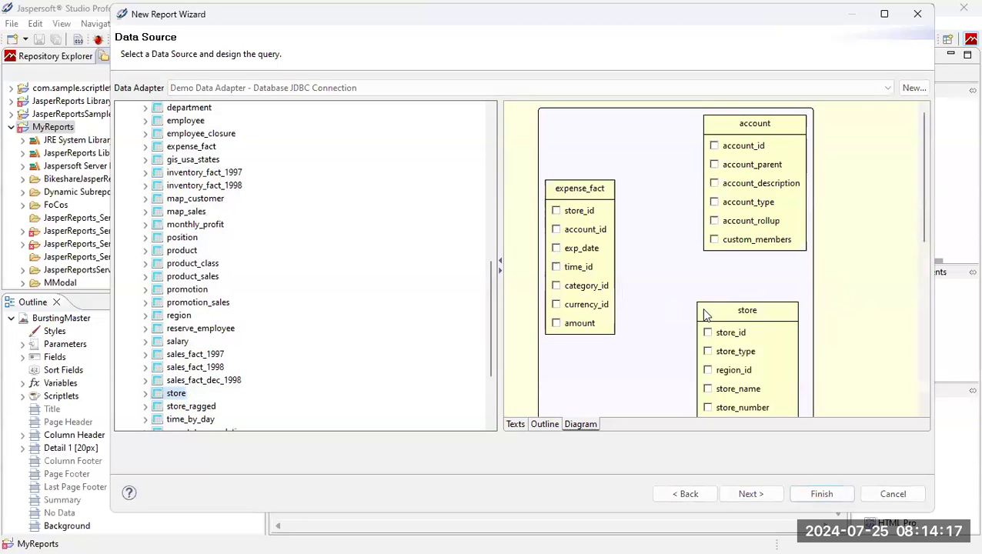
drag(179, 316, 974, 284)
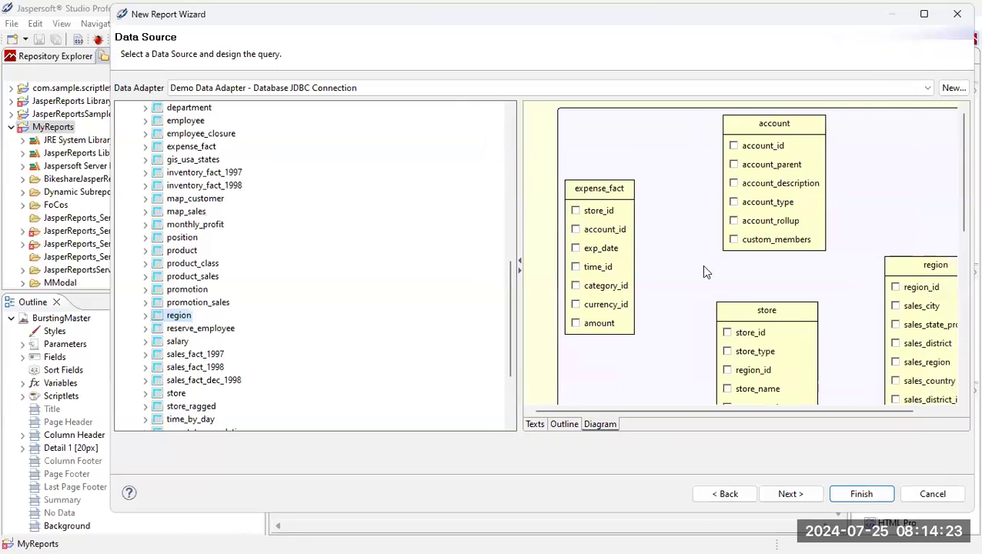
drag(519, 223, 342, 233)
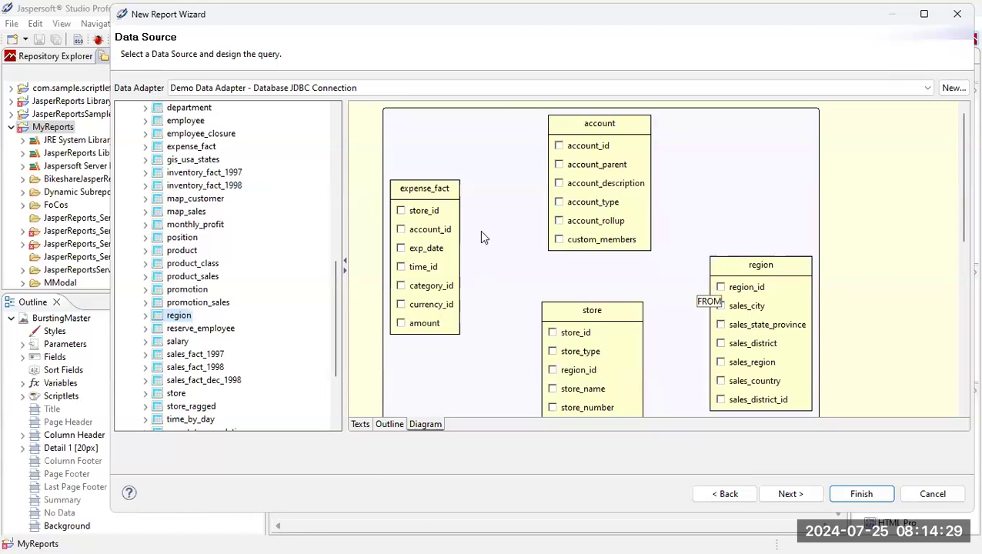
Join expense_fact to account on account_id and store on store_id, and region to store.
drag(579, 146, 433, 230)
drag(580, 334, 433, 215)
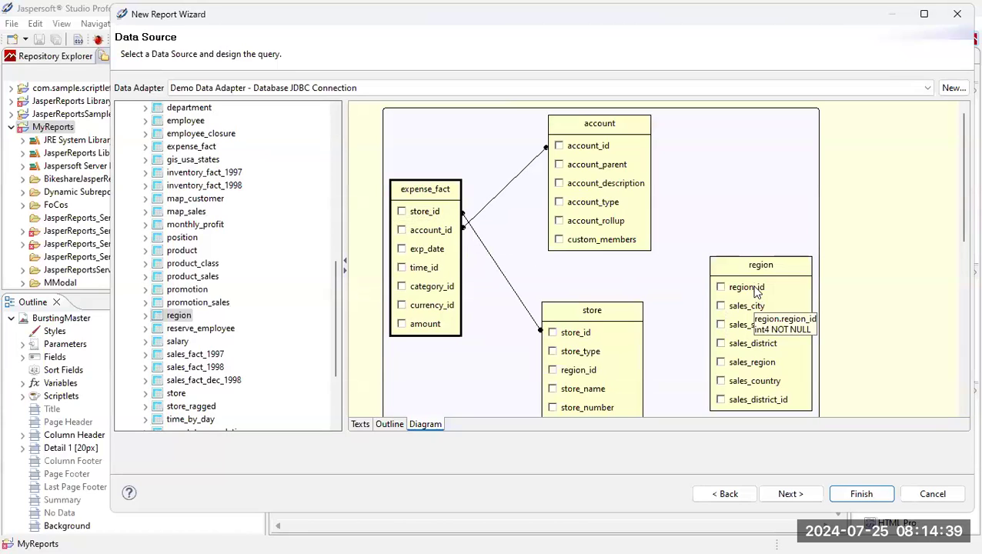
drag(756, 293, 603, 370)
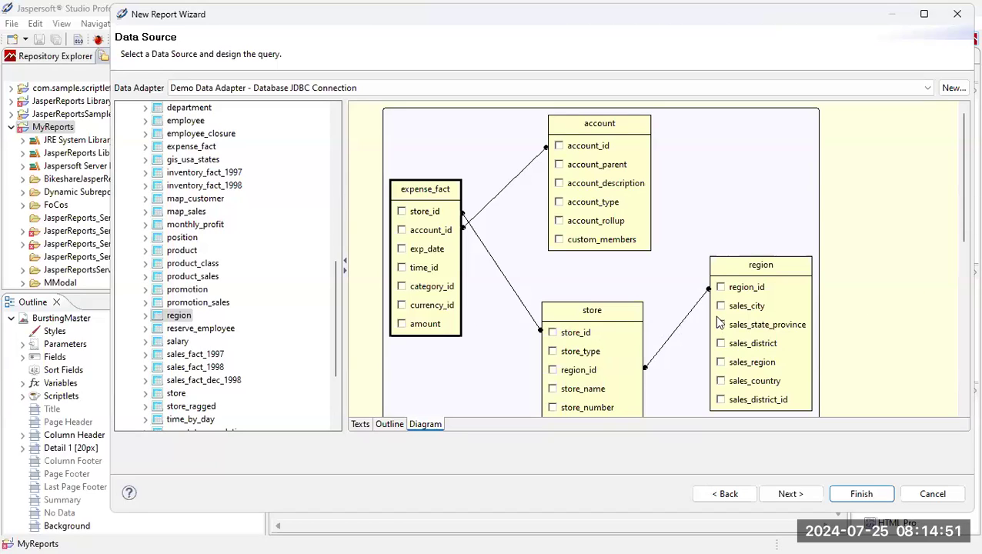
Select sales_region, store_type and account_description columns and view the generated SQL.
click(721, 363)
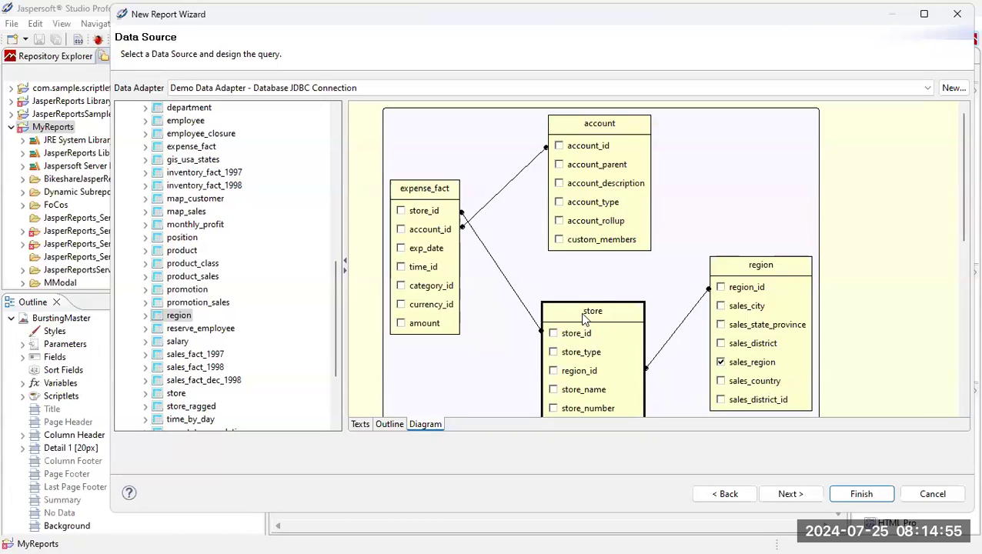
click(554, 352)
click(558, 184)
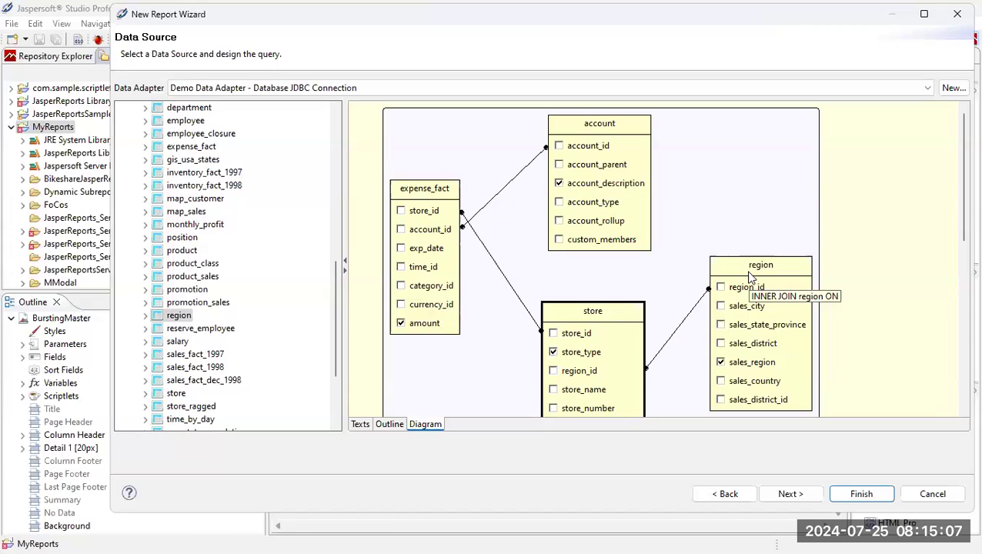
click(360, 424)
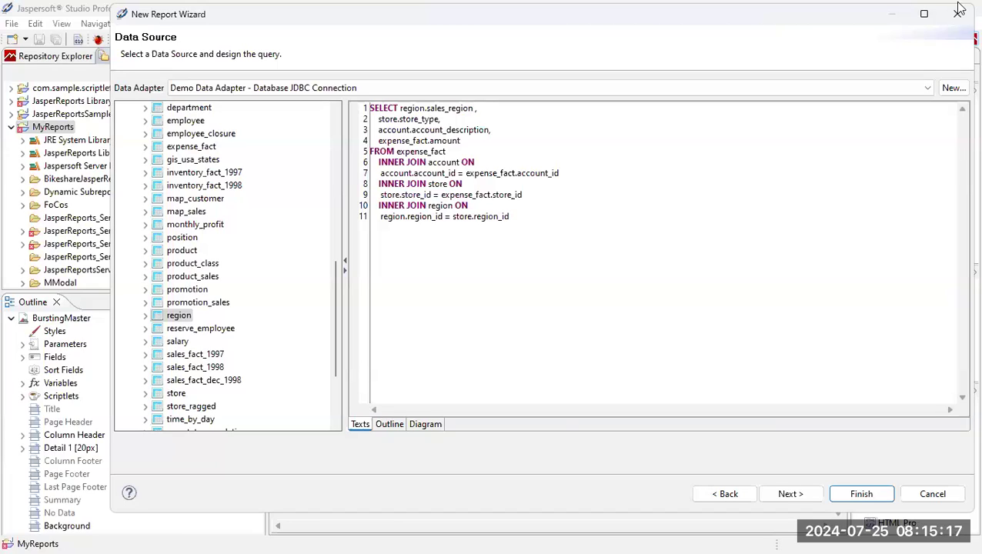
Alias the columns as Region, Store Type and Description, and wrap amount in sum().
text("Region)
click(441, 119)
text("Store Type)
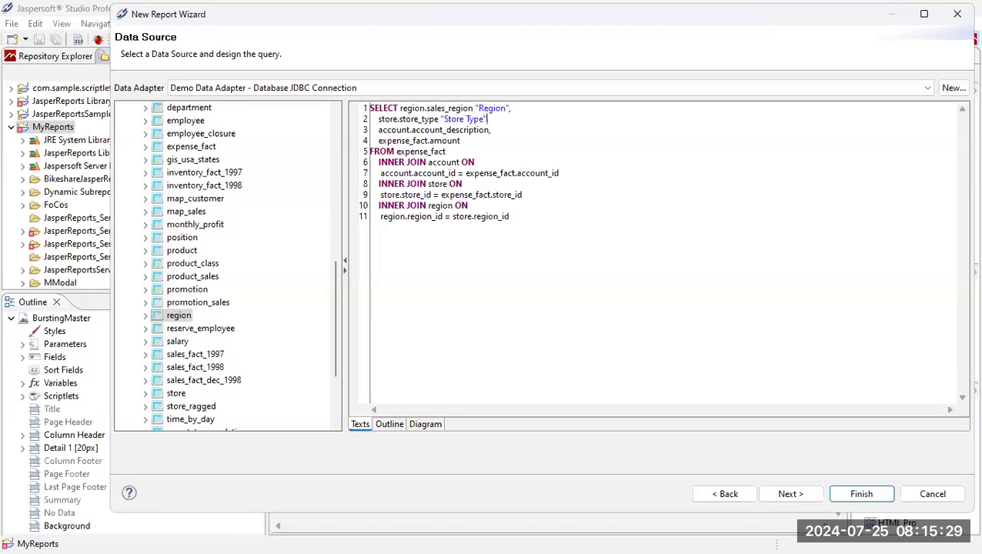
click(489, 130)
text("Description)
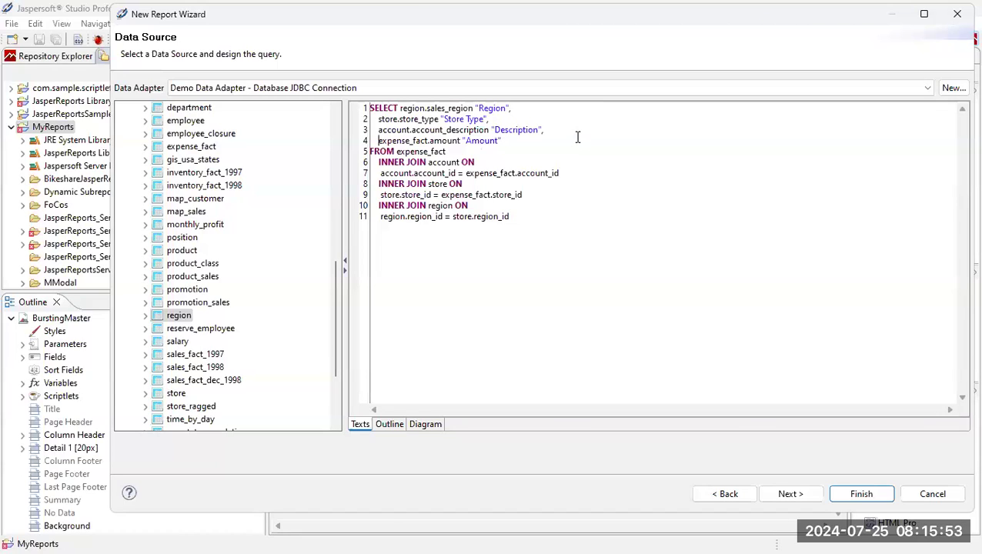
text(sum()
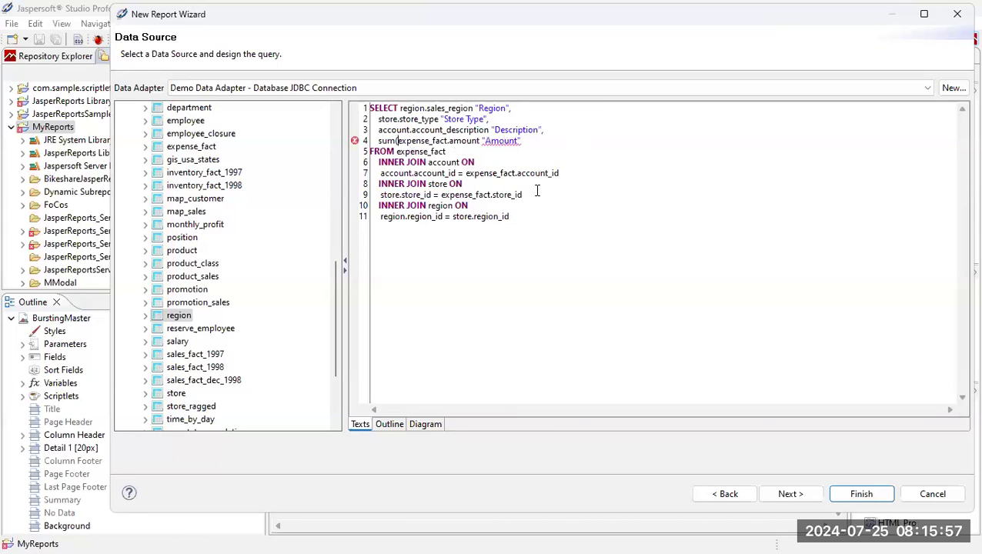
click(480, 141)
text())
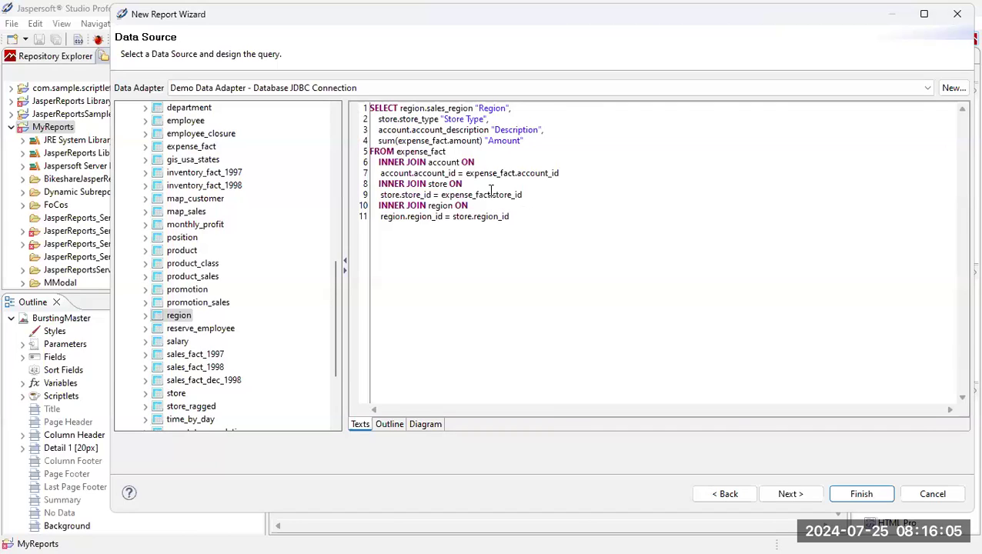
Add a GROUP BY on sales_region, store_type and account_description.
key(Return)
text(group by)
click(145, 315)
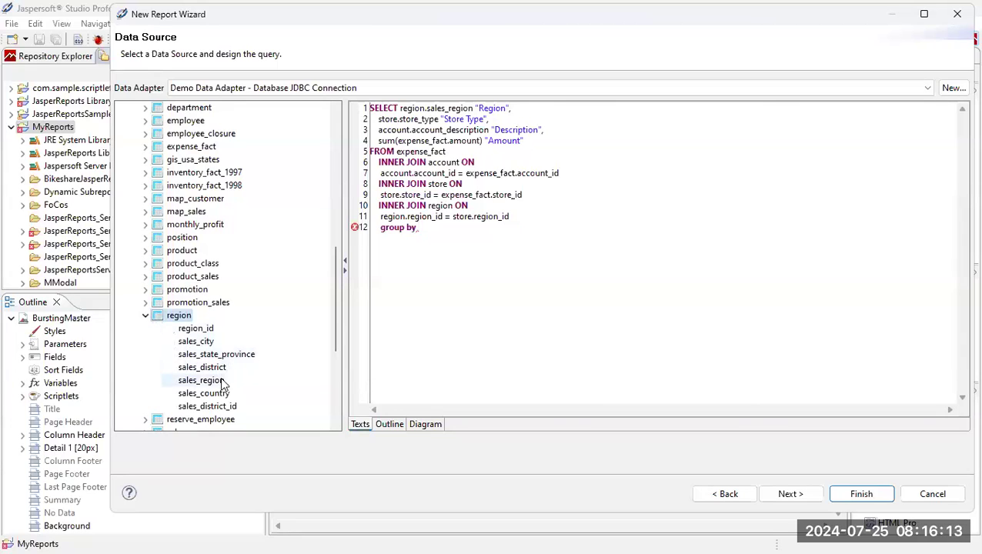
mouse_move(201, 380)
mouse_down()
mouse_move(346, 285)
mouse_move(460, 235)
mouse_up()
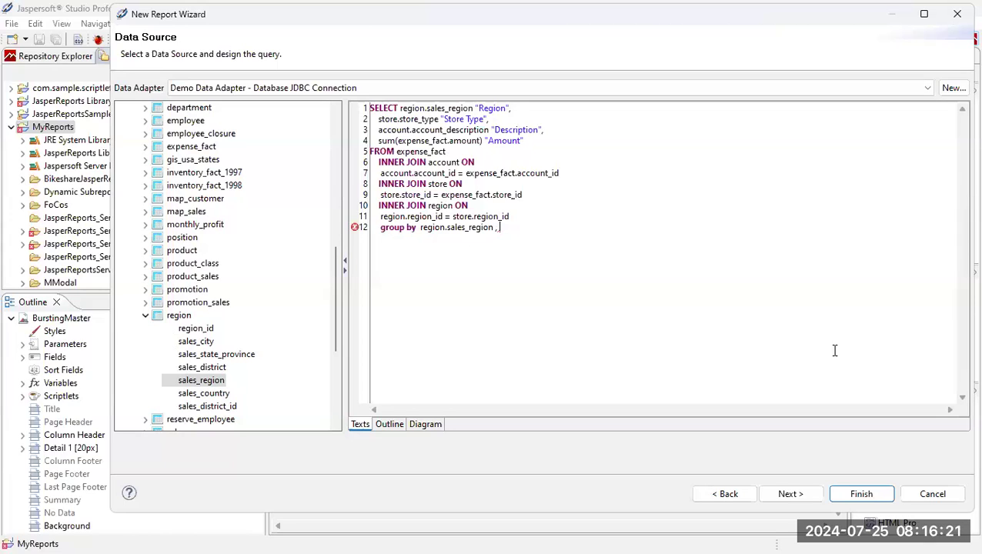
click(144, 317)
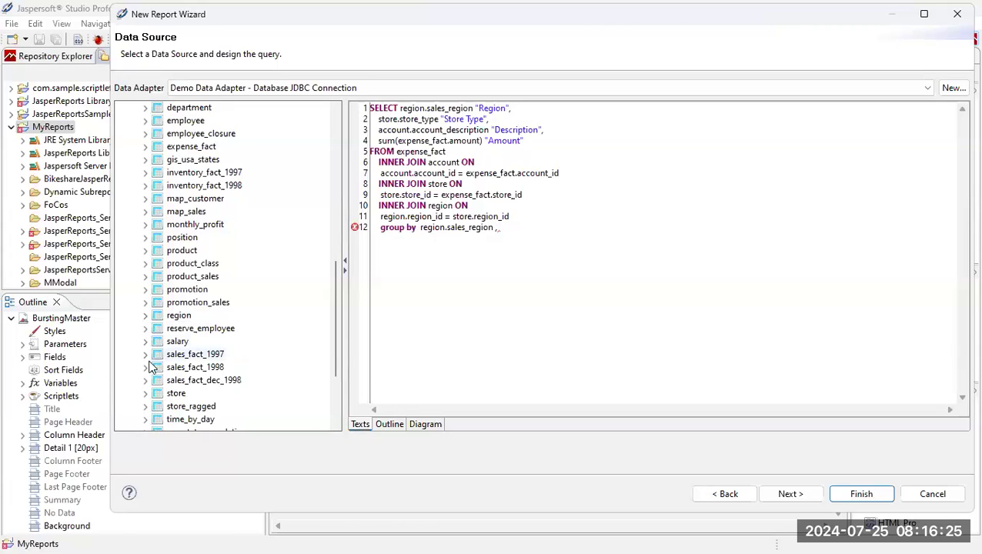
click(144, 394)
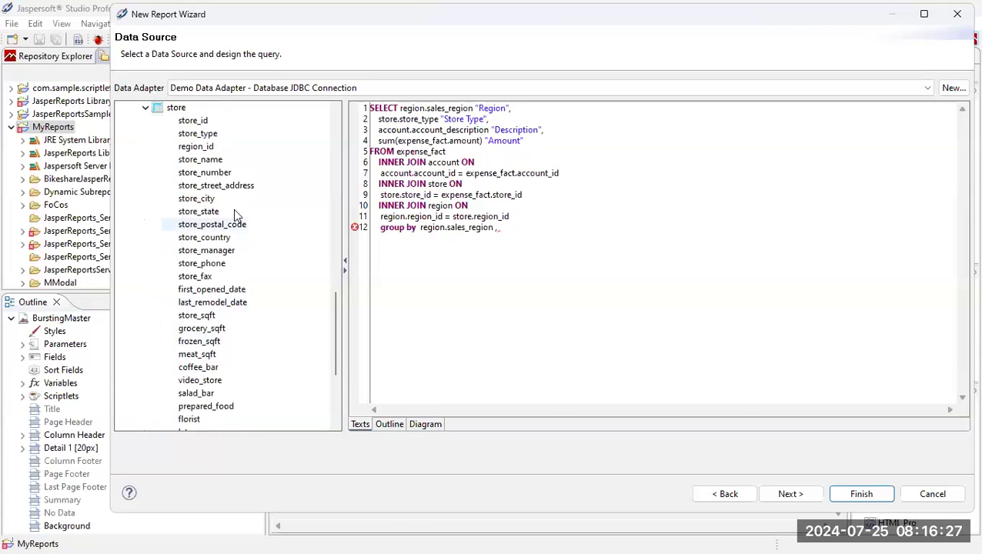
drag(198, 133, 569, 231)
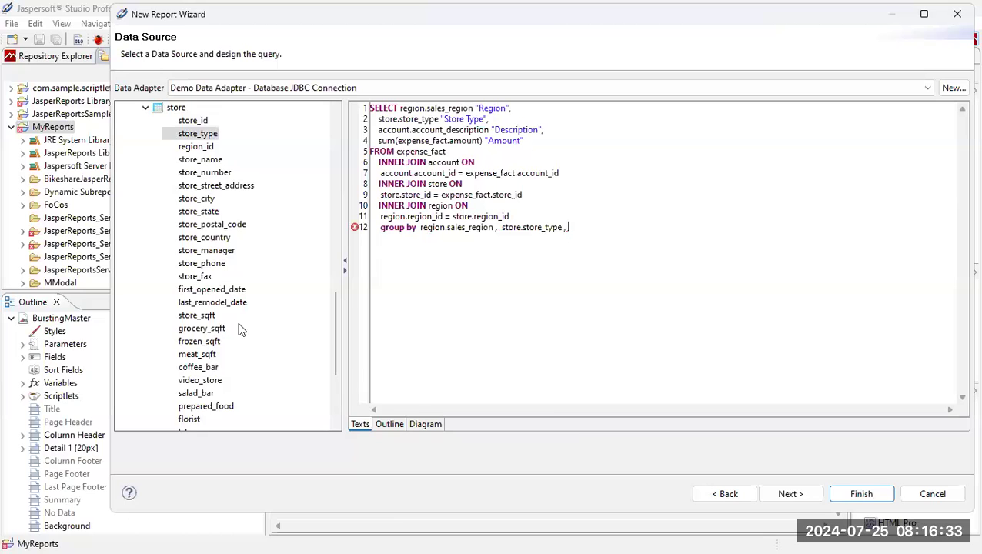
scroll(267, 254, up, 13)
scroll(267, 253, up, 3)
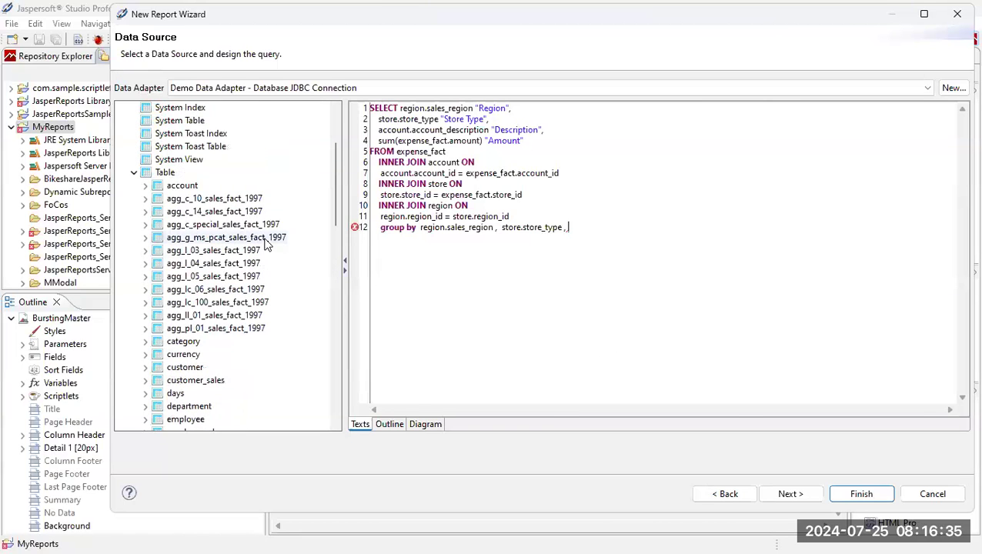
click(146, 187)
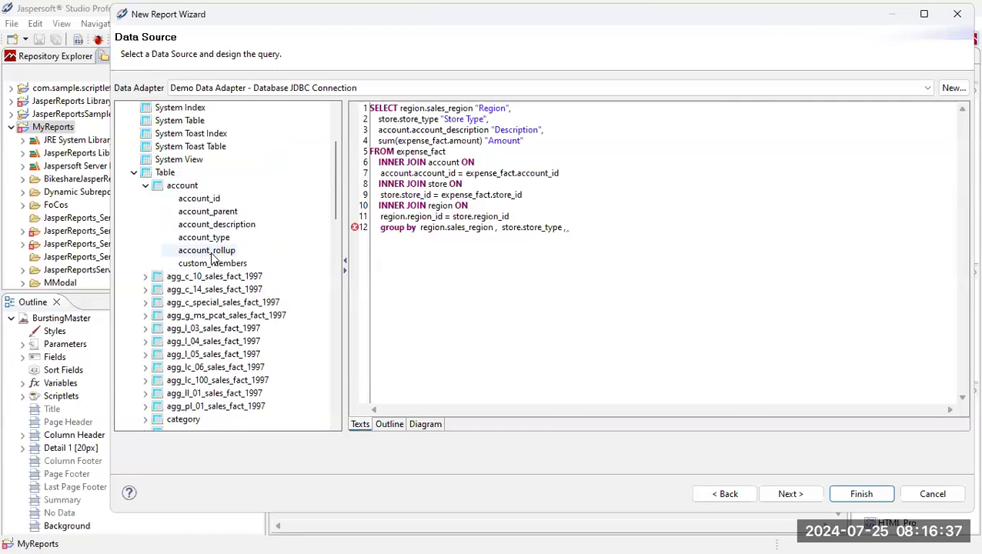
mouse_move(219, 225)
mouse_down()
mouse_move(571, 249)
mouse_move(615, 243)
mouse_up()
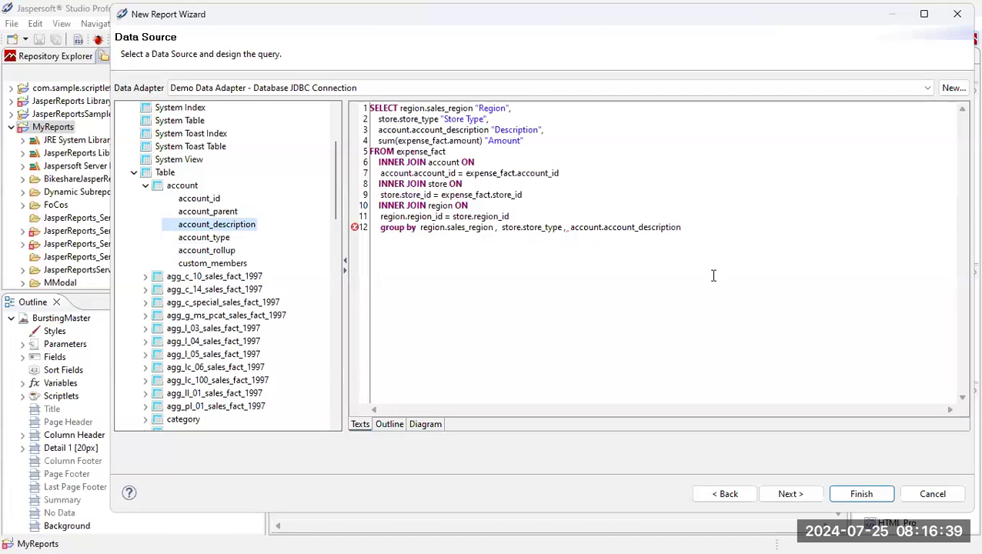
Duplicate the GROUP BY line as an ORDER BY on the same three columns.
drag(701, 218, 710, 228)
key(ctrl+c)
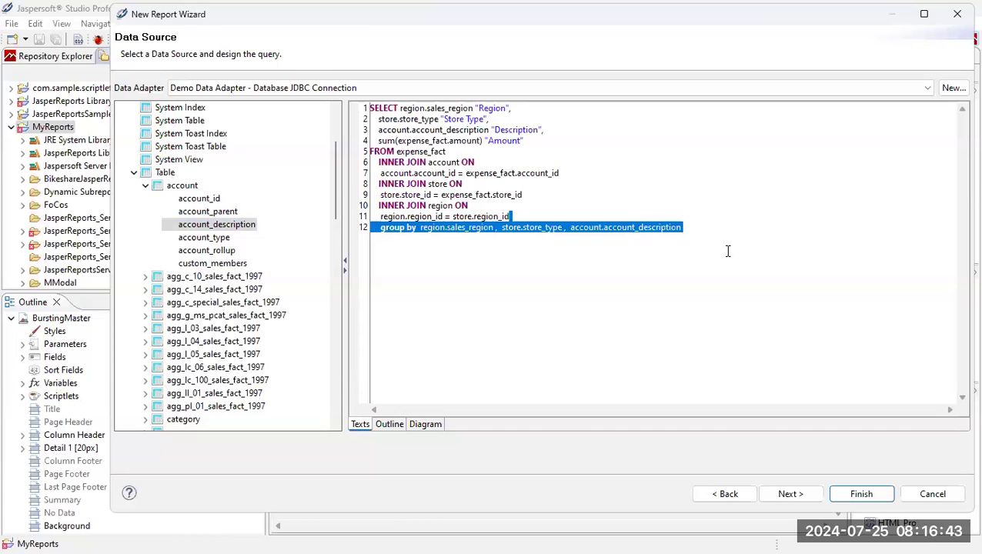
click(702, 230)
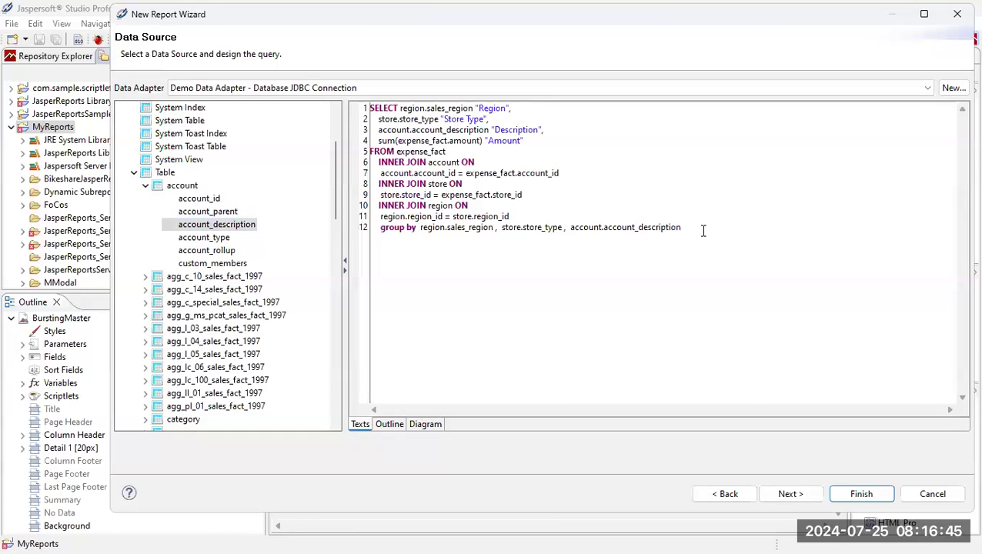
key(ctrl+v)
double_click(390, 239)
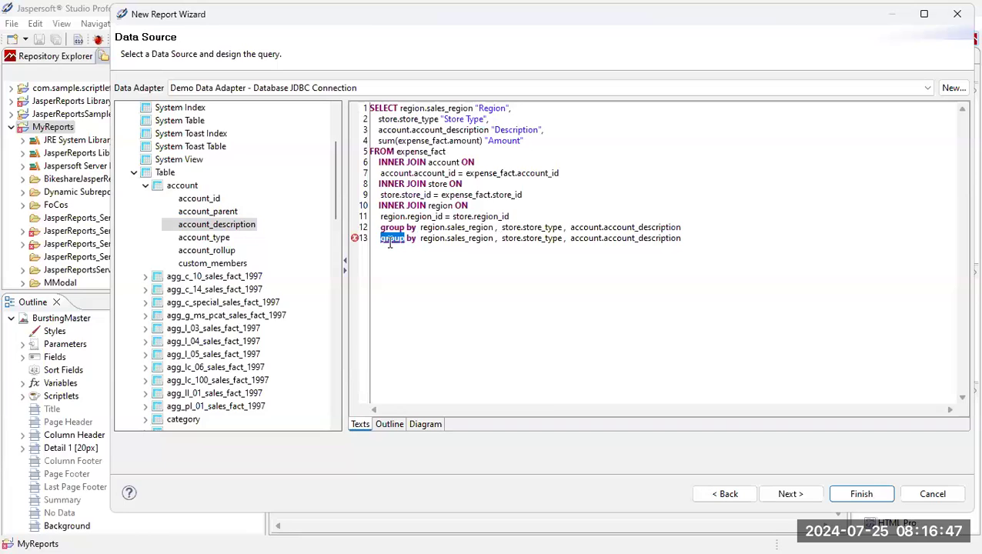
text(or)
key(BackSpace)
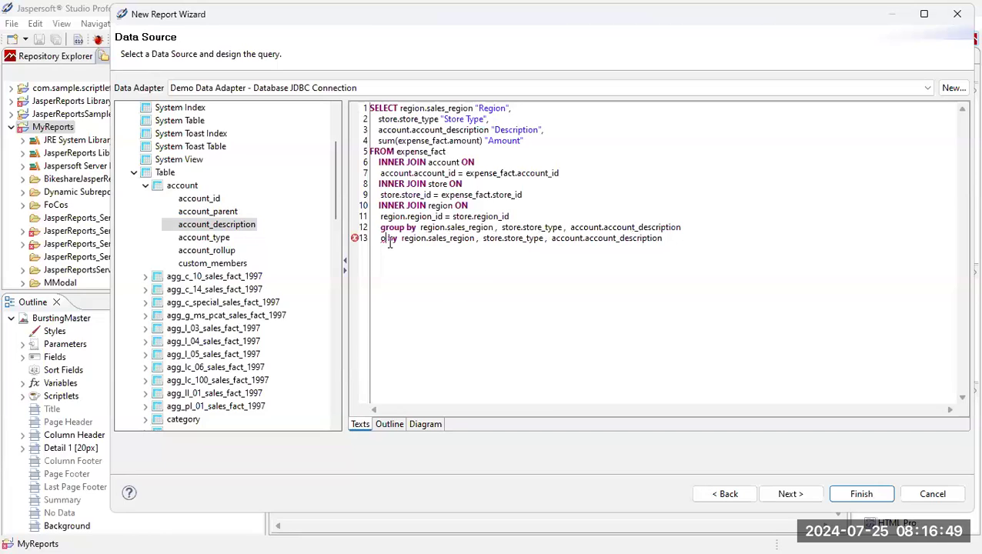
text(order)
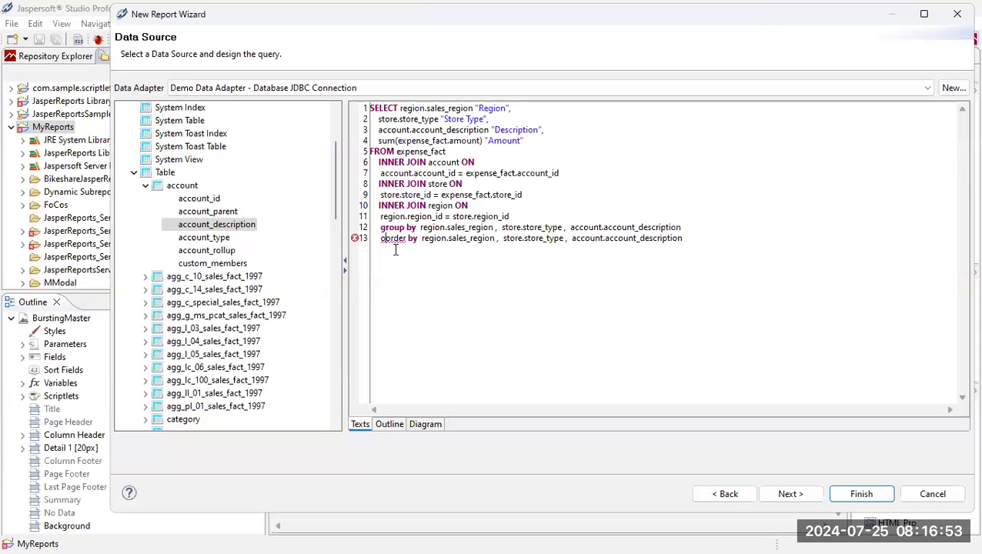
key(BackSpace)
drag(445, 271, 449, 270)
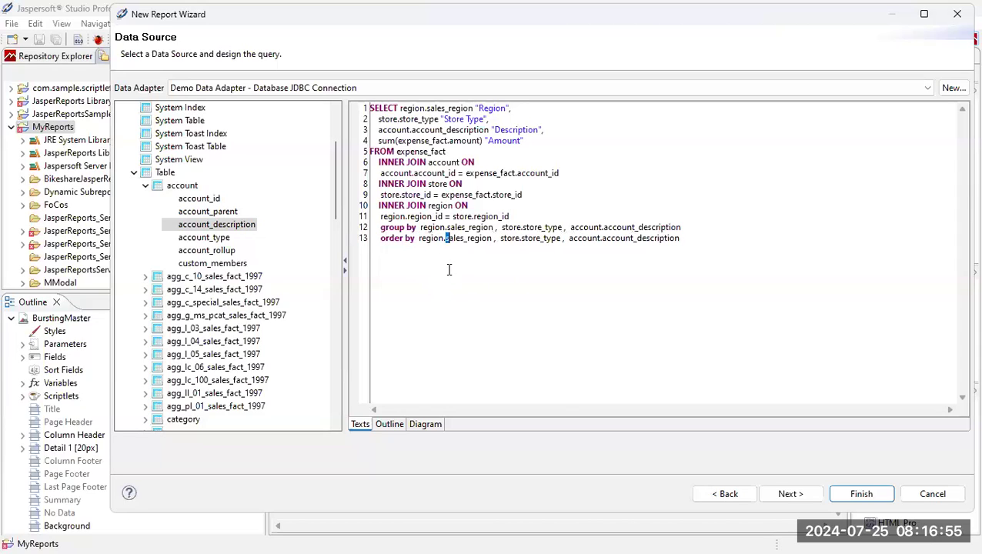
click(720, 238)
click(799, 495)
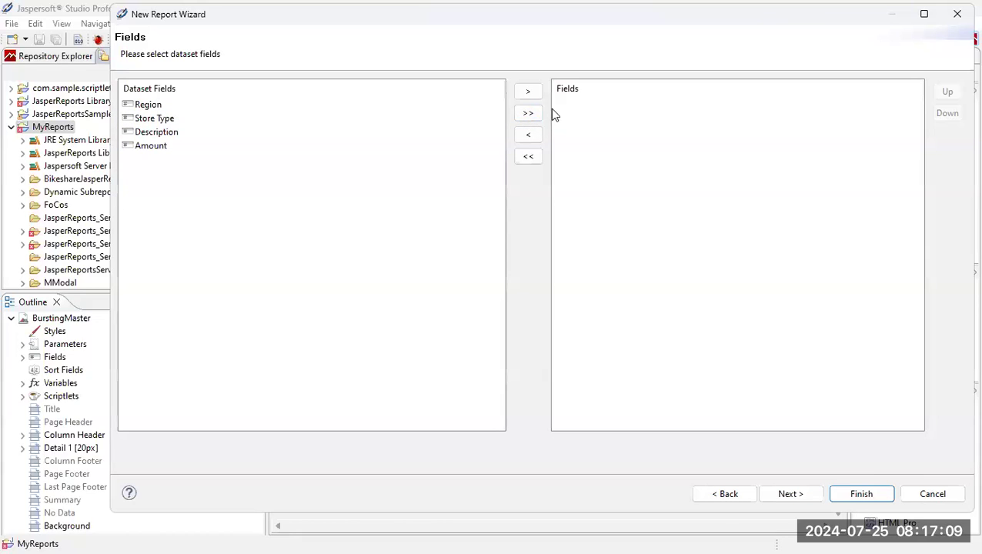
Add all four fields (Region, Store Type, Description, Amount) to the report, keeping Amount last, and finish.
click(528, 113)
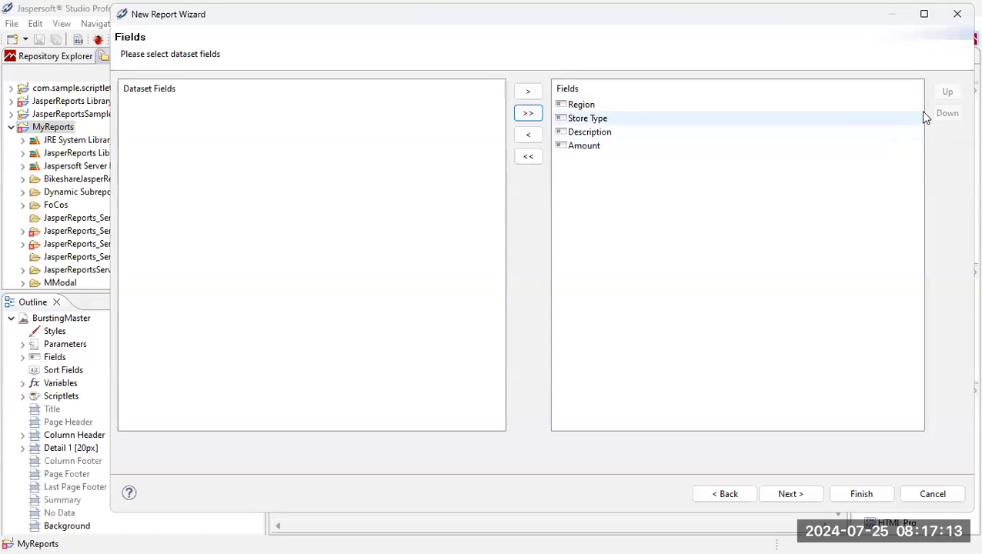
click(662, 145)
click(945, 92)
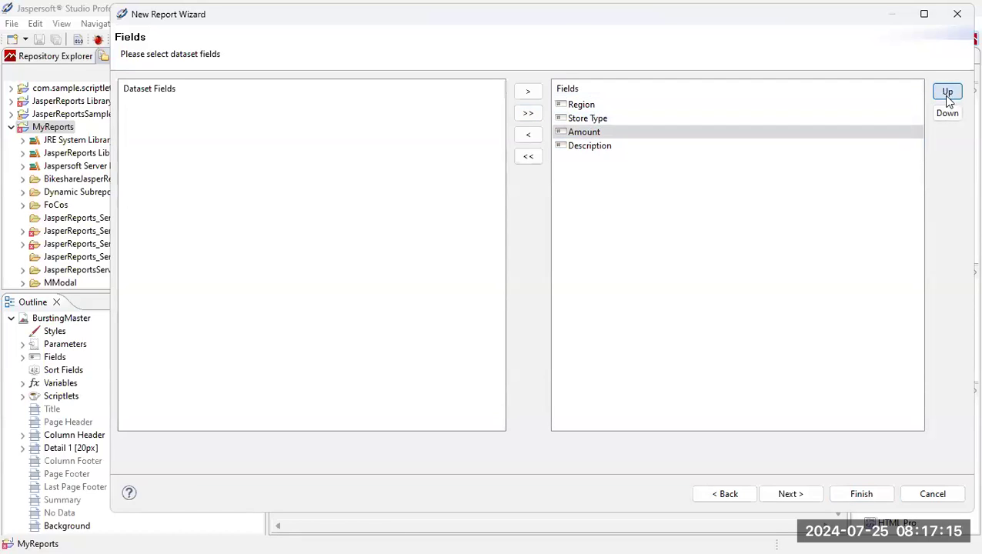
click(948, 116)
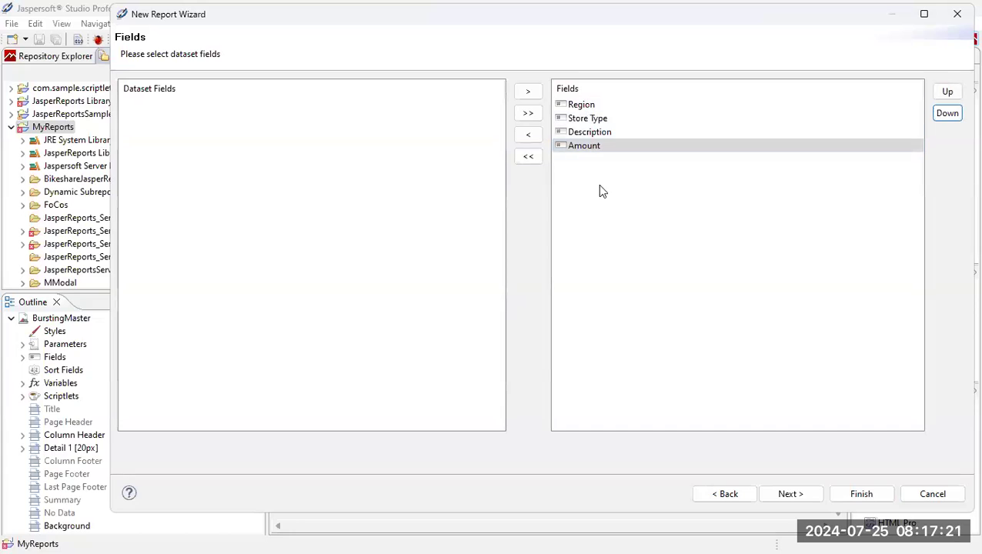
click(858, 494)
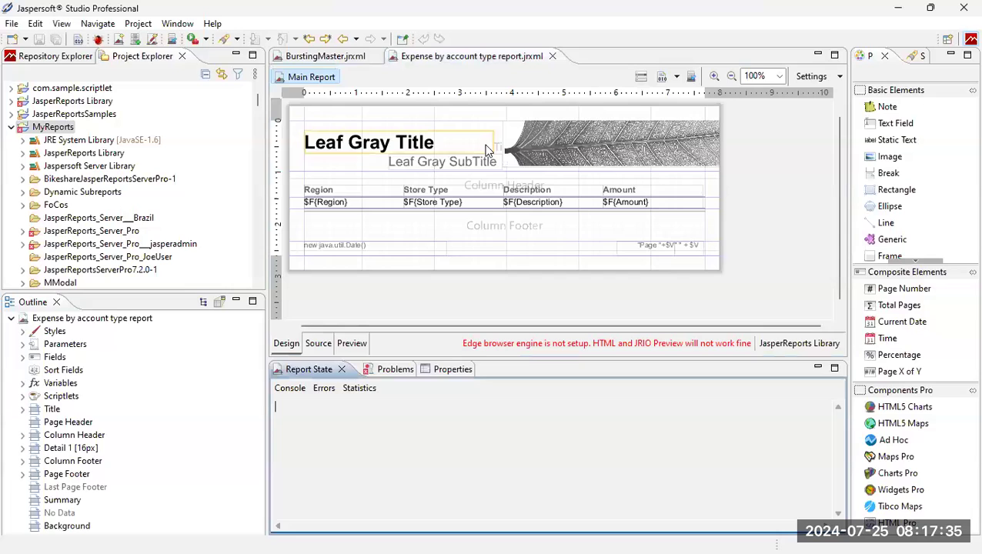
Retitle the report 'Expense Detail' and change the subtitle to 'by store type, account', moved left and widened.
double_click(440, 139)
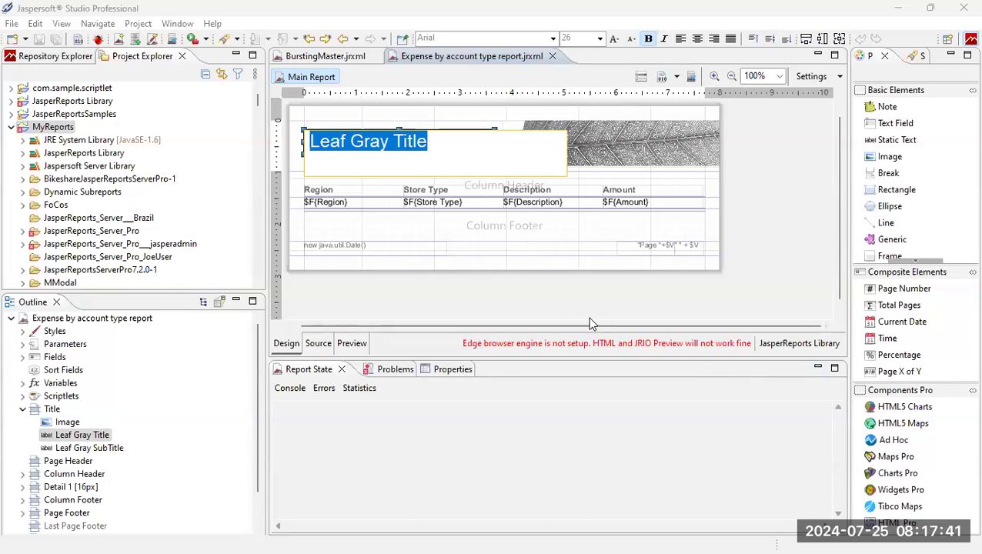
text(Expense Detail)
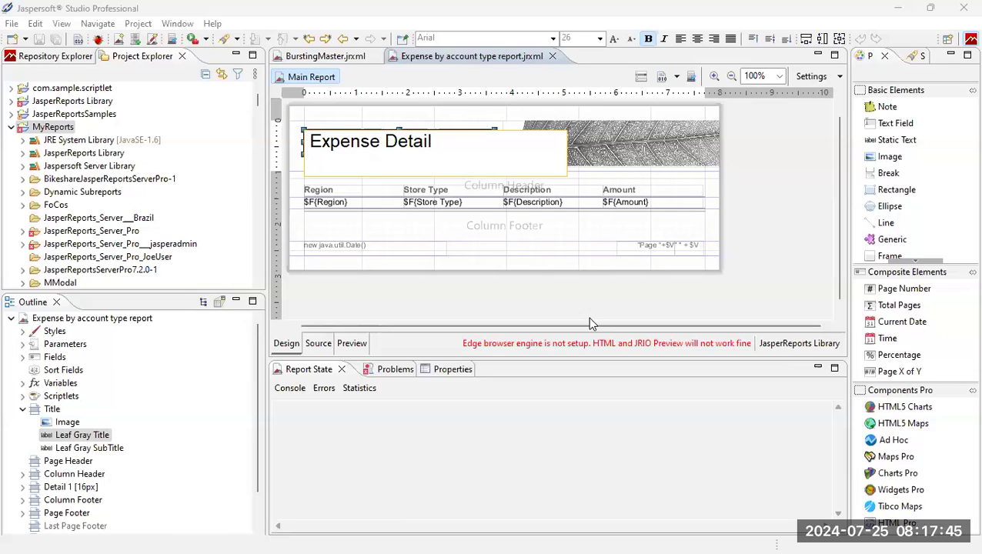
double_click(457, 162)
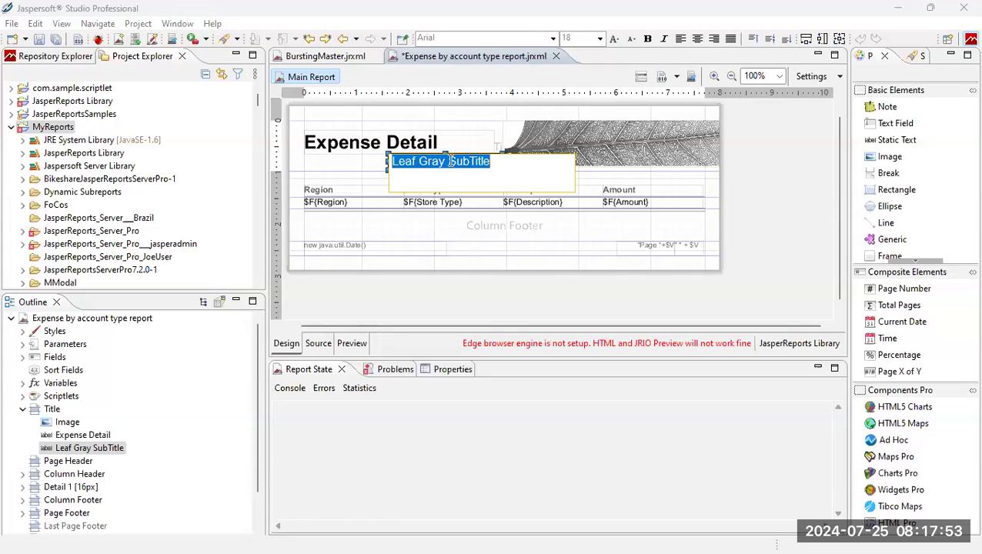
text(by store type, account)
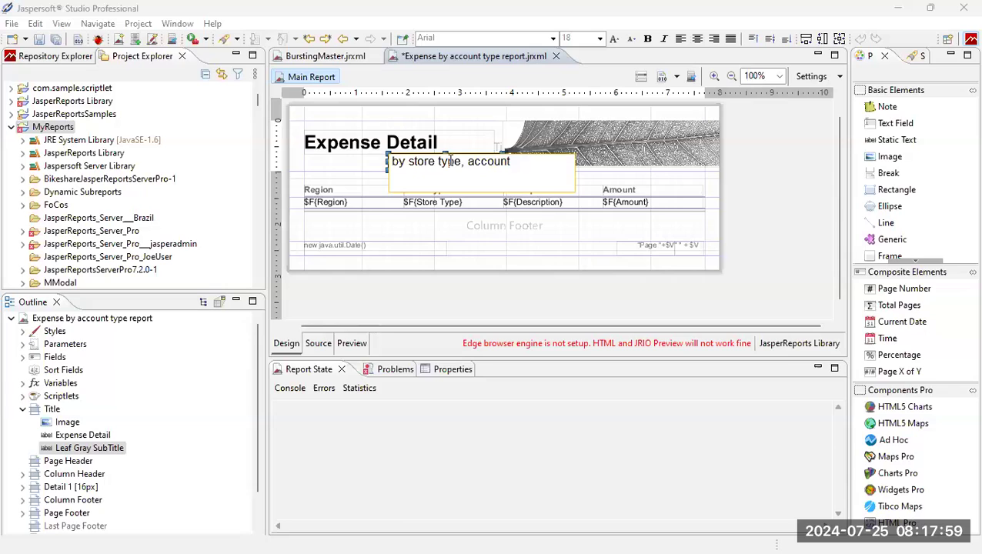
click(453, 247)
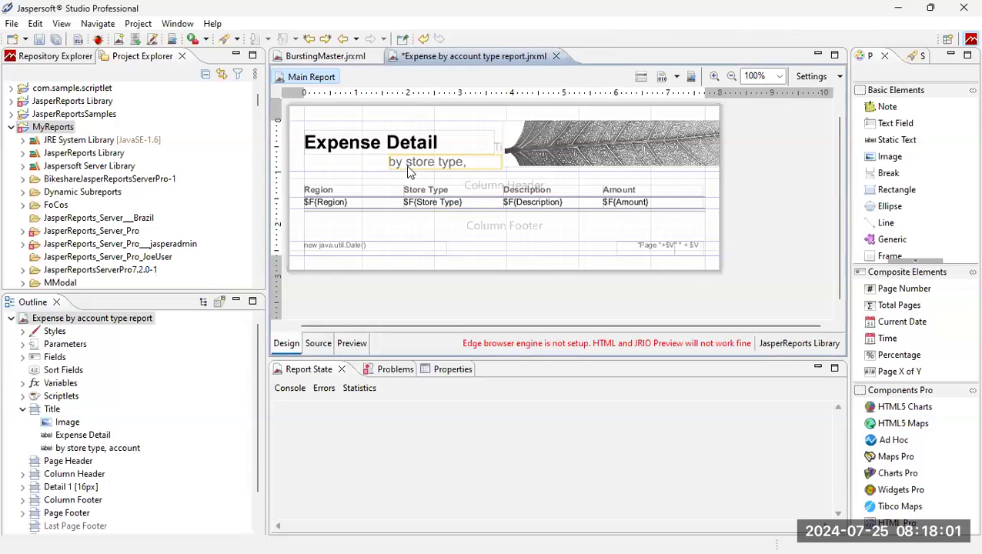
drag(410, 164, 341, 165)
drag(432, 161, 495, 158)
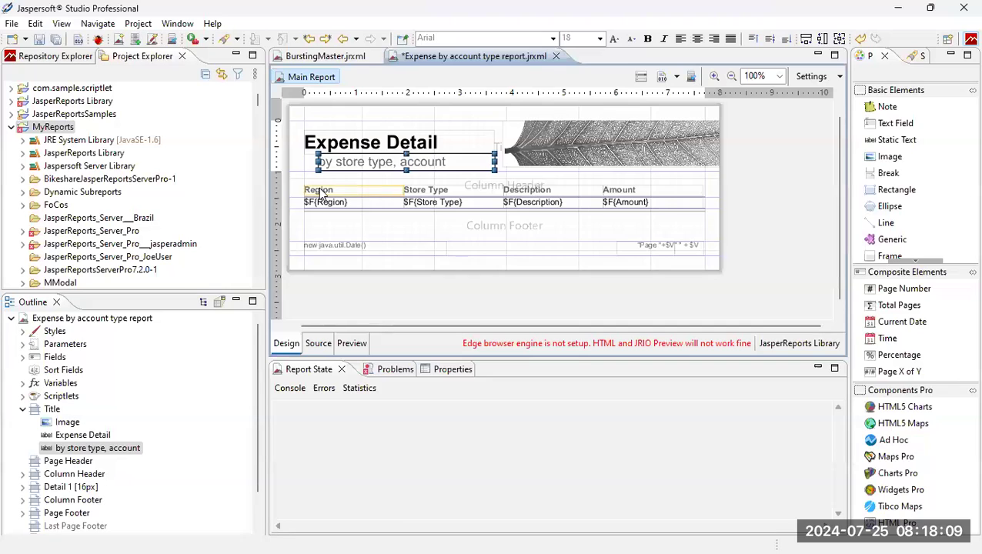
Center the Region, Store Type, Description and Amount column headers horizontally and vertically in Static Text properties.
click(321, 194)
shift+click(460, 191)
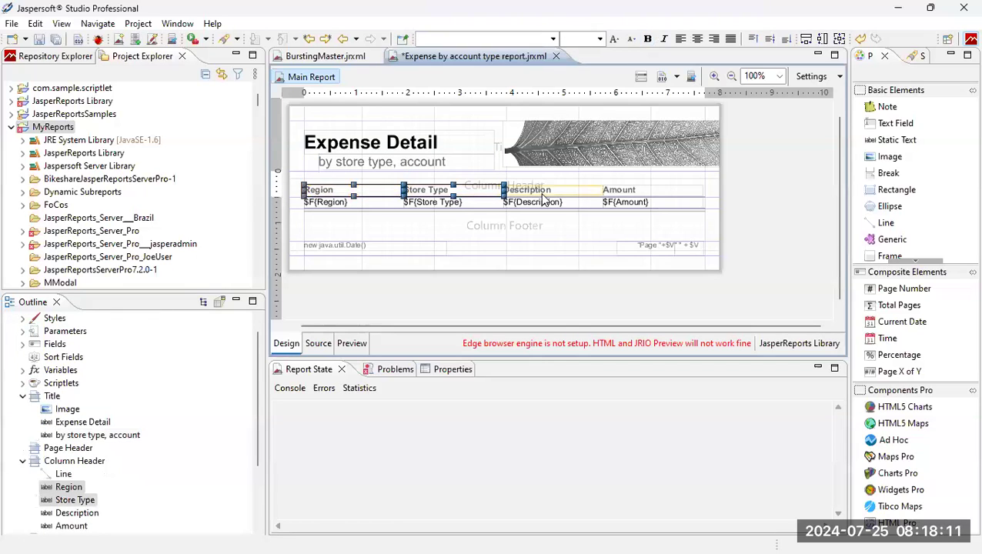
shift+click(554, 193)
shift+click(655, 190)
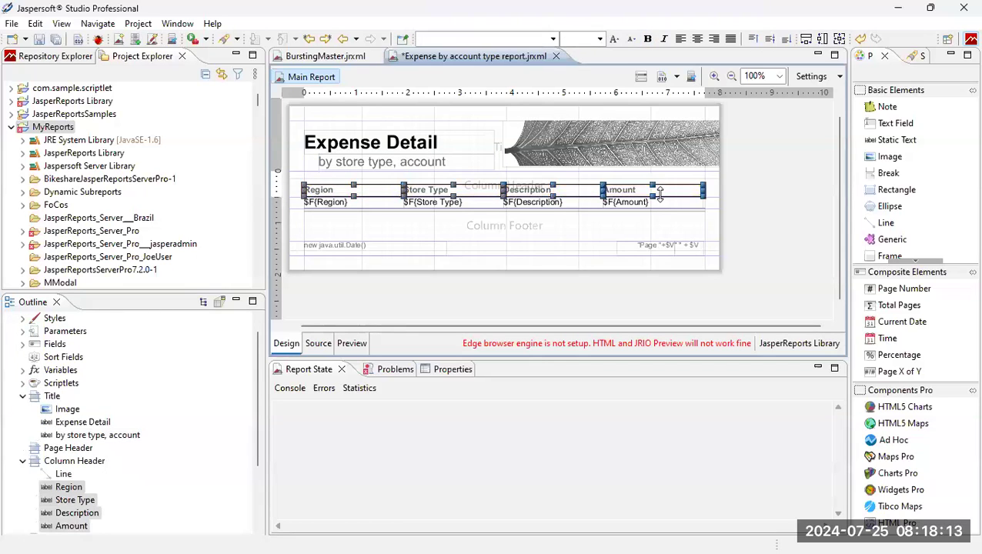
click(453, 370)
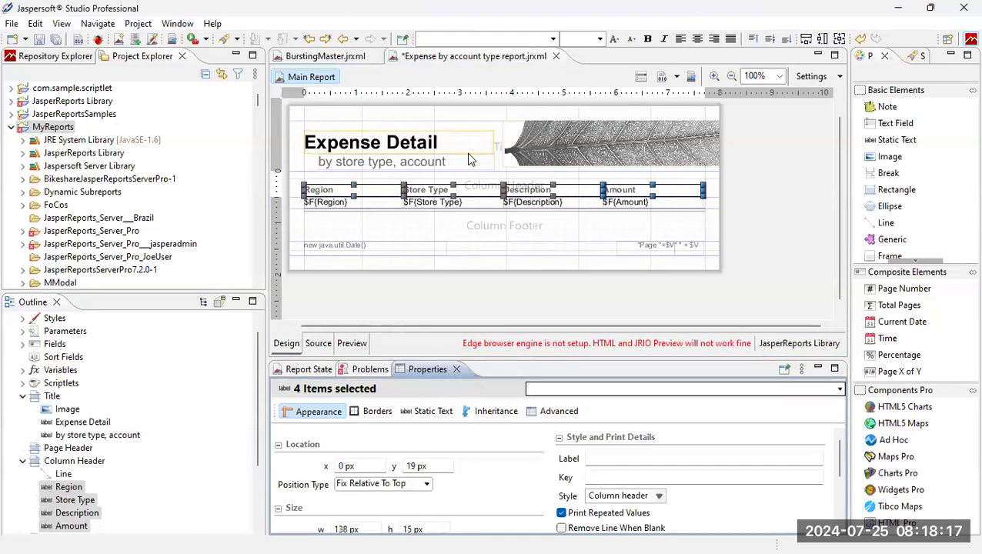
click(432, 412)
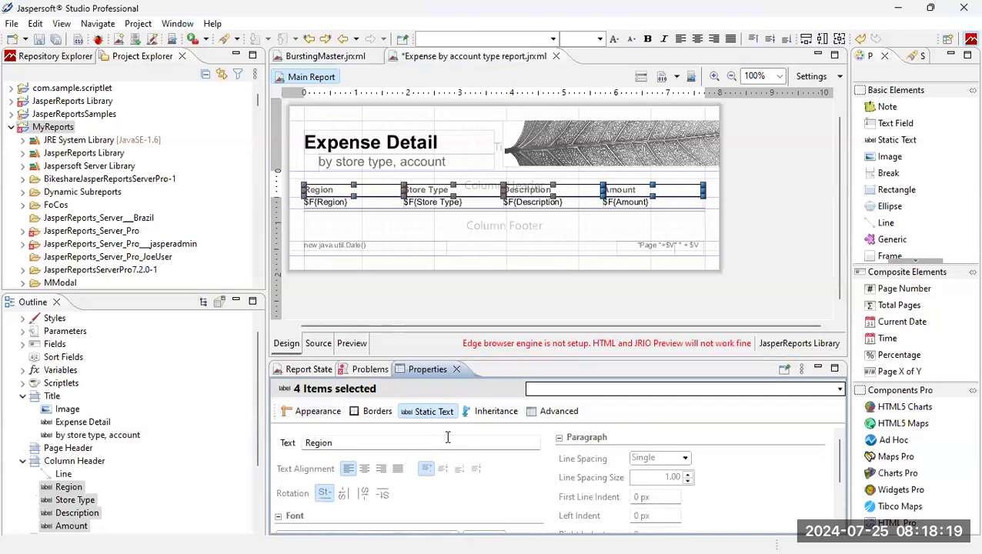
scroll(446, 437, down, 1)
click(364, 436)
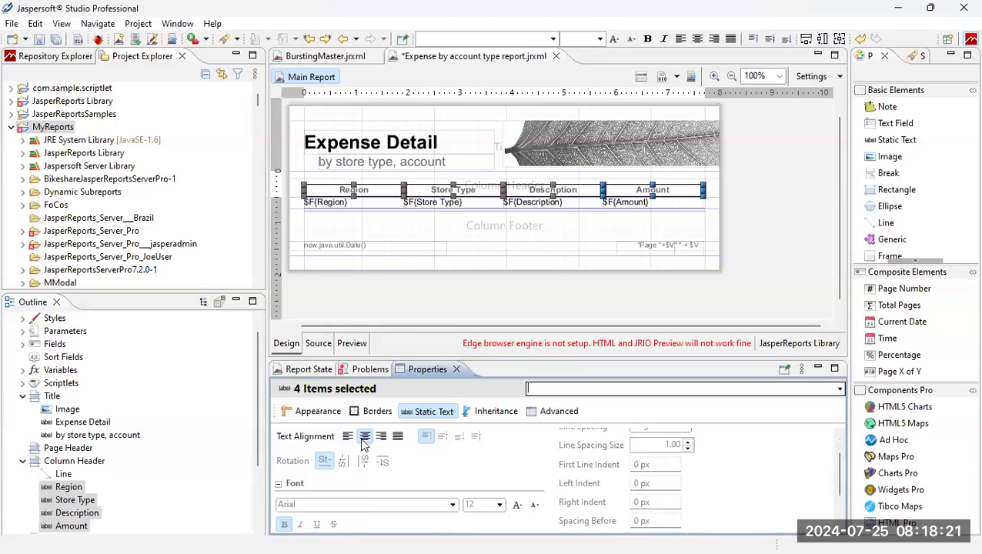
click(442, 437)
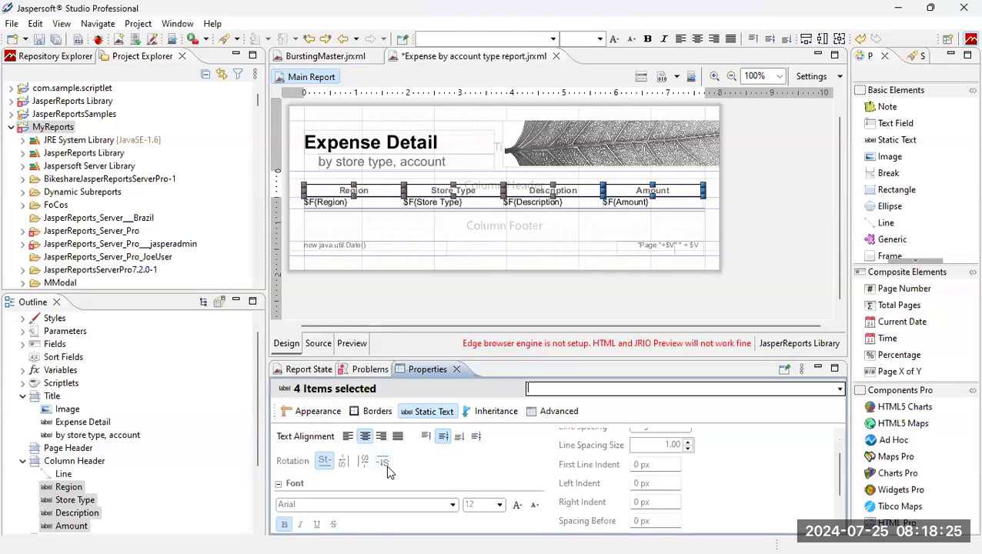
scroll(387, 469, down, 3)
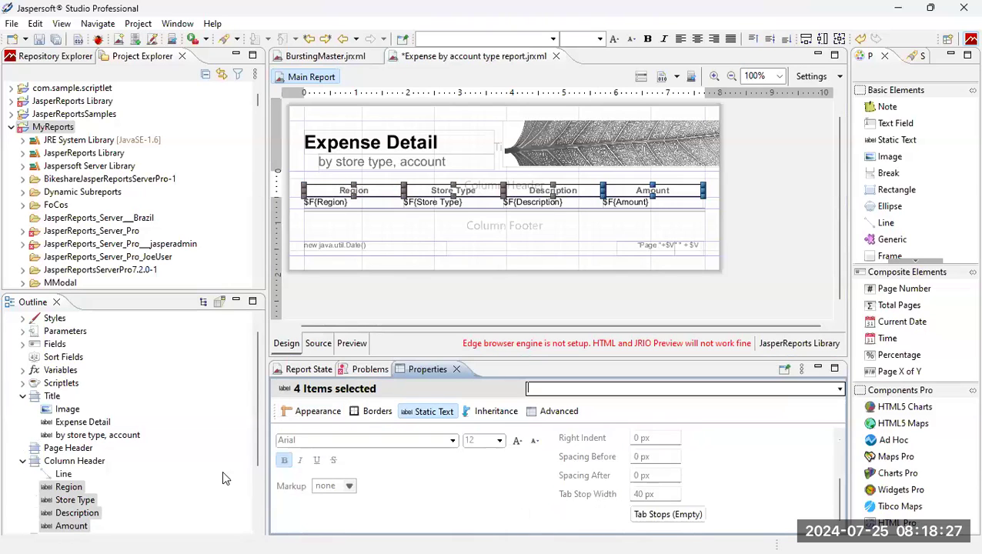
click(359, 203)
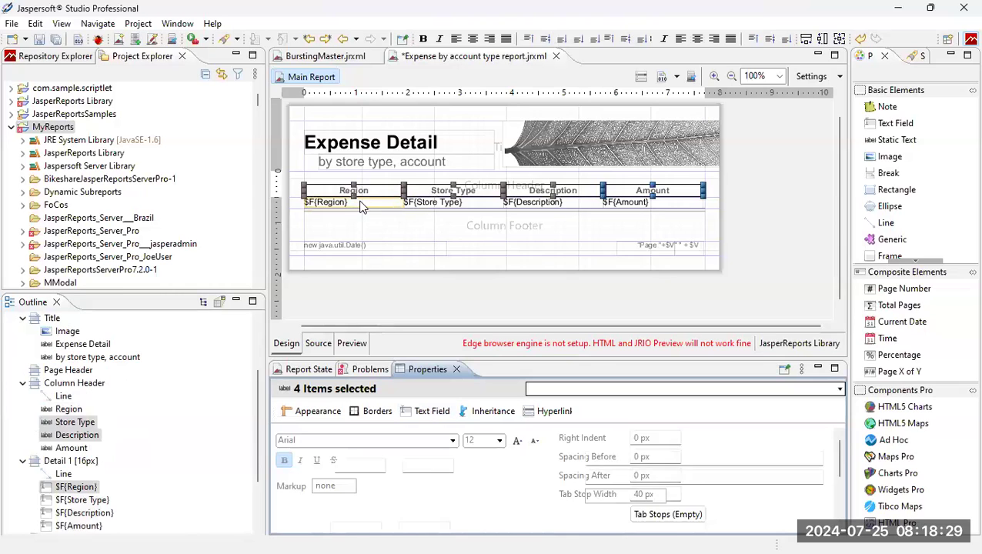
Center $F{Region}, $F{Store Type}, $F{Description} and $F{Amount} detail fields horizontally and vertically.
shift+click(447, 206)
shift+click(553, 205)
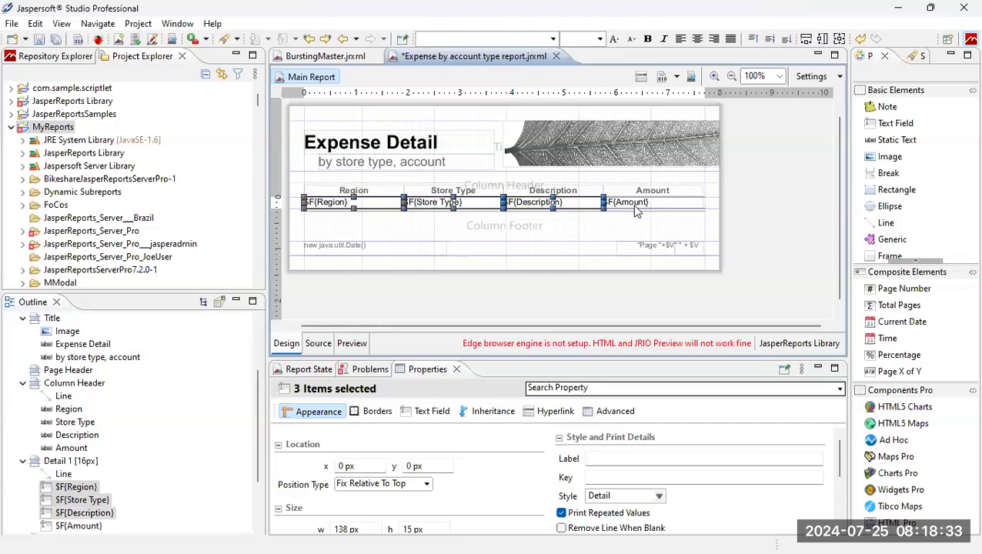
shift+click(635, 205)
click(434, 412)
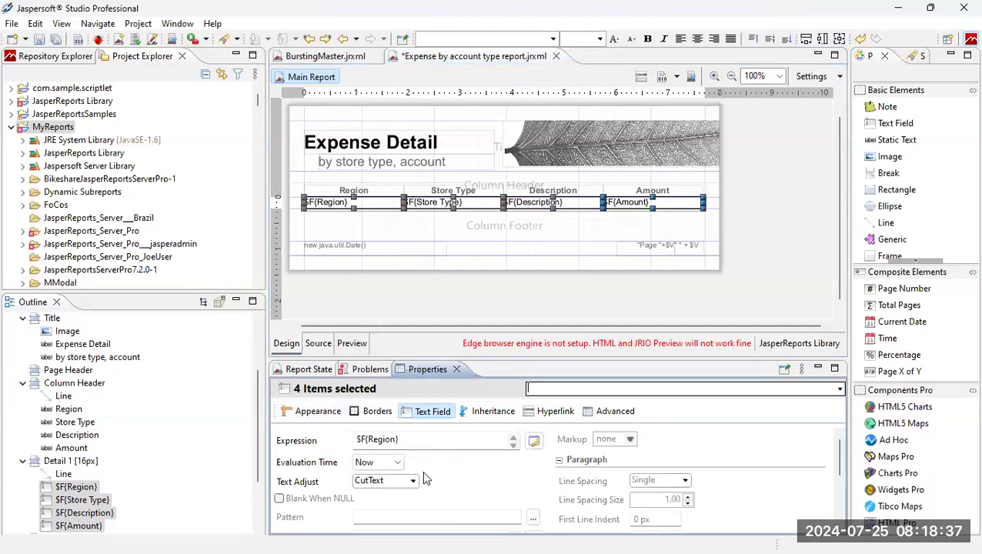
scroll(444, 468, down, 3)
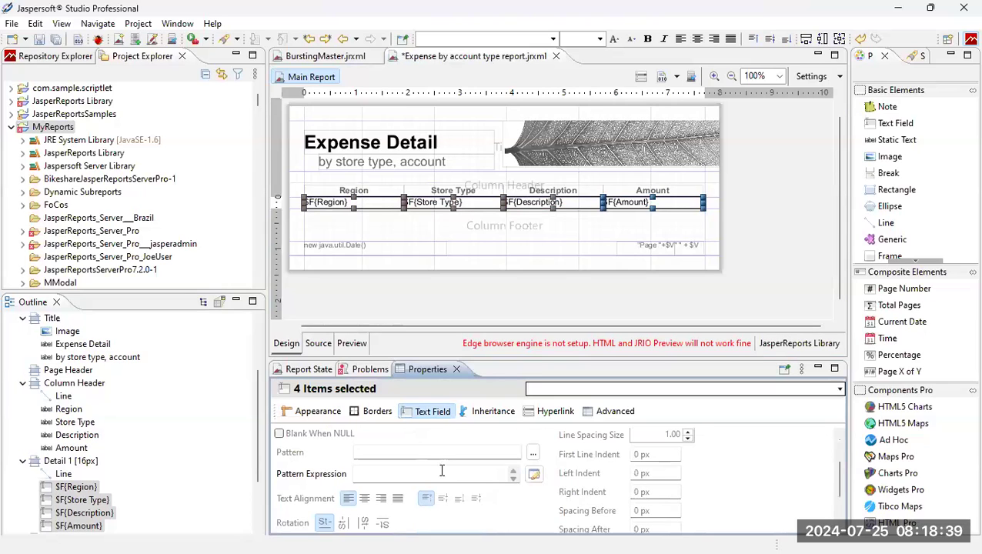
click(364, 499)
click(441, 499)
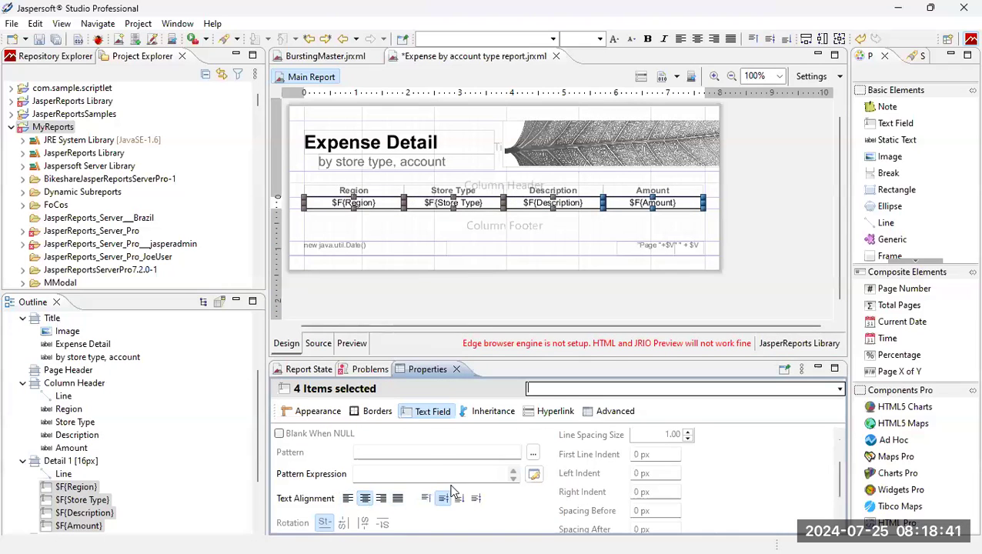
click(675, 205)
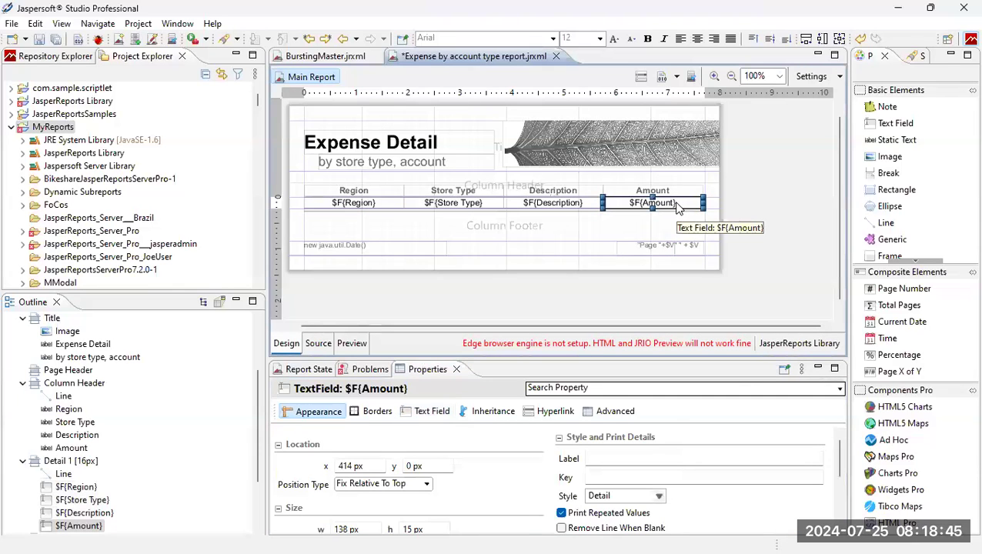
Format $F{Amount} with the $-10,023.12 currency pattern and delete the Column Footer band.
click(431, 412)
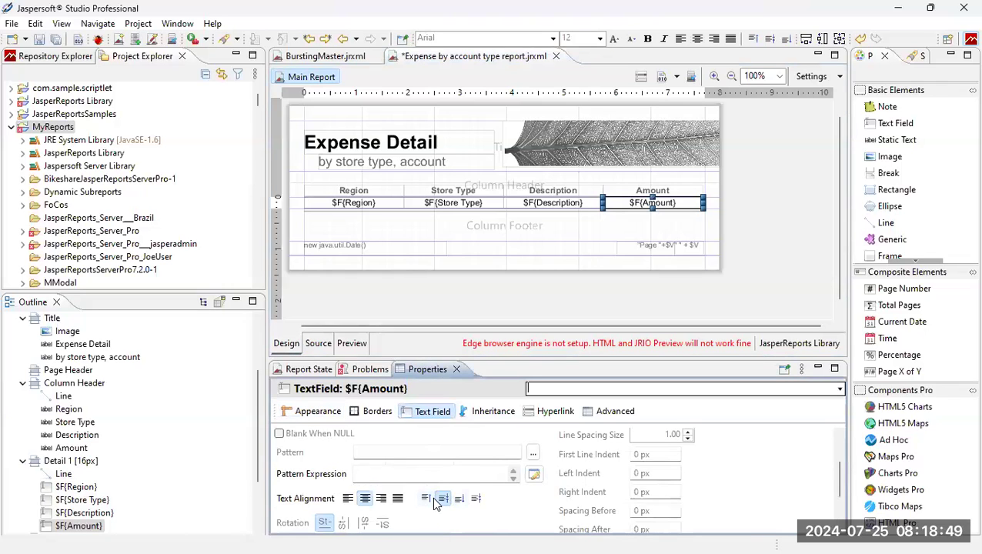
click(532, 452)
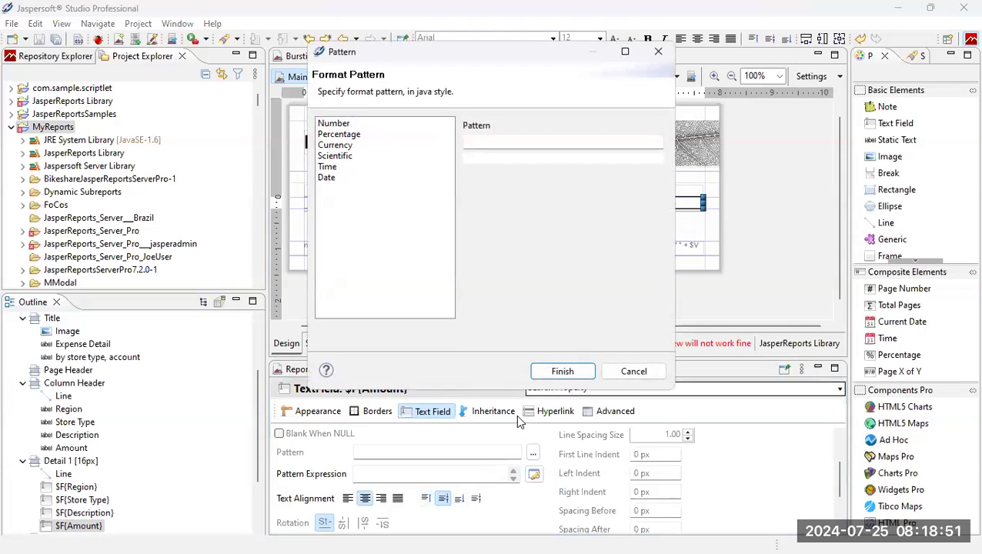
click(361, 145)
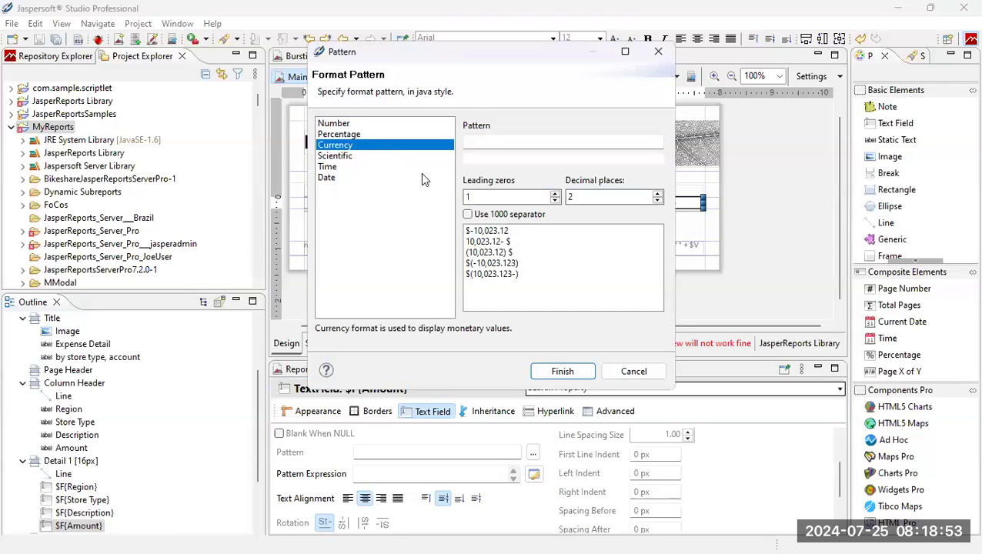
click(493, 231)
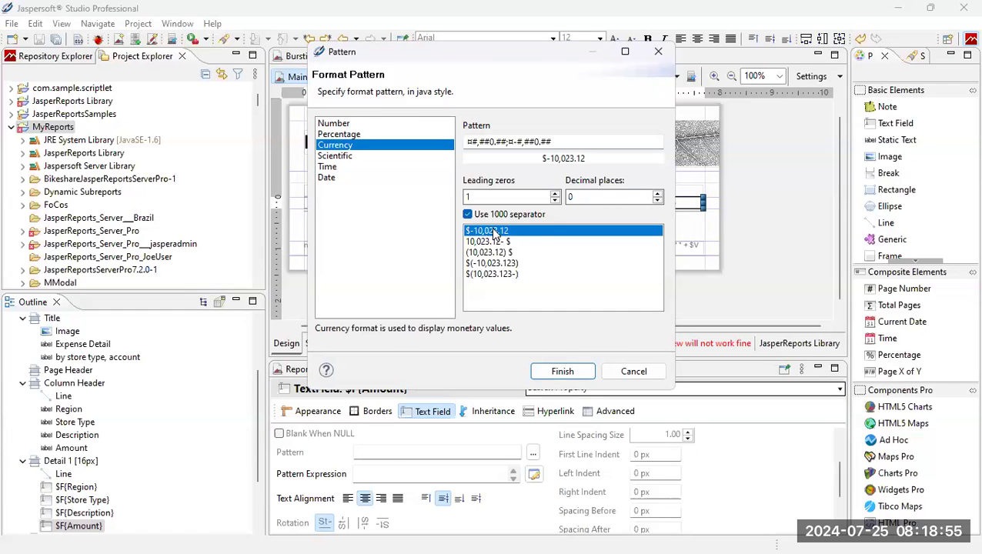
click(570, 373)
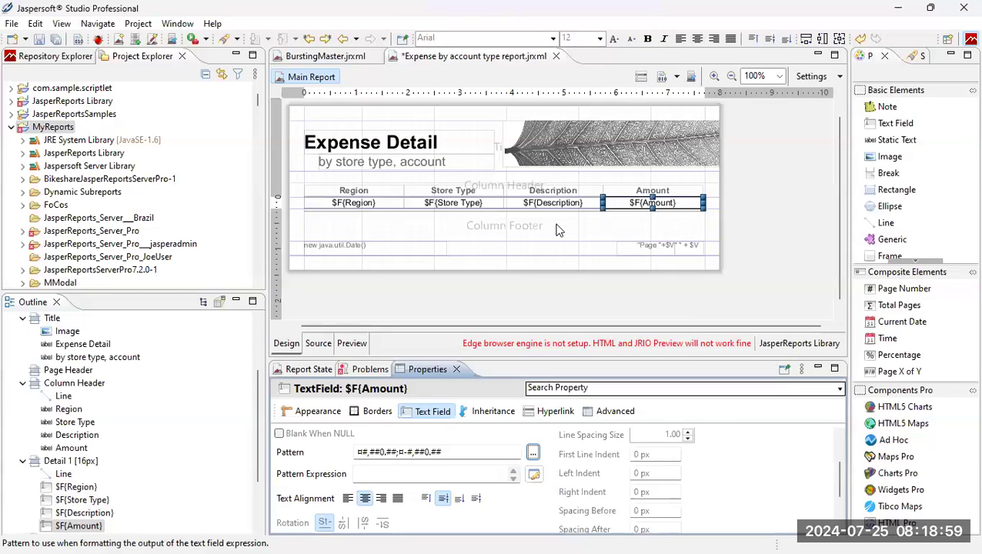
click(556, 225)
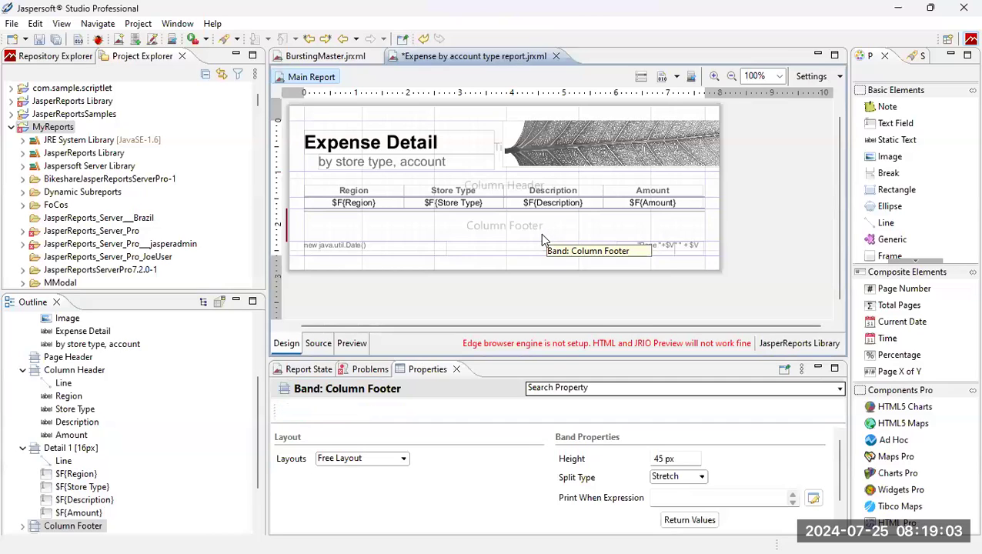
key(Delete)
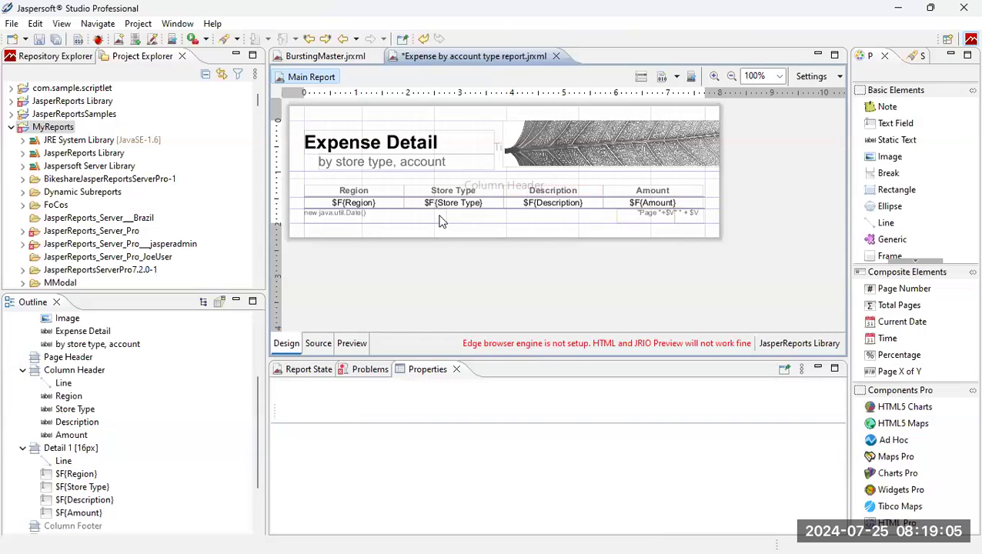
click(353, 343)
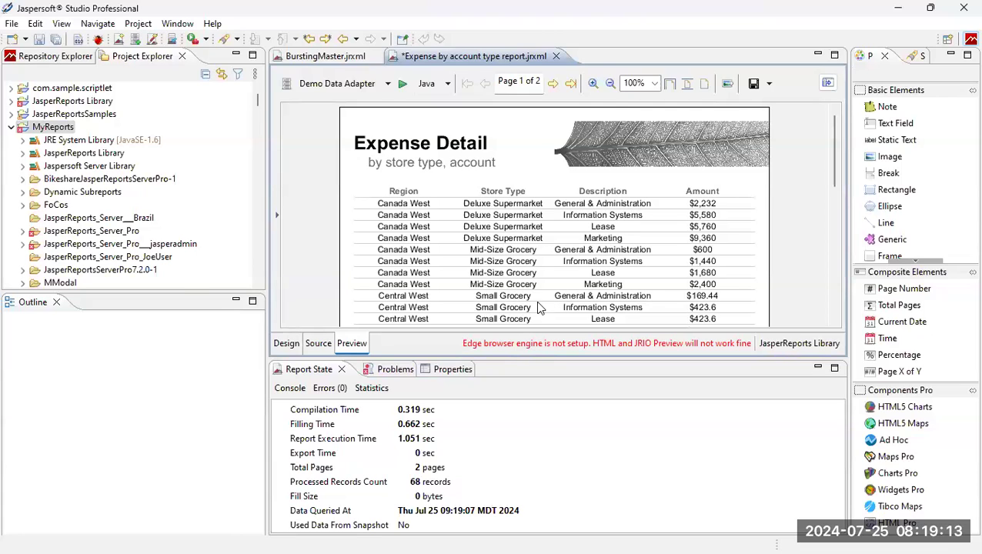
click(293, 347)
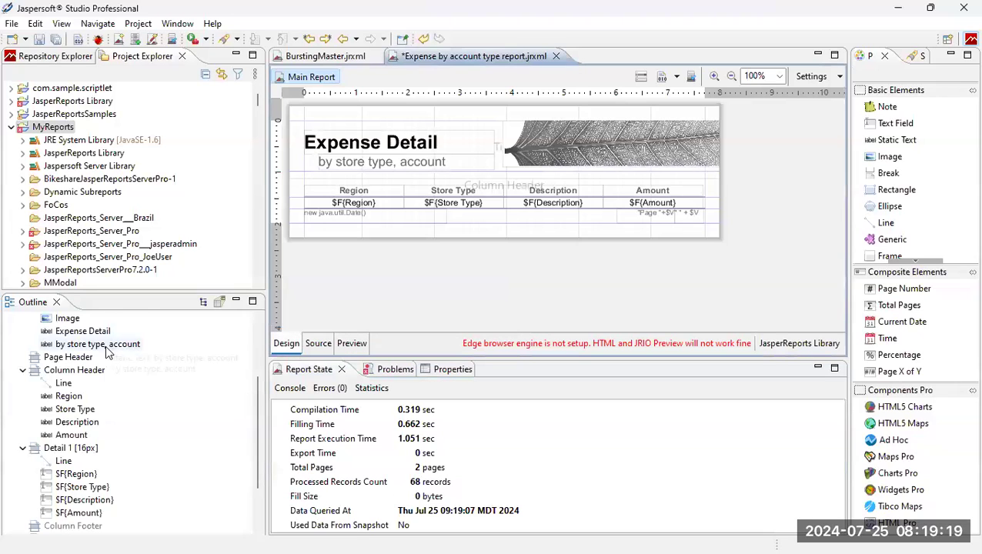
scroll(105, 345, up, 3)
Create a java.lang.String report parameter named Region with default value "North West".
right_click(74, 346)
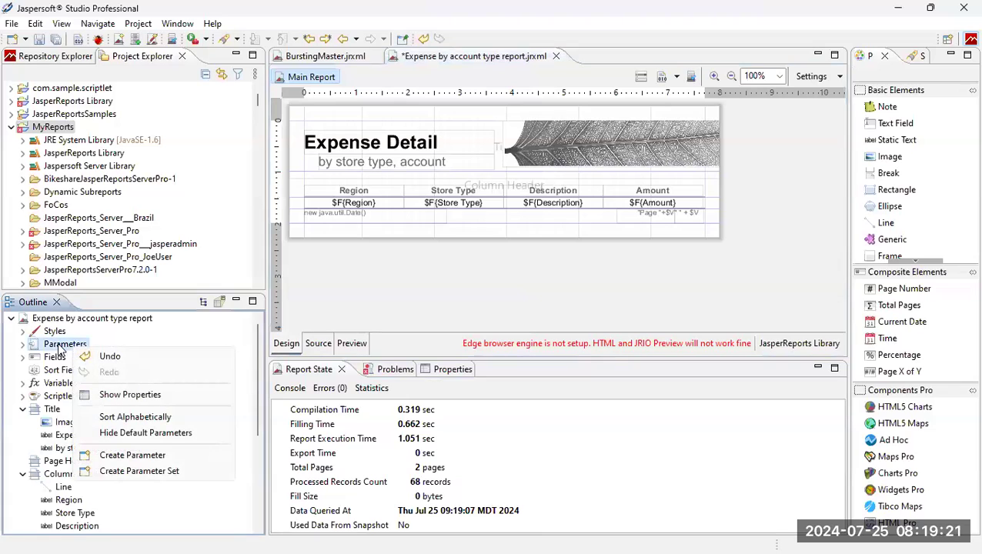
click(140, 454)
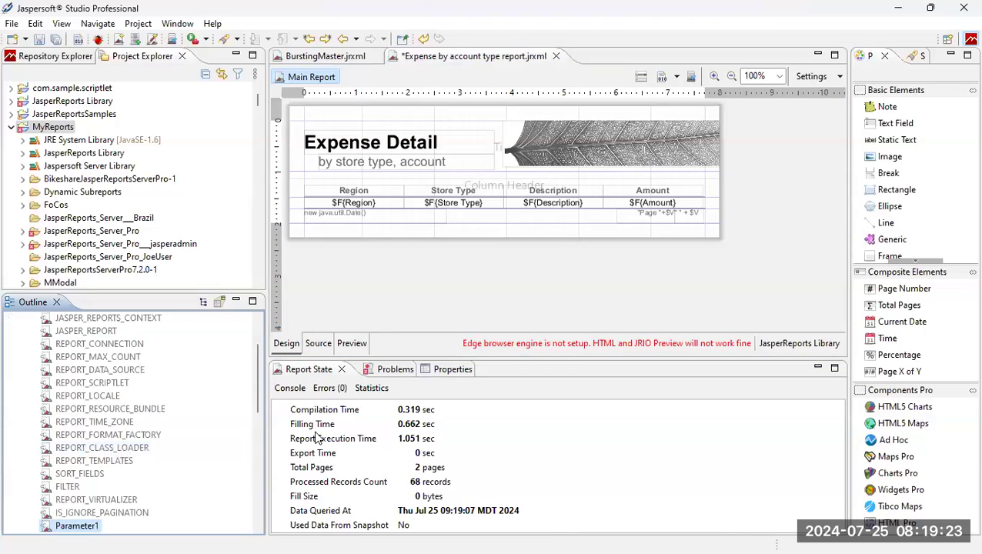
click(454, 369)
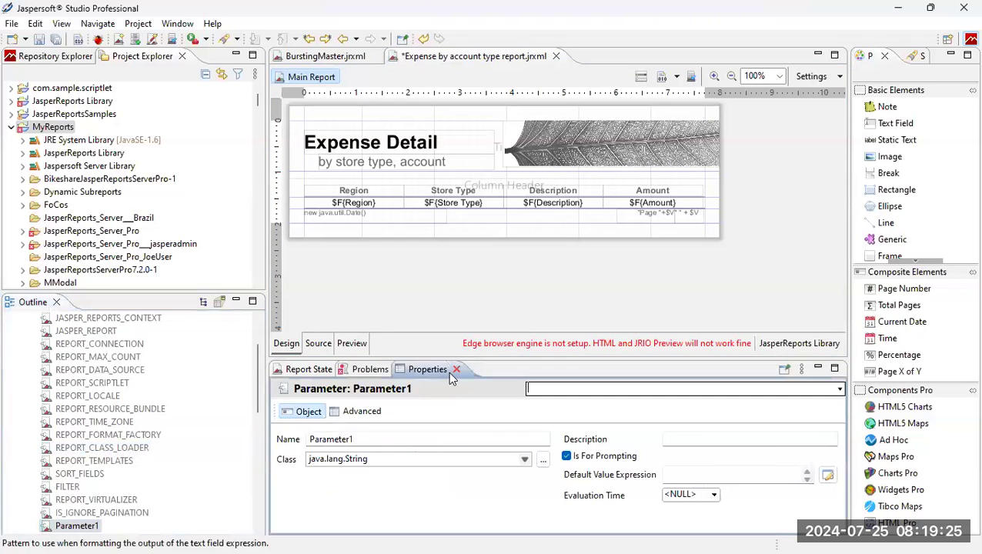
double_click(368, 439)
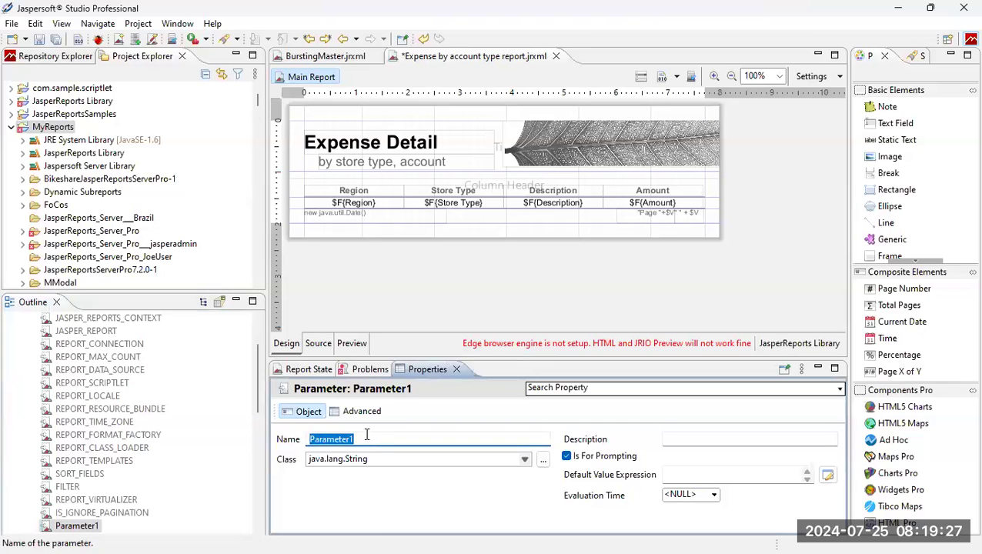
text(Region)
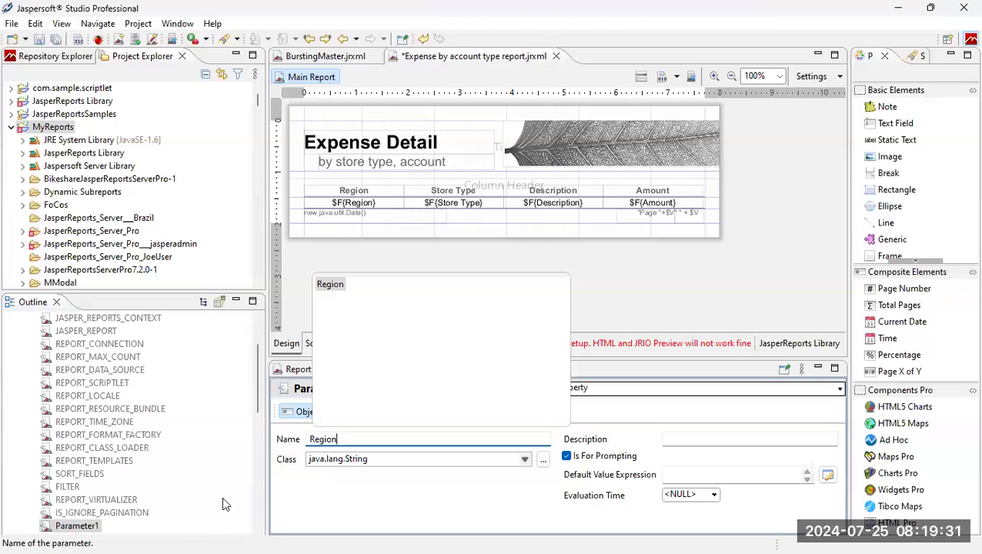
click(398, 459)
click(524, 458)
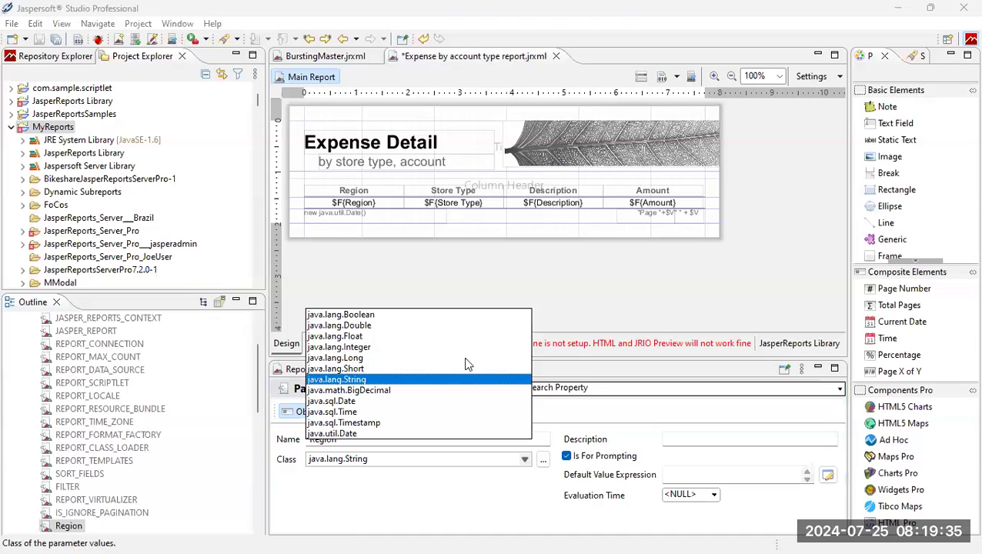
click(437, 484)
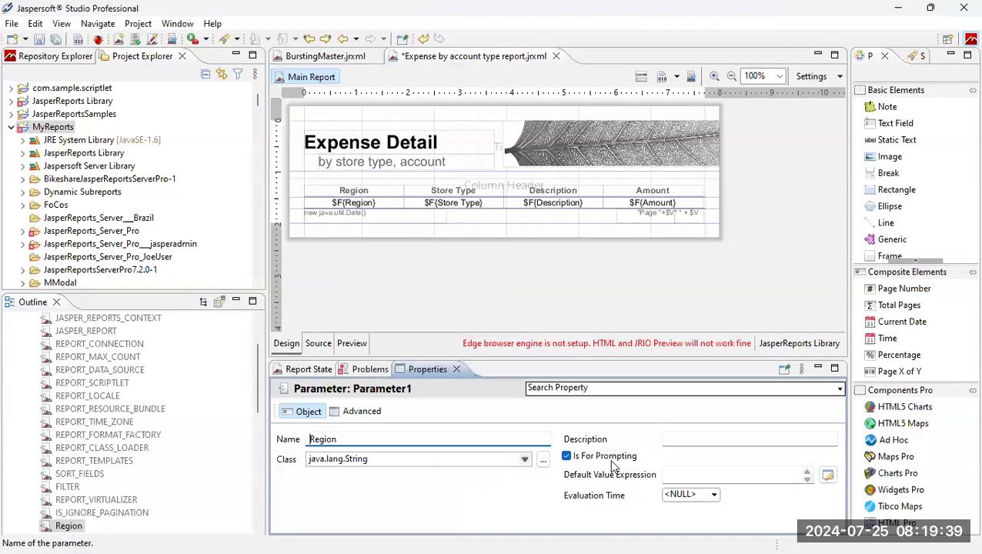
click(674, 475)
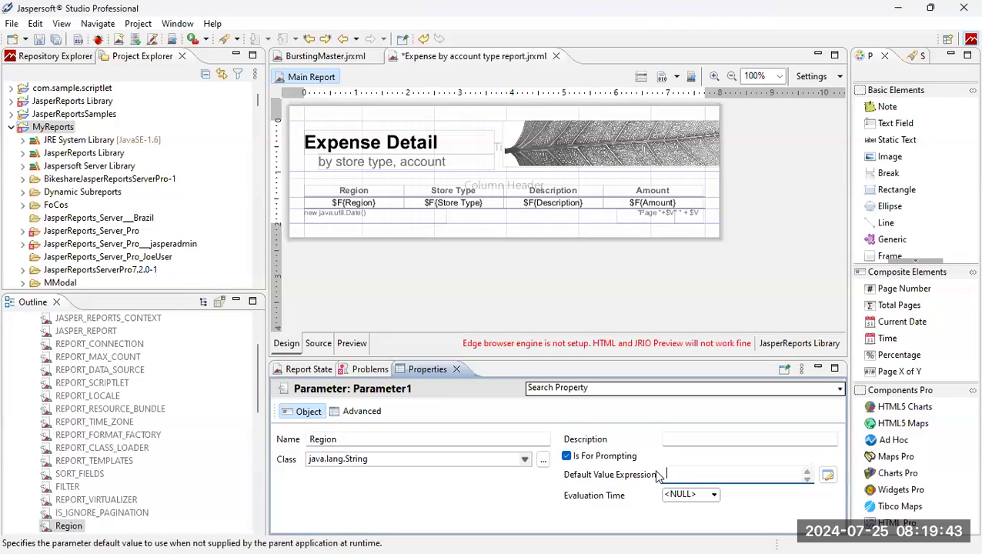
text(")
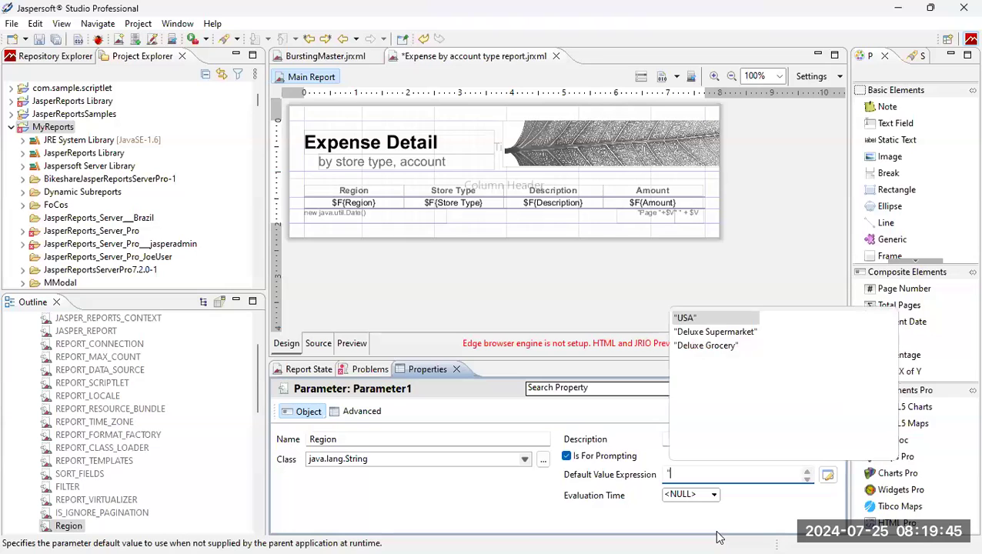
text(North West")
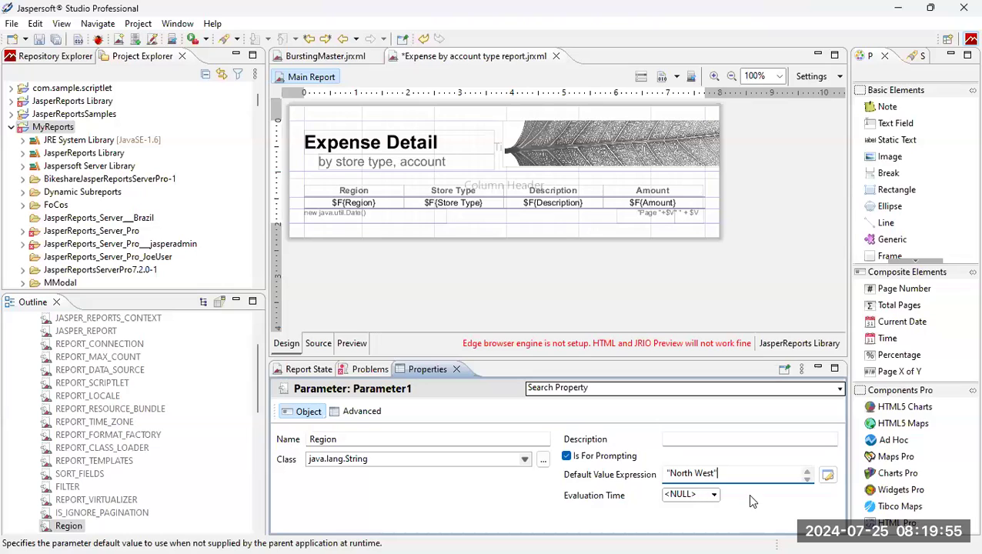
click(640, 79)
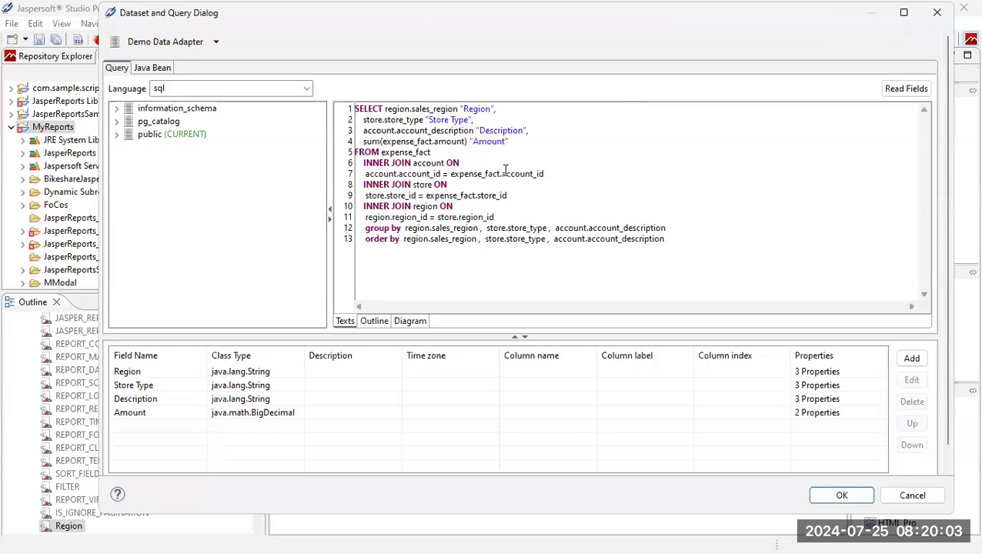
Add a new 'where' line to the query and paste region.sales_region after it.
click(516, 216)
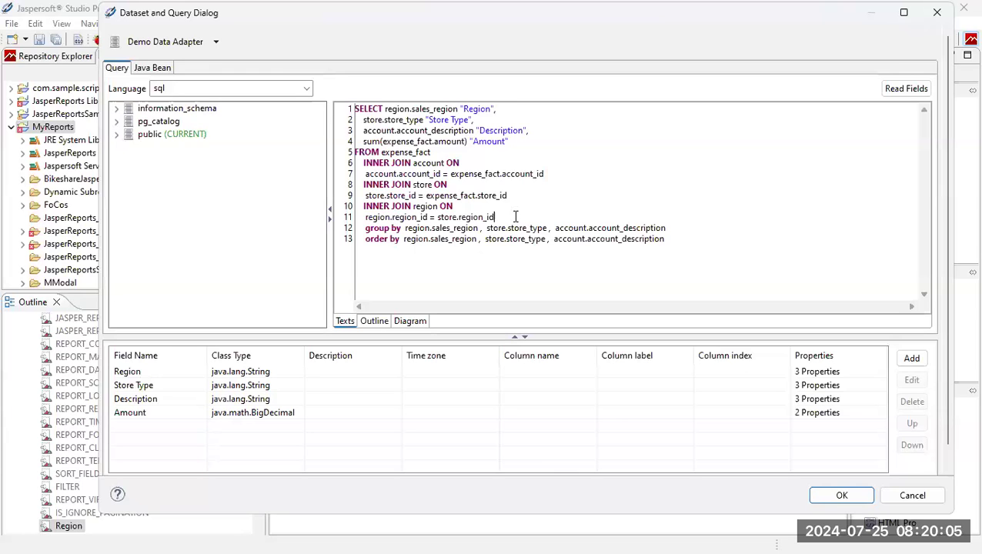
key(Return)
text(where)
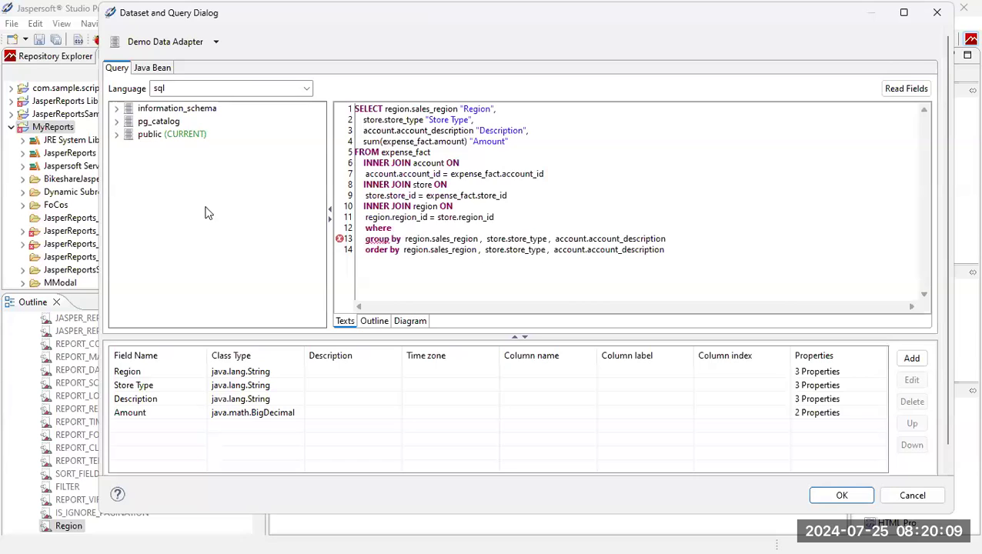
click(116, 135)
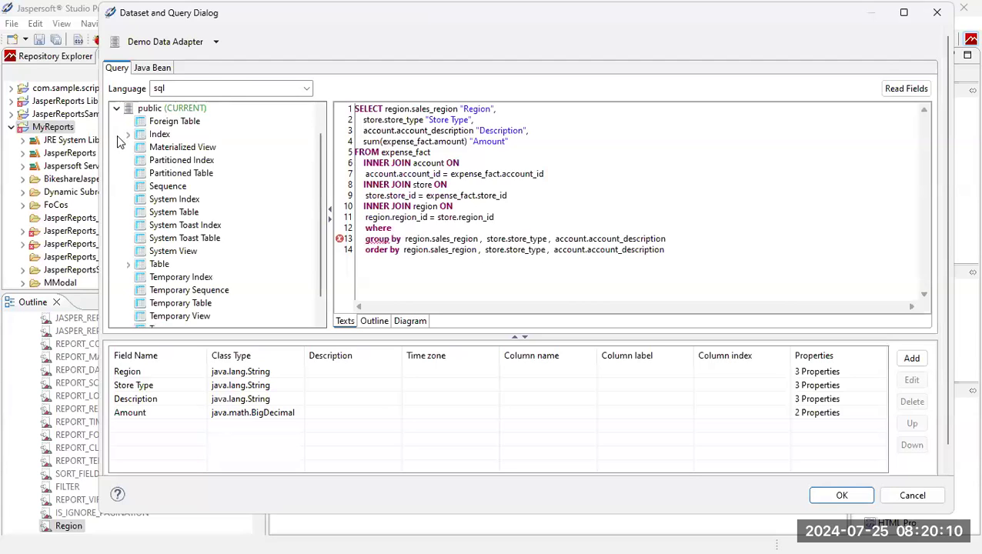
click(129, 264)
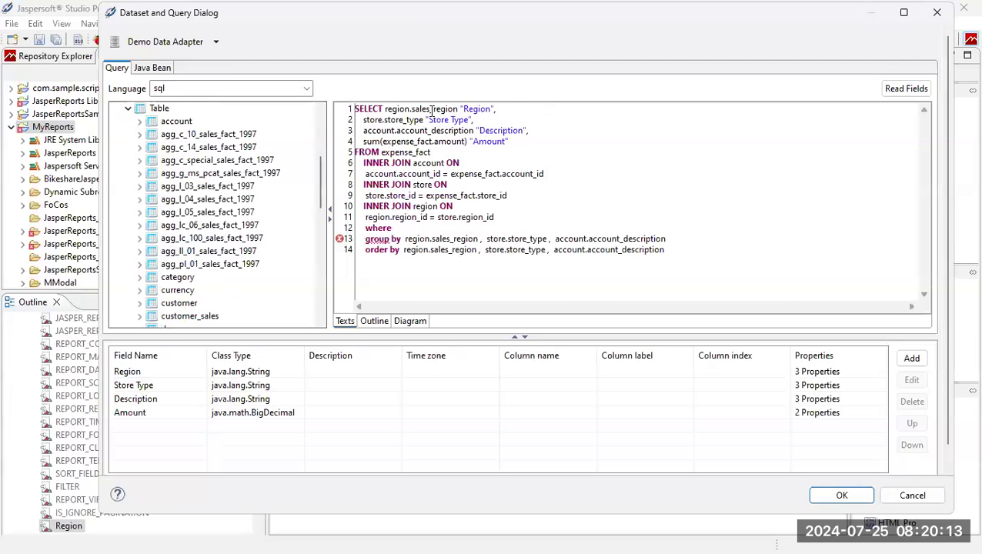
scroll(193, 300, down, 5)
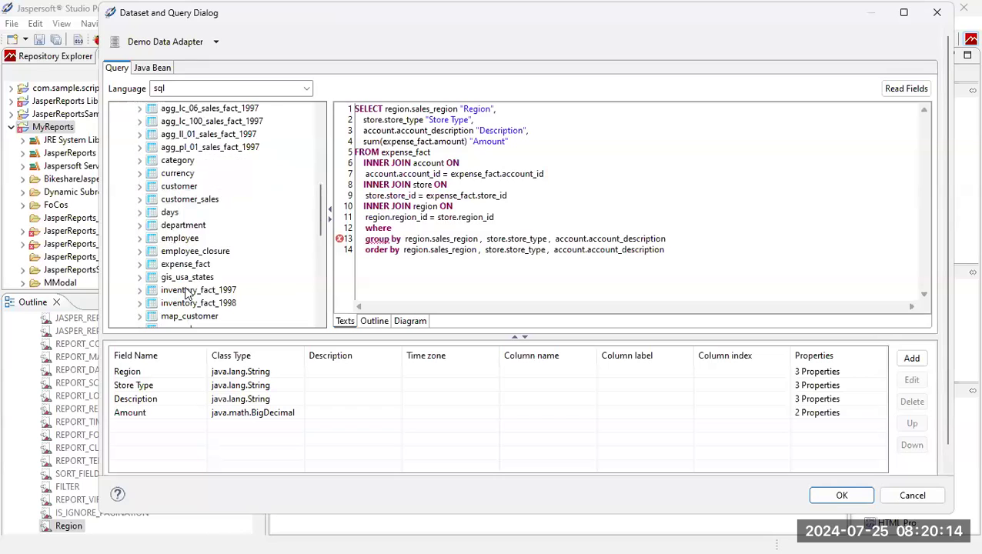
double_click(385, 108)
click(385, 108)
drag(385, 109, 458, 109)
key(ctrl+c)
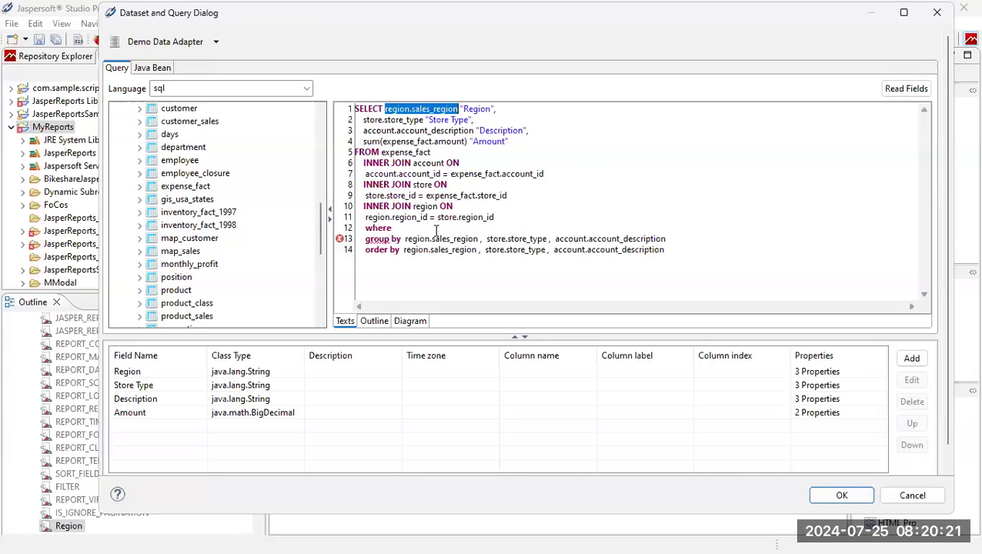
click(411, 229)
key(ctrl+v)
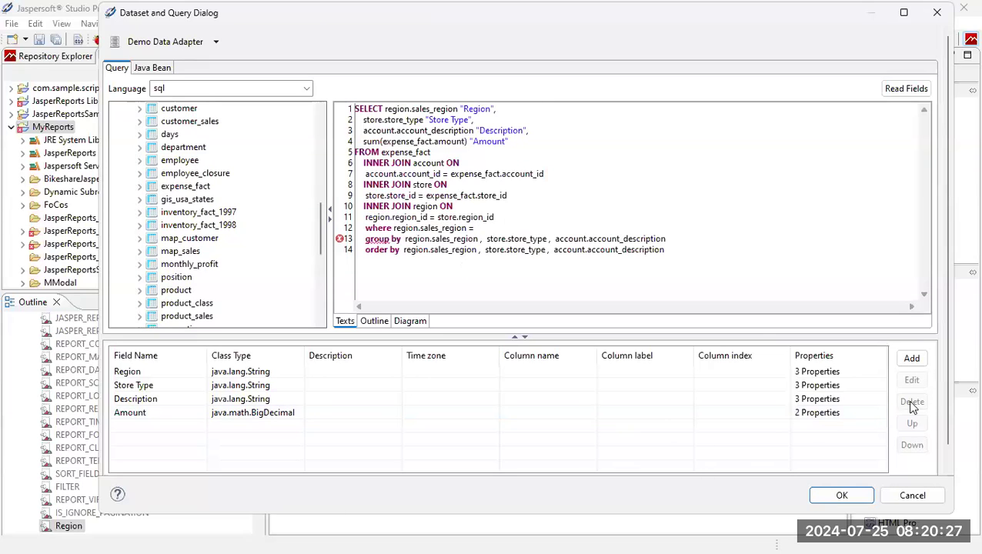
Drag the Region parameter into the where clause so it compares against $P{Region}.
scroll(933, 431, down, 1)
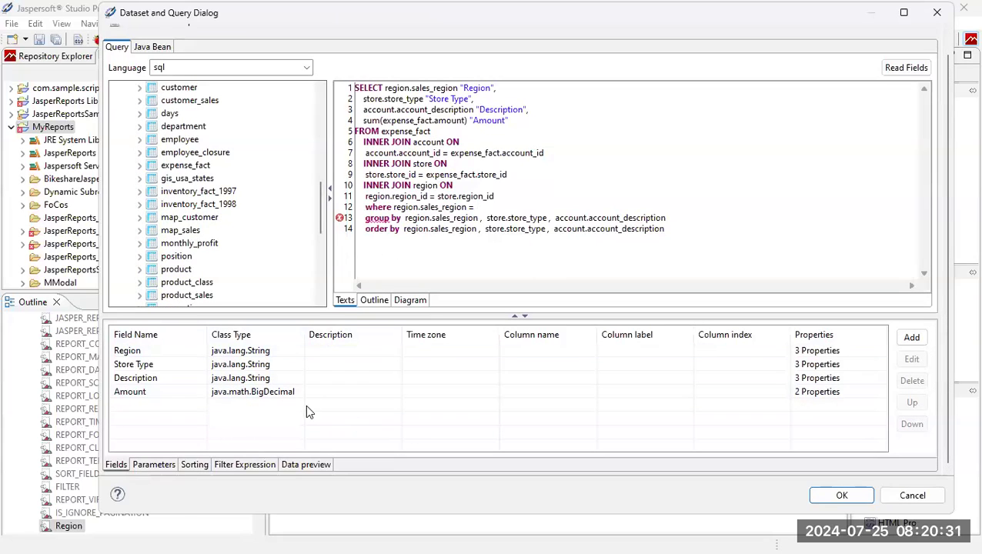
click(153, 465)
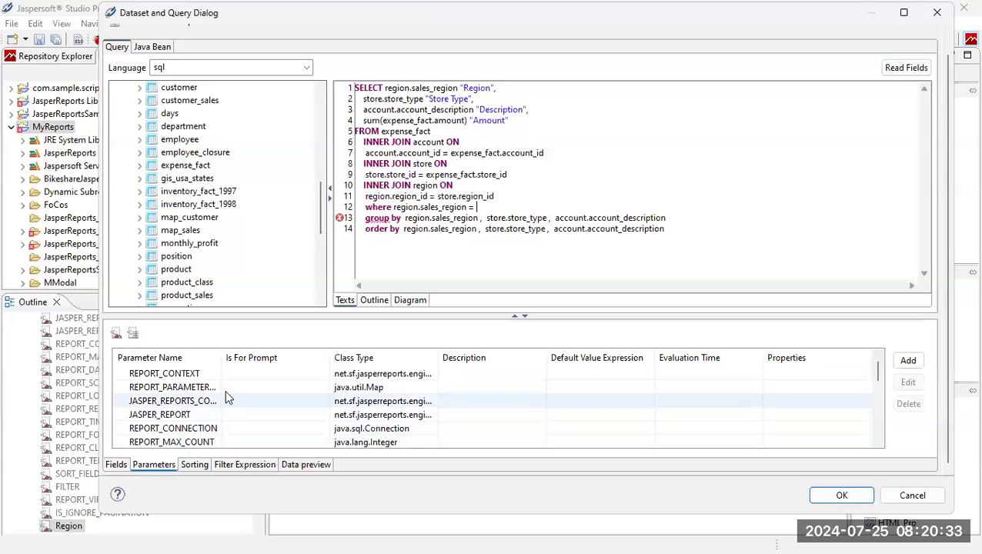
scroll(222, 392, down, 3)
scroll(221, 400, down, 2)
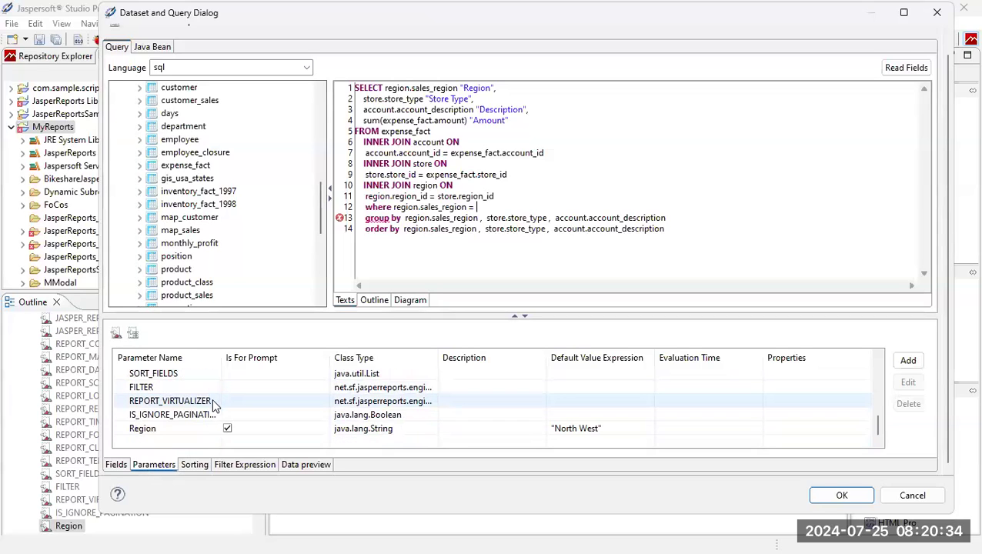
click(161, 428)
mouse_move(162, 432)
mouse_down()
mouse_move(597, 186)
mouse_move(574, 209)
mouse_up()
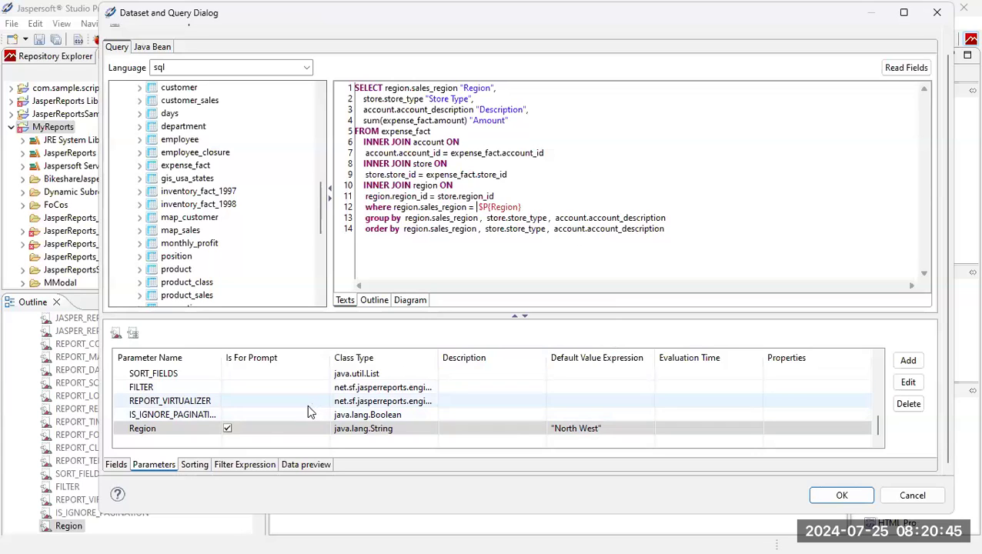
Refresh the data preview to confirm only North West rows appear, then apply the query.
click(303, 466)
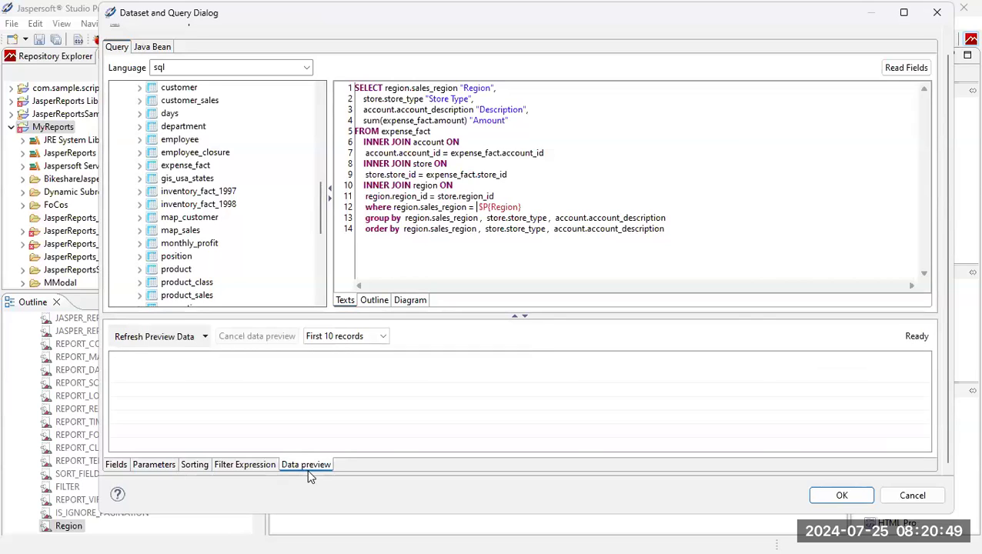
click(160, 336)
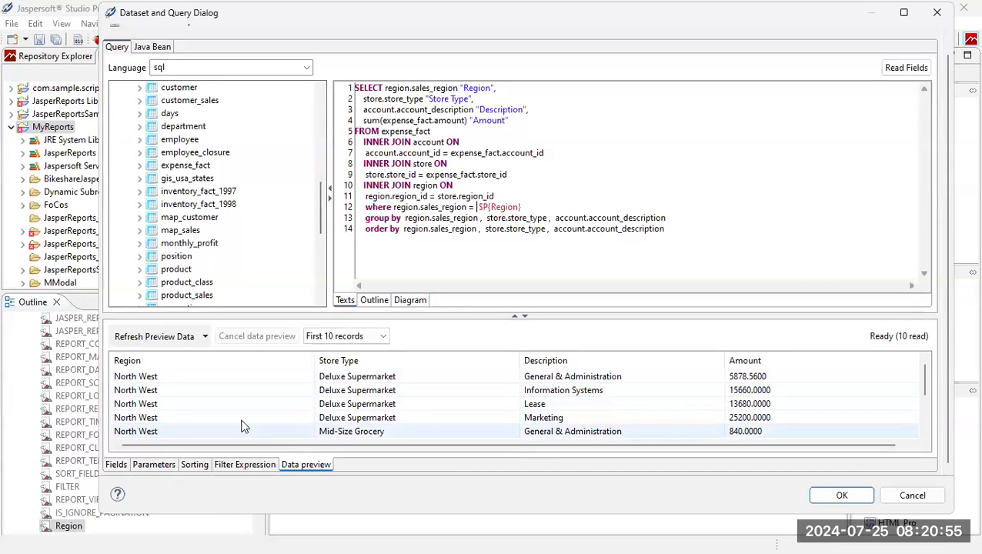
click(841, 495)
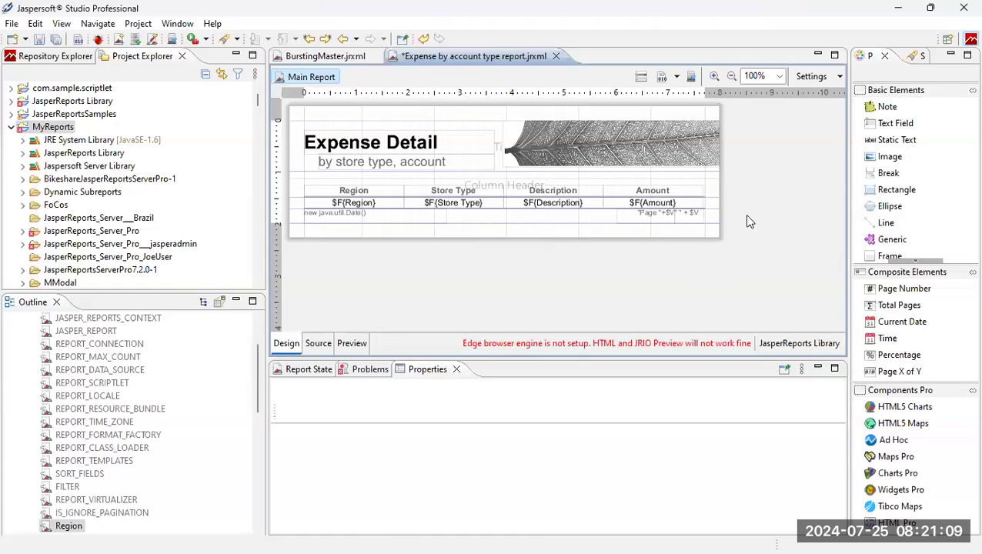
Publish the report to the Embedded BI server's Reports folder, advancing through resources to data source settings.
click(691, 79)
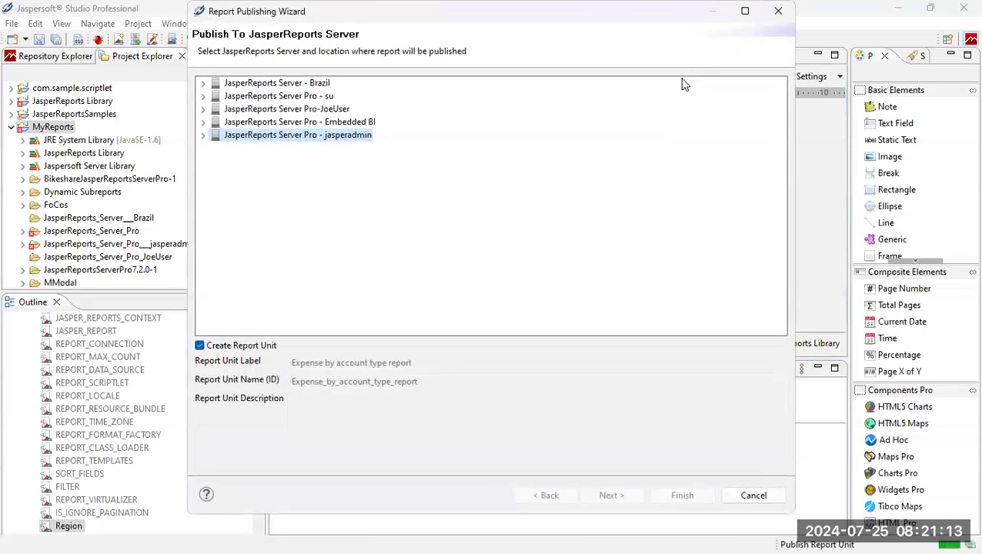
click(202, 122)
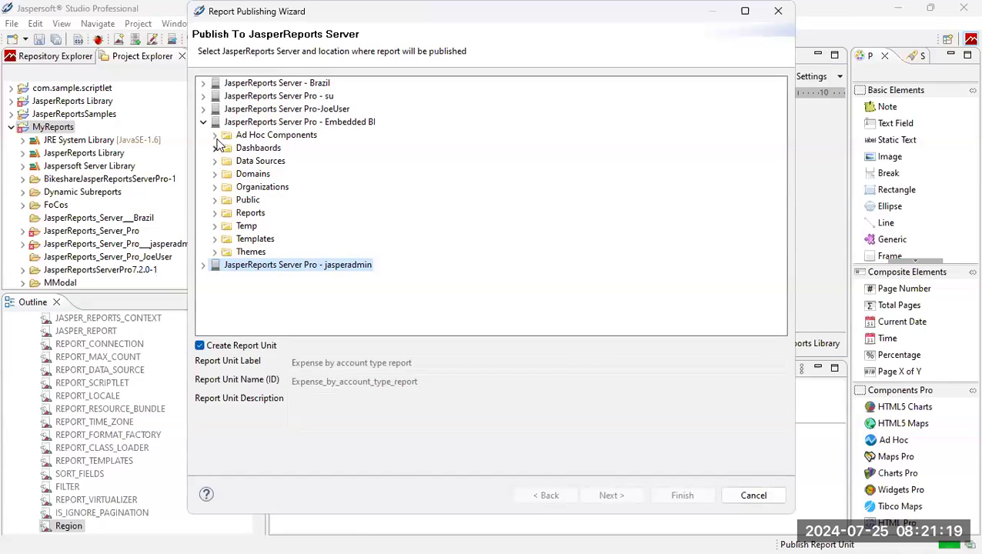
click(246, 215)
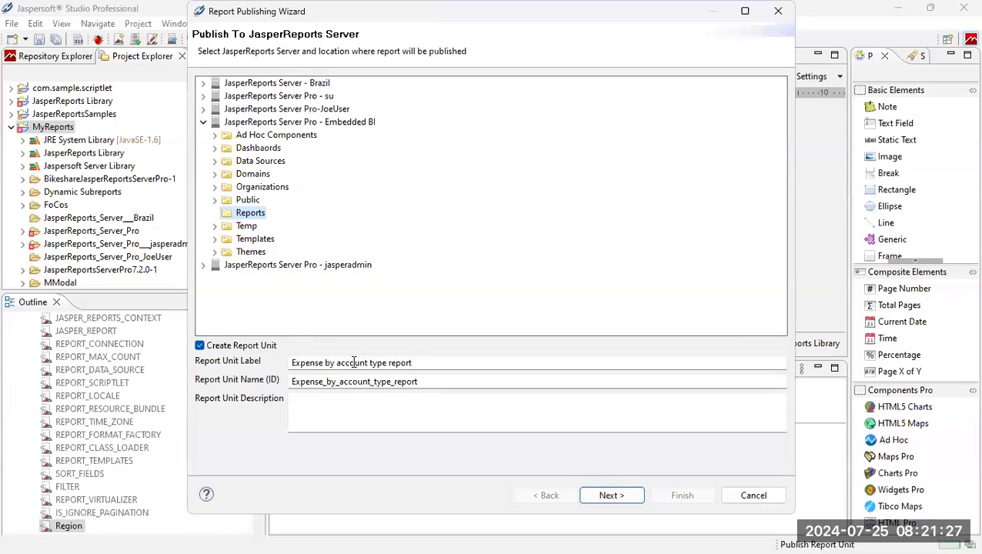
click(611, 496)
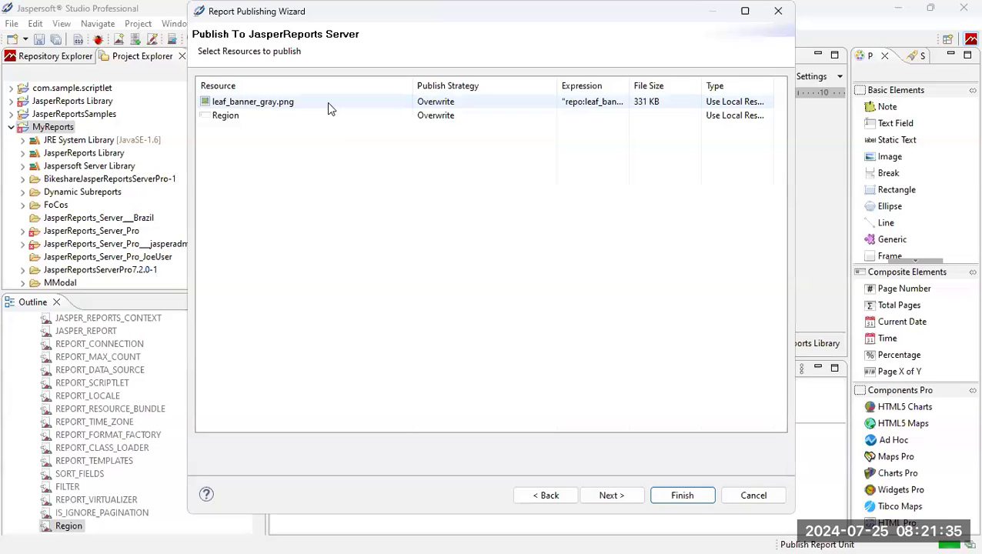
mouse_move(327, 105)
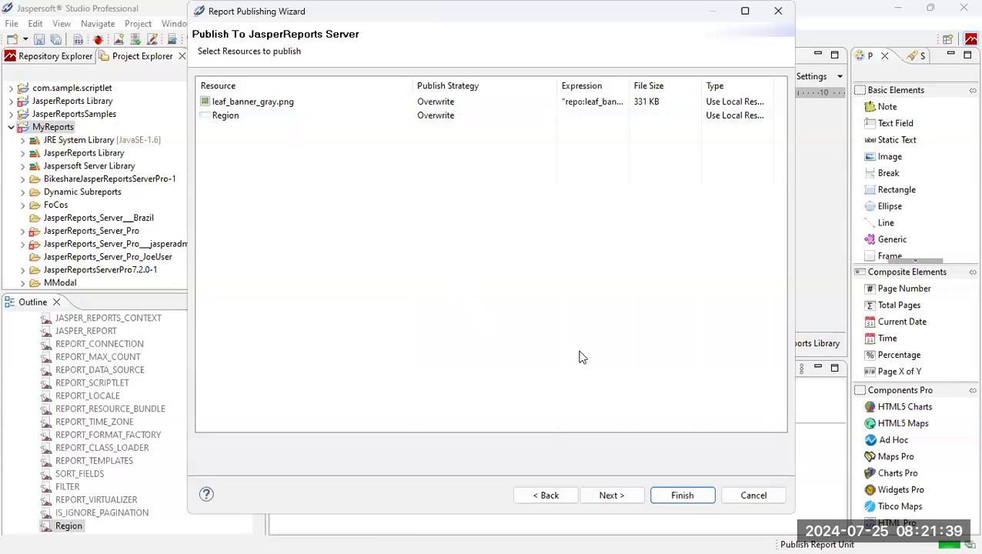
click(627, 500)
Choose the repository's Data Sources > Demo data source, finish publishing, and dismiss the success message.
click(316, 102)
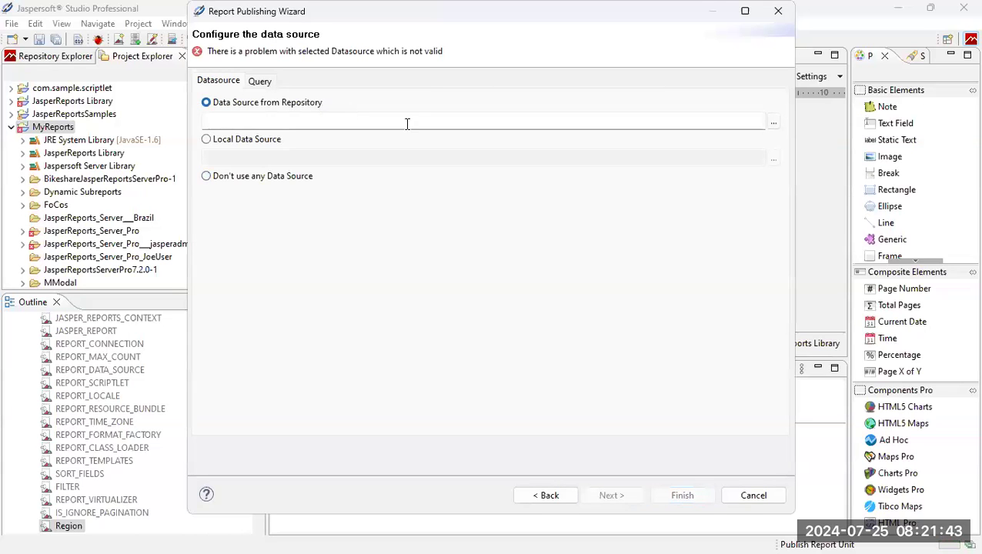
click(774, 123)
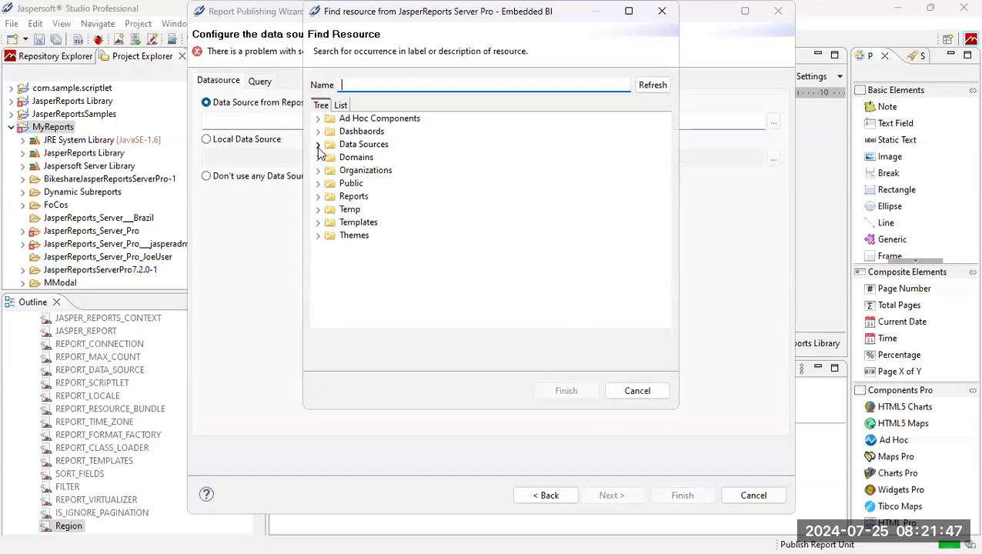
click(318, 146)
click(360, 157)
click(574, 392)
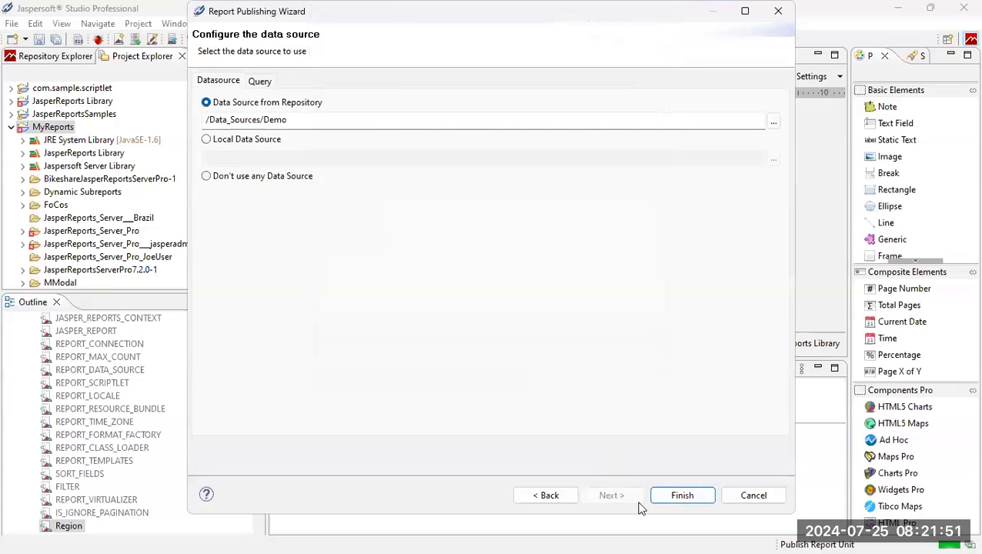
click(681, 496)
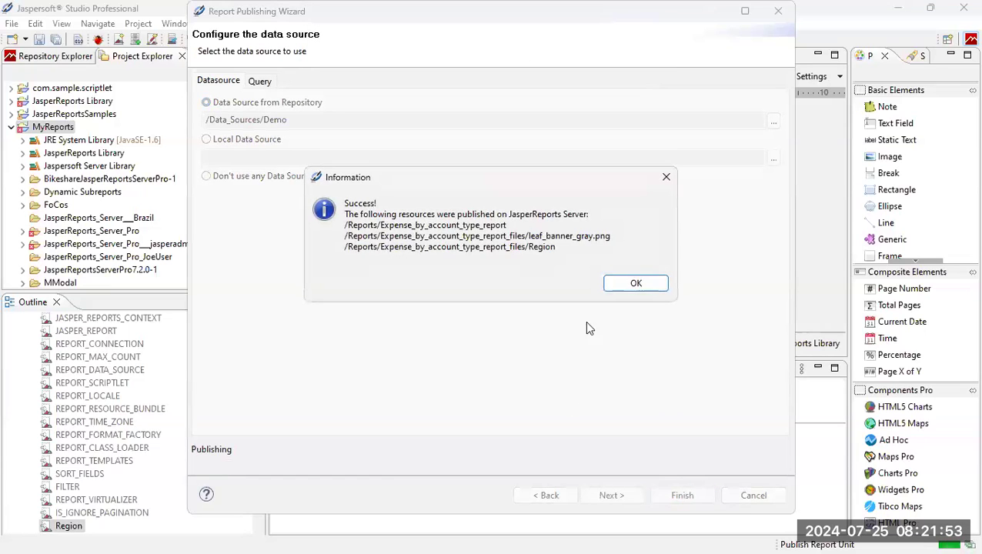
click(645, 284)
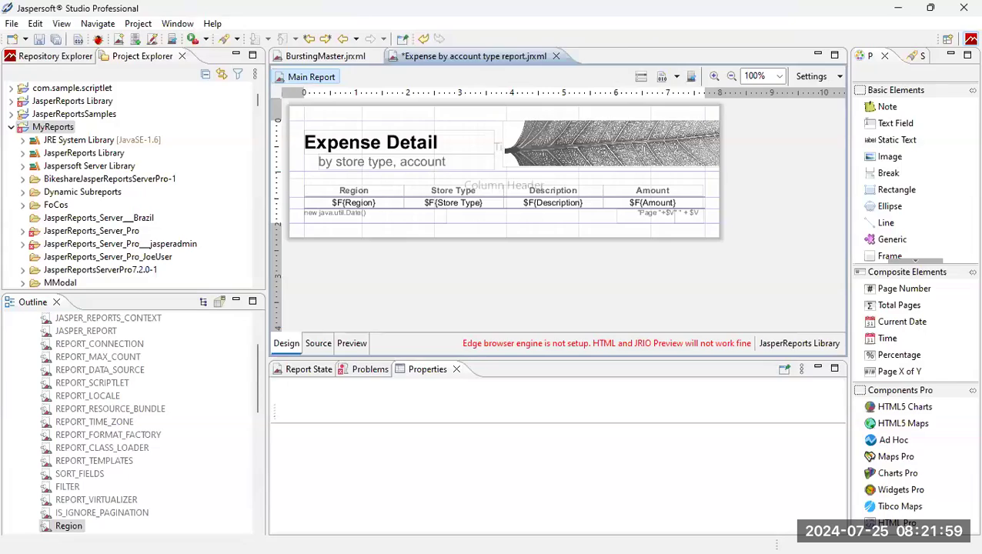
key(alt+Tab)
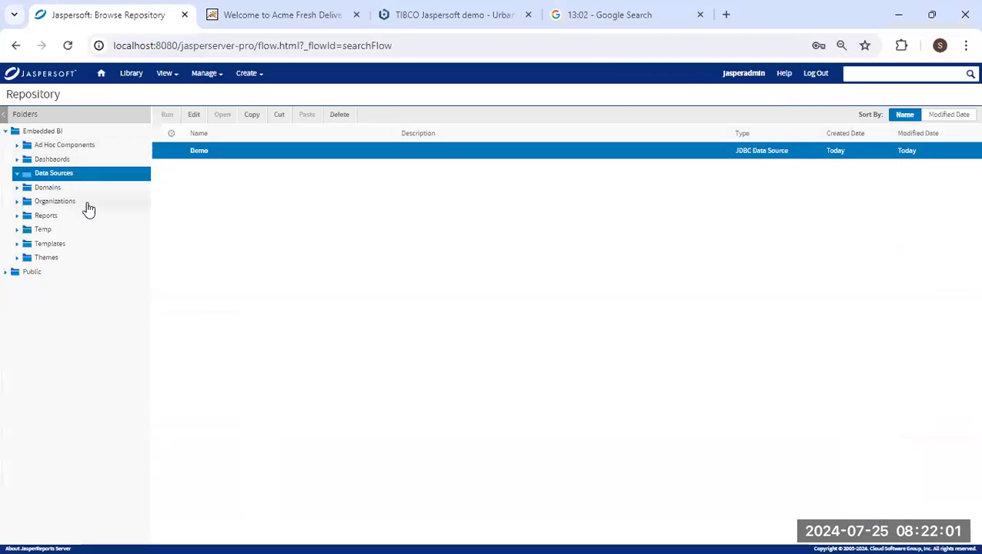
Run Expense by account type report from the Reports folder with Region North West, then close it.
click(66, 217)
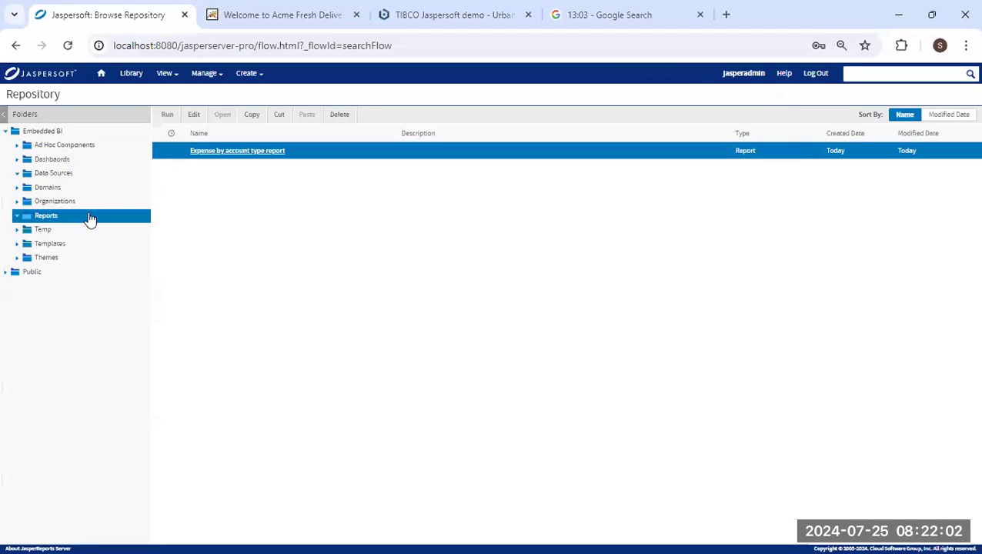
click(262, 151)
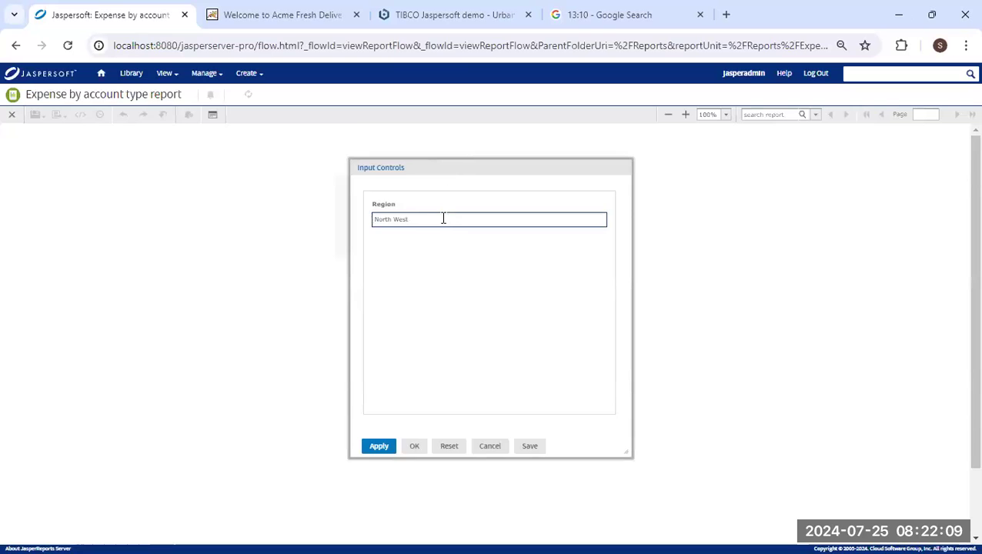
click(413, 447)
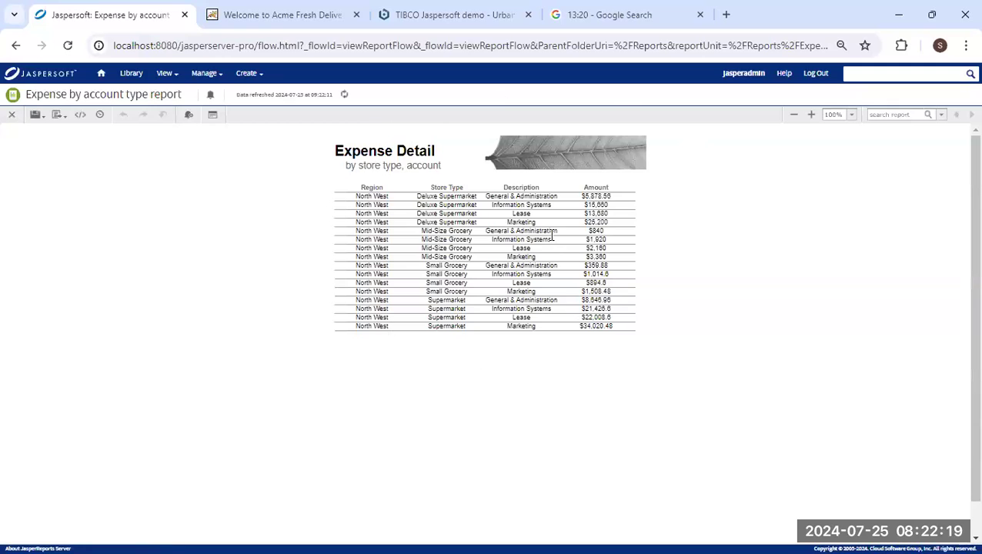
click(12, 115)
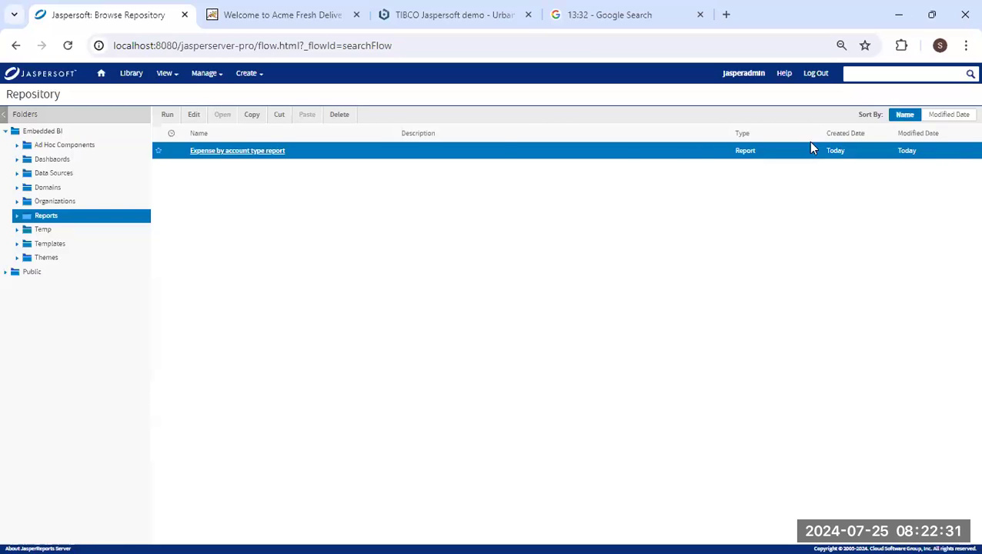
Start a new domain resource in the /Domains folder through Add Resource.
click(94, 187)
right_click(95, 189)
mouse_move(145, 214)
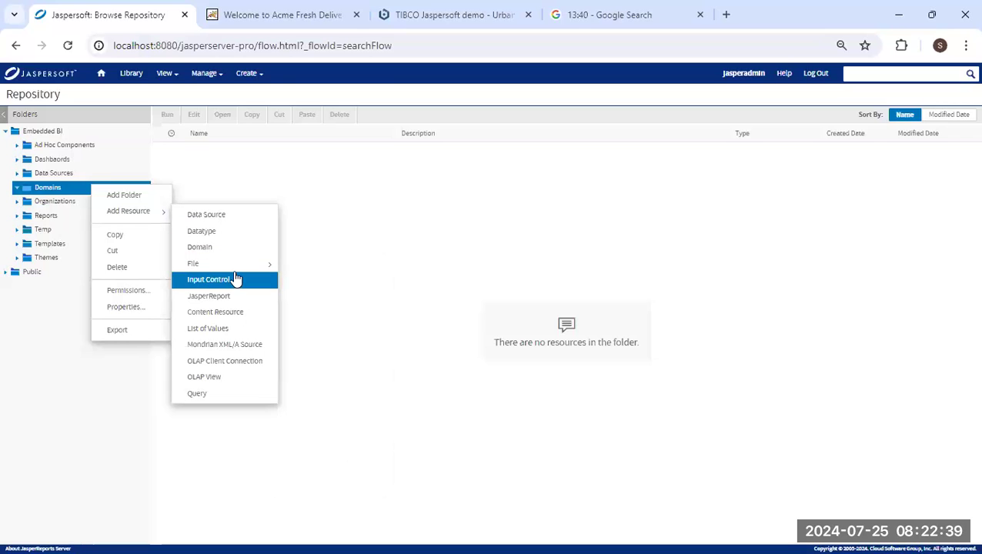
mouse_move(246, 77)
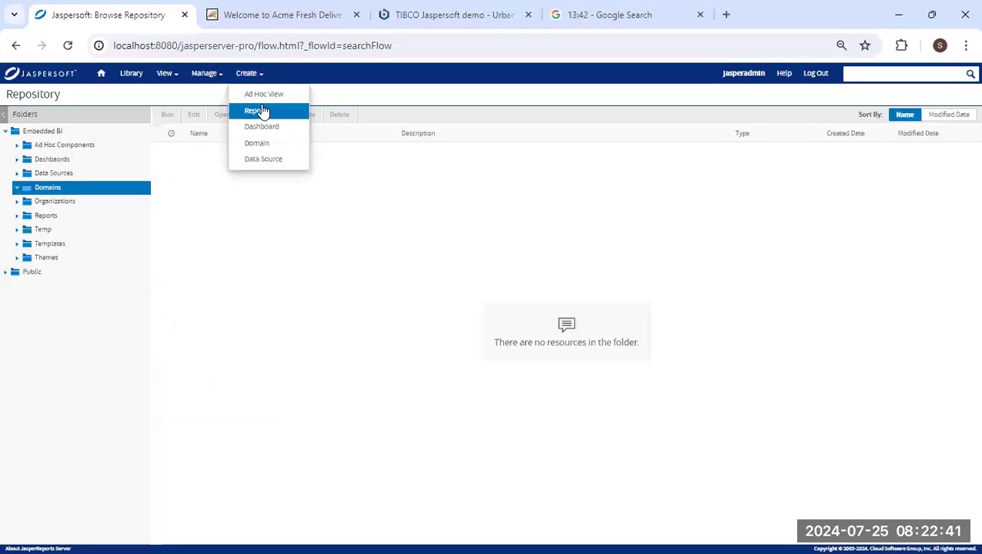
right_click(121, 192)
mouse_move(181, 218)
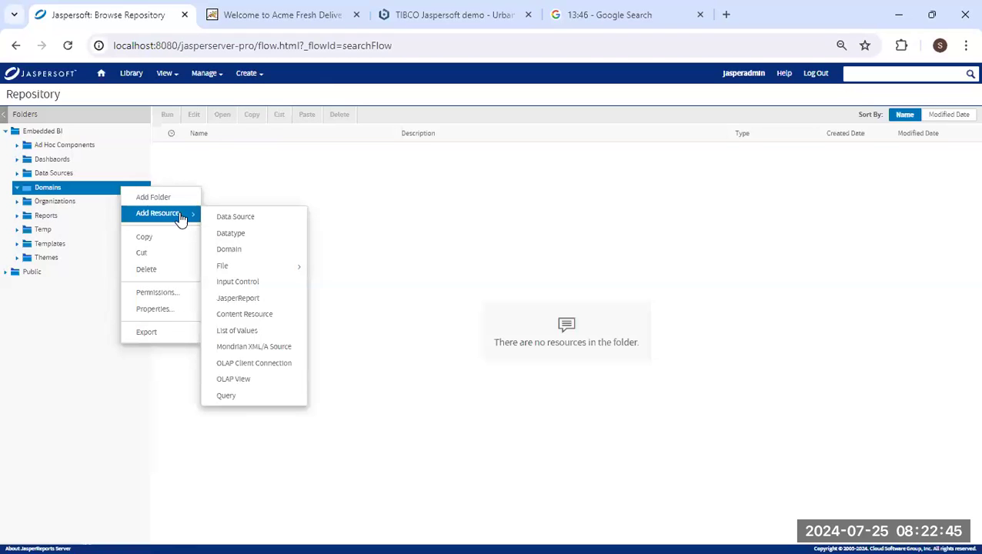
click(241, 252)
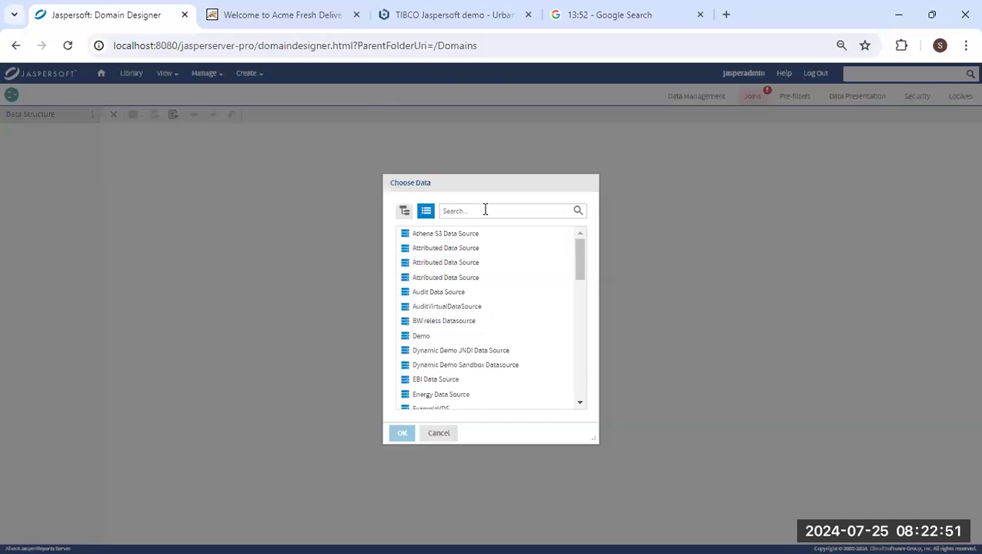
Choose Demo as the domain's data source and add the public schema.
click(421, 336)
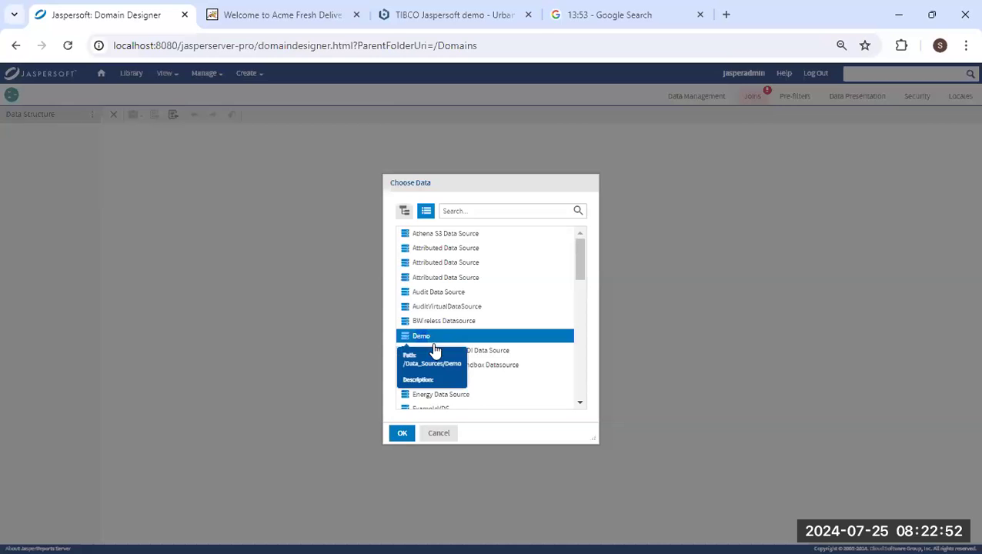
click(402, 434)
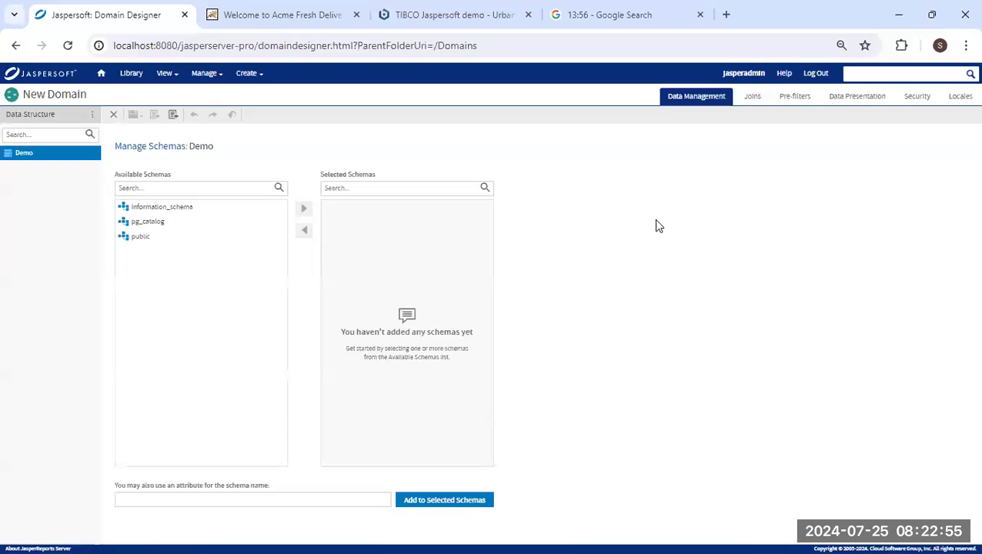
click(135, 238)
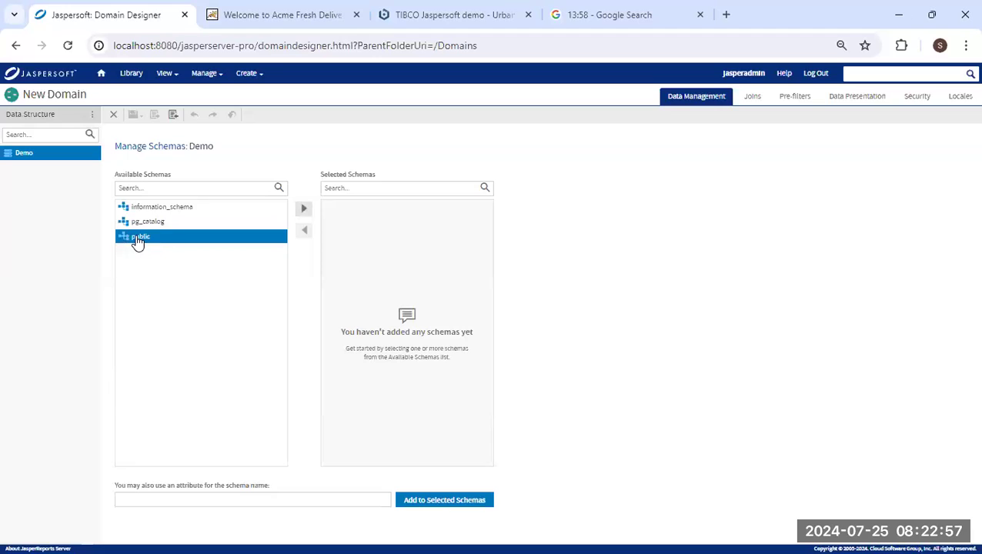
click(304, 212)
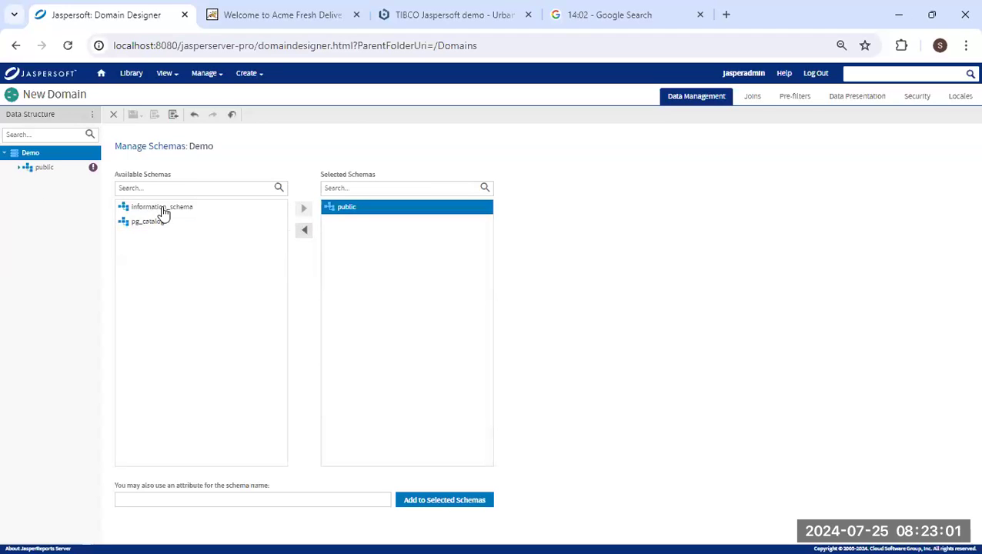
Select the account, expense_fact, store and region tables from the public schema.
click(46, 168)
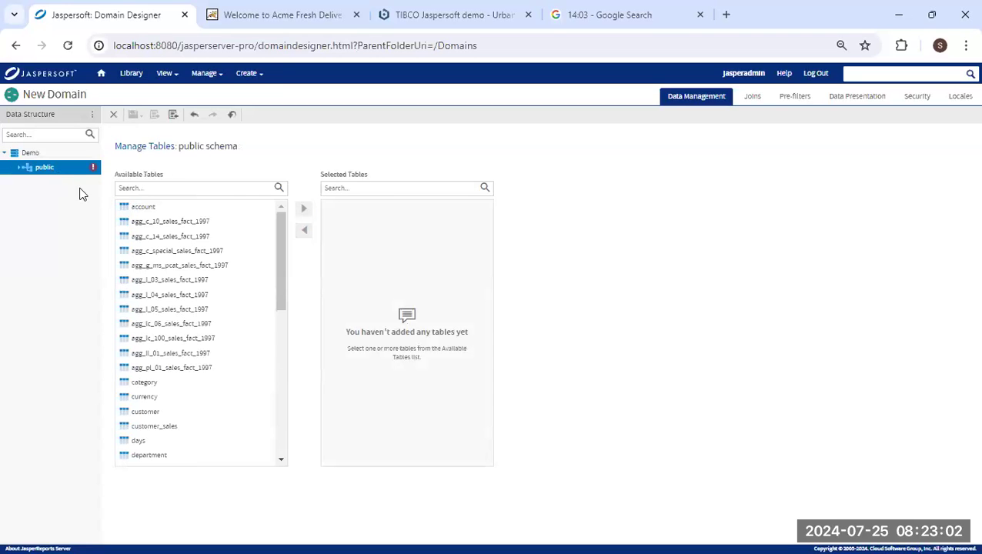
click(142, 208)
click(306, 212)
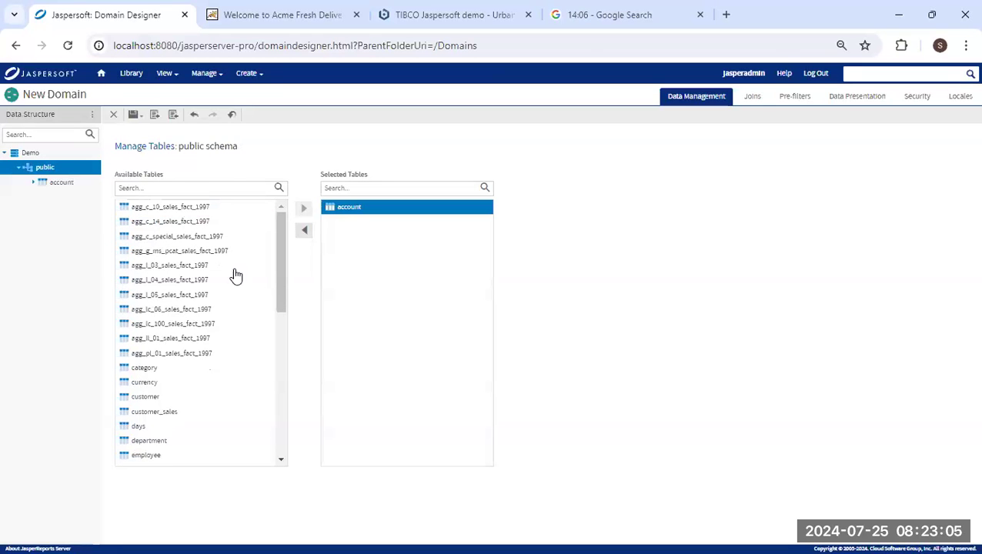
scroll(175, 398, down, 2)
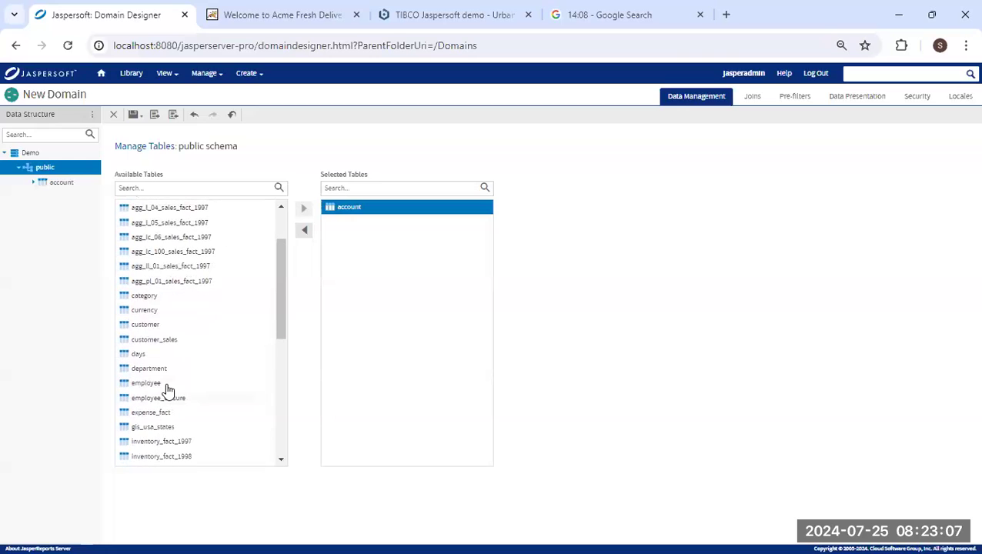
scroll(178, 377, down, 1)
click(155, 344)
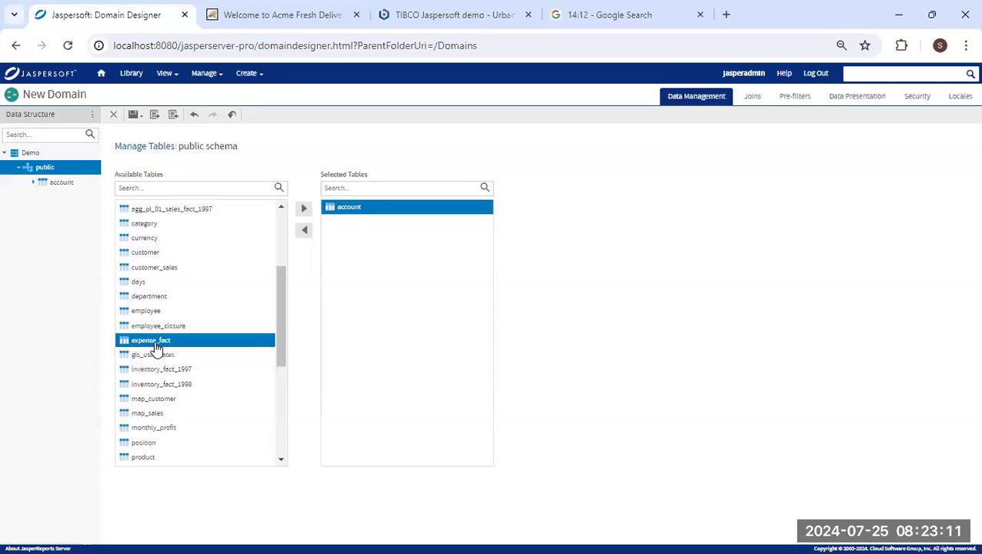
click(304, 209)
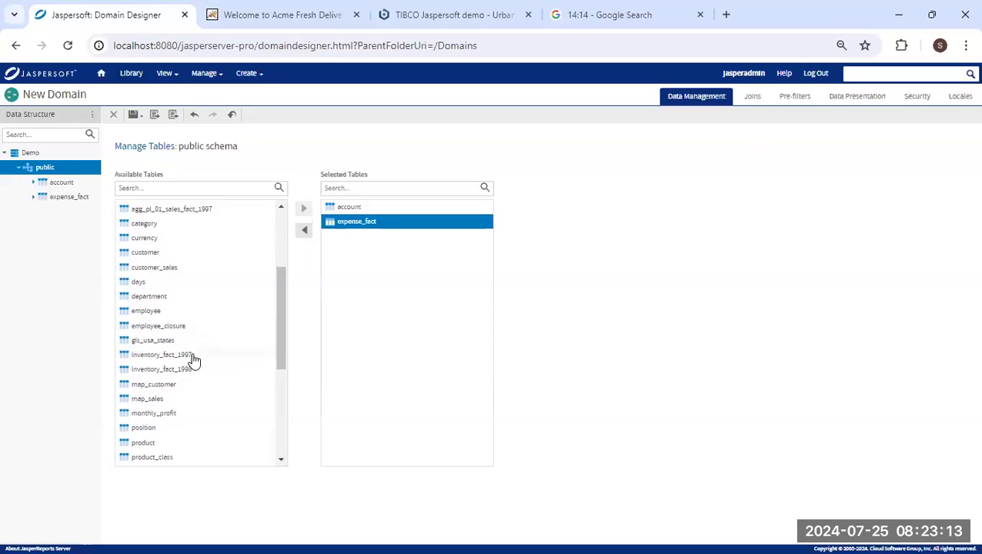
scroll(195, 360, down, 2)
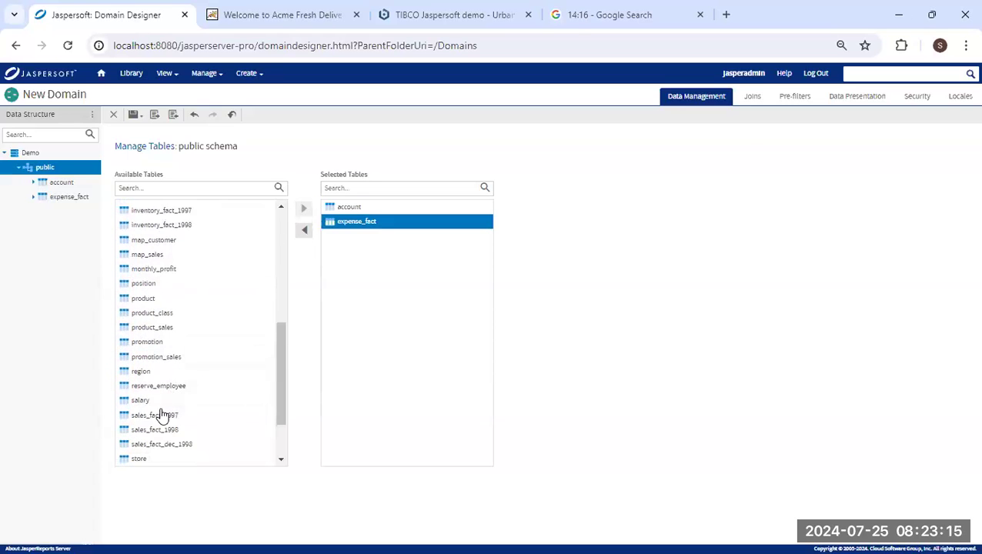
scroll(188, 388, down, 1)
double_click(143, 387)
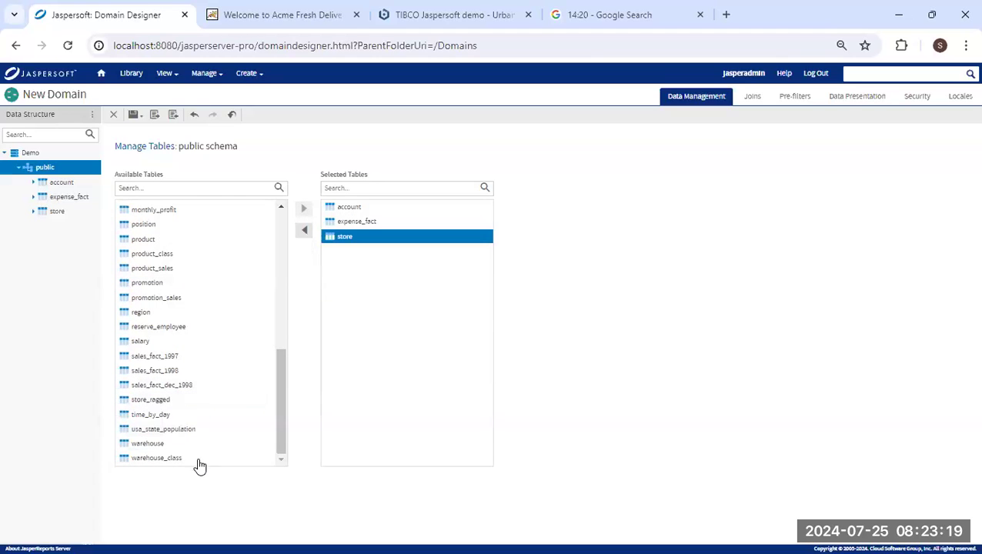
click(150, 317)
double_click(151, 317)
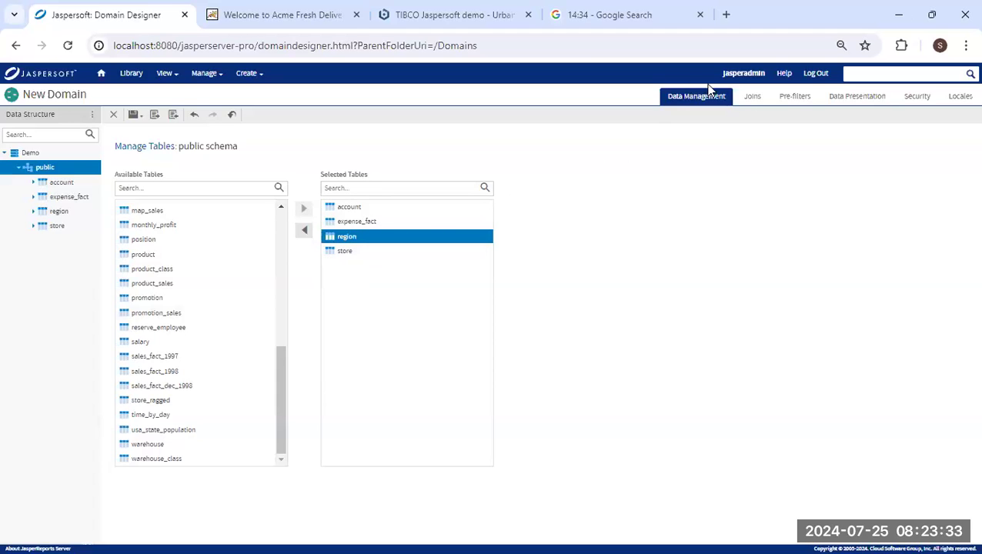
Join expense_fact to account on account_id.
click(755, 98)
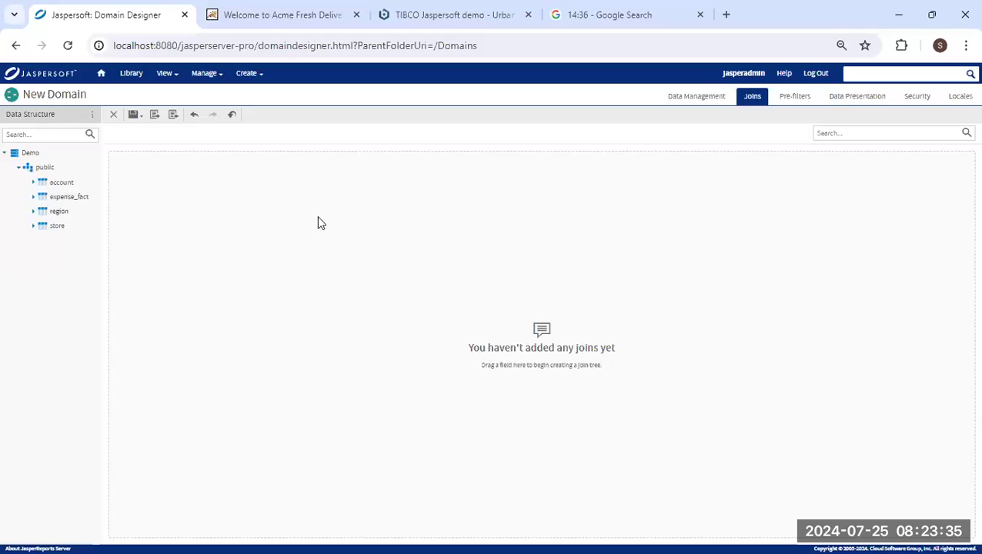
click(34, 197)
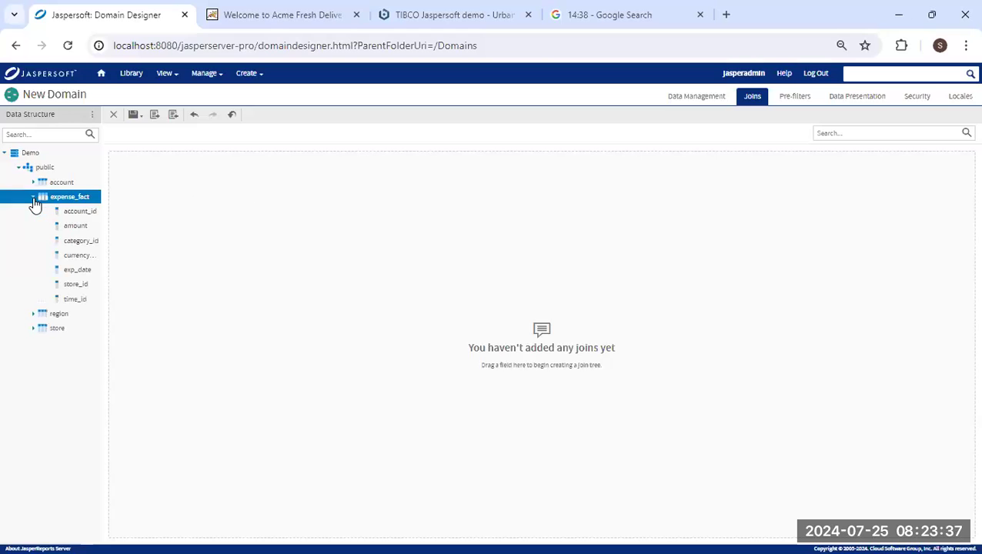
drag(80, 213, 183, 195)
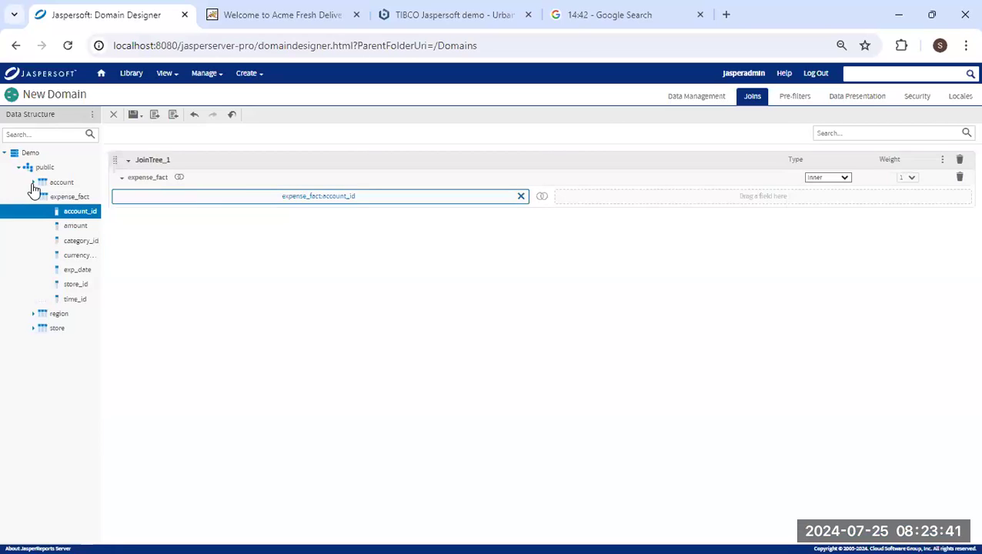
click(32, 183)
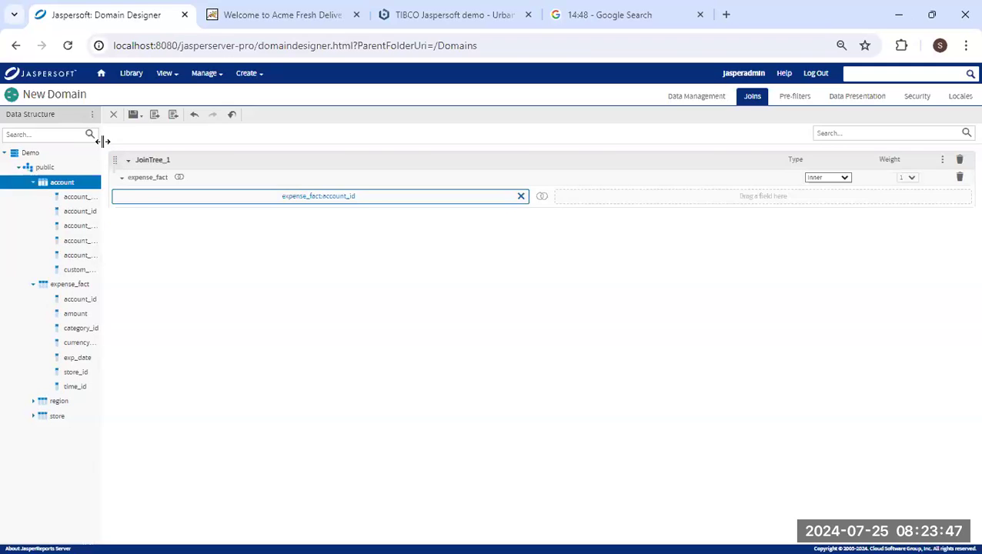
drag(114, 141, 145, 142)
drag(90, 215, 633, 202)
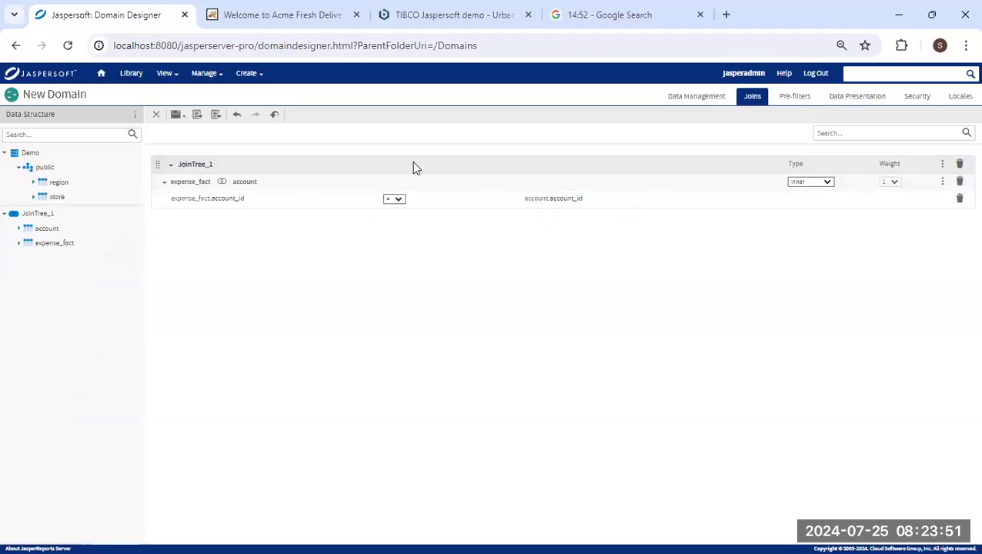
Join expense_fact to store on store_id.
click(19, 245)
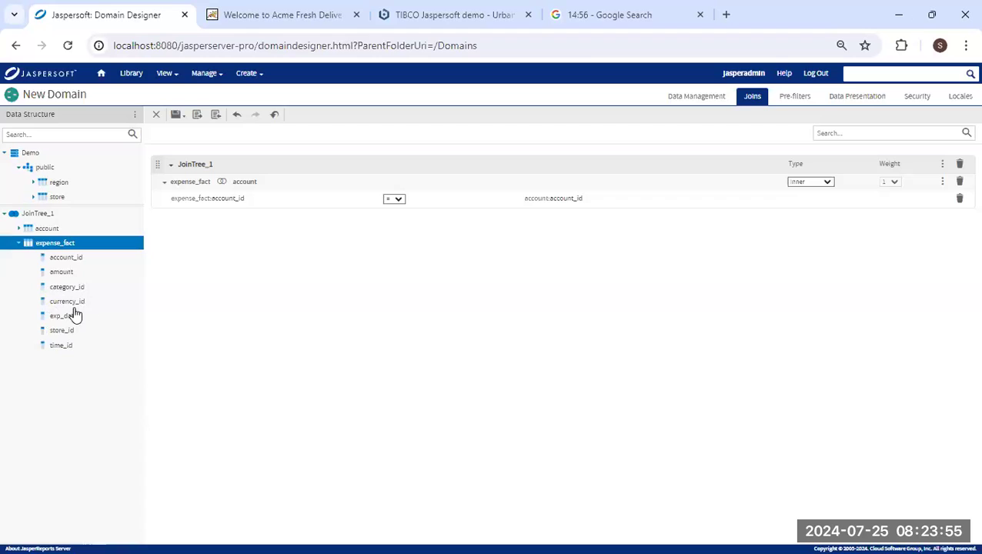
drag(65, 332, 284, 174)
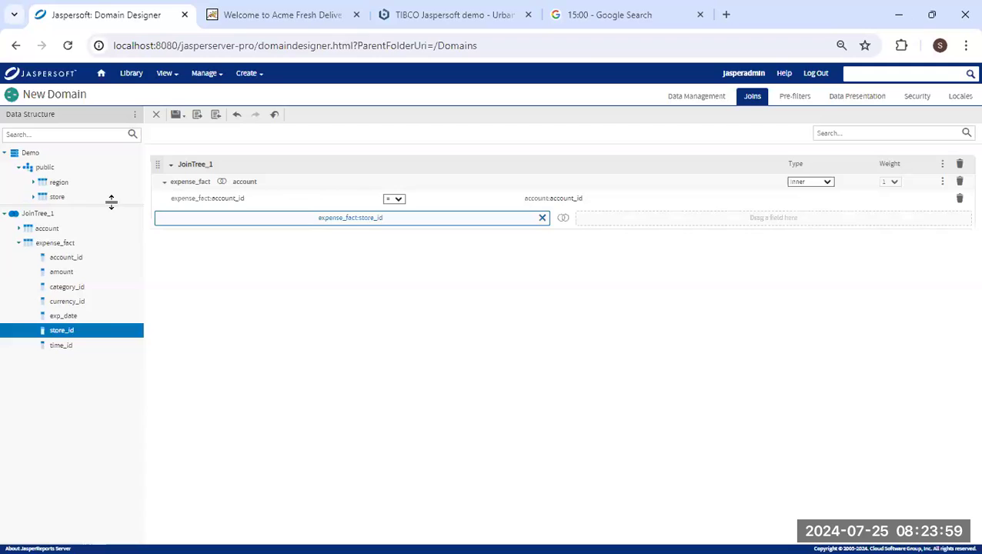
click(54, 197)
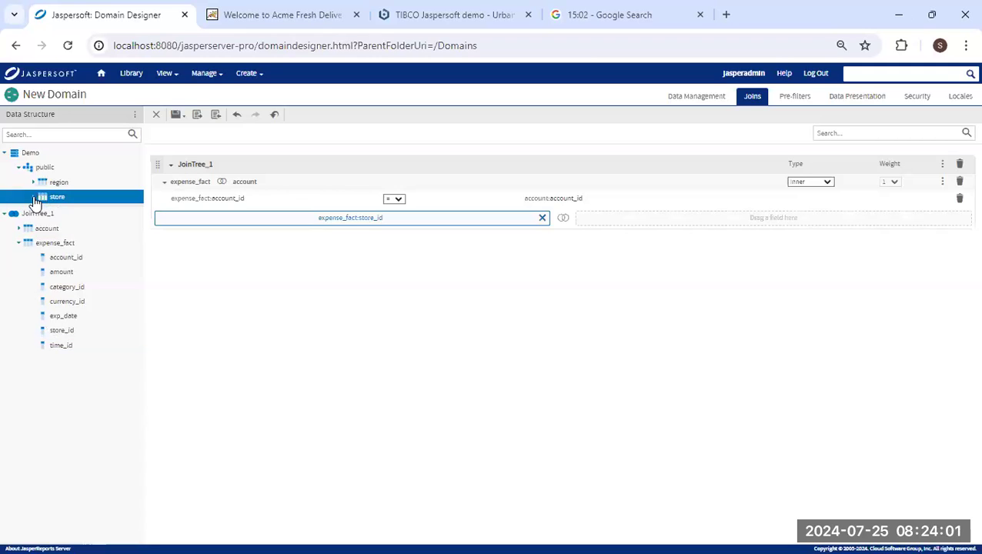
click(33, 197)
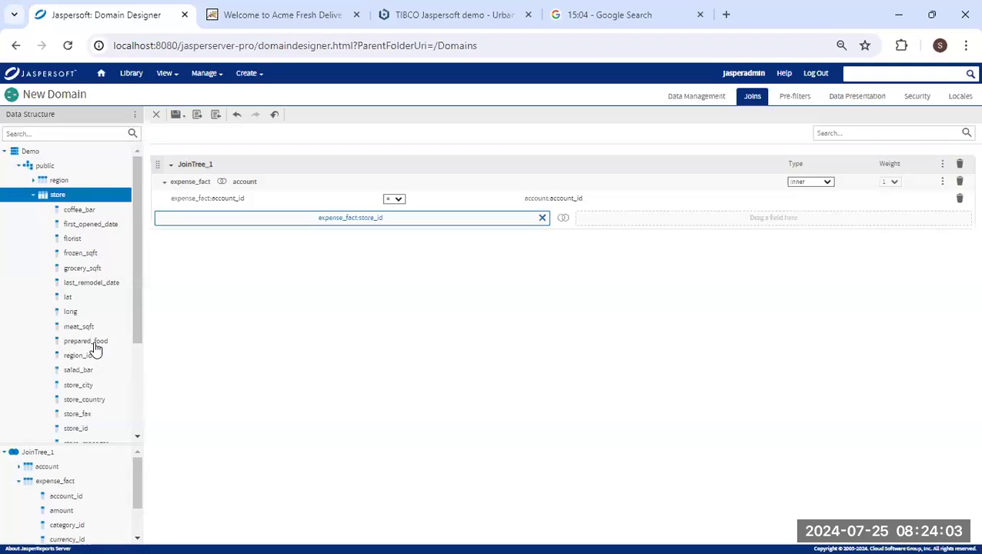
drag(77, 428, 636, 217)
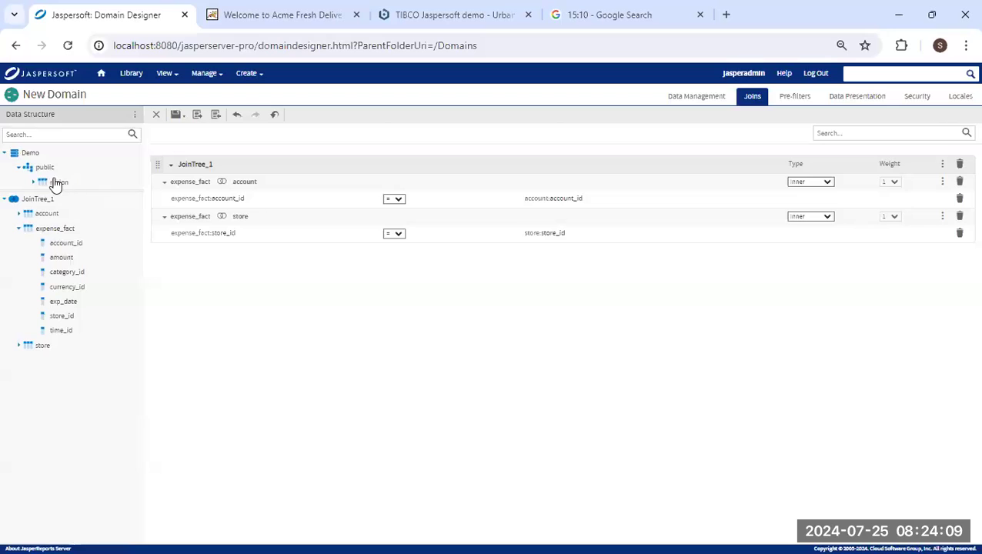
Join store to region on region_id, completing JoinTree_1.
click(24, 348)
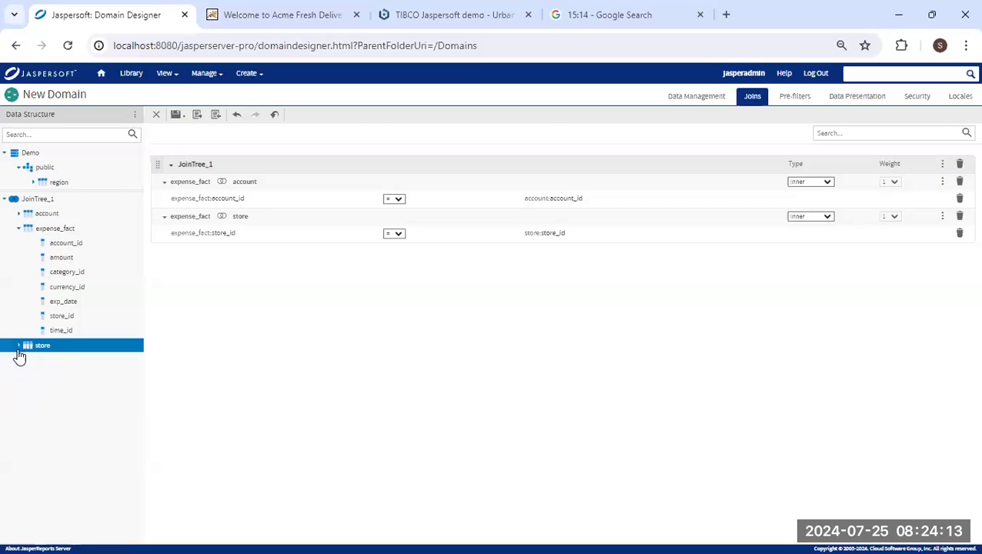
click(19, 345)
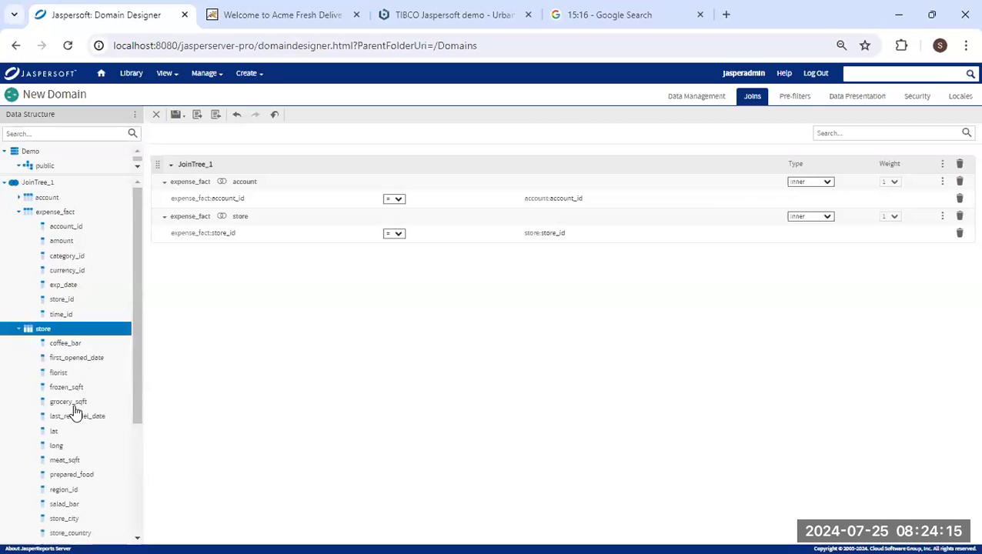
scroll(77, 409, down, 3)
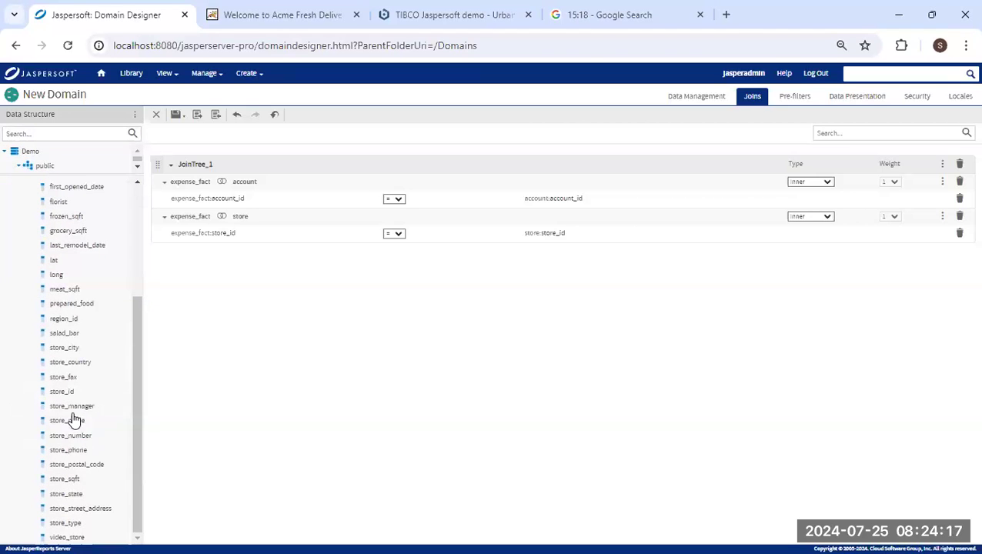
drag(70, 326, 276, 170)
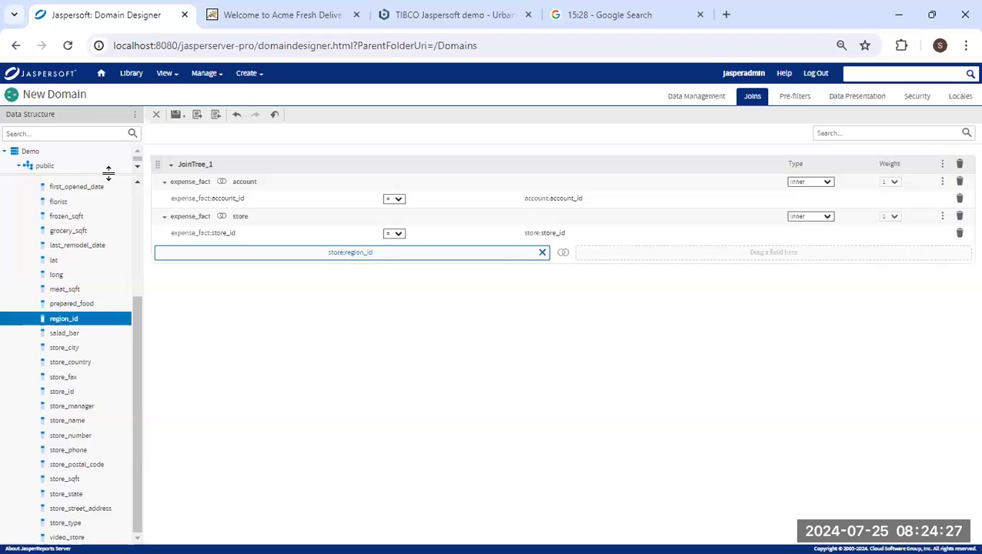
drag(108, 174, 109, 187)
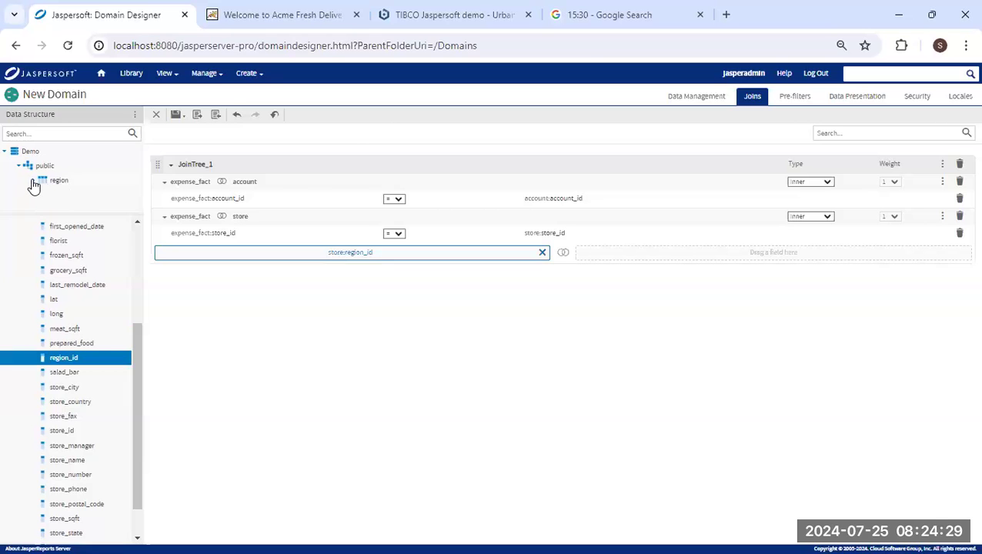
click(34, 182)
drag(86, 198, 638, 249)
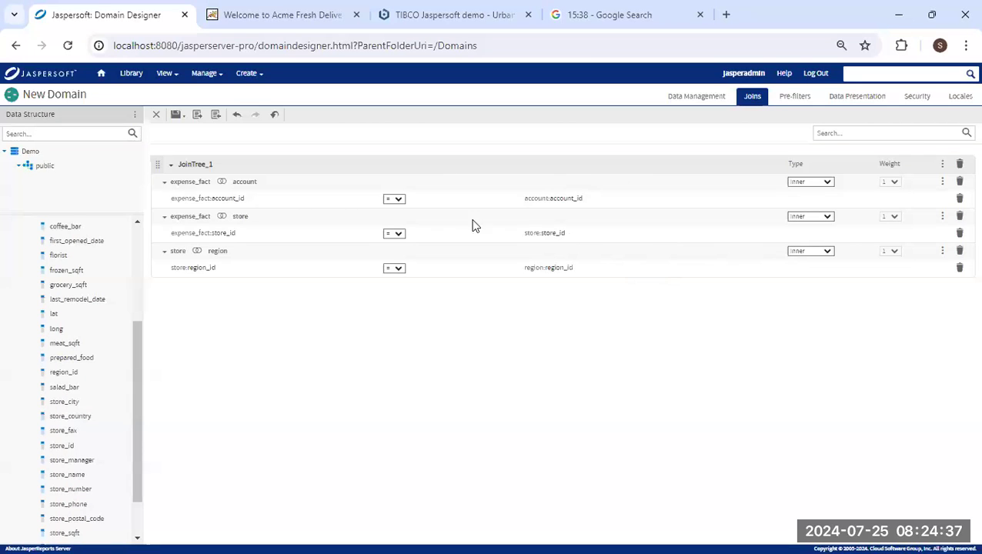
click(853, 103)
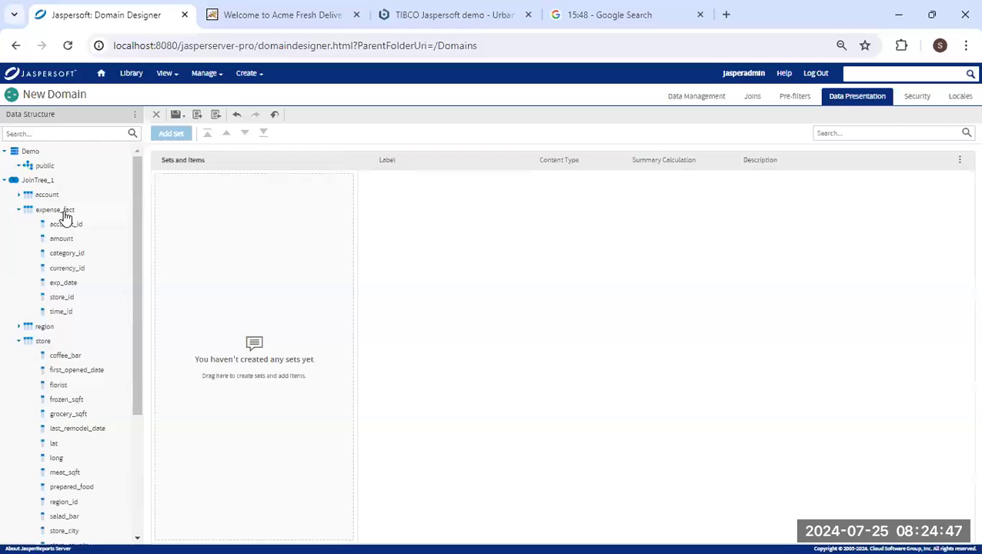
Add expense_fact and its fields as a set and rename it Expense.
drag(51, 213, 220, 222)
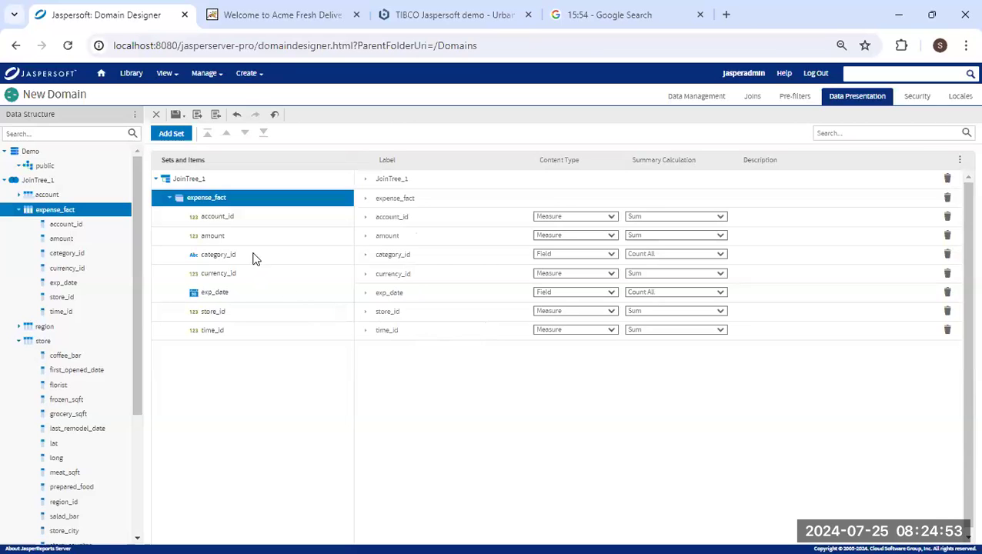
click(416, 197)
drag(428, 197, 357, 197)
text(E)
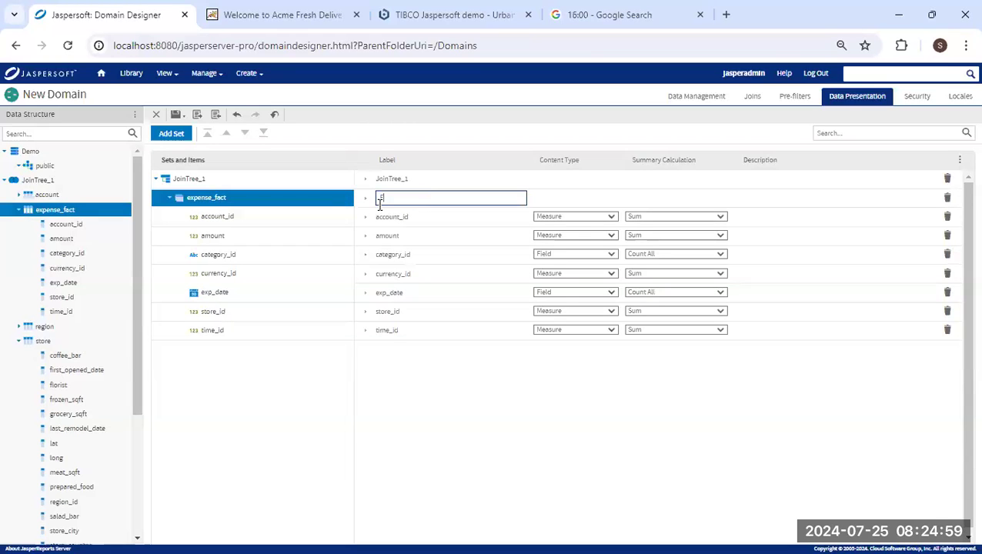
text(xpense)
Remove account_id, category_id, currency_id, store_id and time_id from Expense, then add a new set.
click(946, 219)
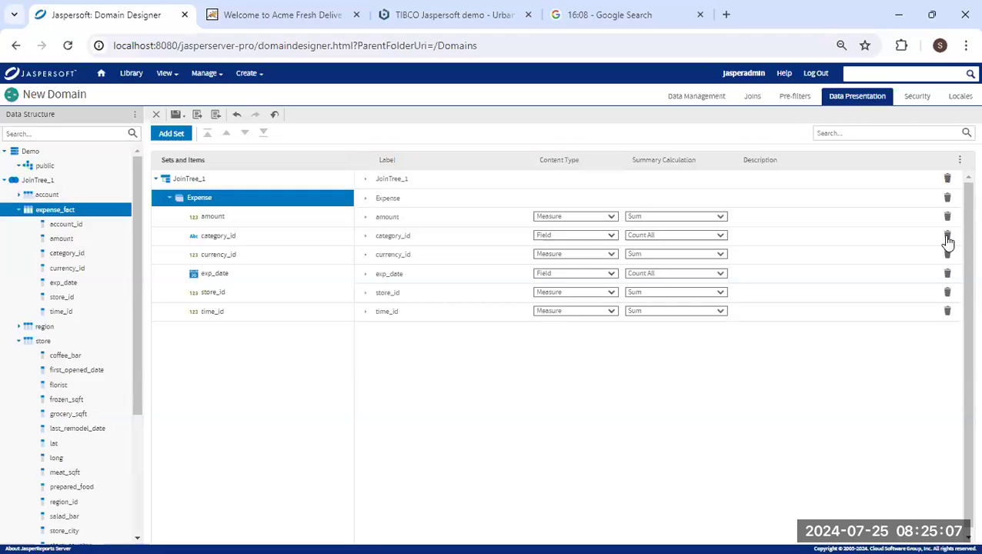
click(946, 237)
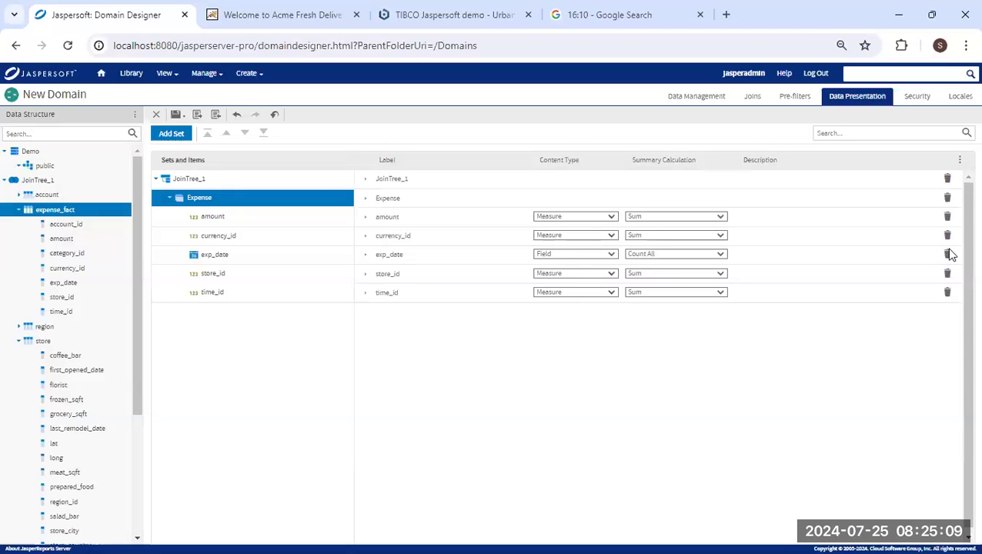
click(946, 238)
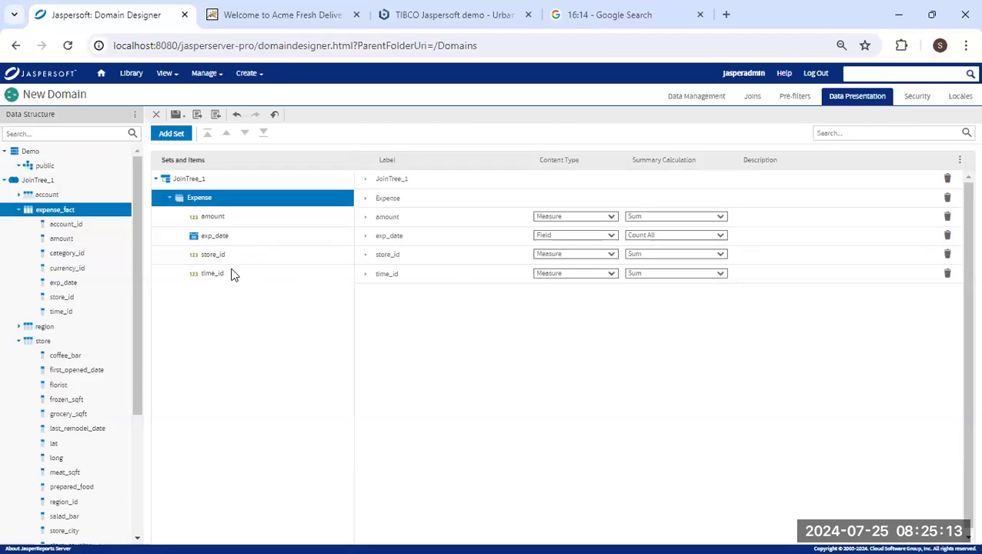
click(947, 255)
click(947, 255)
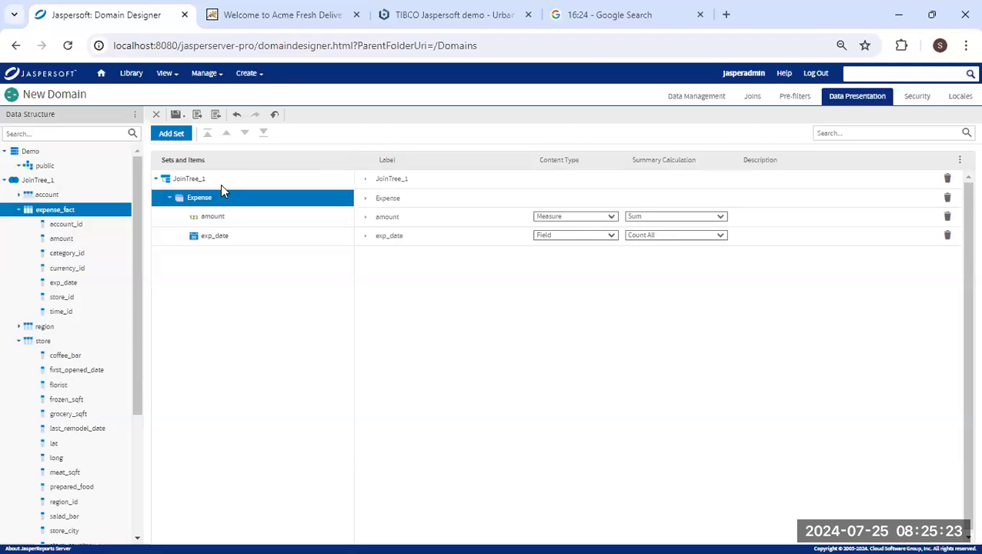
click(176, 134)
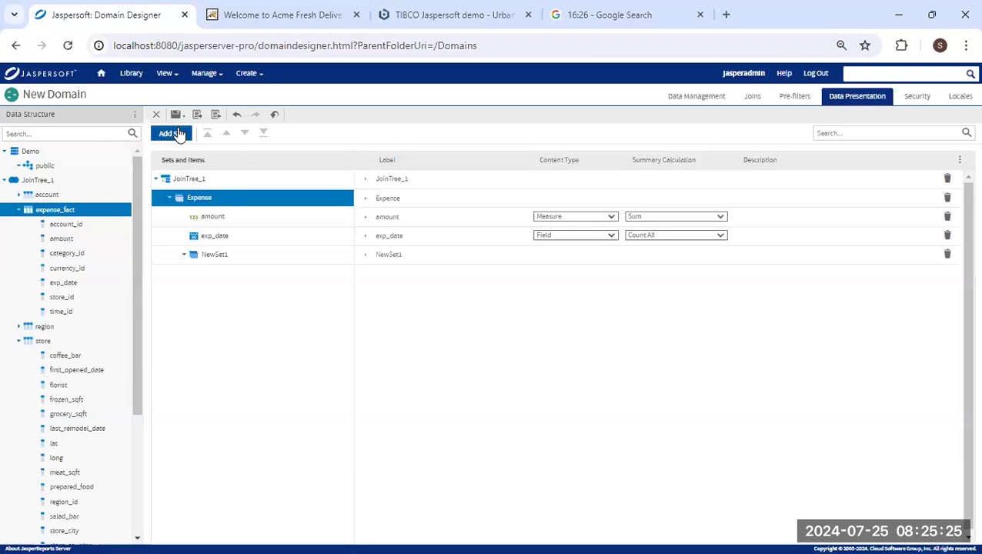
Rename NewSet1 to Store.
click(406, 255)
drag(377, 254, 372, 261)
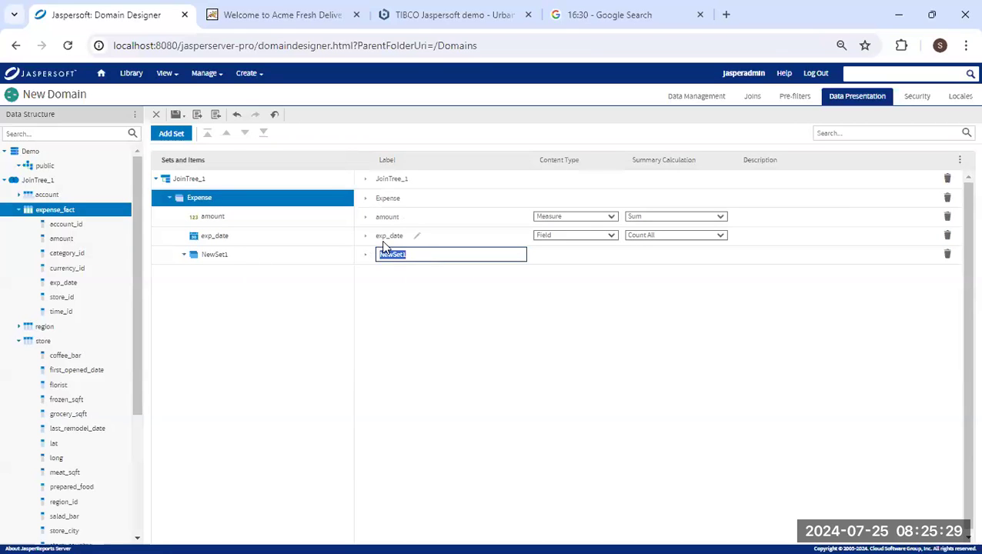
text(Store)
click(221, 293)
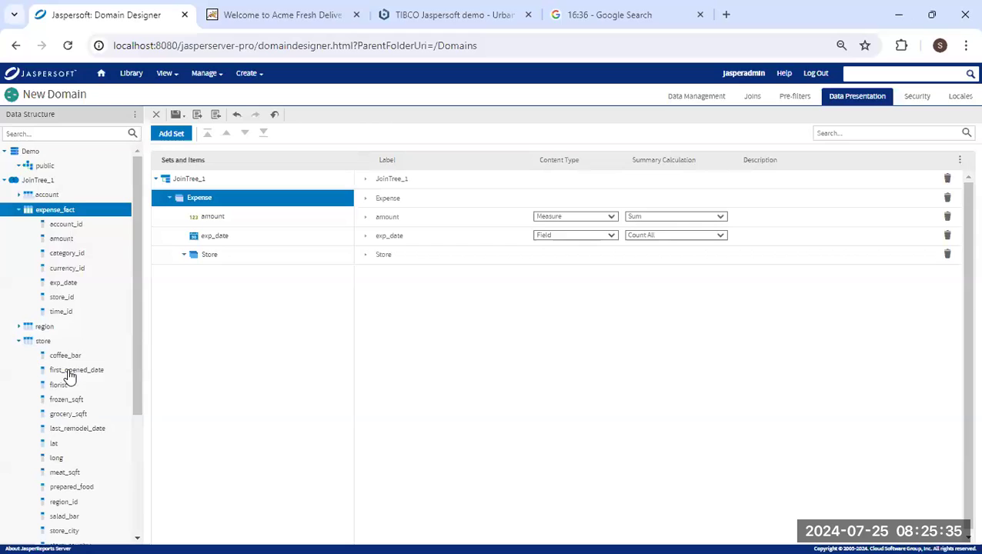
Fill the Store set with store_type, grocery_sqft, store_name and store_sqft.
scroll(68, 373, down, 5)
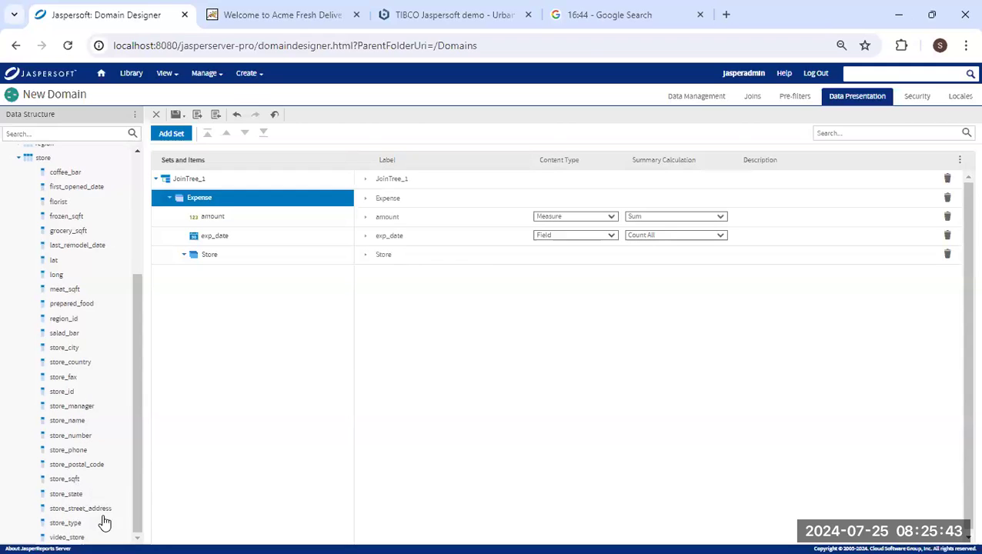
drag(78, 530, 405, 254)
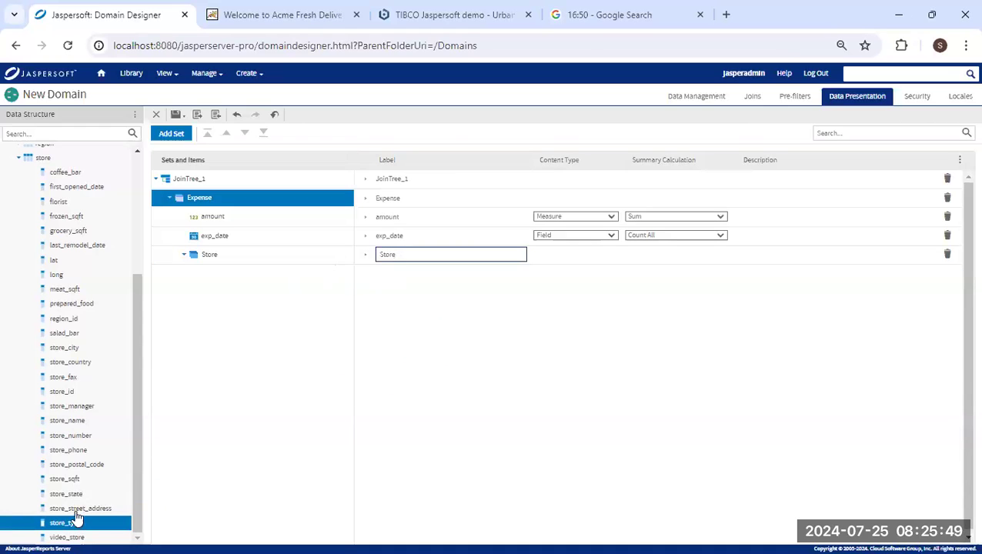
drag(71, 527, 217, 260)
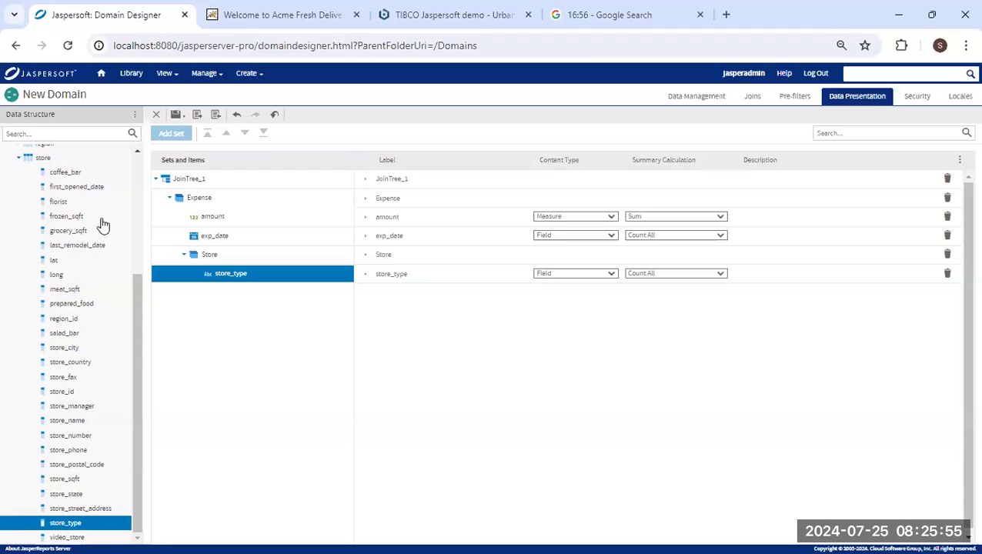
drag(68, 231, 238, 263)
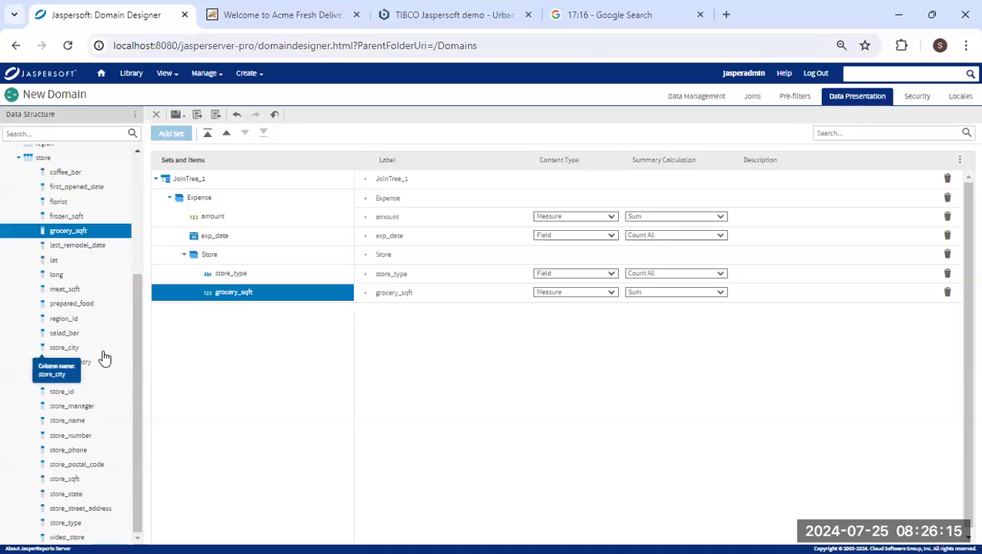
drag(70, 479, 324, 278)
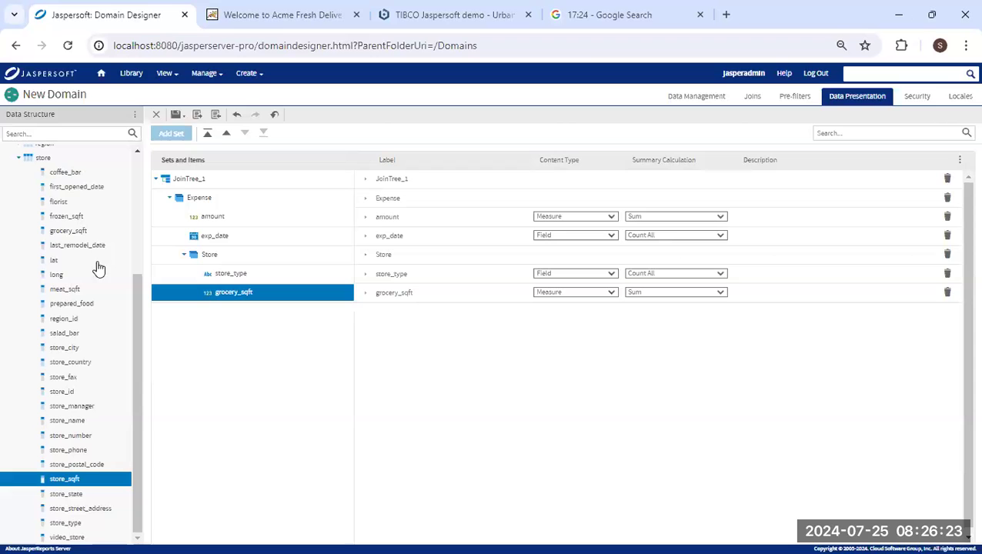
drag(77, 421, 263, 287)
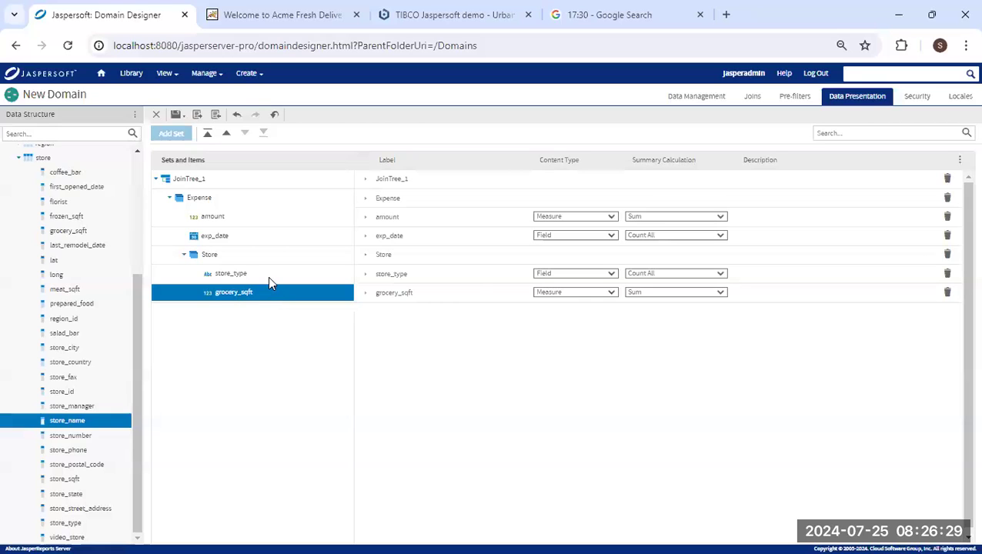
drag(89, 425, 245, 262)
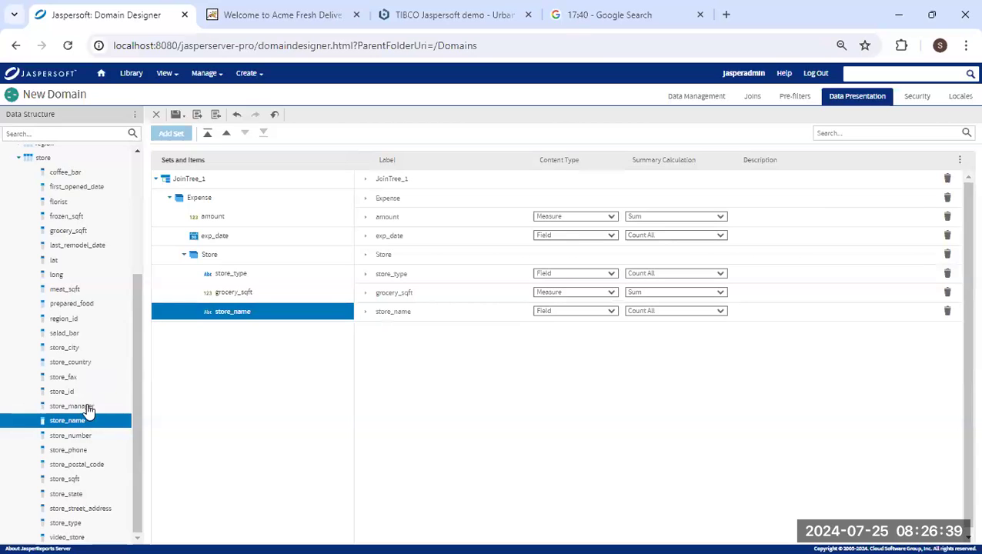
drag(73, 483, 256, 275)
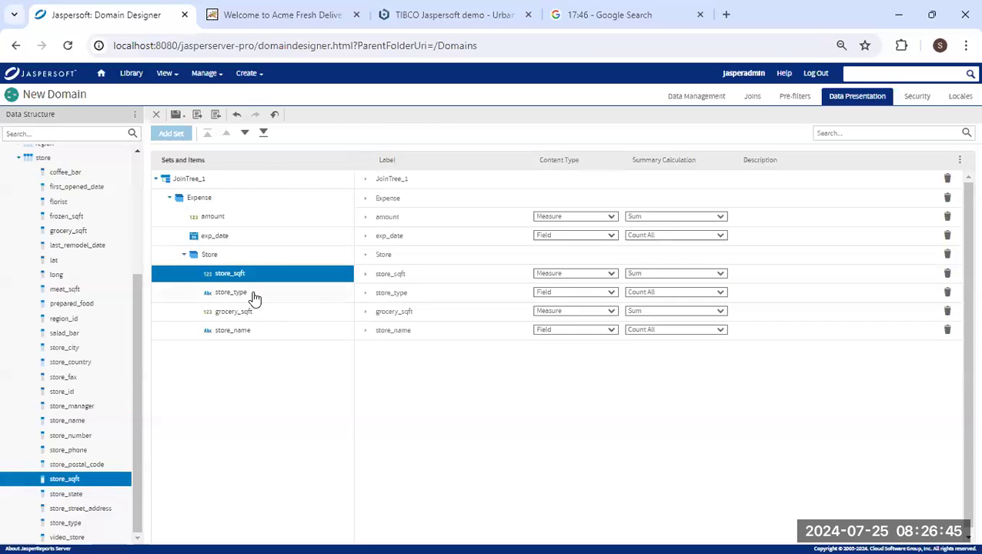
Move grocery_sqft to the end and store_sqft below store_type in the Store set.
click(255, 331)
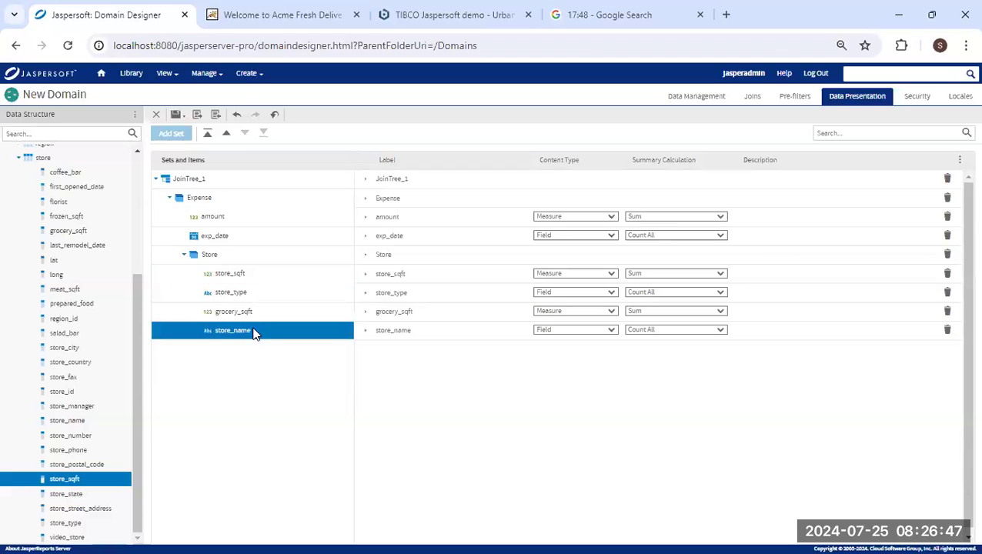
click(261, 312)
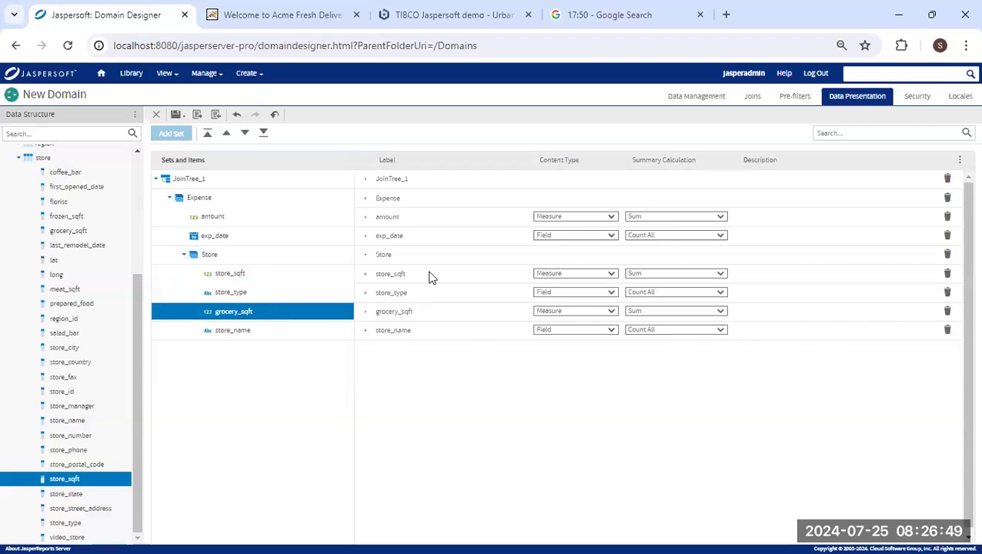
click(245, 134)
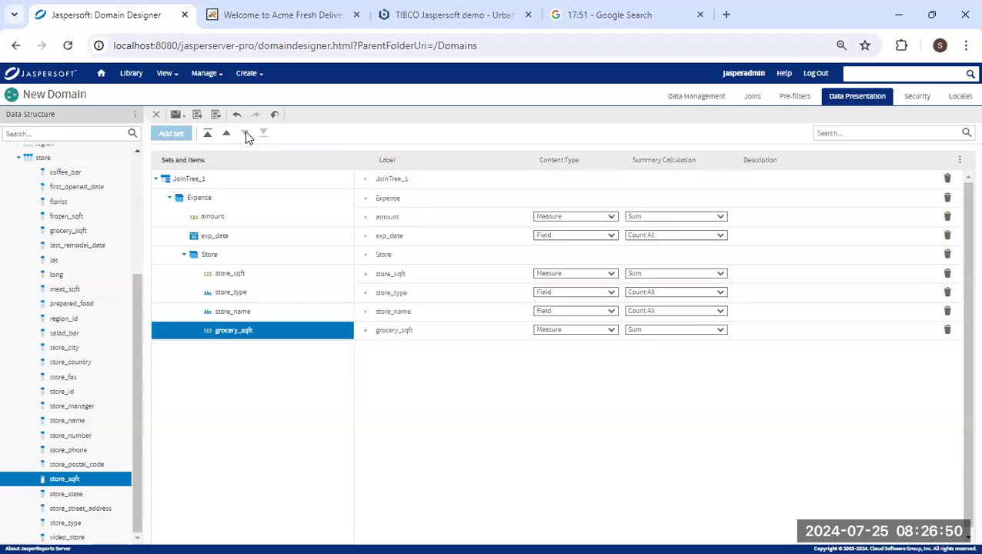
click(259, 275)
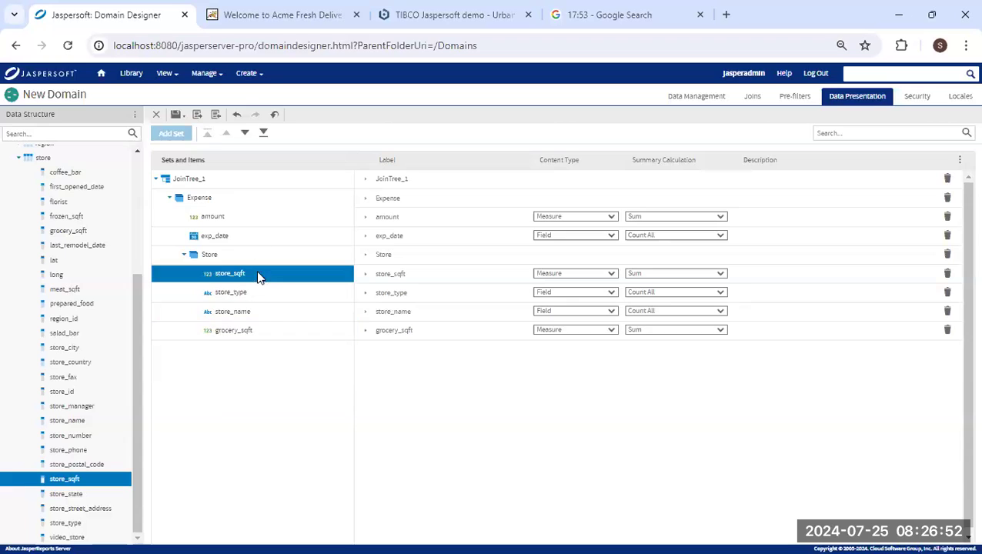
click(245, 134)
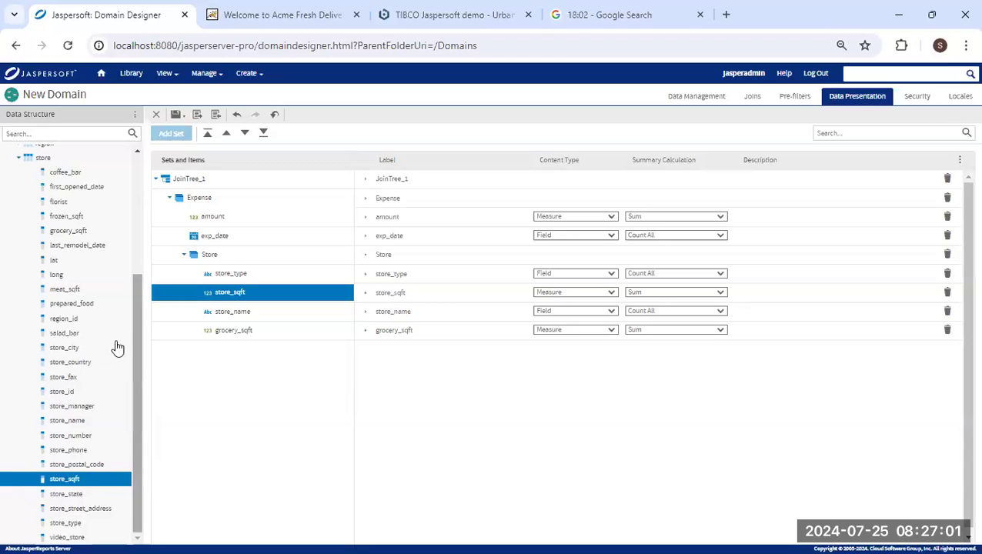
click(18, 158)
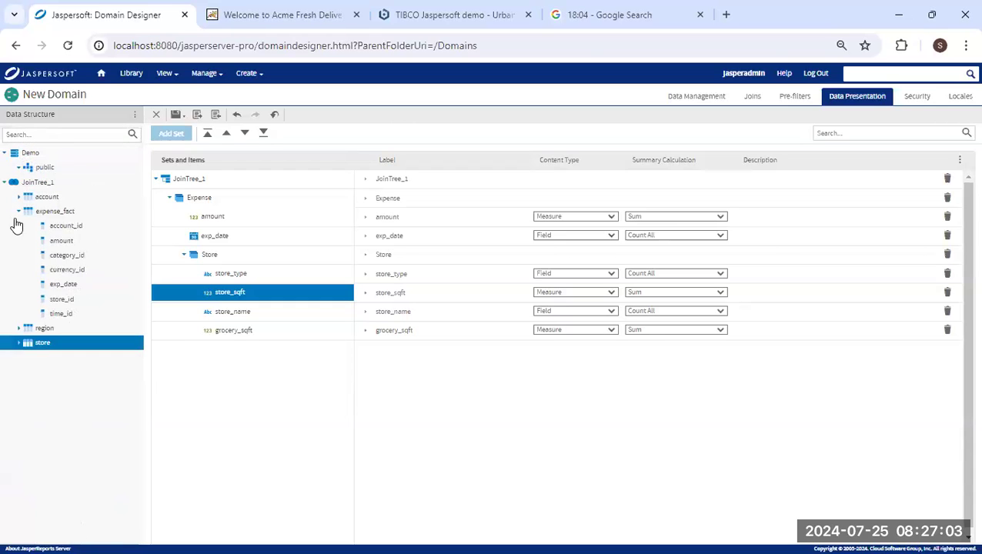
Add sales_region and sales_country from the region table to the Store set.
click(19, 328)
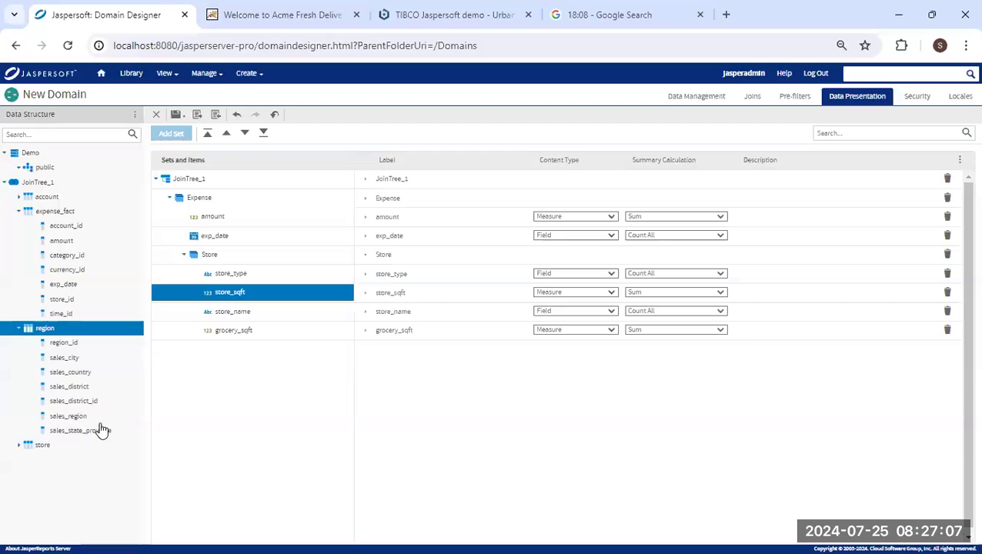
drag(83, 421, 230, 361)
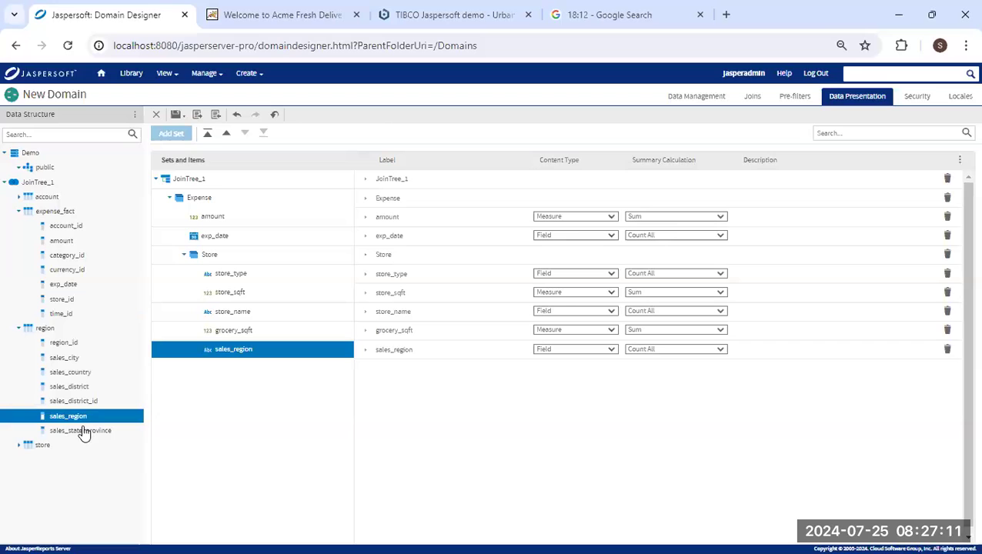
drag(74, 373, 272, 354)
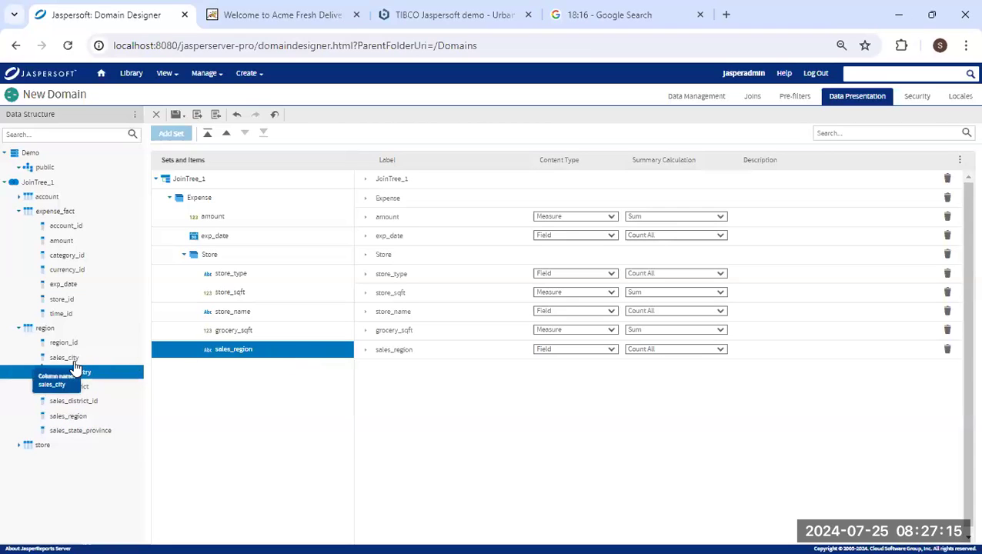
Relabel amount, exp_date and store_type as Amount, Expense Date and Store Type.
click(406, 218)
drag(414, 215, 367, 221)
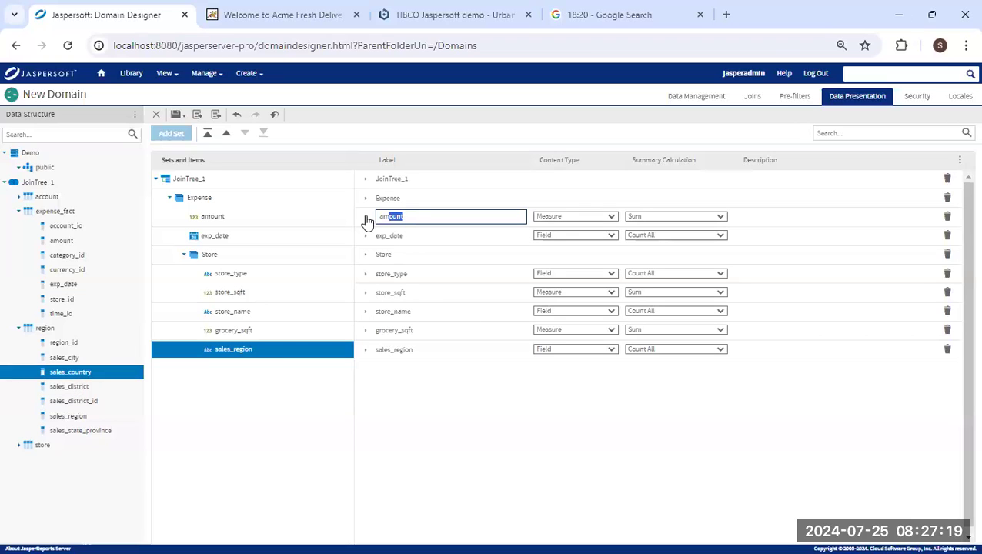
text(A)
click(419, 236)
text(Expense Da)
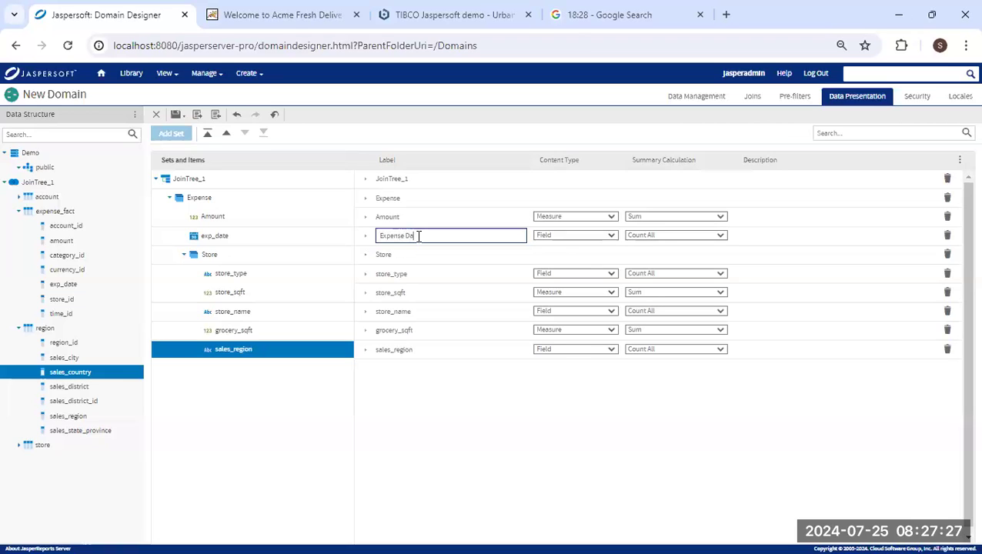
click(399, 275)
text(S)
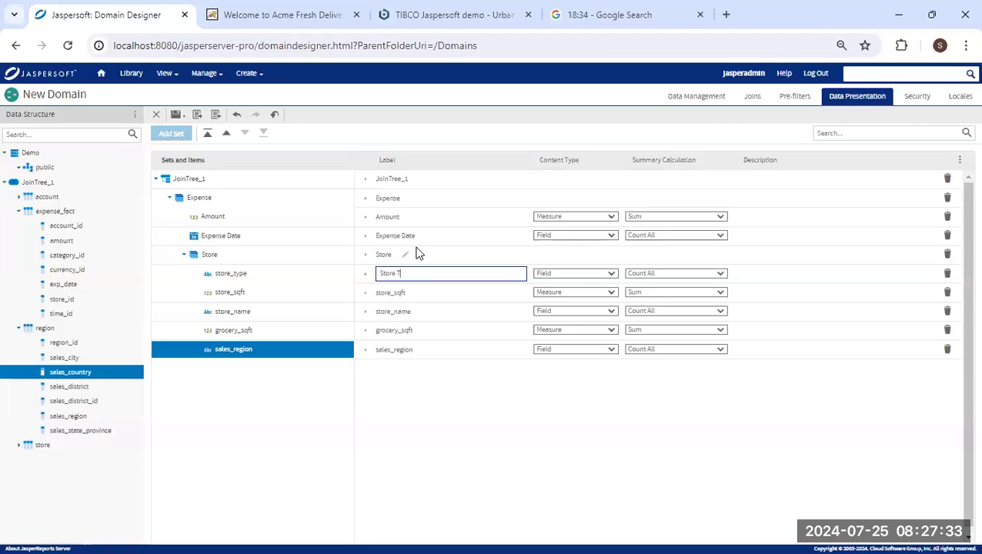
click(414, 292)
Label the remaining fields Store SQFT, Store Name, Grocery SQFT and Region.
text(S)
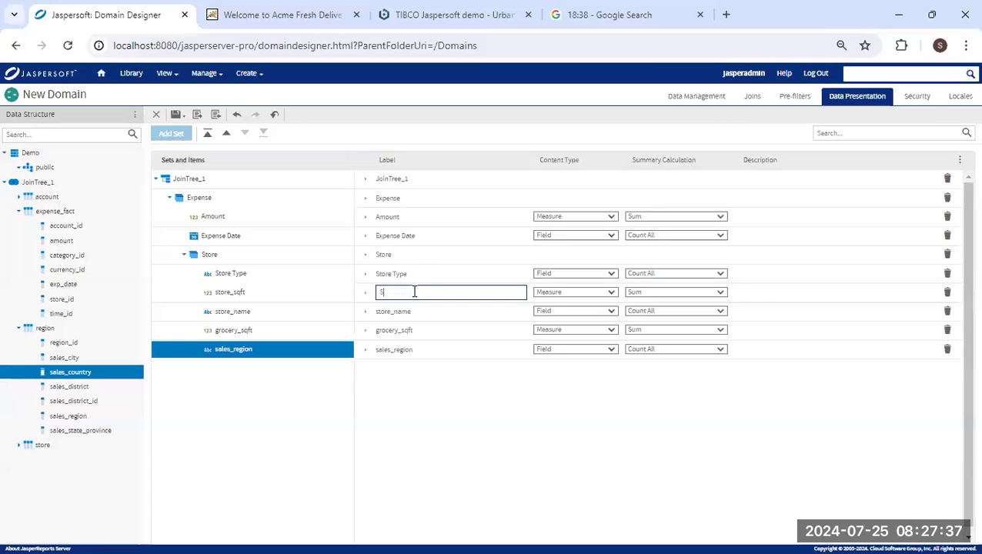
text(tore SQFT)
click(408, 312)
text(S)
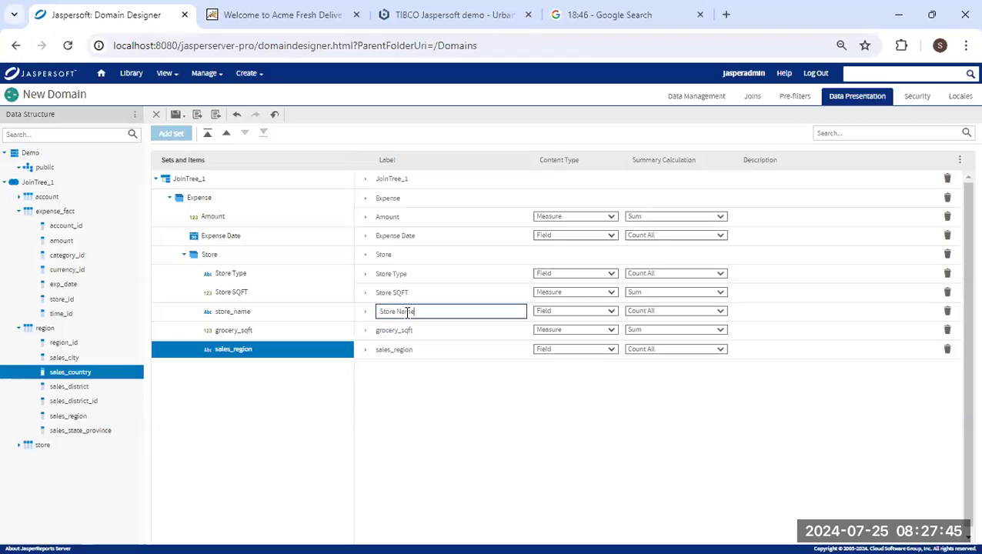
click(407, 331)
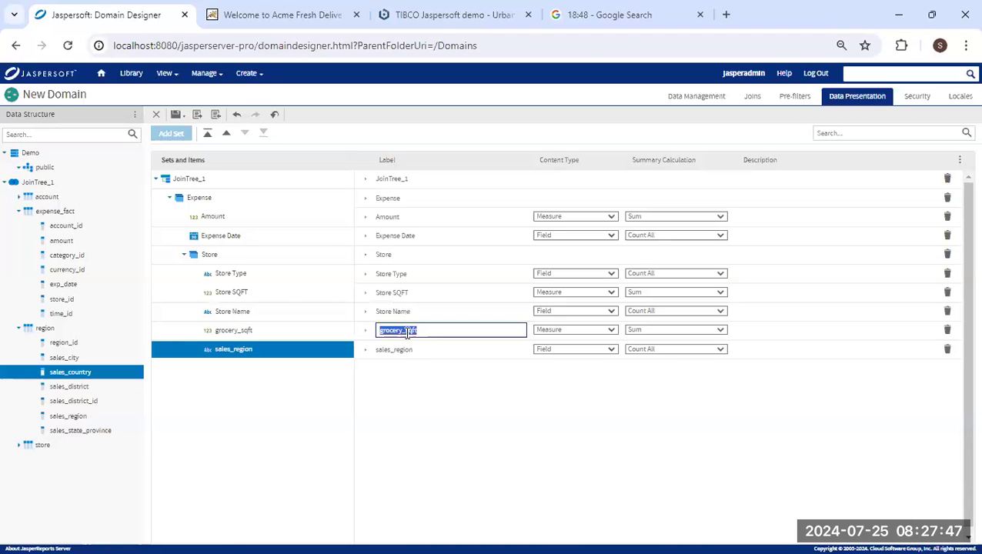
text(G)
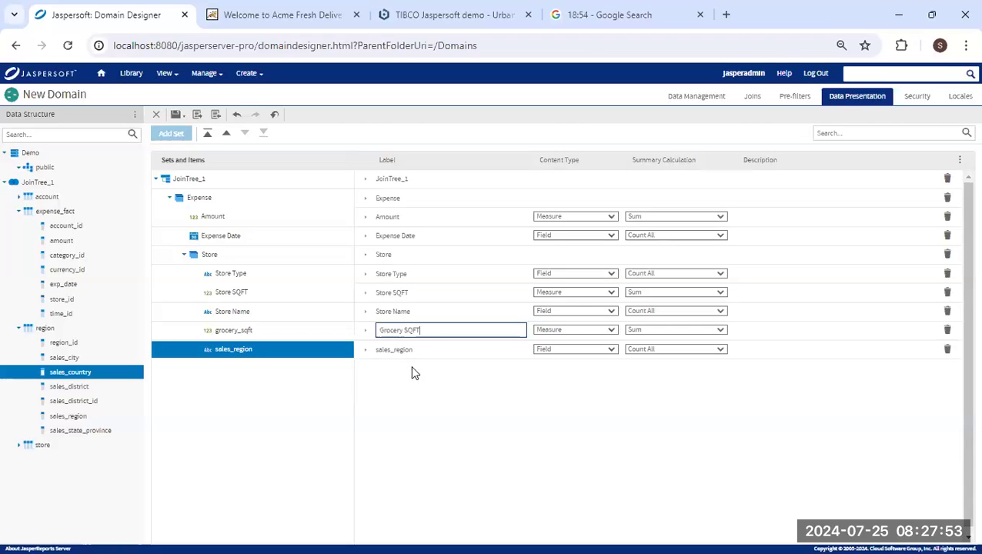
click(413, 347)
text(R)
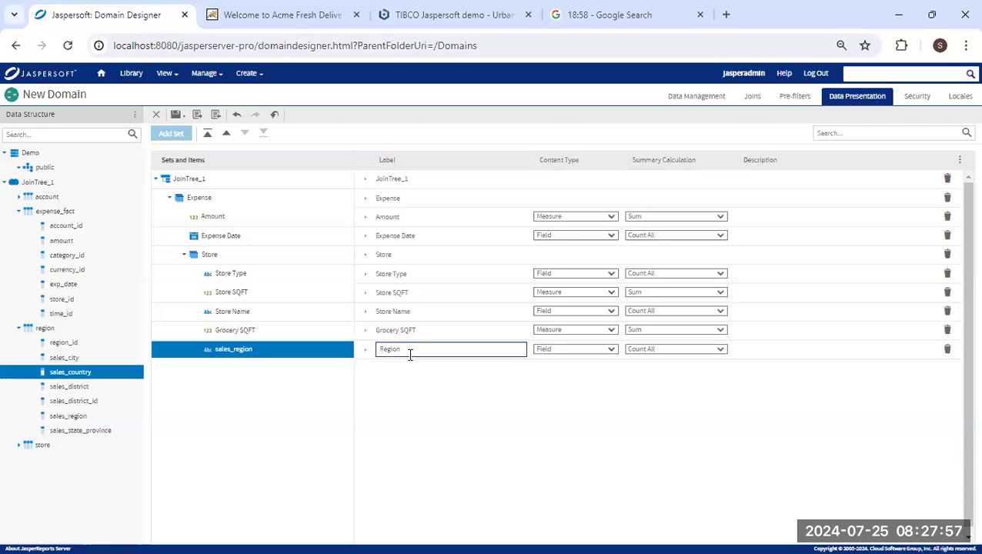
click(94, 402)
Place sales_country just above Region in the Store set and label it Country.
drag(92, 375, 230, 285)
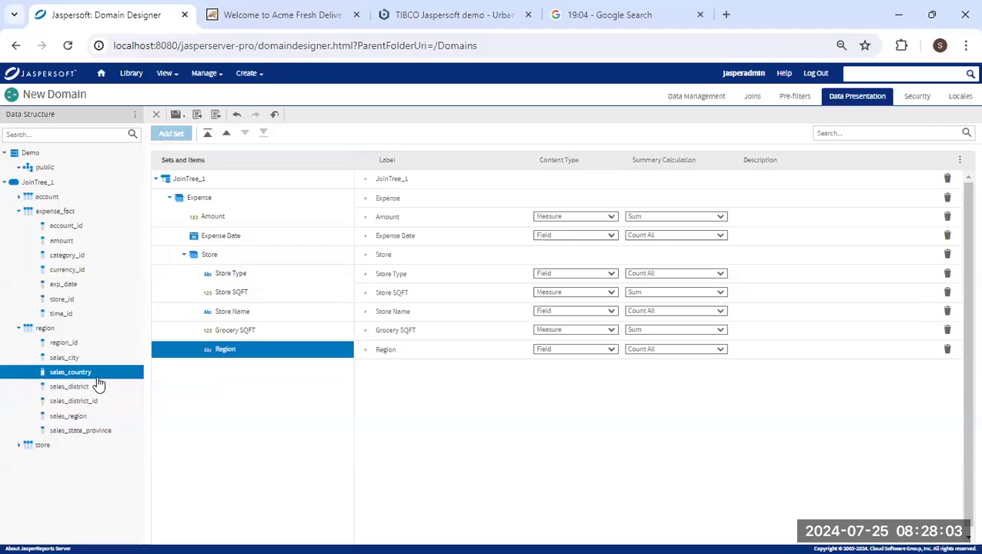
drag(149, 346, 239, 282)
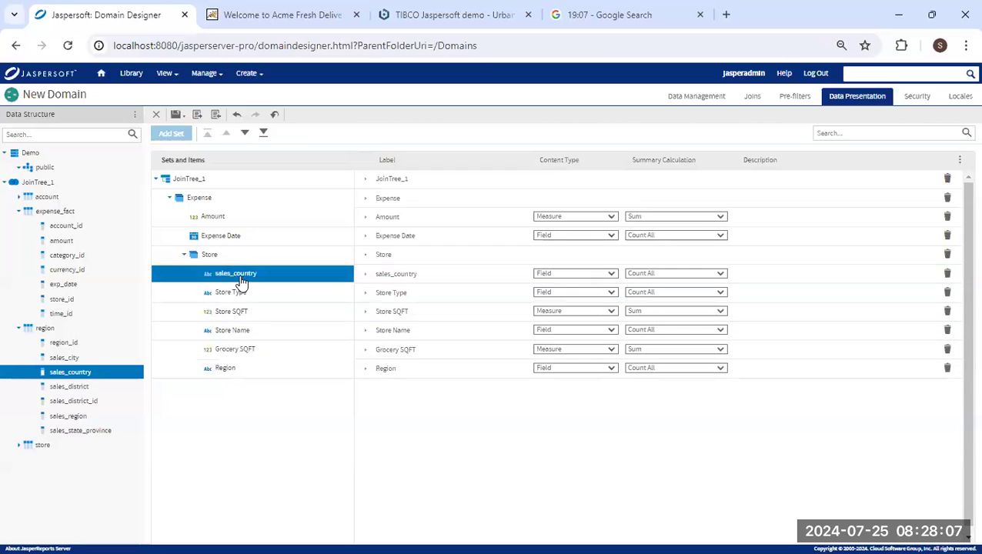
click(245, 133)
click(245, 133)
click(245, 133)
click(245, 133)
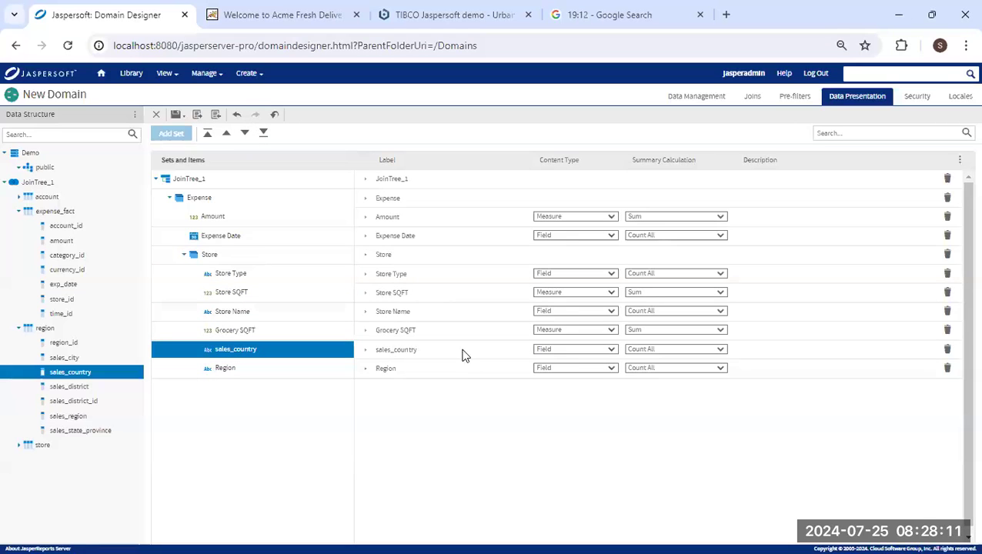
click(428, 349)
double_click(416, 348)
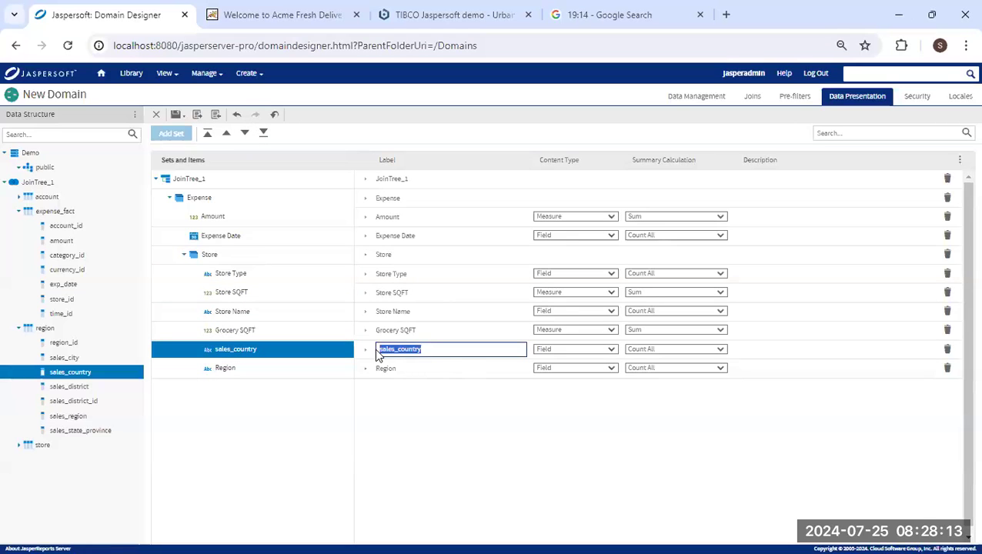
text(C)
click(917, 98)
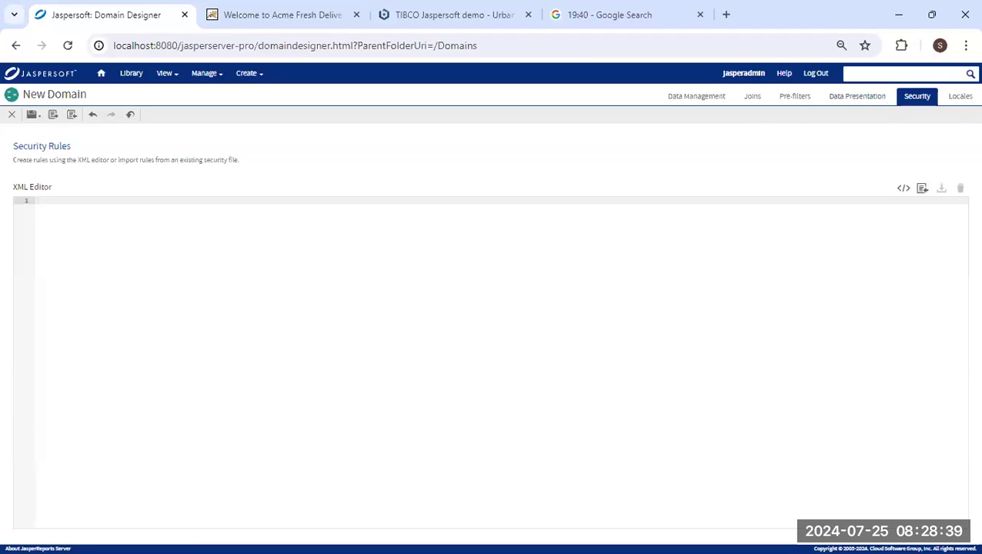
click(955, 103)
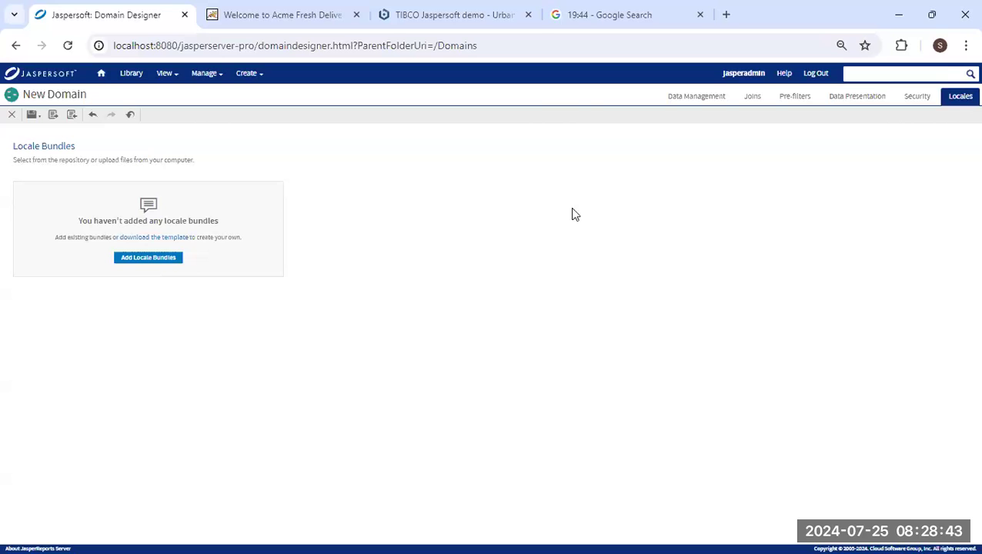
click(849, 101)
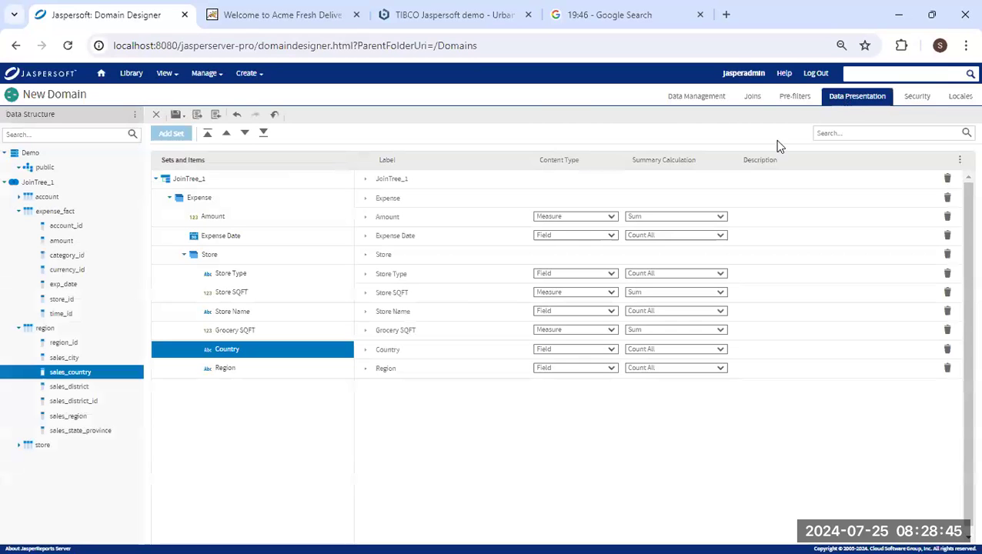
Keep Sum as Amount's summary calculation and apply the -1,234.56 data format.
click(364, 217)
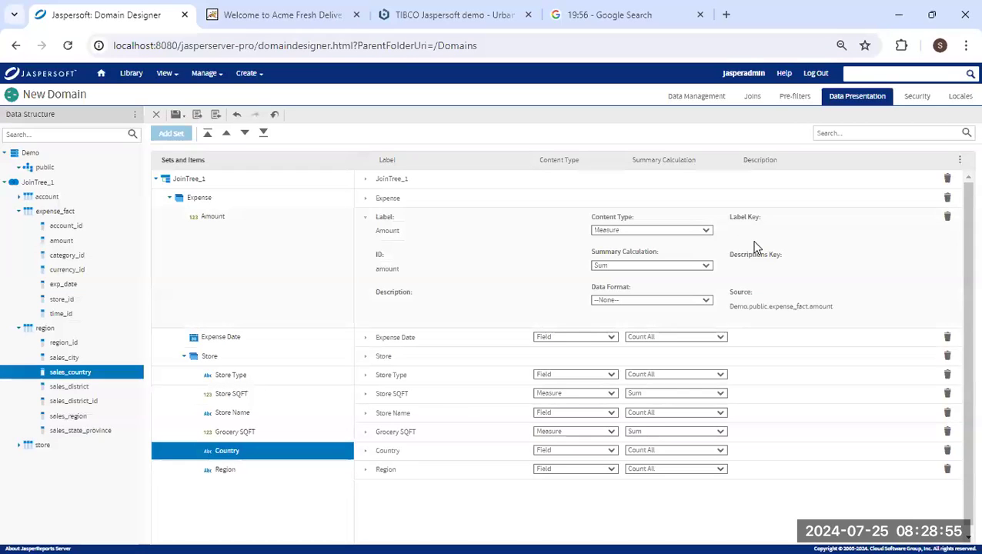
click(706, 232)
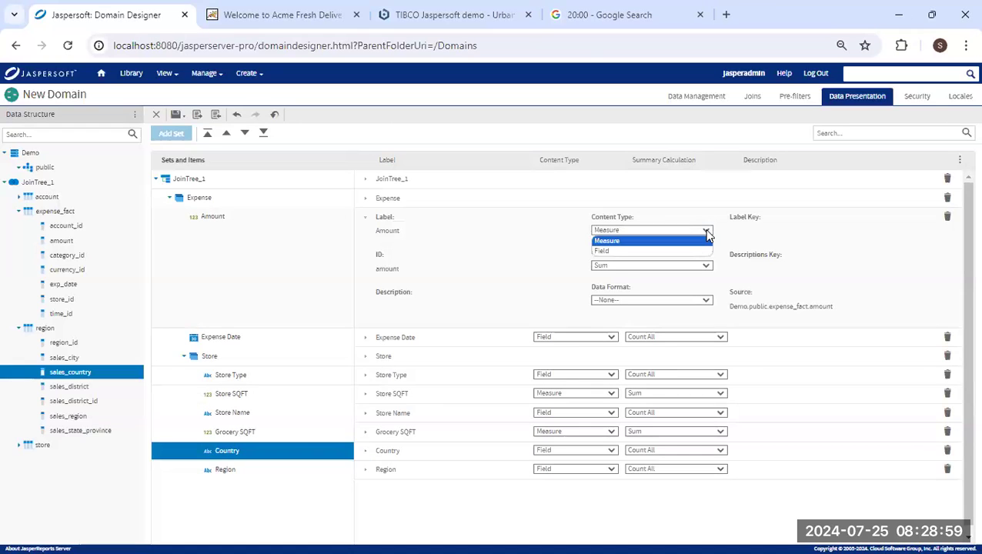
click(707, 266)
click(706, 265)
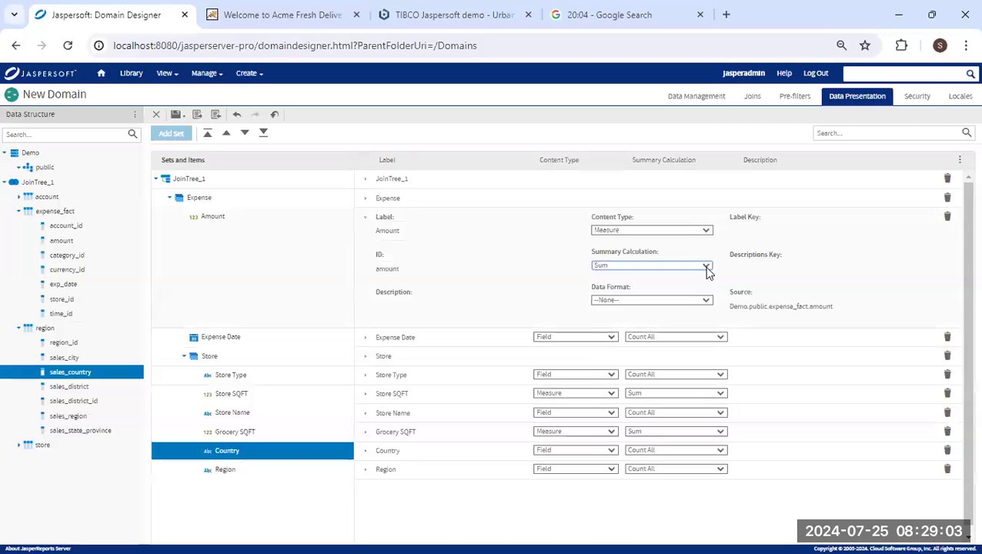
click(703, 302)
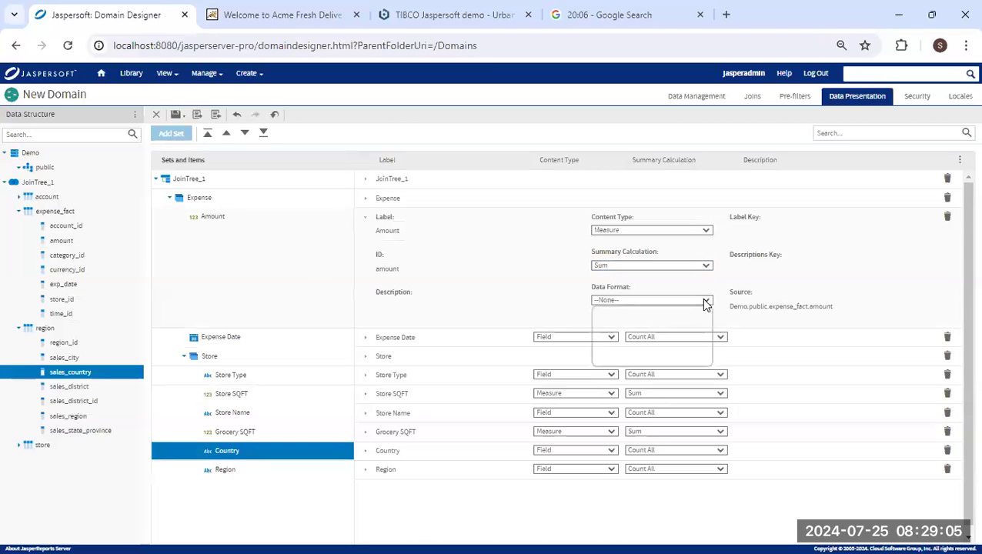
click(704, 302)
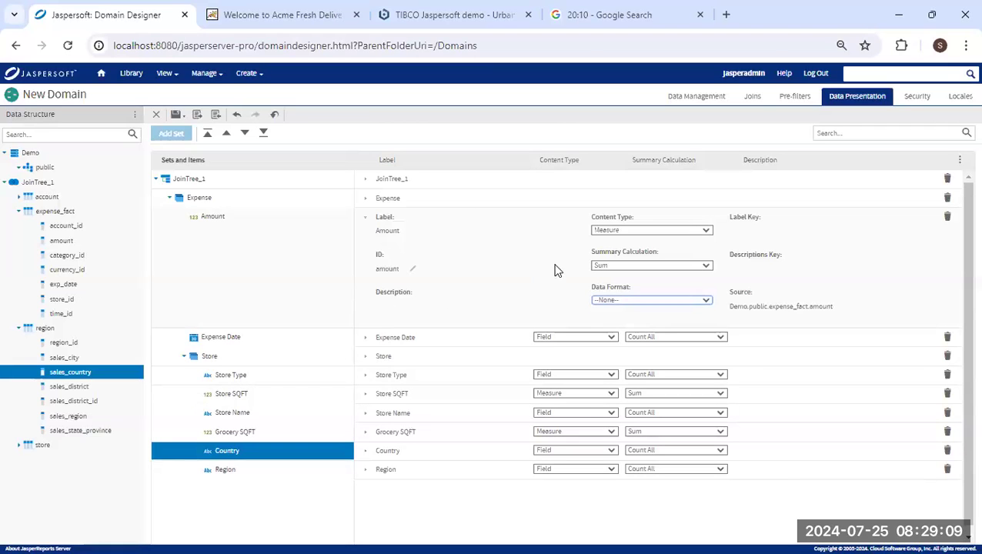
click(704, 303)
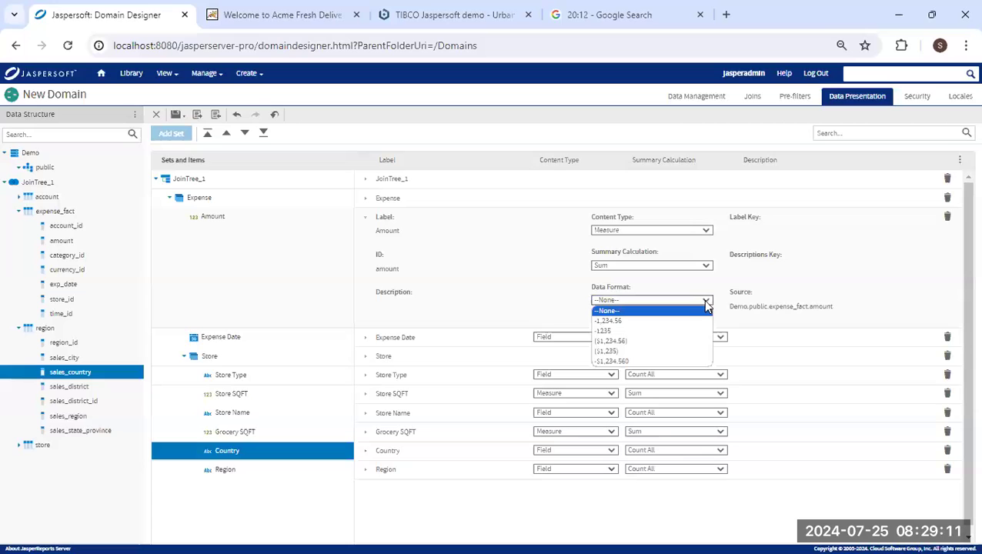
click(678, 321)
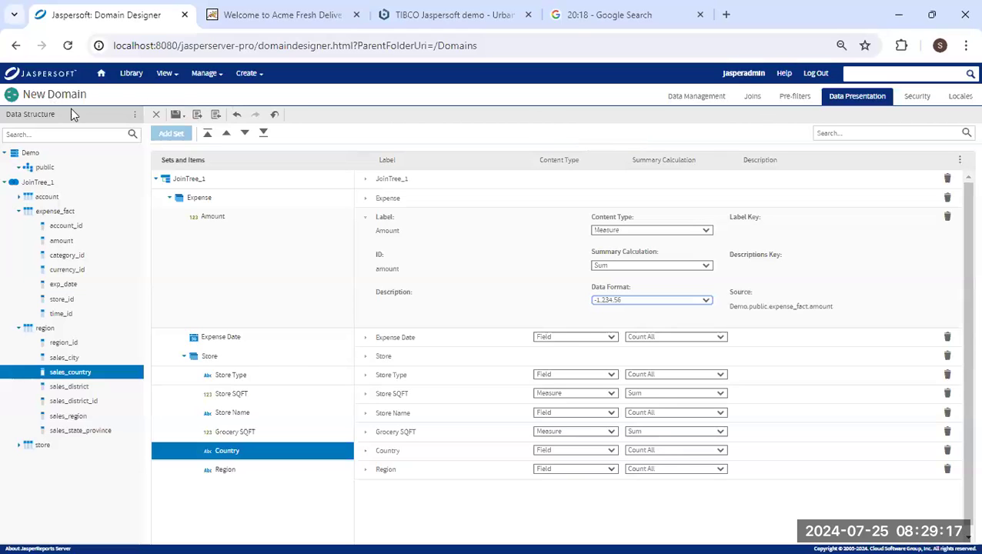
click(177, 114)
click(202, 134)
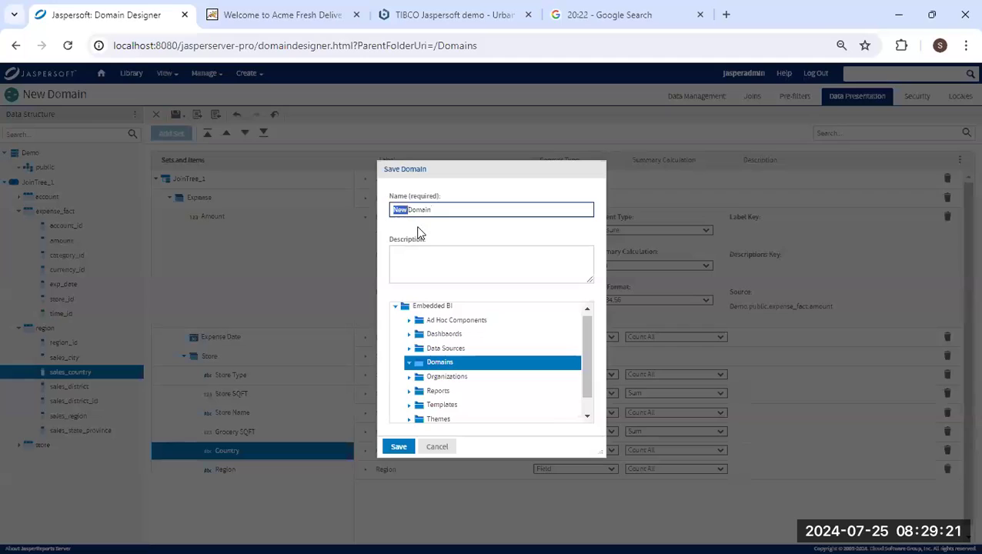
Name the domain 'Demo Expense Domain' and save it in the Domains folder.
text(Expense)
text( dEMO)
double_click(402, 209)
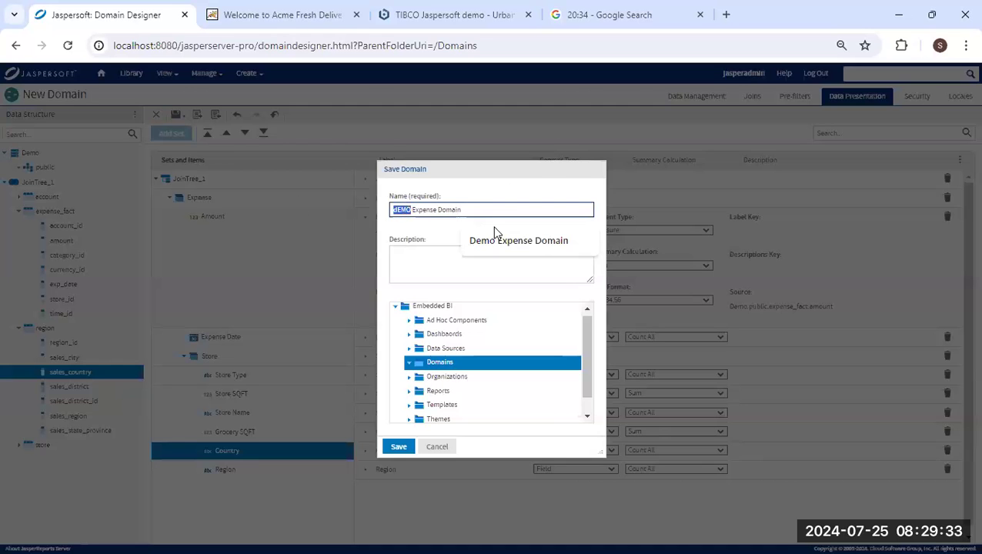
click(514, 240)
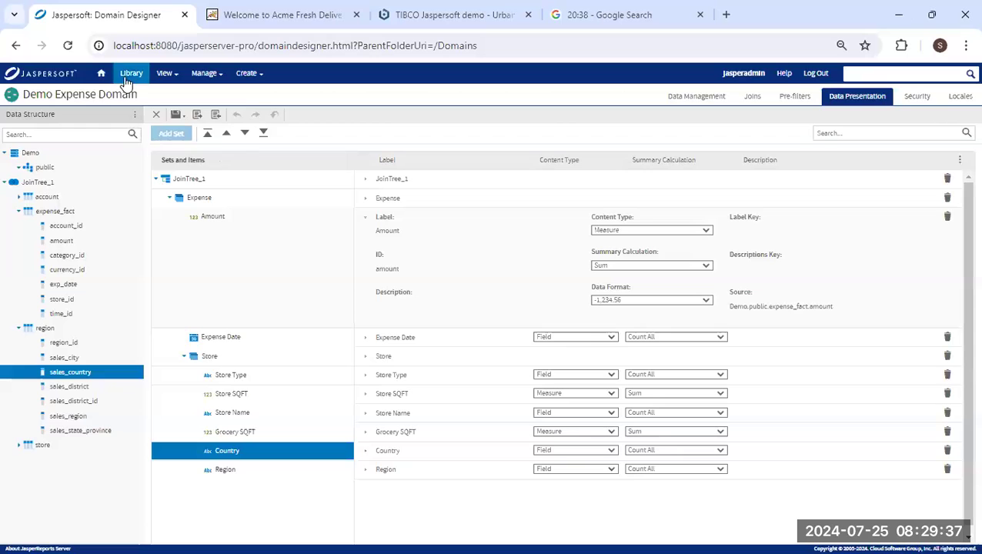
Browse the repository's Domains folder for Demo Expense Domain, then begin a new Ad Hoc View.
mouse_move(164, 73)
click(184, 111)
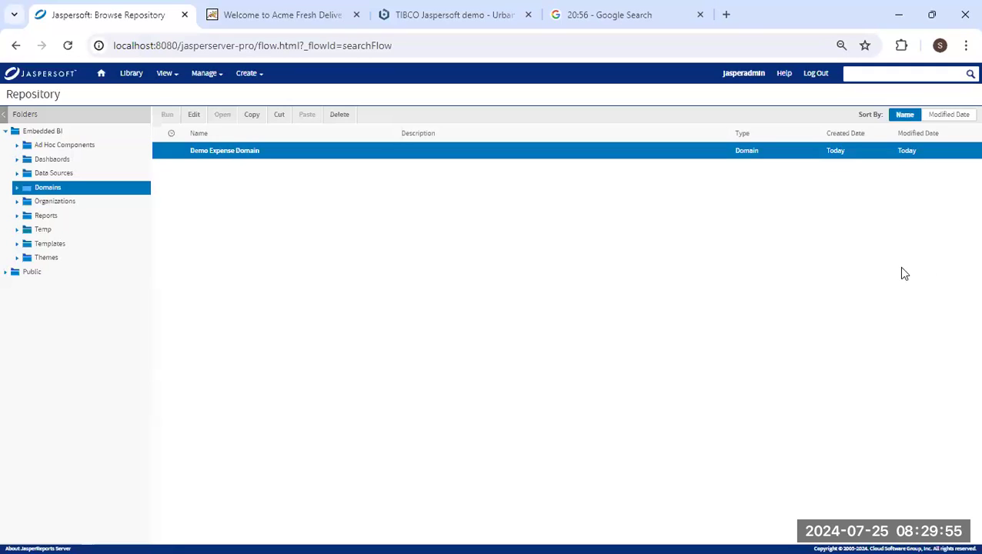
click(248, 73)
click(279, 99)
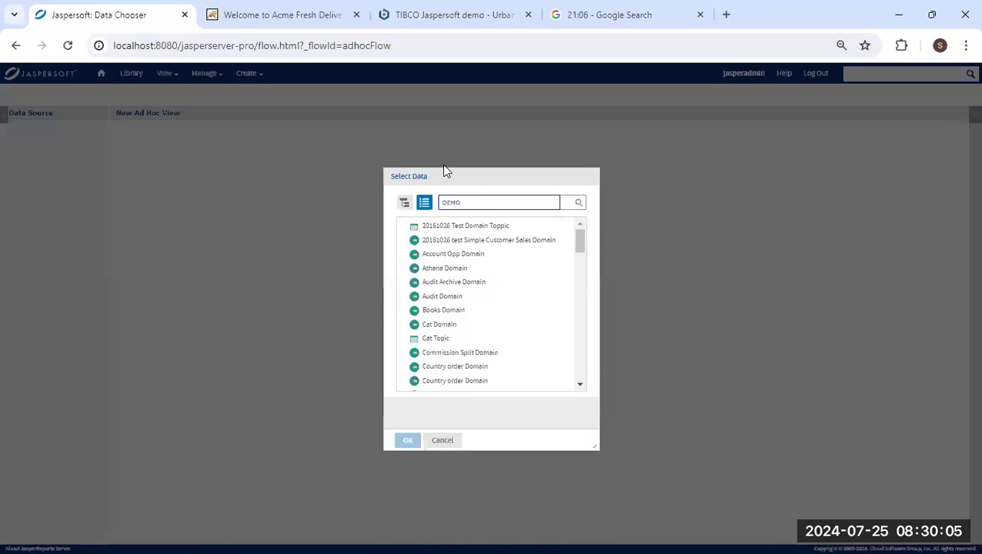
Filter the data sources by DEMO and choose Demo Expense Domain as the view's data.
key(Return)
click(481, 241)
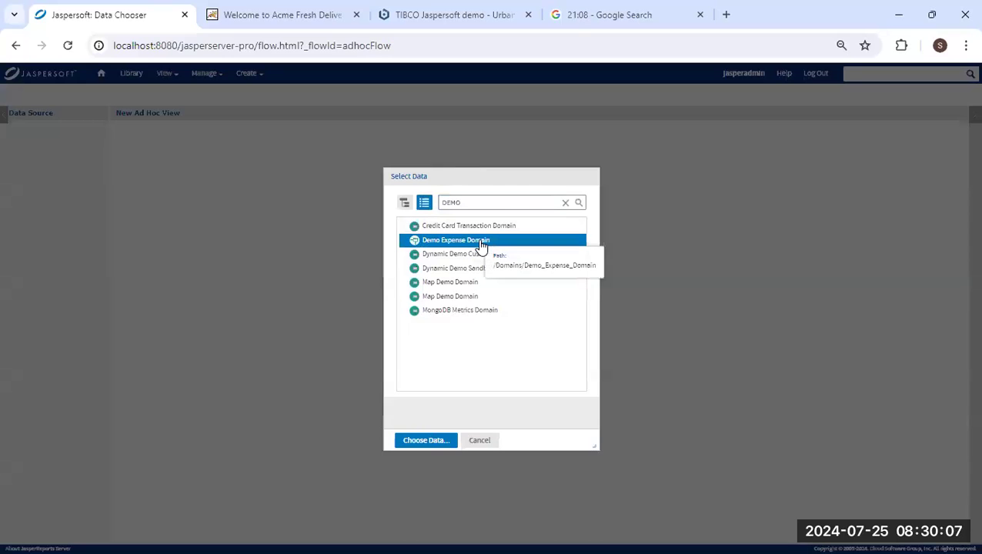
click(429, 441)
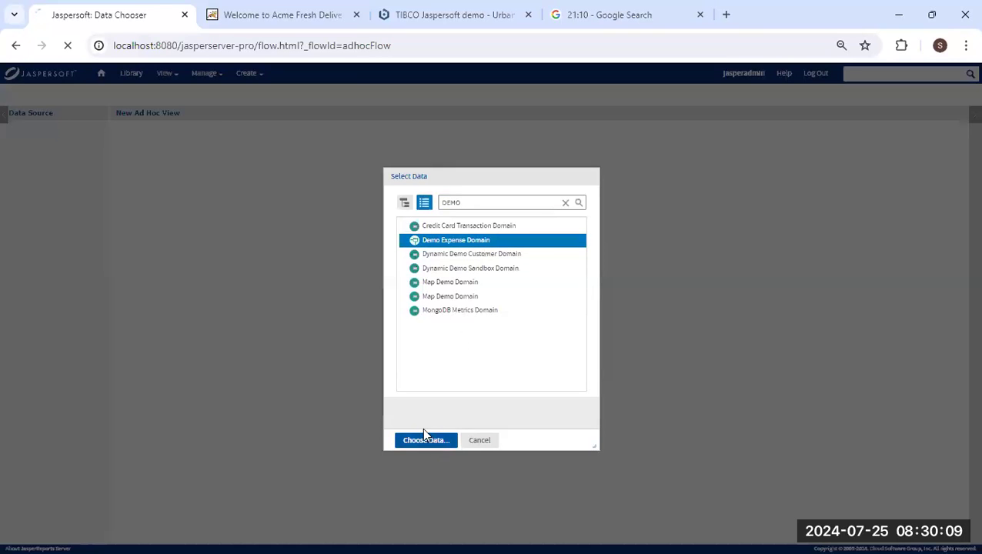
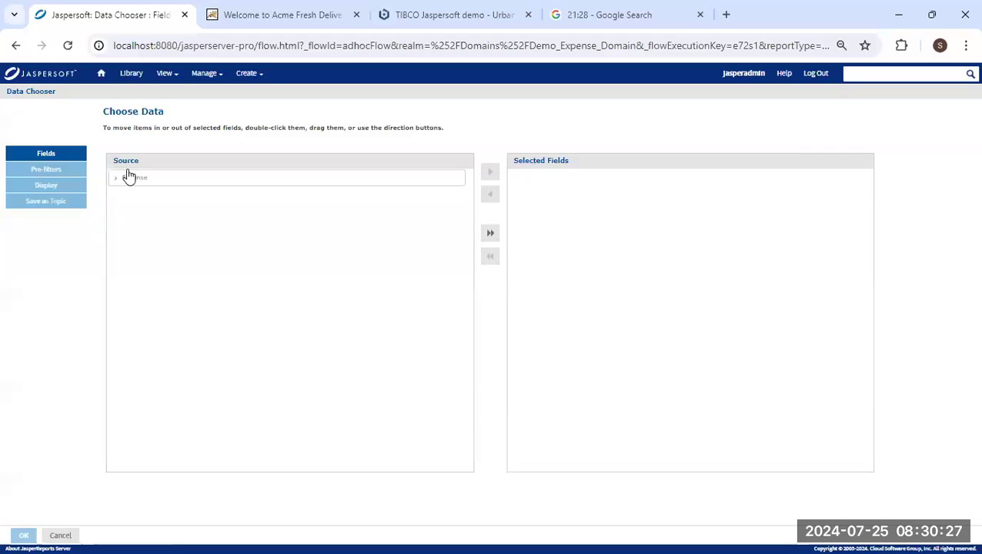
Start the ad hoc view with Expense as the selected data and expand its measures.
double_click(137, 178)
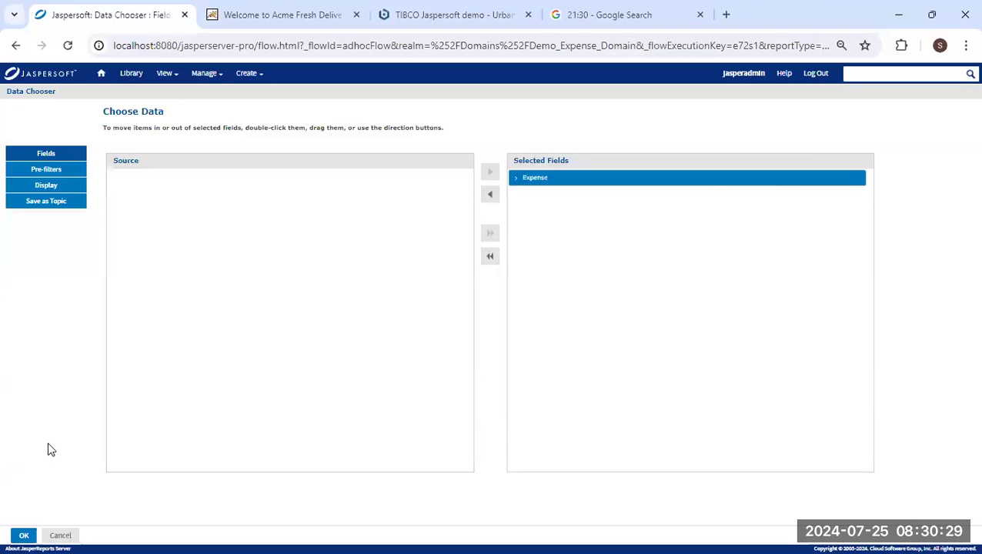
click(26, 536)
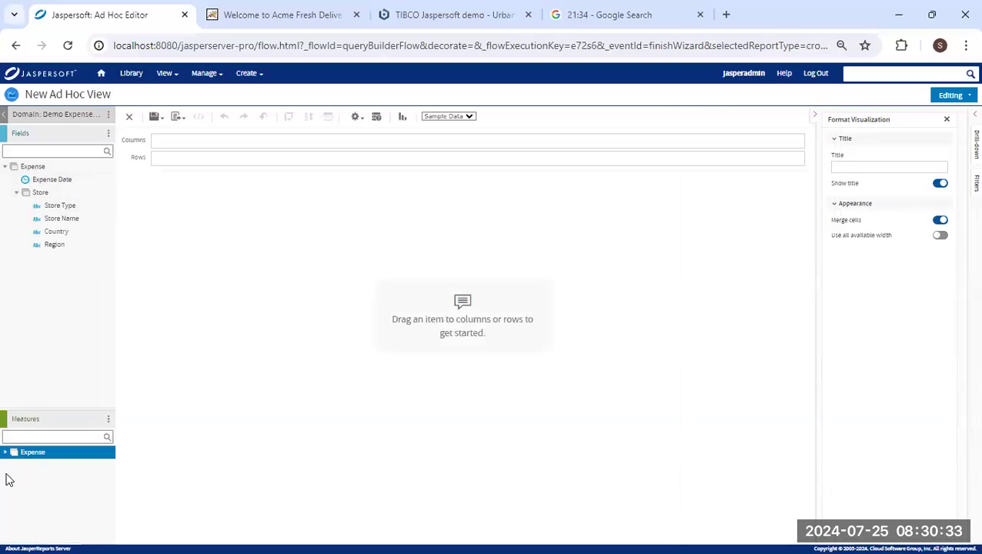
click(5, 452)
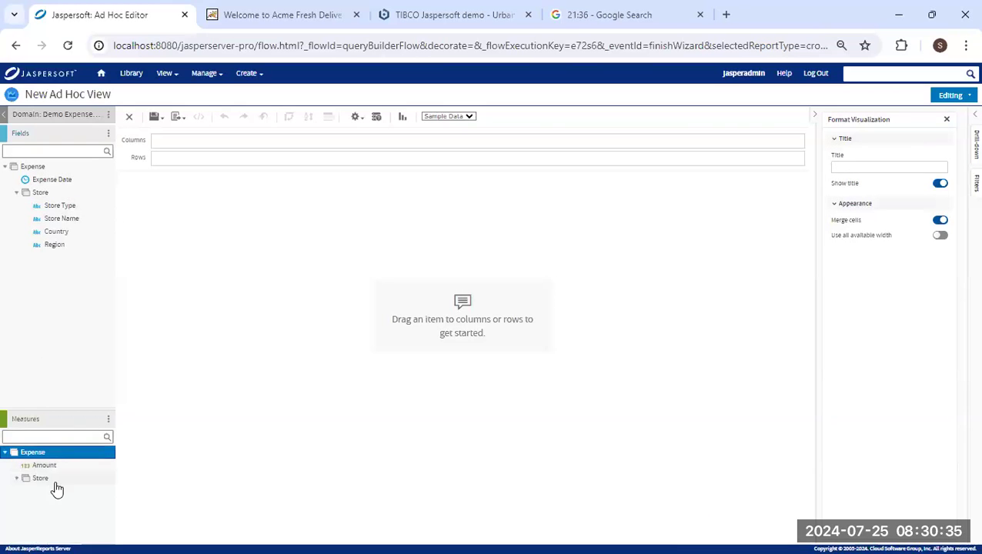
click(16, 478)
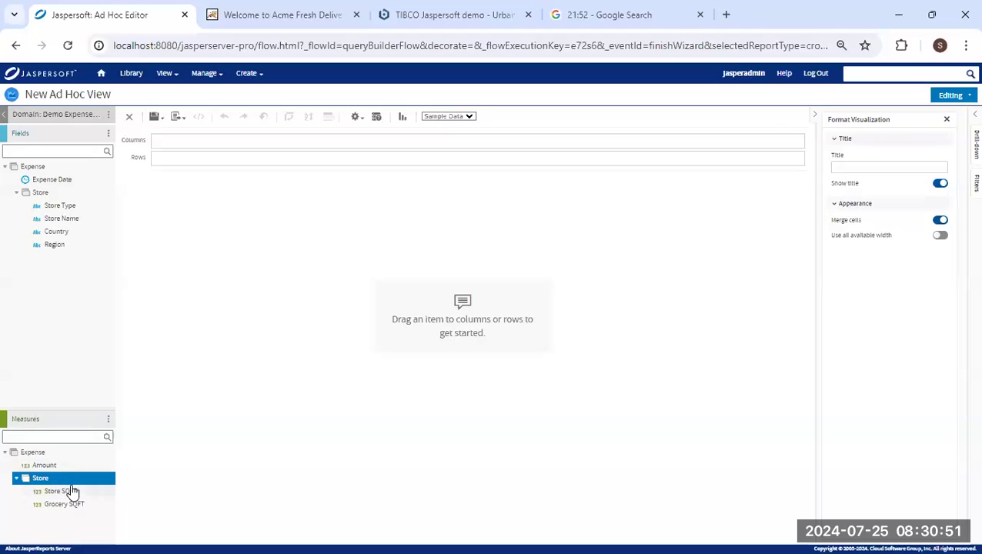
Place Region, Store SQFT and Amount in the crosstab columns.
click(47, 246)
drag(173, 164, 182, 147)
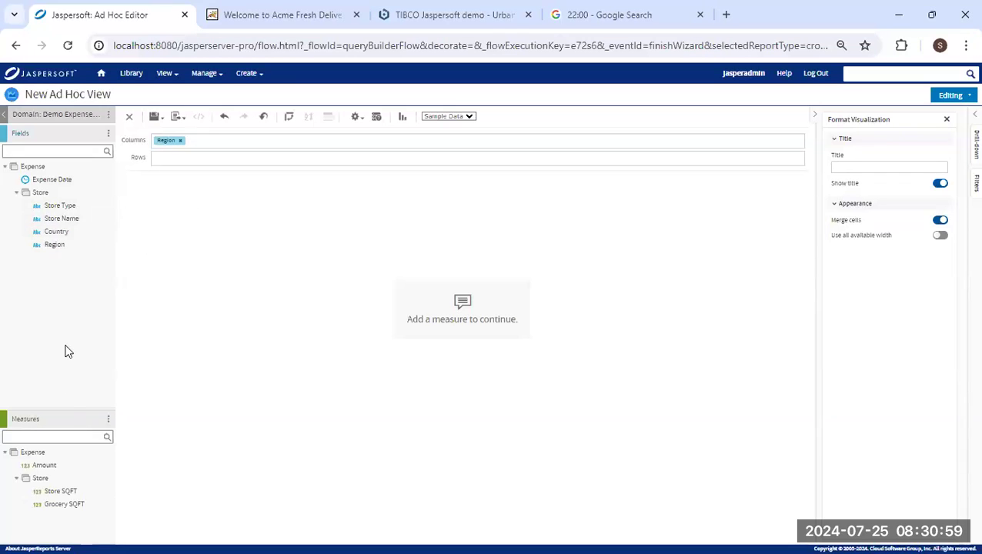
drag(70, 497, 245, 148)
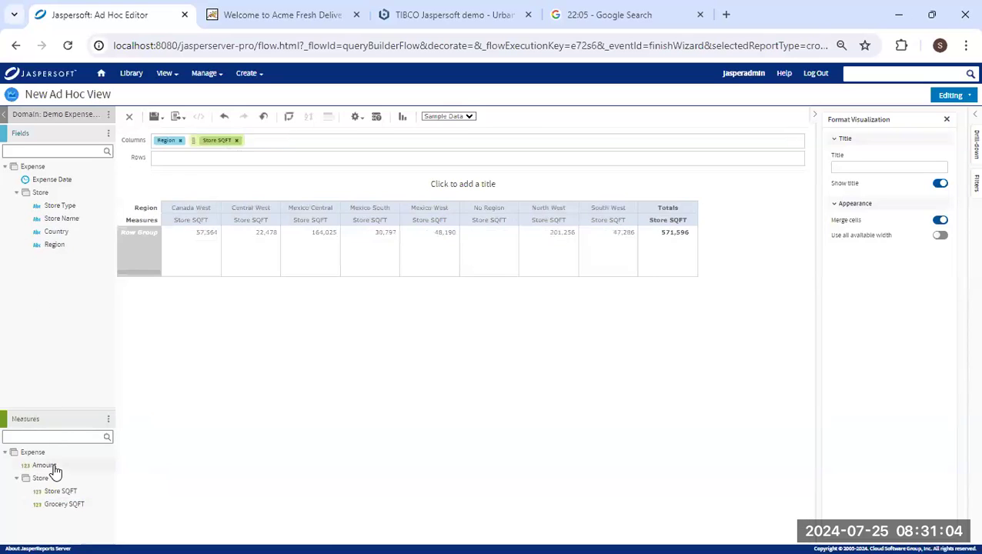
drag(53, 469, 192, 145)
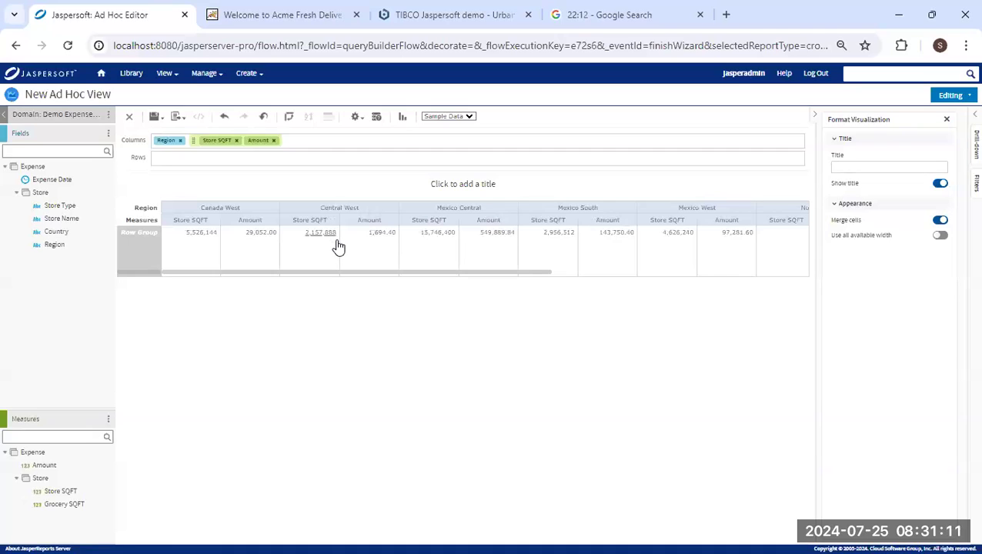
Create a new calculated measure named Percent Grocery.
click(108, 419)
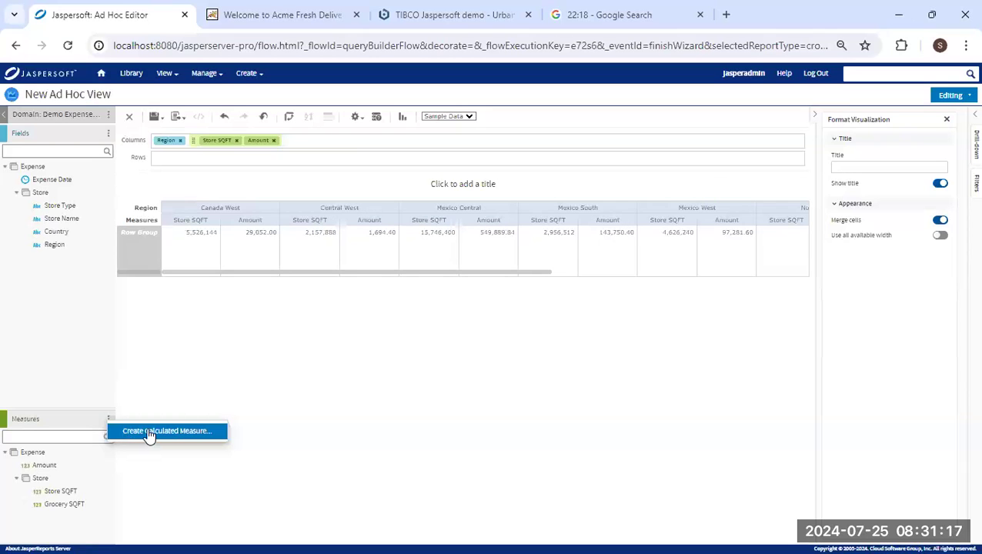
click(149, 434)
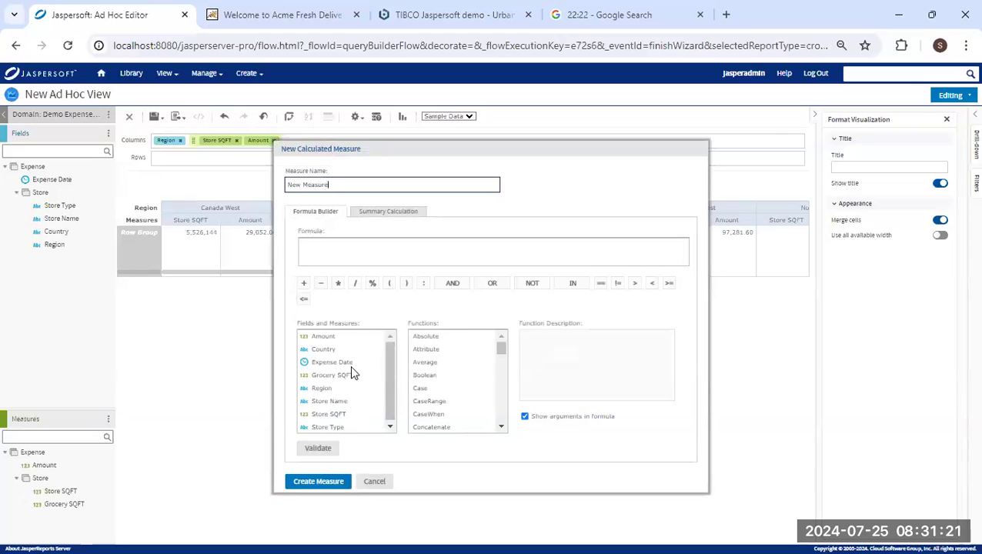
drag(348, 184, 290, 185)
text(PeRCENT gROCERY)
drag(343, 185, 235, 195)
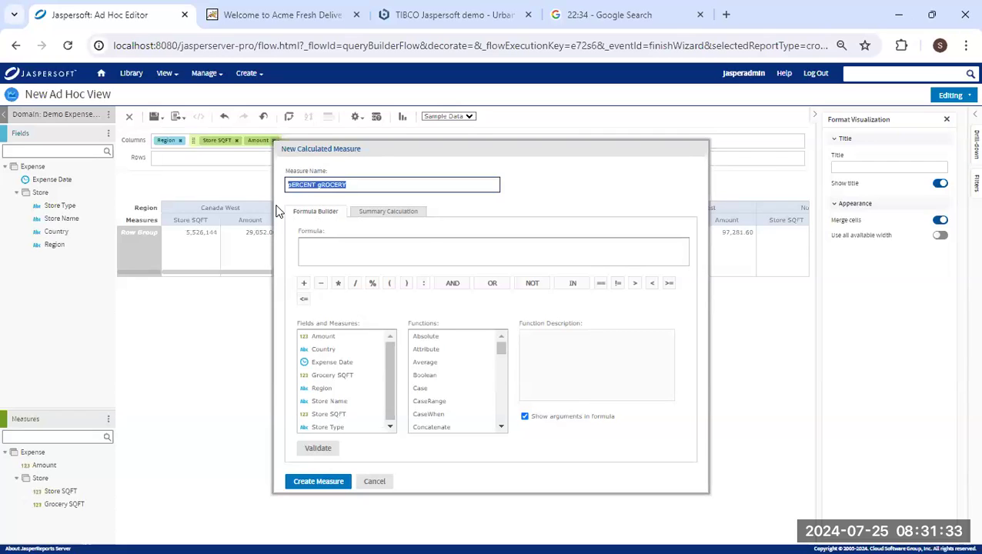
text(Percent Grocery)
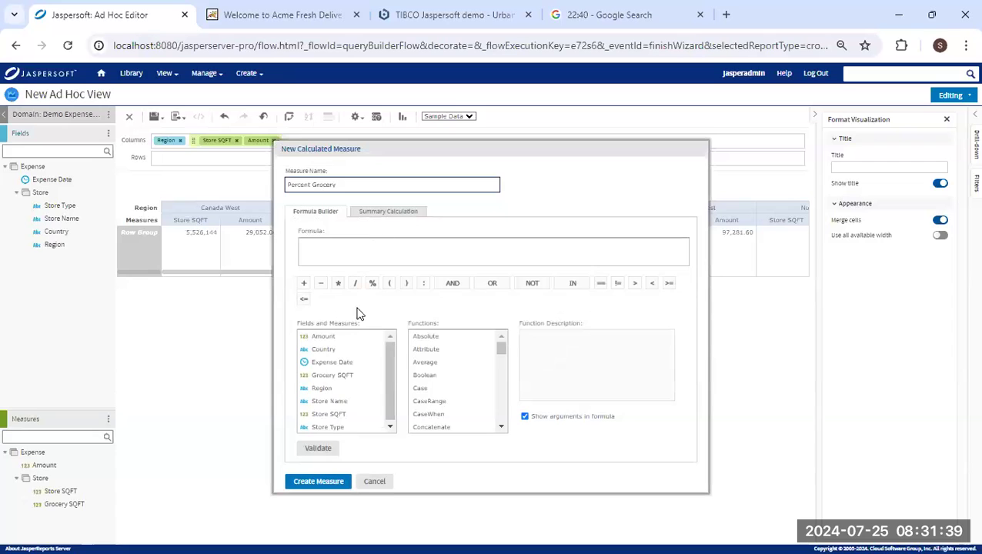
Define the measure as Grocery SQFT / Store SQFT with an Average summary and create it.
double_click(336, 374)
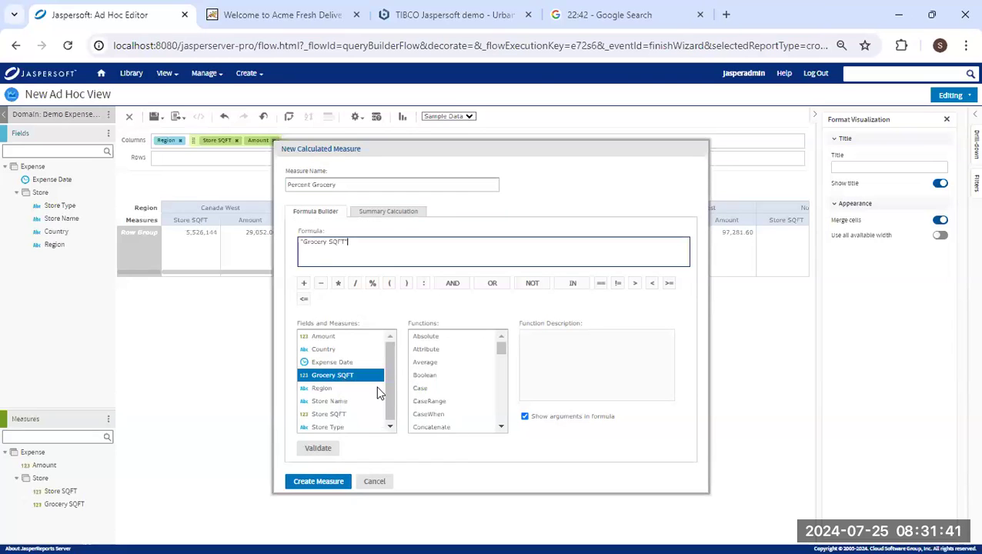
click(355, 283)
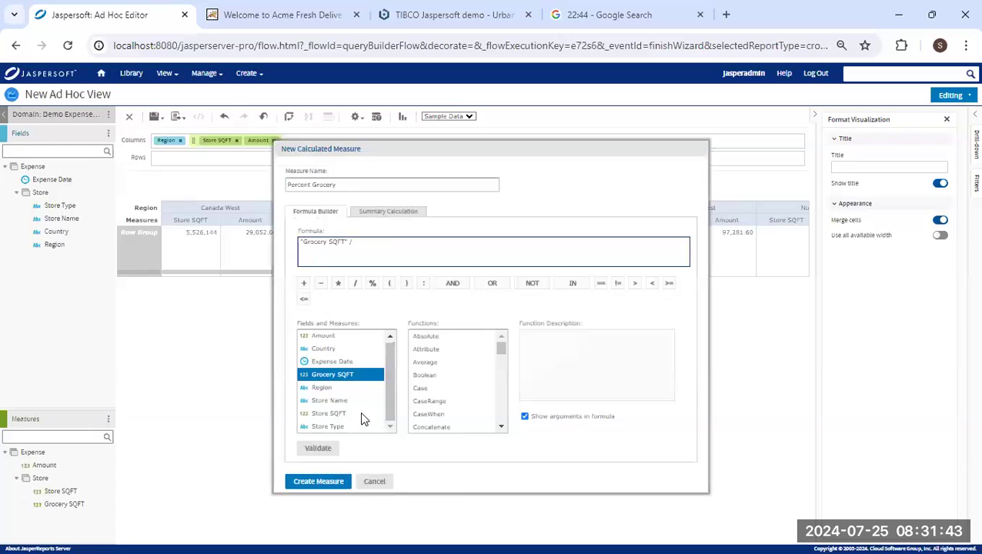
double_click(330, 414)
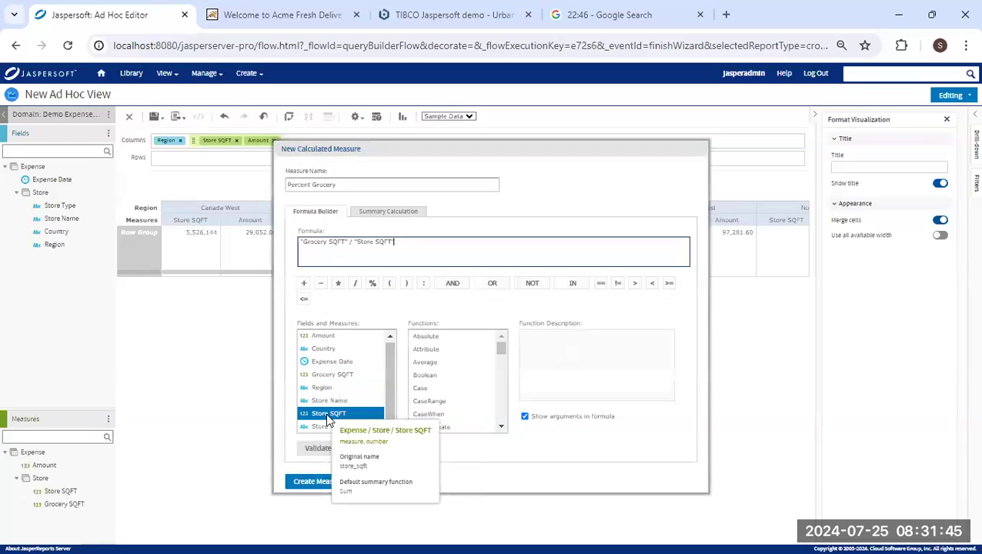
click(402, 215)
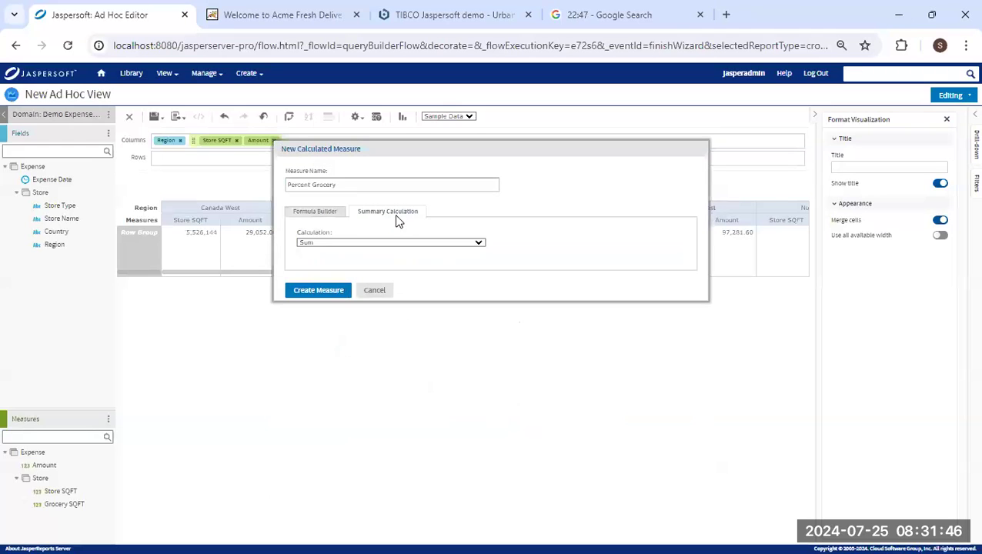
click(318, 244)
click(326, 260)
click(324, 292)
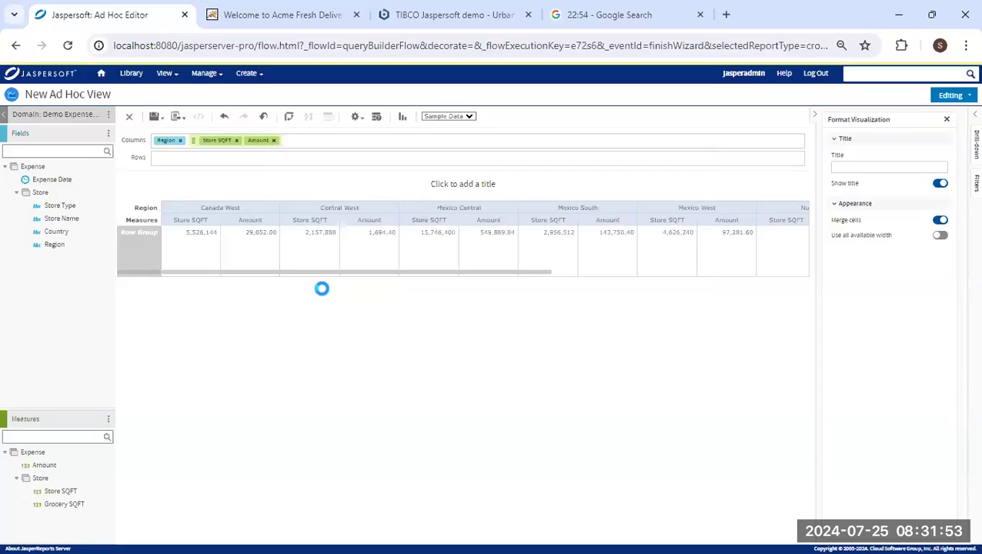
Add Percent Grocery to the columns, render the view as a Bubble chart, and put Store Type in rows.
drag(54, 518, 294, 153)
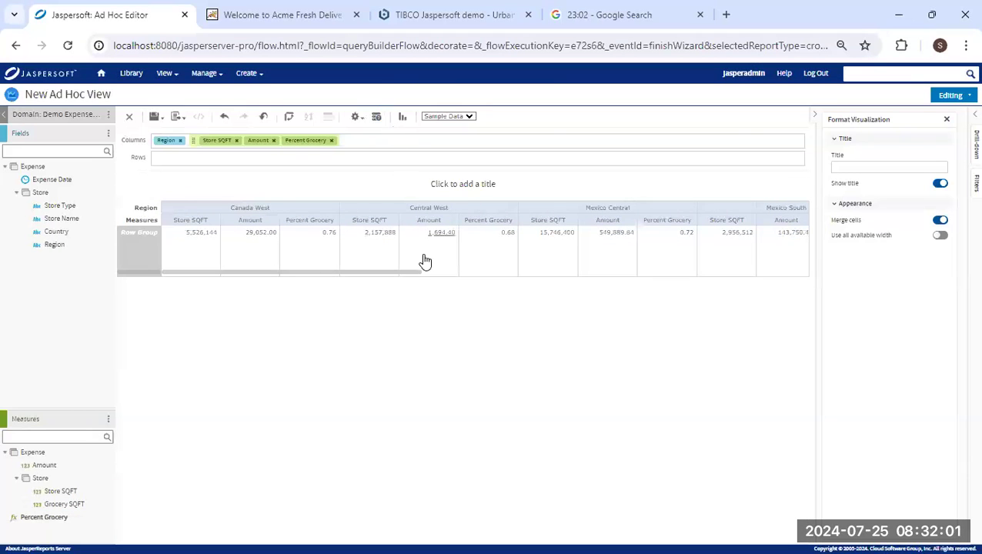
click(402, 116)
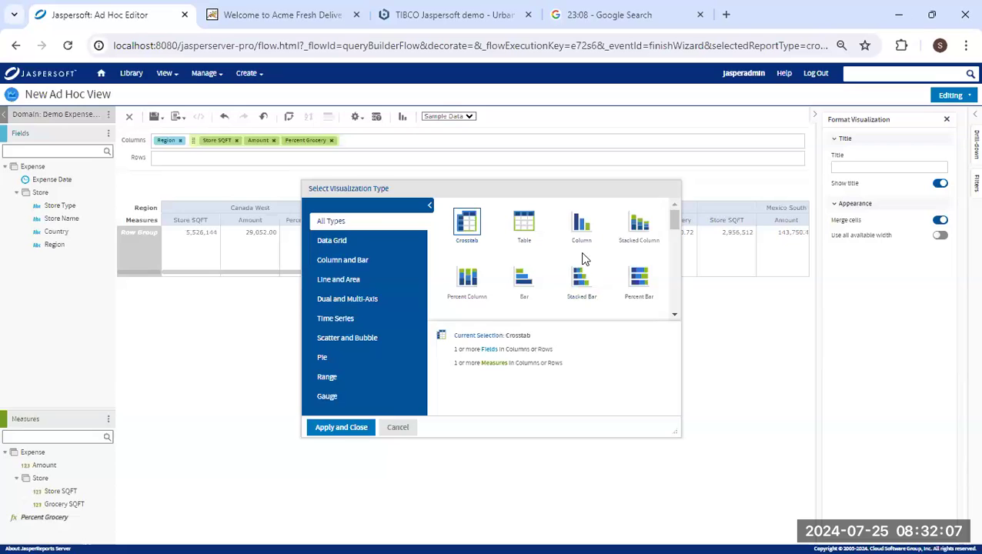
scroll(584, 250, down, 5)
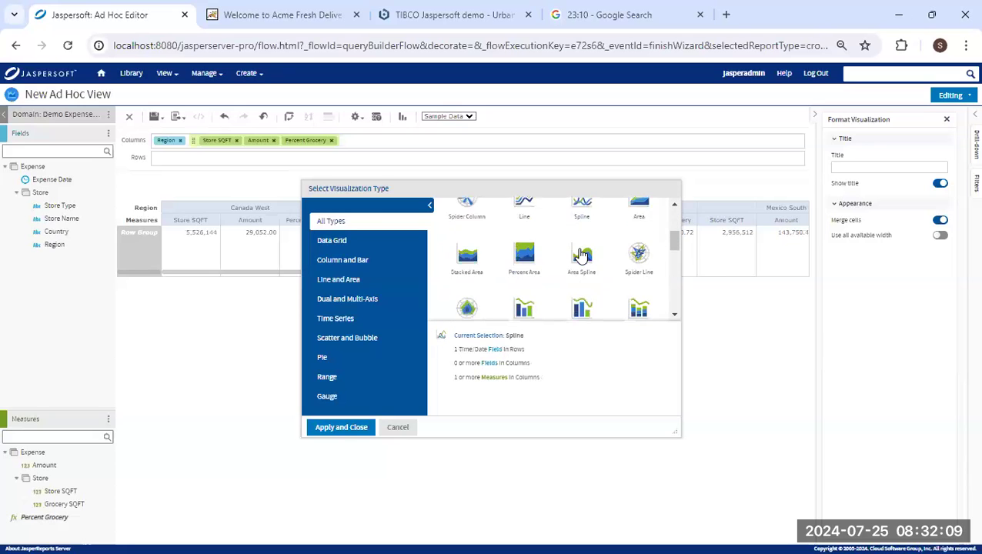
scroll(581, 255, down, 5)
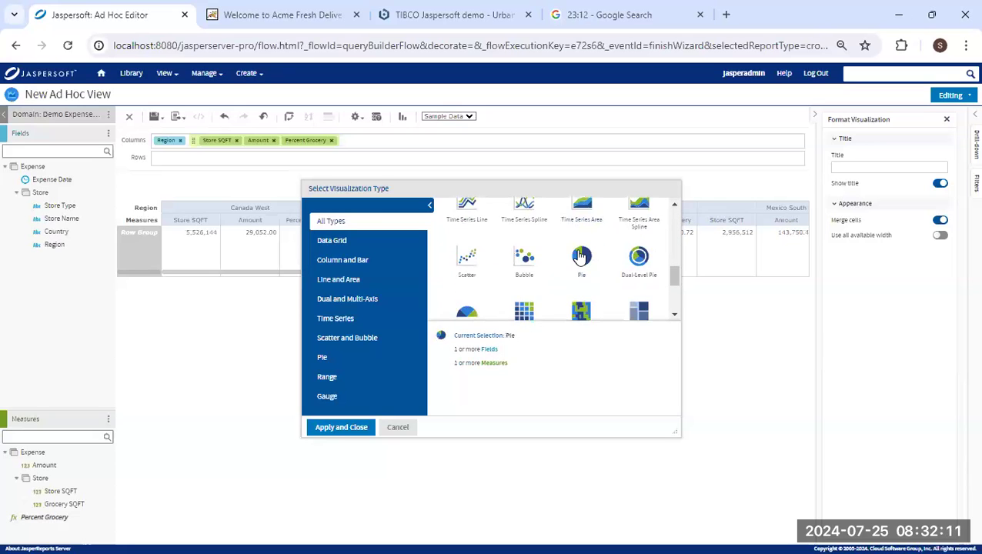
scroll(578, 256, up, 1)
click(523, 223)
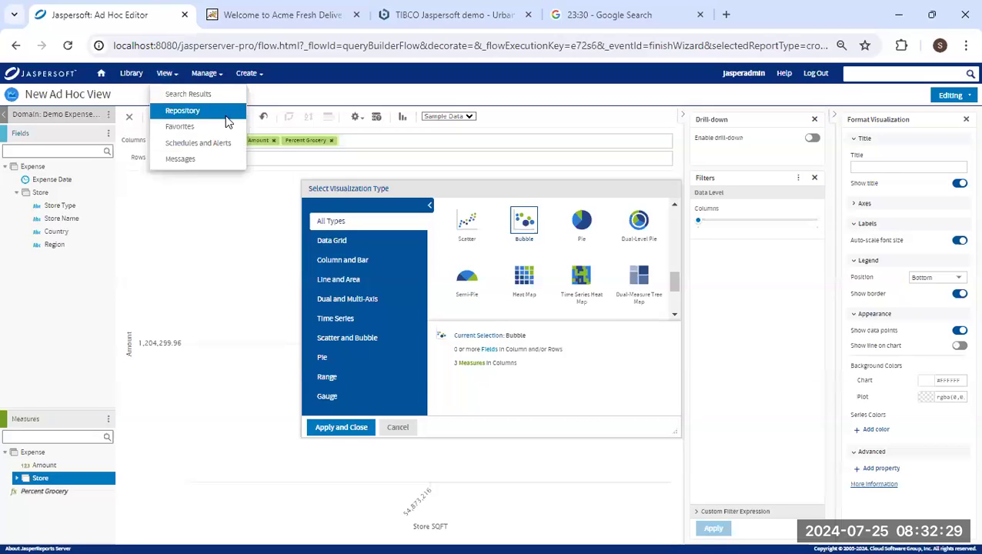
click(336, 428)
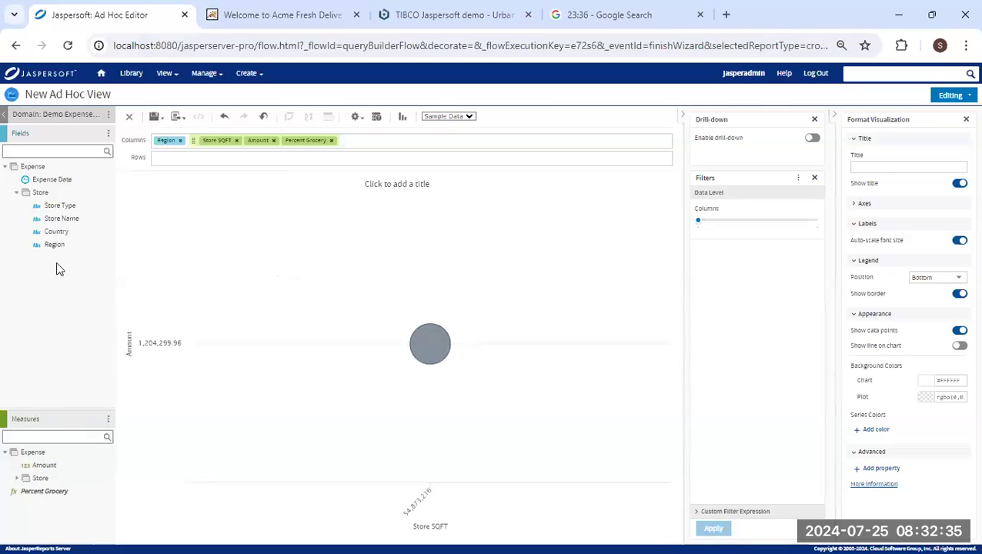
drag(62, 206, 181, 156)
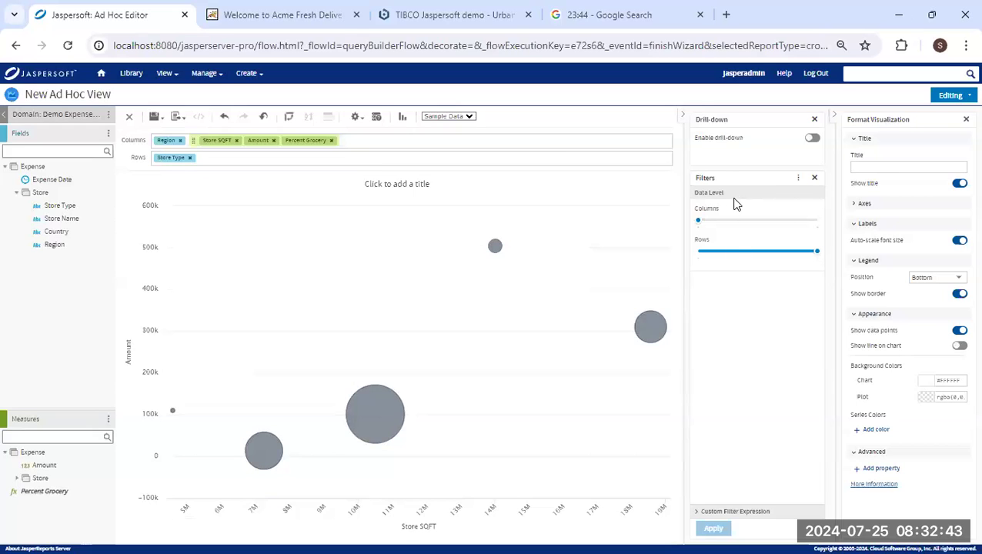
Show columns down to Region, move Amount before Store SQFT, and toggle drill-down on then off.
click(800, 221)
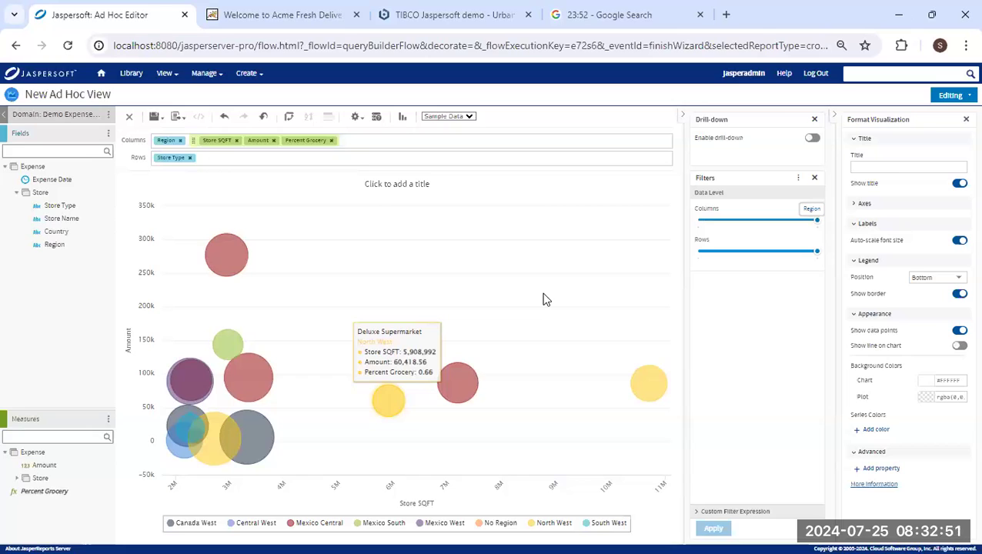
drag(261, 142, 217, 148)
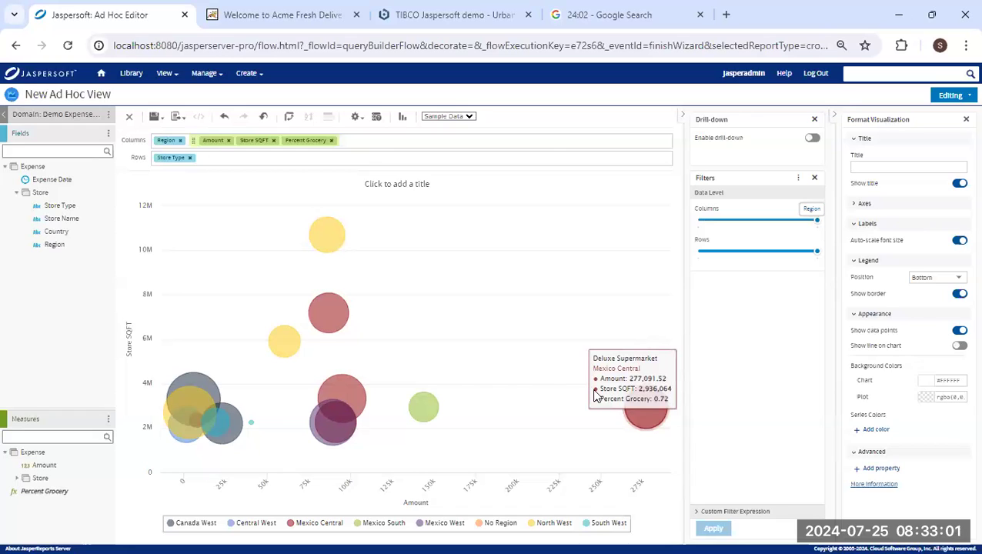
click(814, 140)
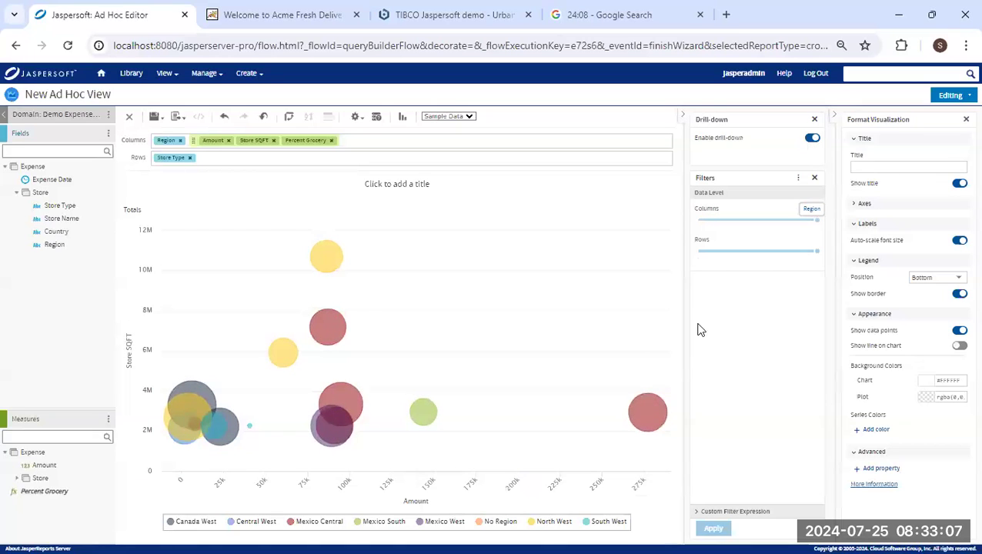
mouse_move(658, 416)
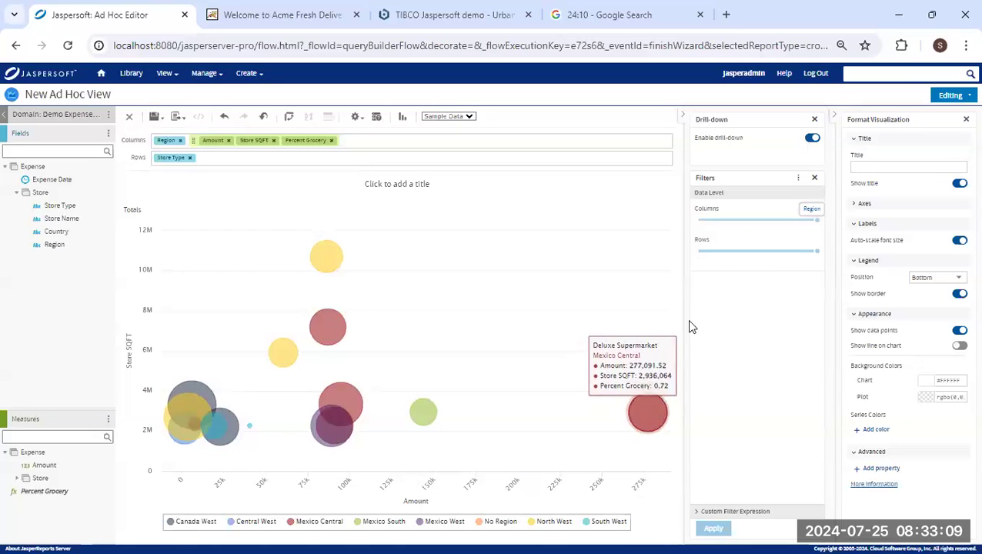
click(811, 141)
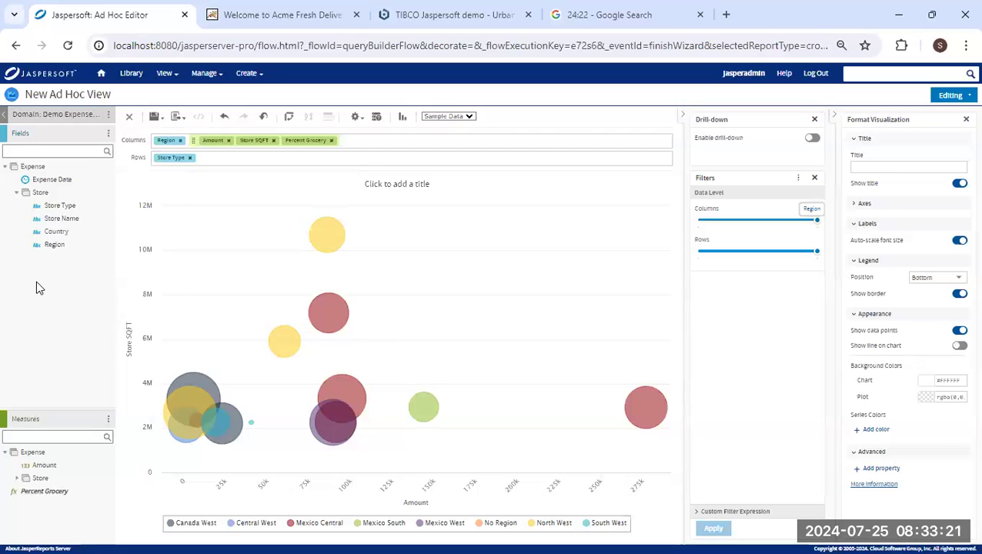
Add a Country filter set to 'is one of' Canada, Mexico and USA, excluding No Country.
drag(55, 231, 740, 302)
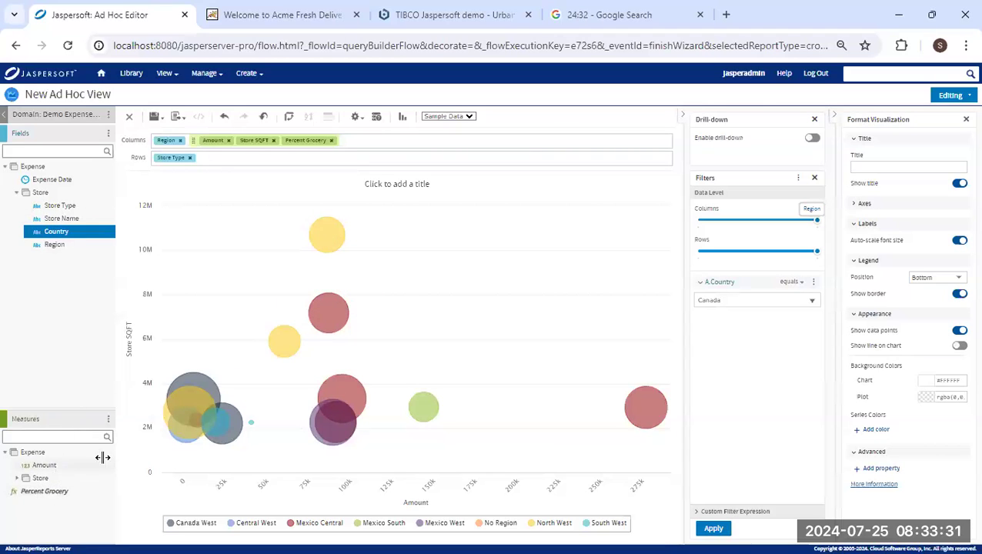
click(813, 282)
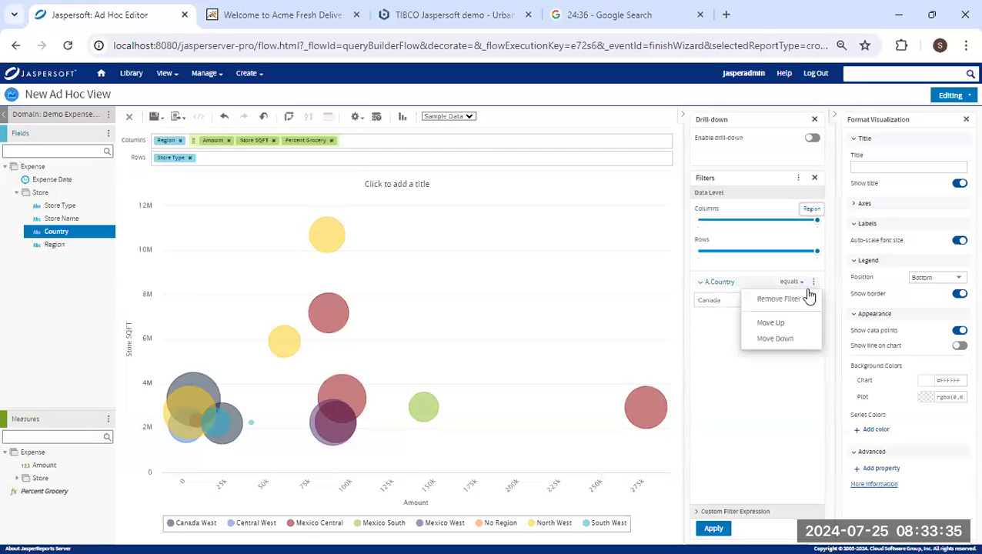
click(767, 406)
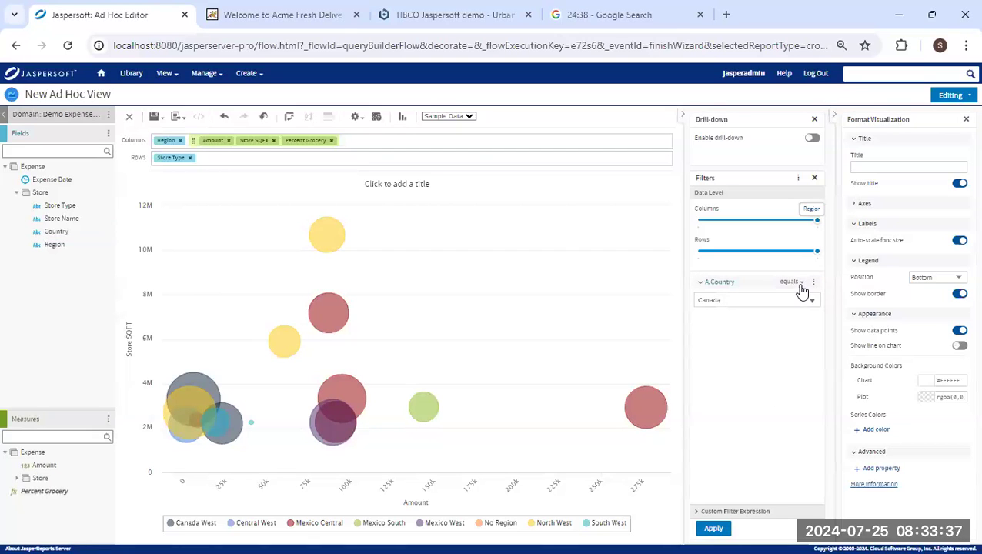
click(798, 285)
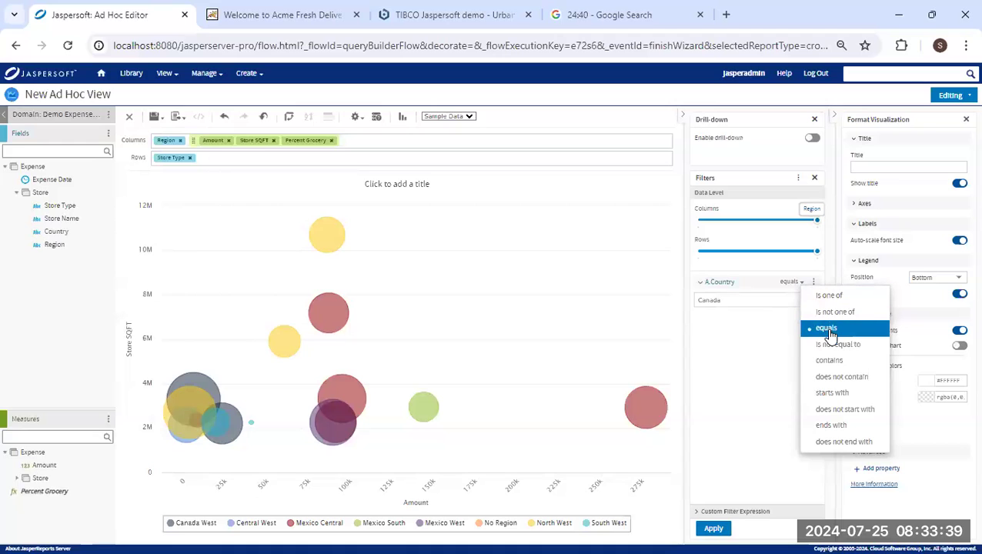
click(828, 295)
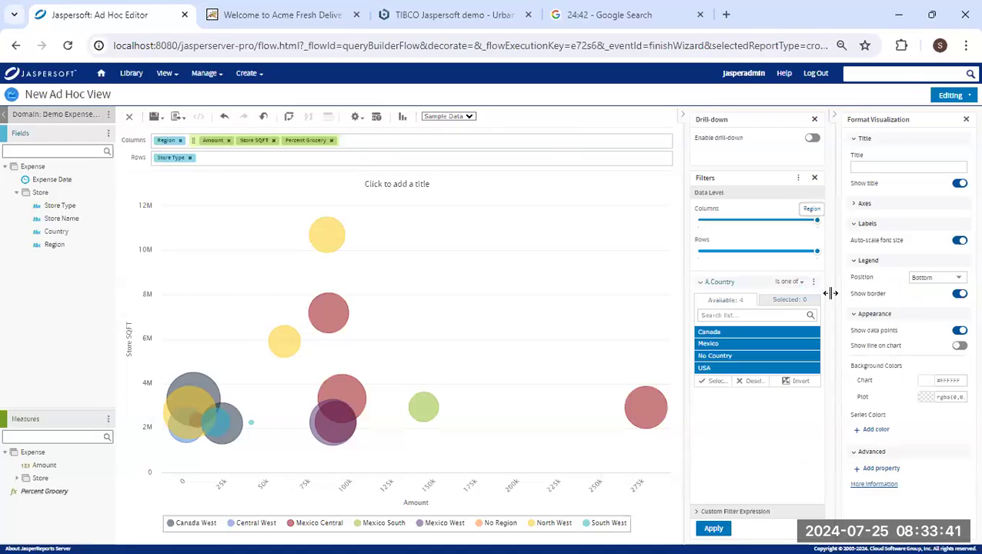
click(753, 356)
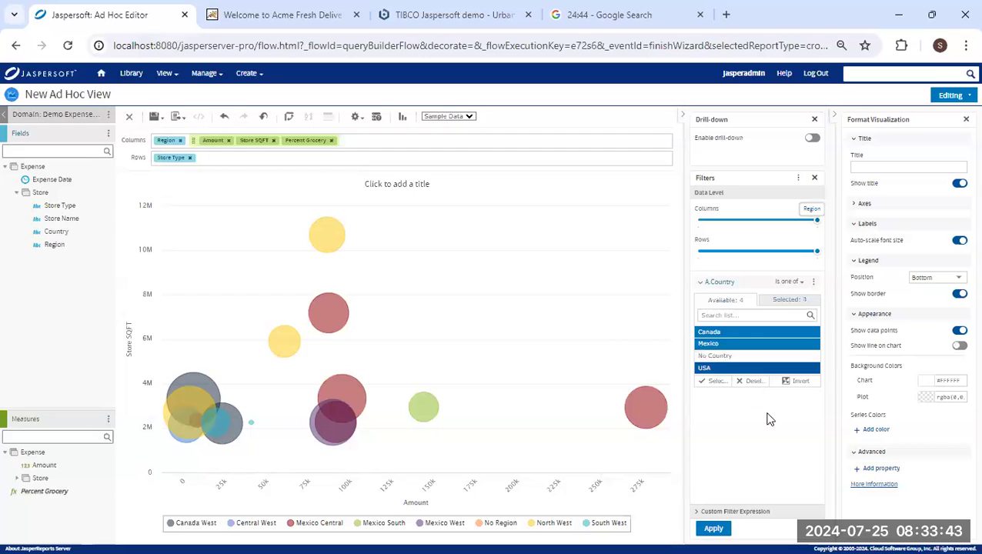
click(813, 283)
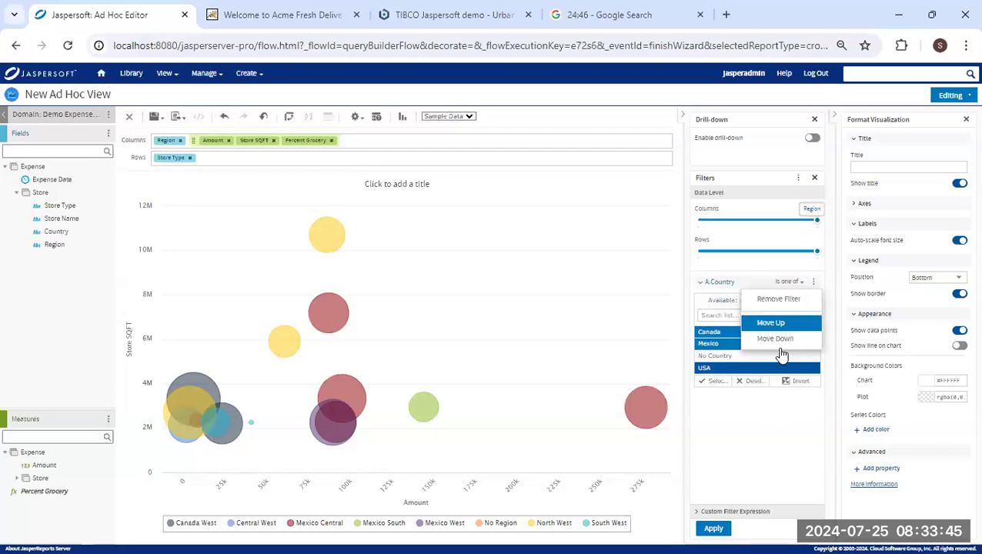
click(773, 419)
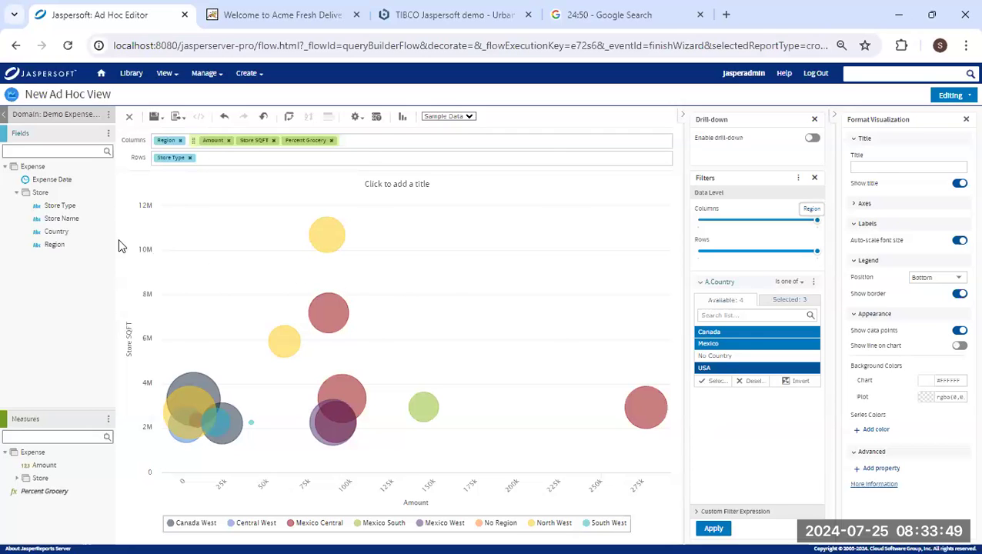
Add a Store Type filter set to 'is one of' all six types and apply the filters.
drag(69, 207, 720, 410)
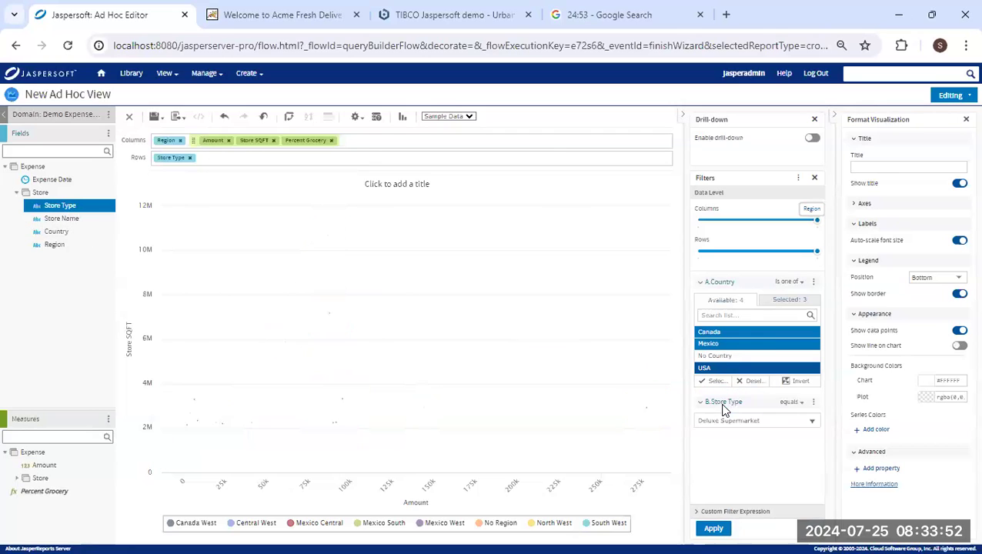
click(802, 406)
click(828, 391)
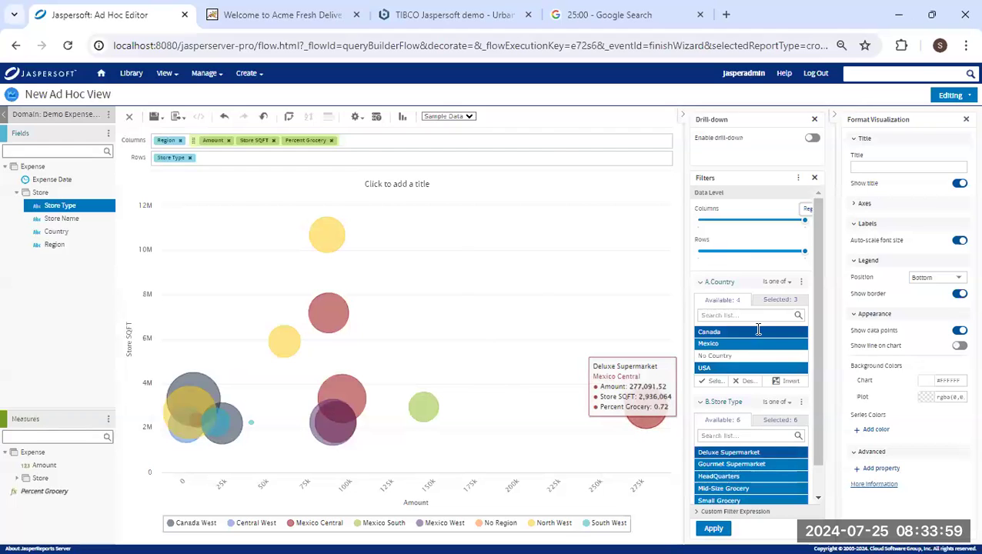
click(714, 529)
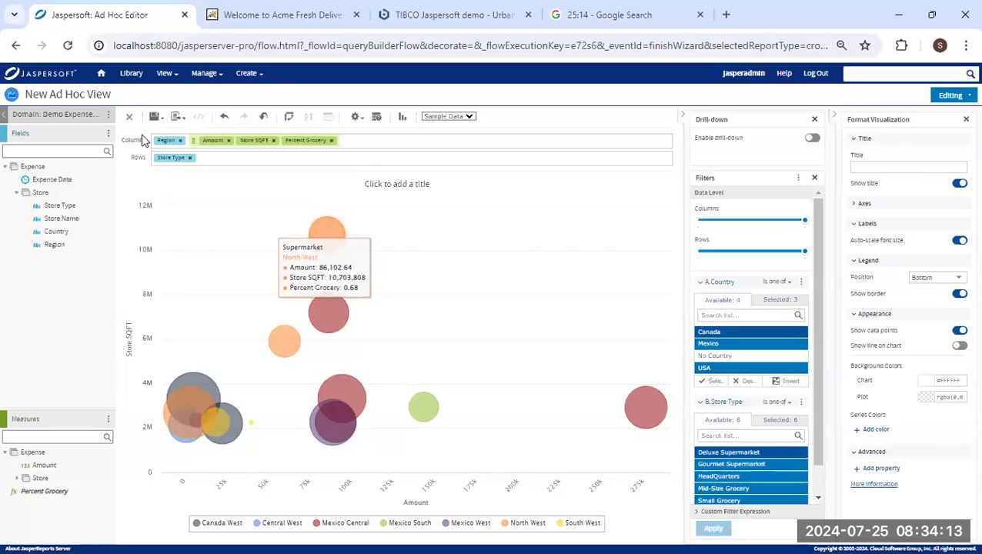
click(154, 116)
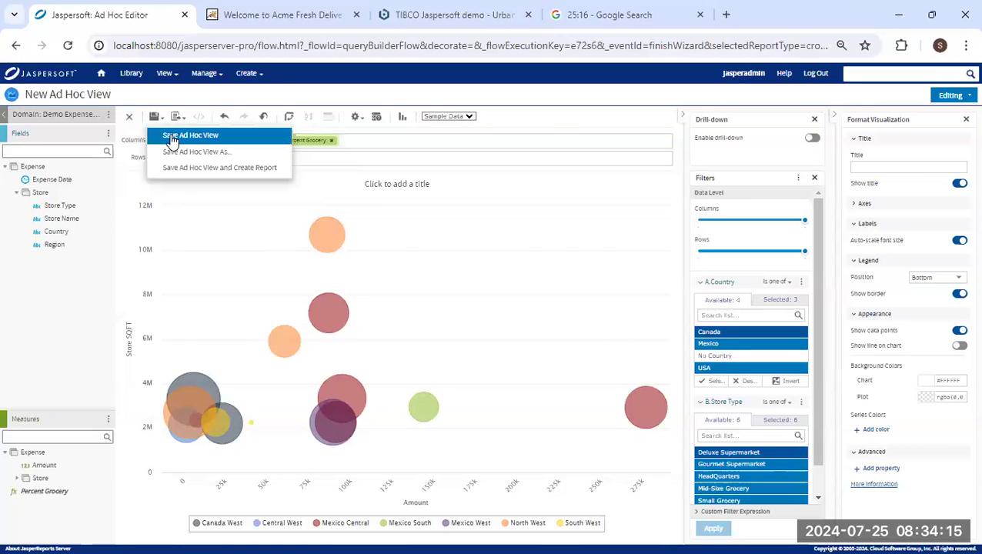
Save the view and a report named 'Expense by region, store type' in Embedded BI > Ad Hoc Components.
click(197, 166)
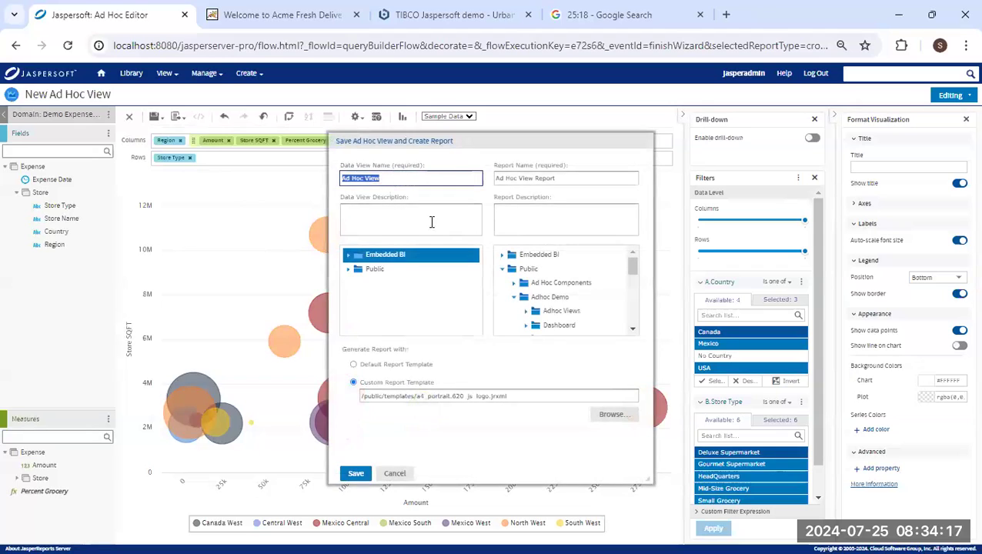
click(348, 255)
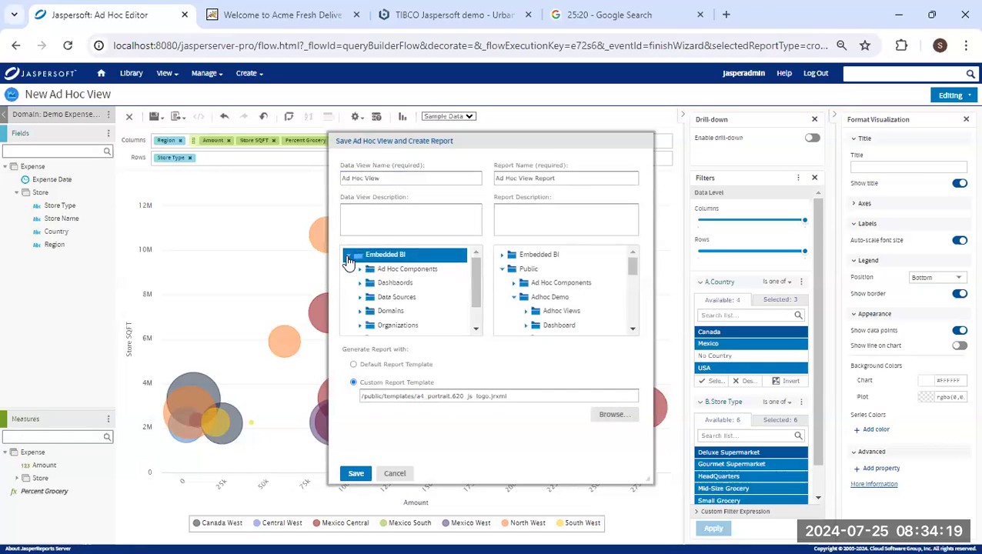
click(409, 269)
click(344, 178)
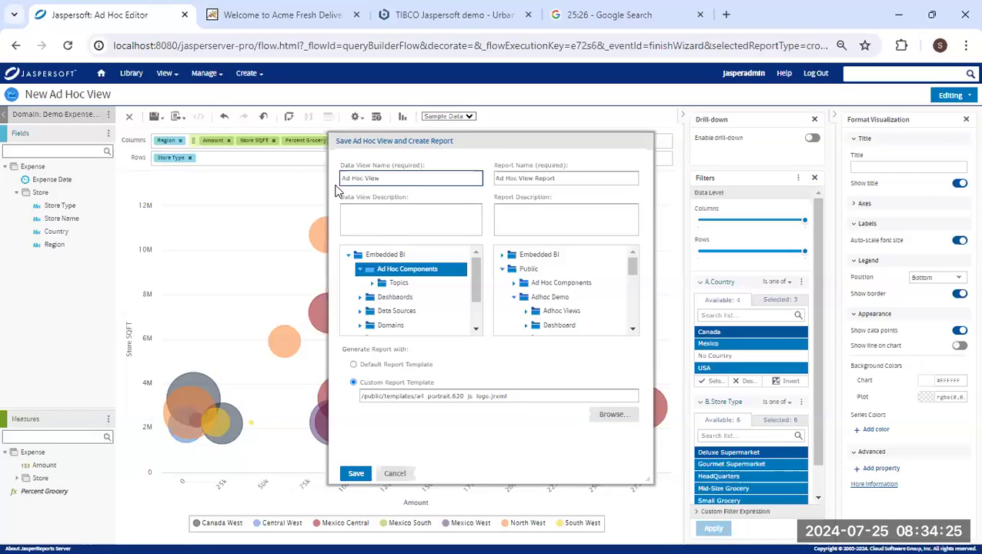
text(Expernse by region, store )
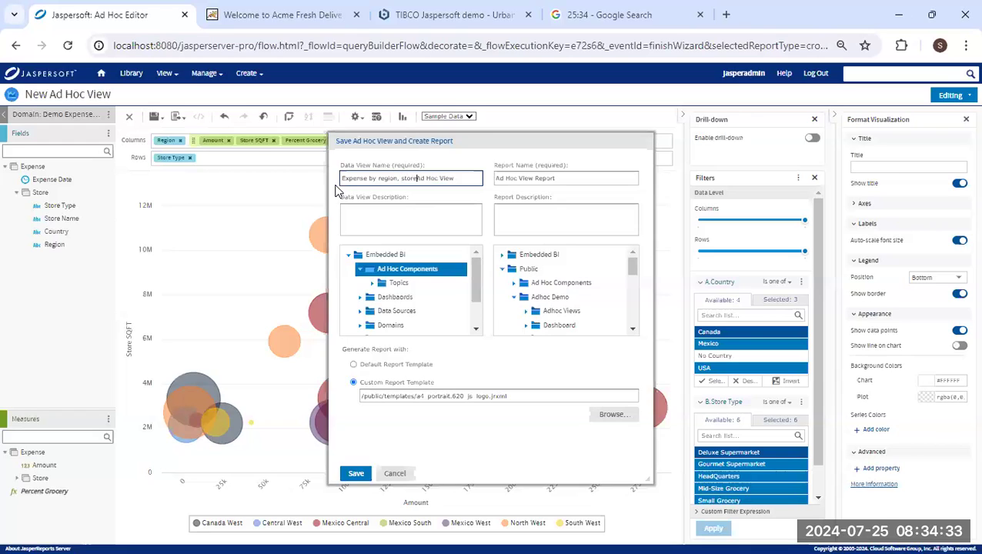
text(type)
drag(435, 178, 304, 182)
key(ctrl+c)
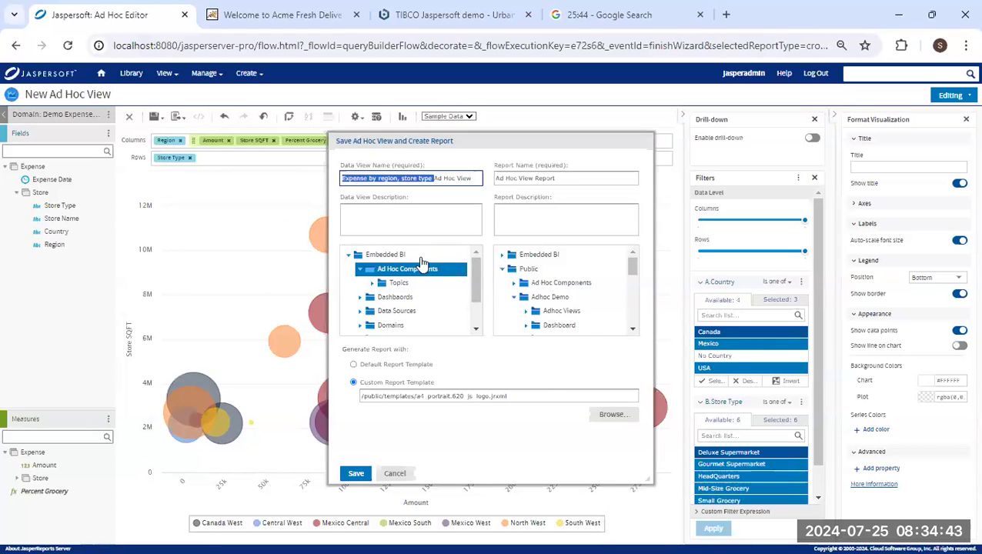
click(496, 178)
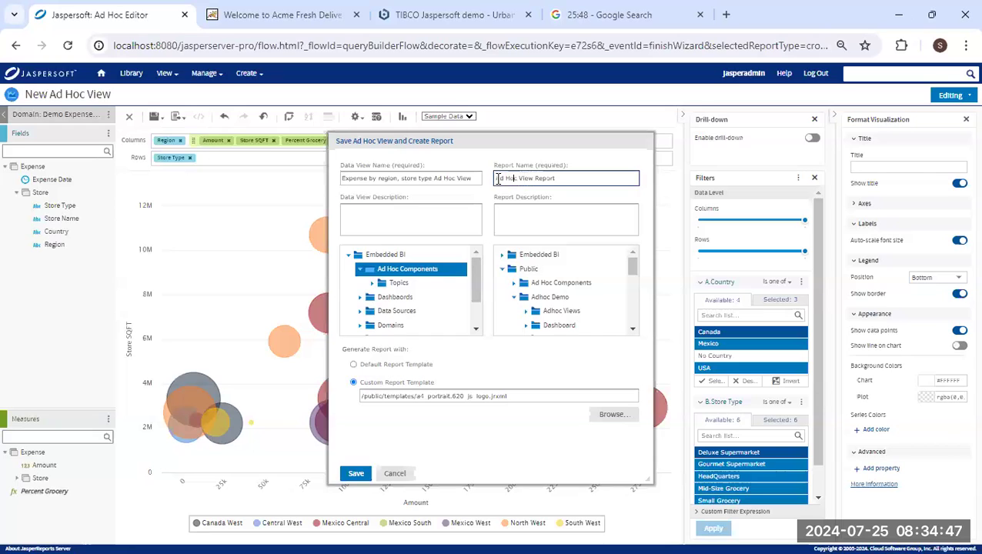
key(ctrl+v)
scroll(627, 277, down, 5)
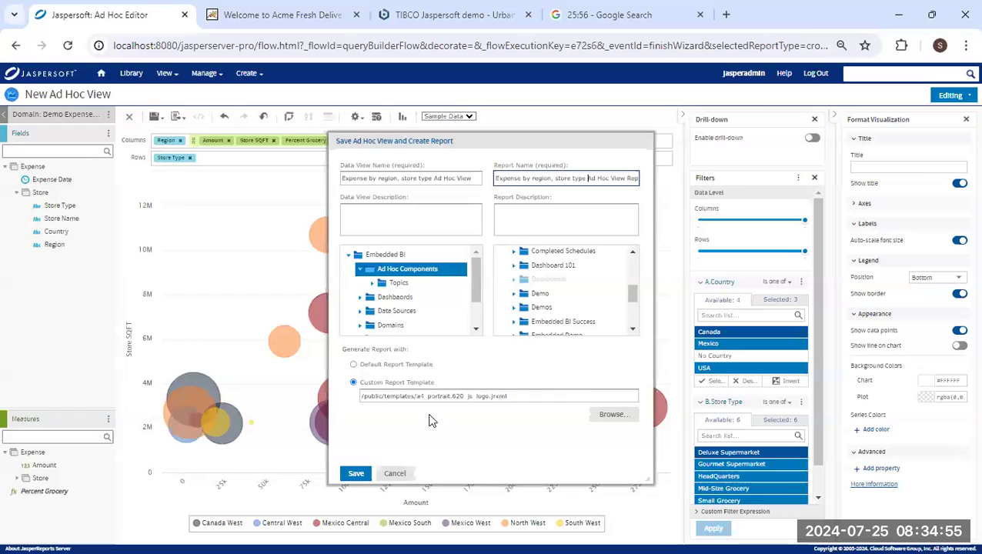
click(356, 474)
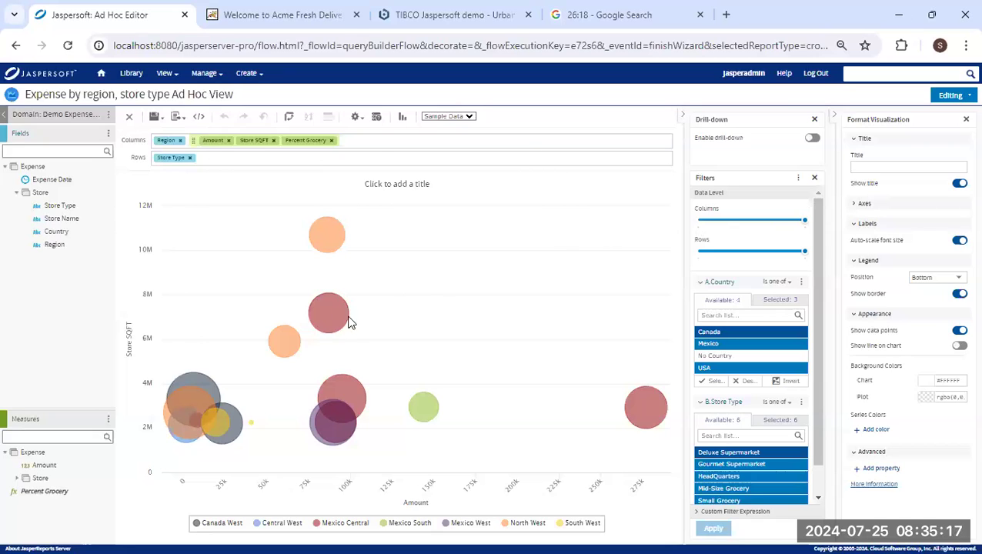
Create a new dashboard.
click(167, 74)
click(165, 73)
click(247, 73)
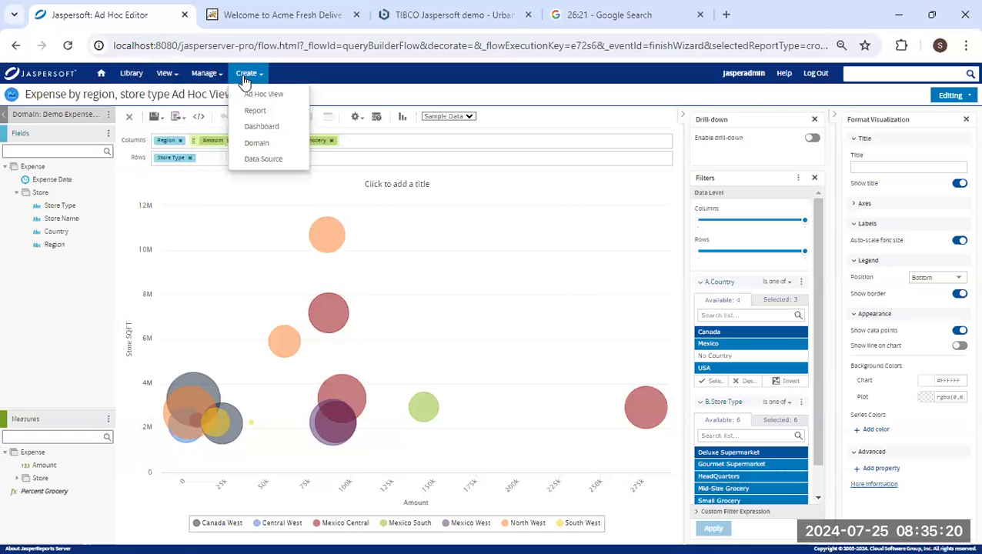
click(278, 127)
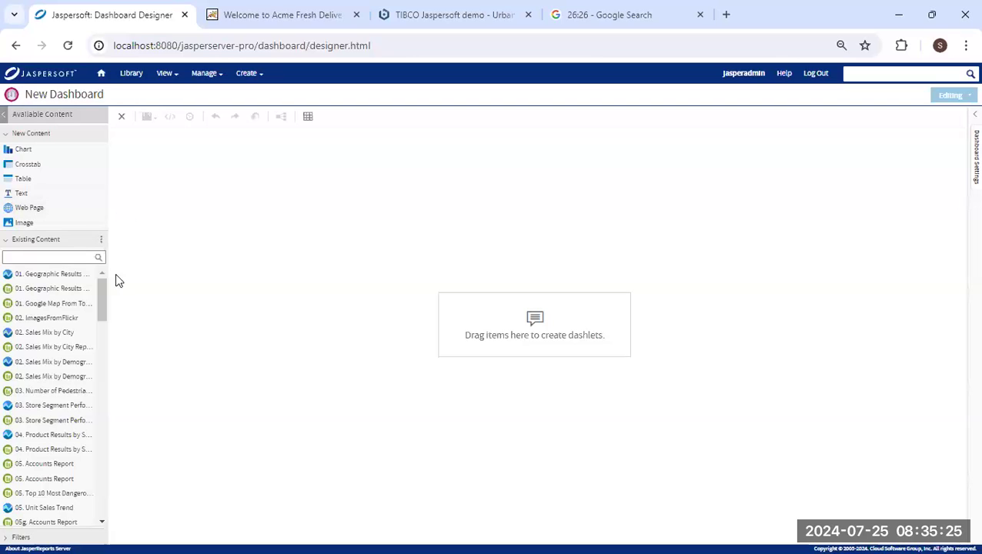
Widen the Available Content panel and drop a Text dashlet onto the canvas.
drag(108, 316, 150, 318)
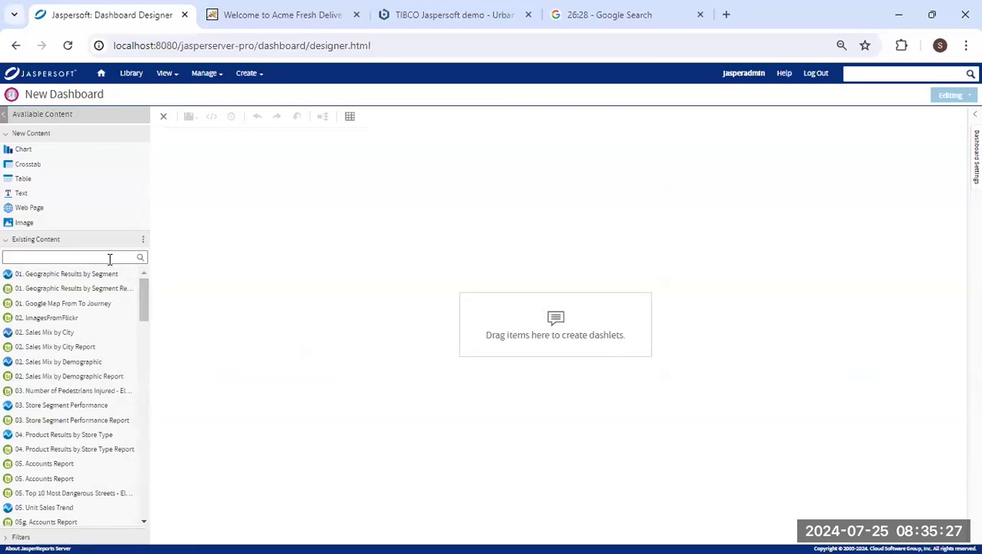
click(142, 240)
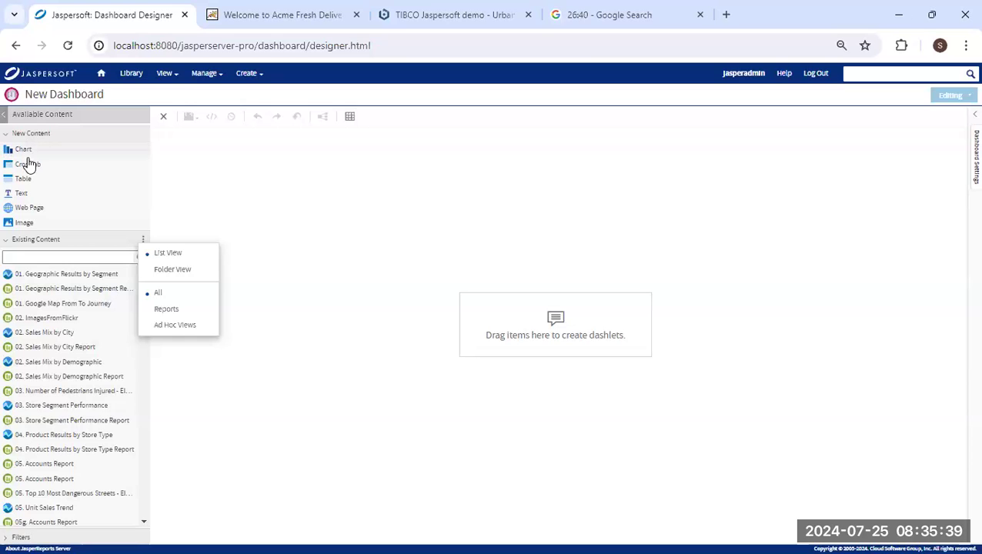
drag(26, 193, 591, 219)
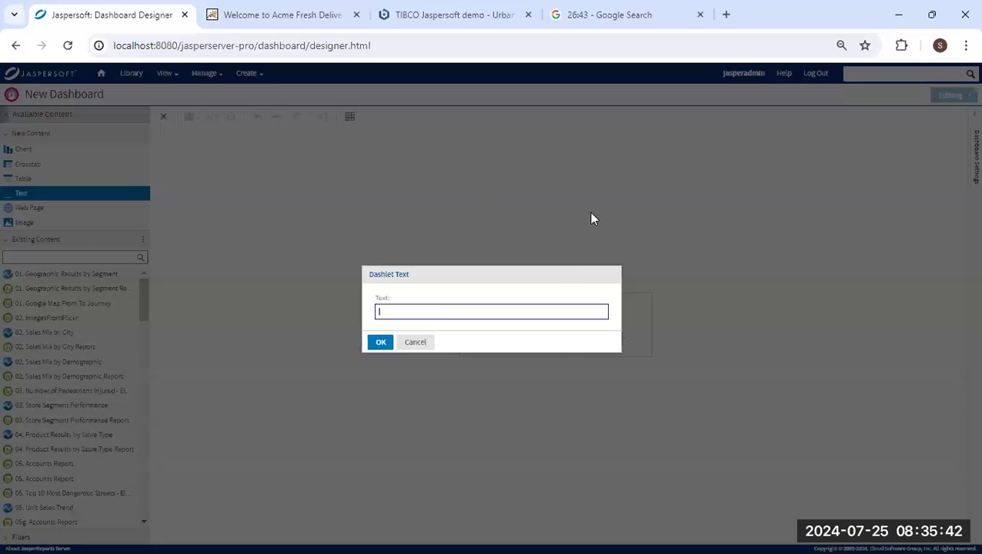
Enter '$P{Country} Expenses' as the text dashlet's content and confirm.
click(442, 313)
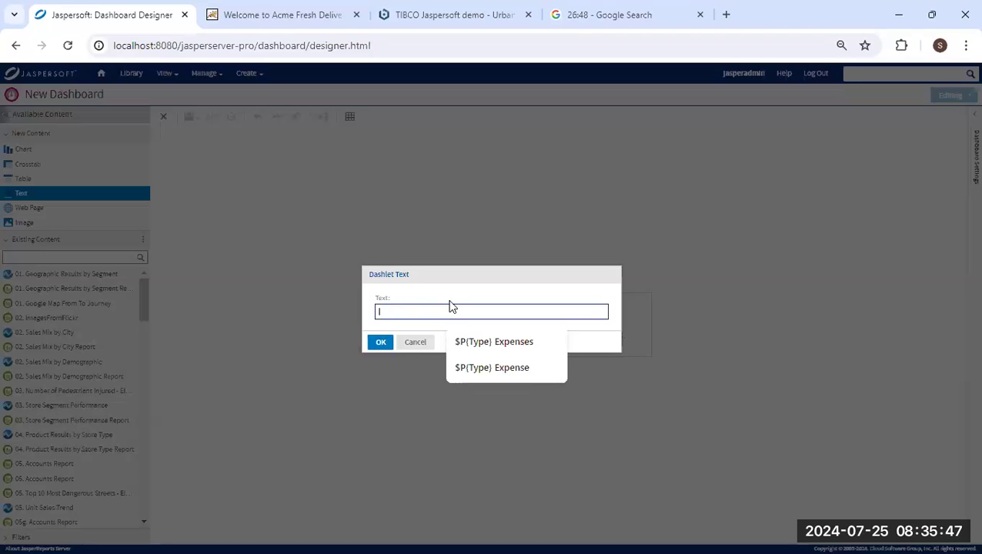
text($)
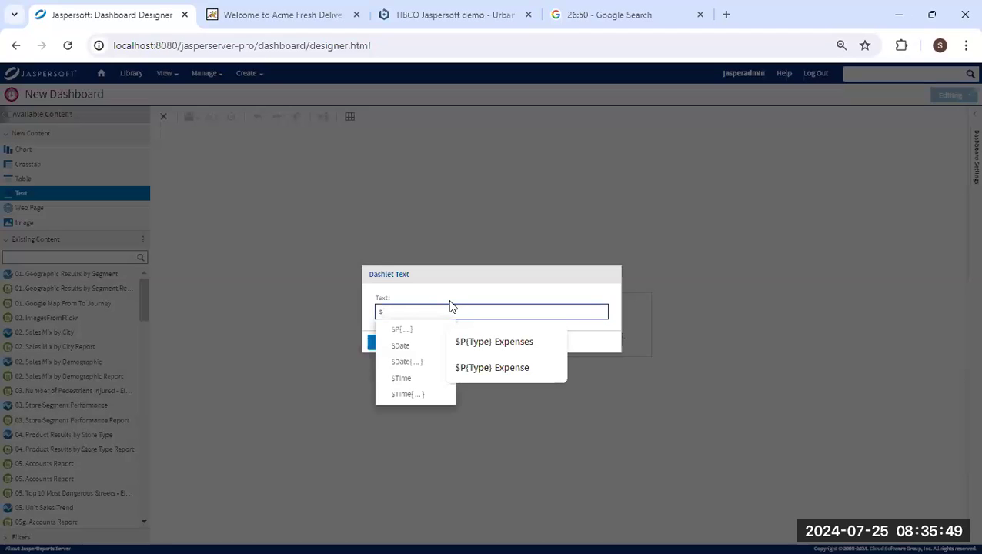
text(P)
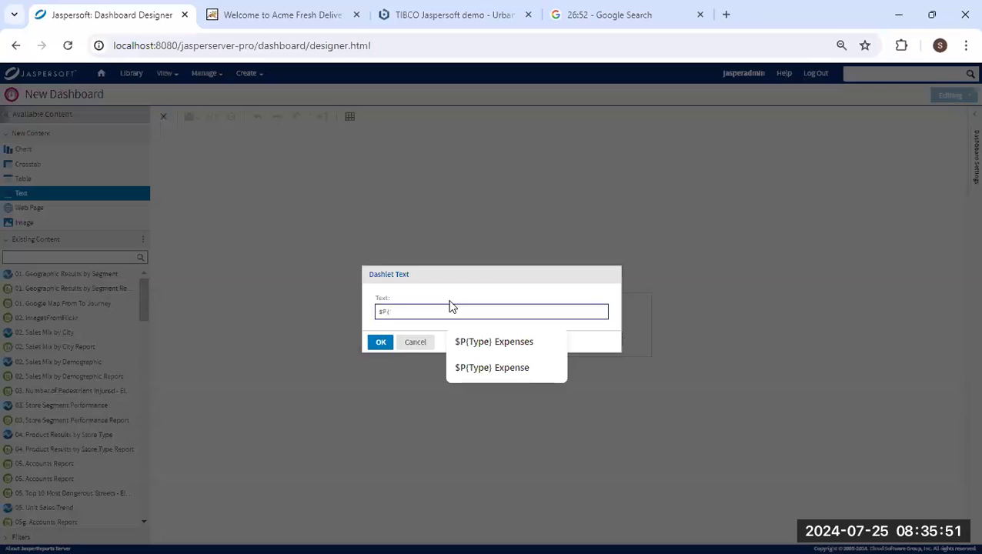
text({Country} Expenses)
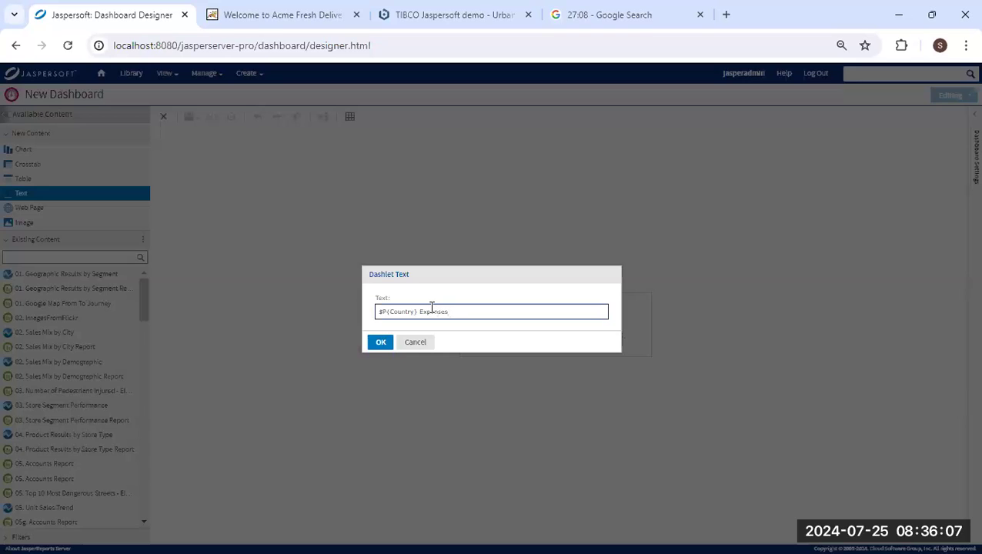
click(379, 343)
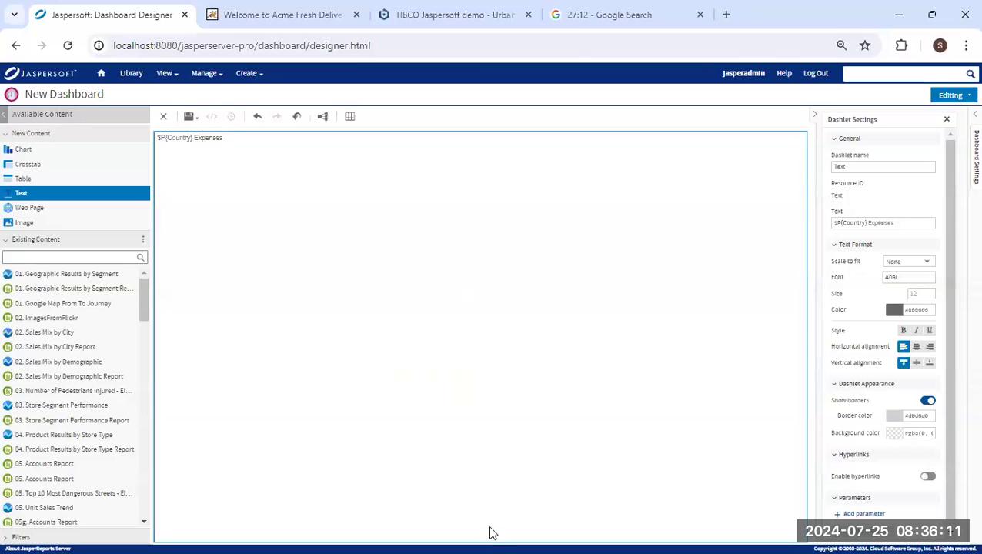
Shorten the title dashlet and make its text 26 pt, bold, centred horizontally and vertically.
drag(489, 541, 625, 167)
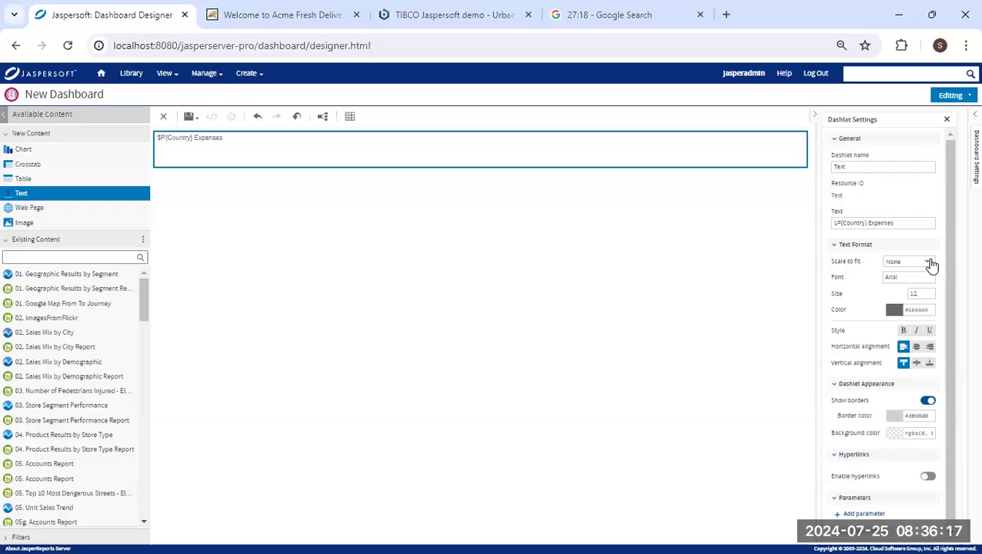
click(927, 297)
click(928, 292)
click(928, 291)
click(928, 292)
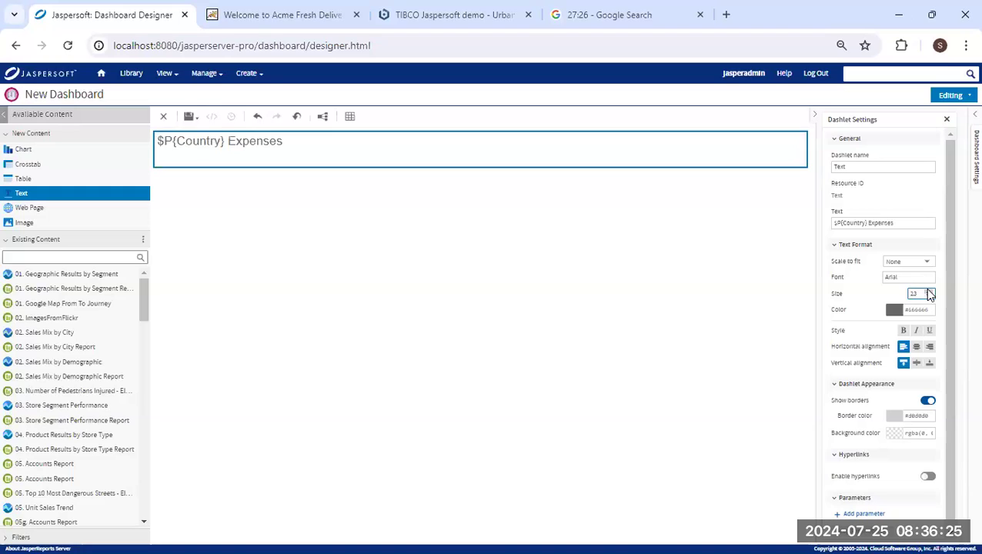
click(928, 292)
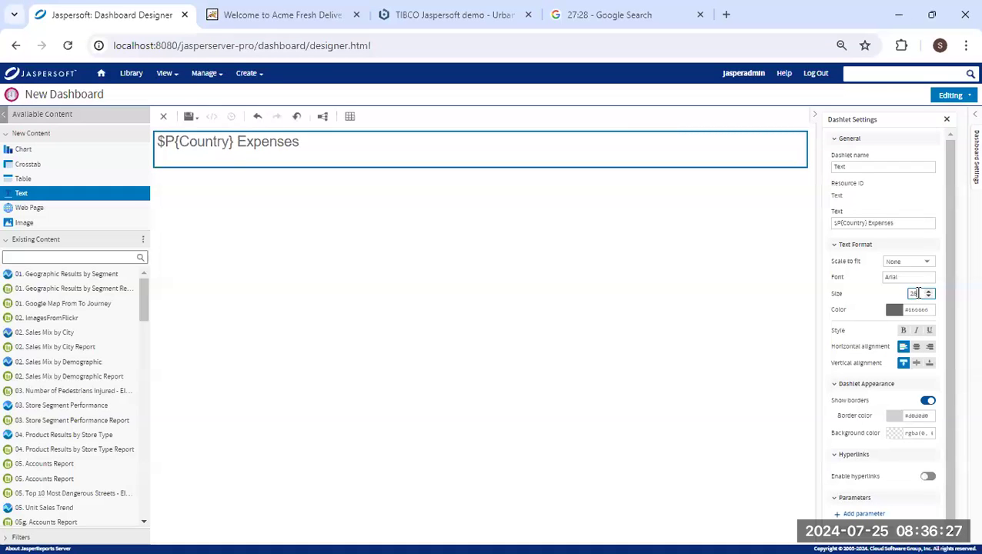
click(903, 330)
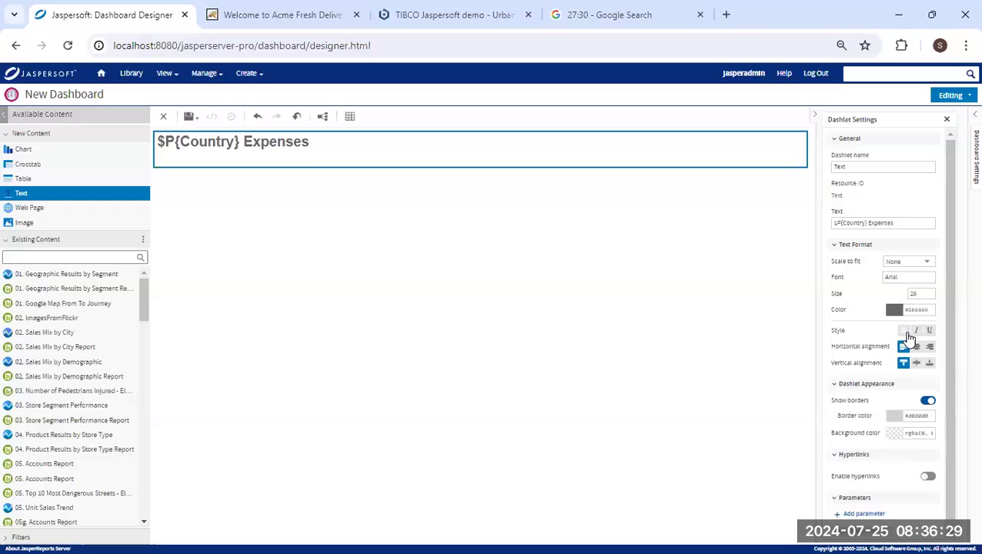
click(916, 346)
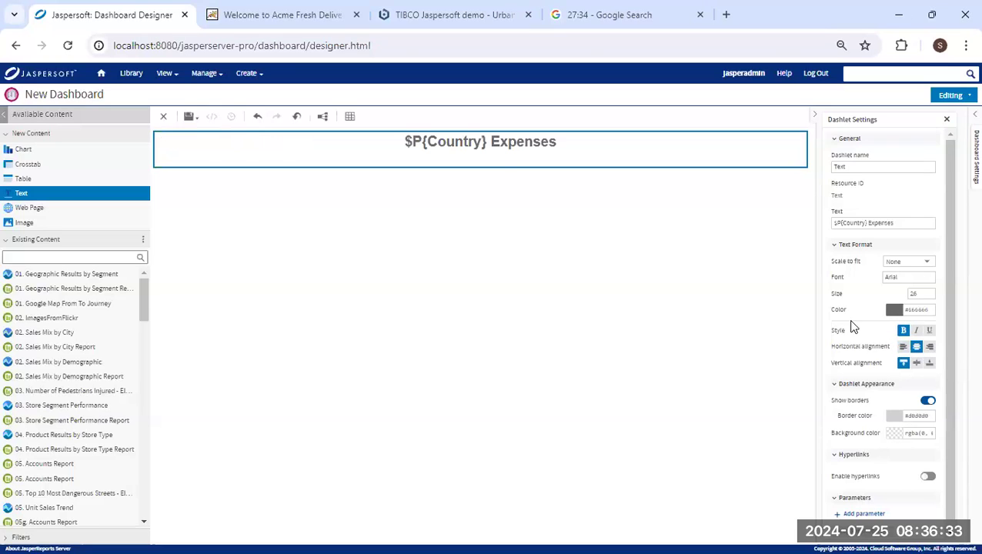
click(916, 363)
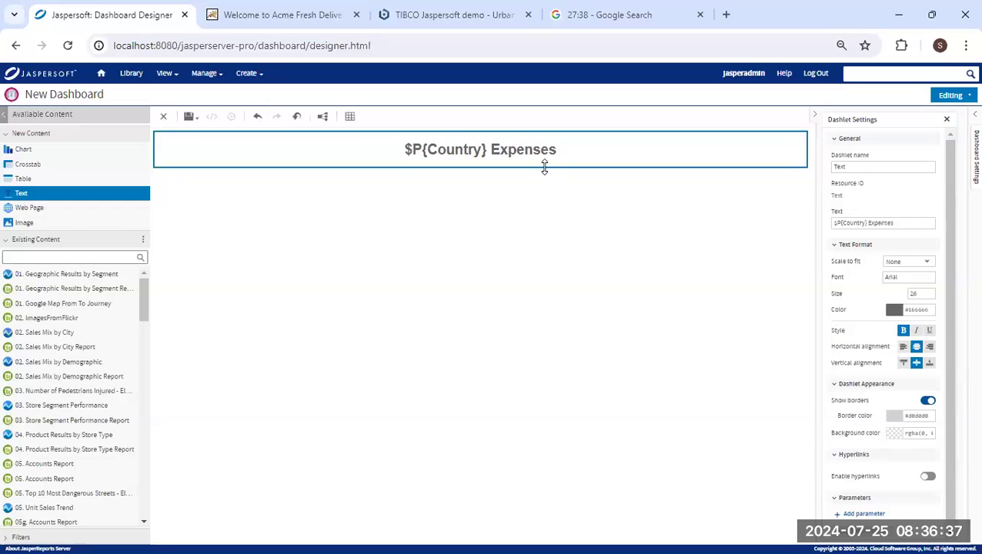
drag(544, 167, 548, 155)
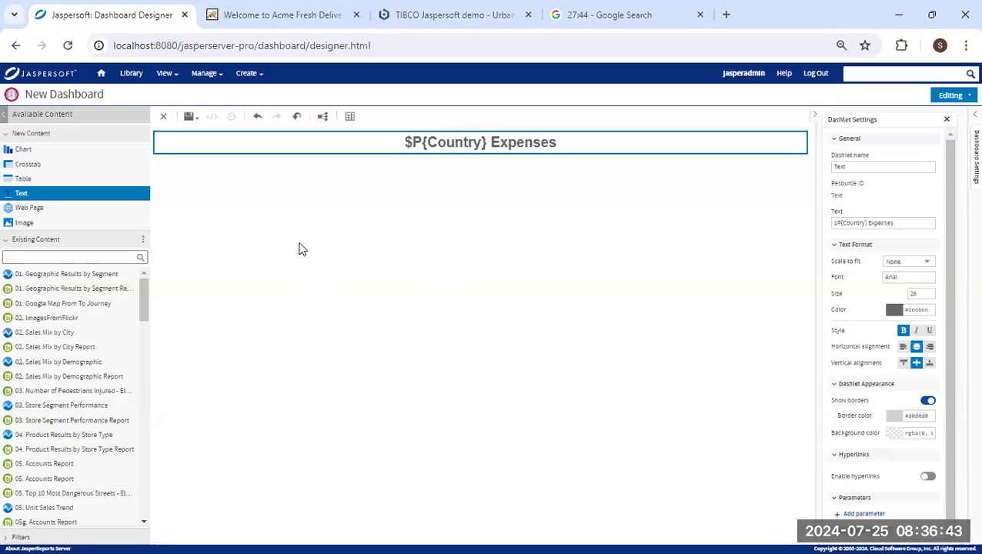
Switch Existing Content to folder view and add the Embedded BI > Reports Expense by account type report.
click(143, 239)
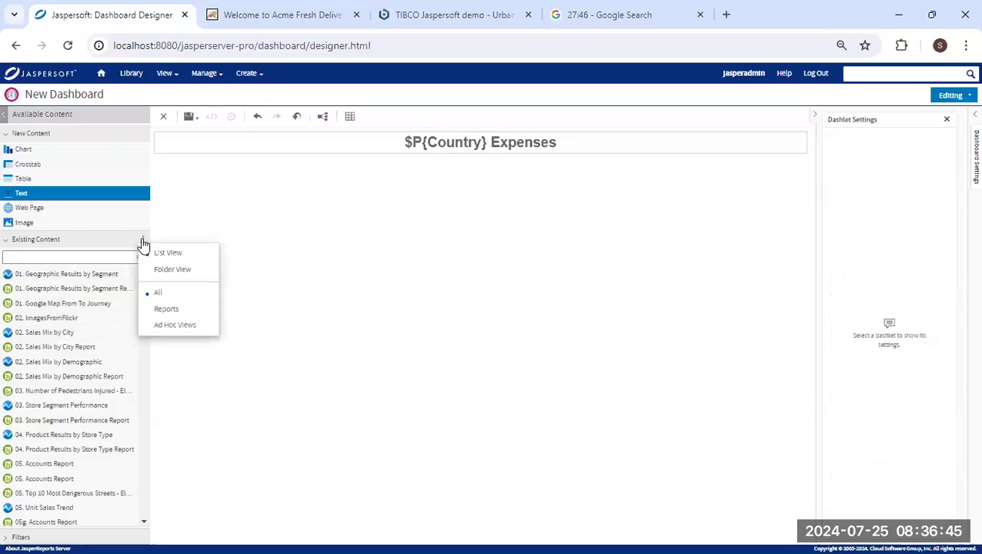
click(189, 278)
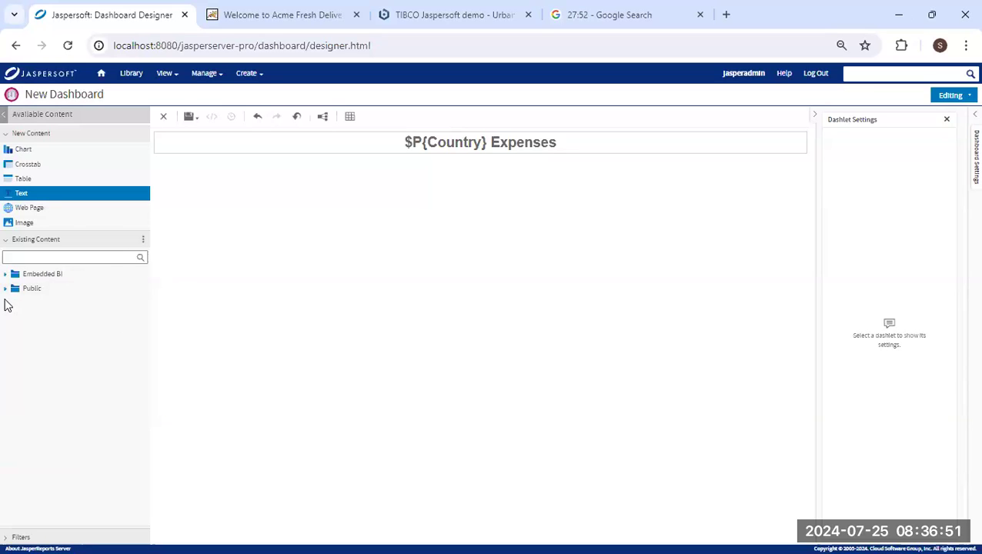
click(7, 275)
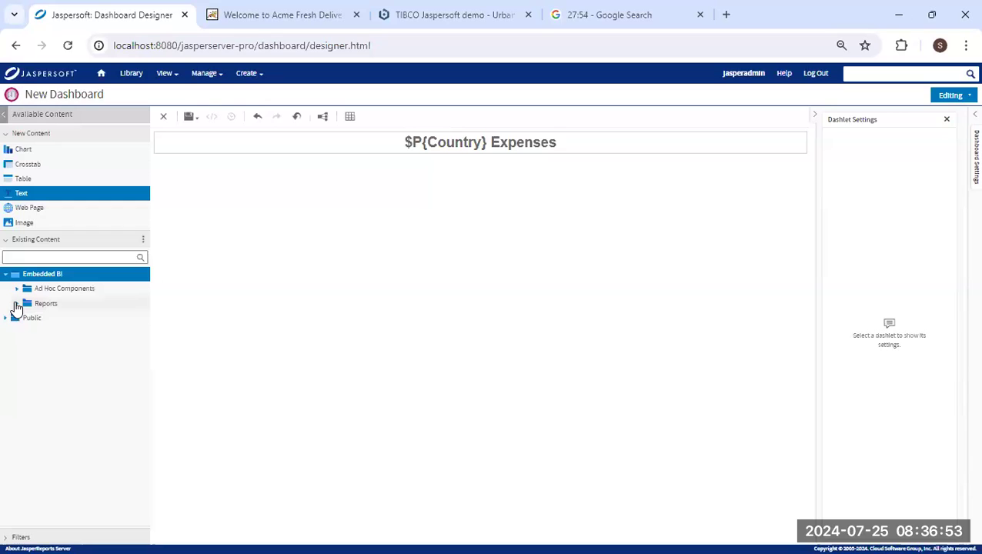
click(16, 305)
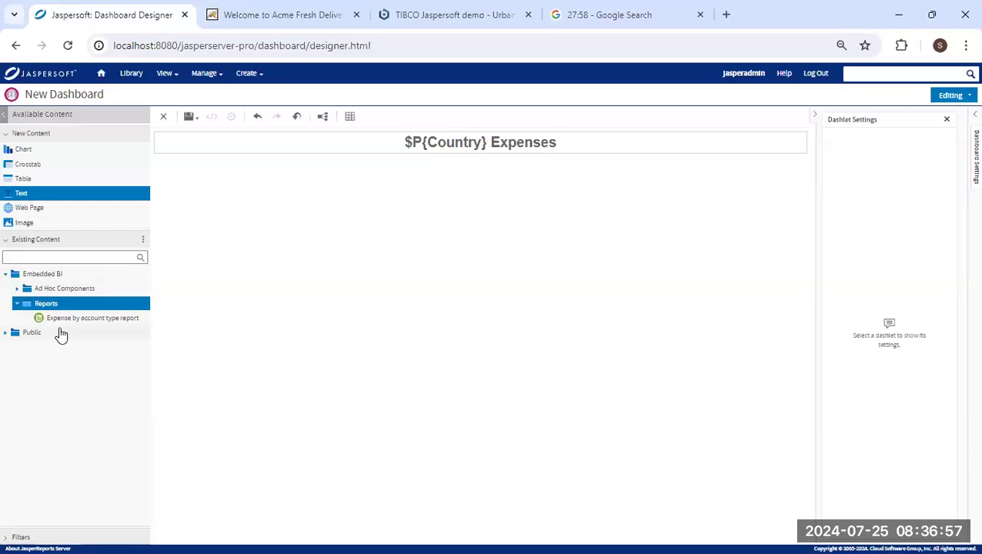
drag(71, 322, 408, 341)
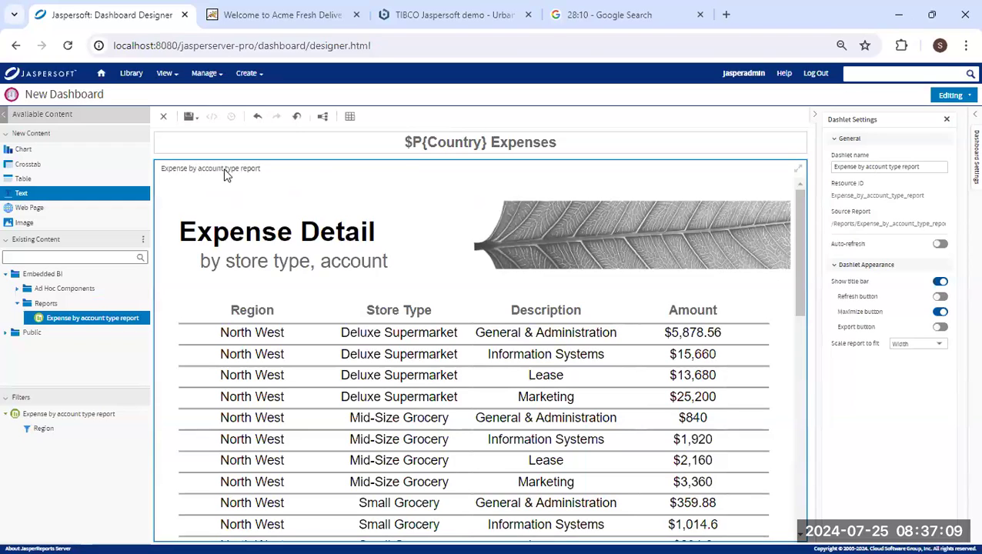
Rename the dashlet to 'Expense by account type' and show its refresh and export buttons.
double_click(910, 167)
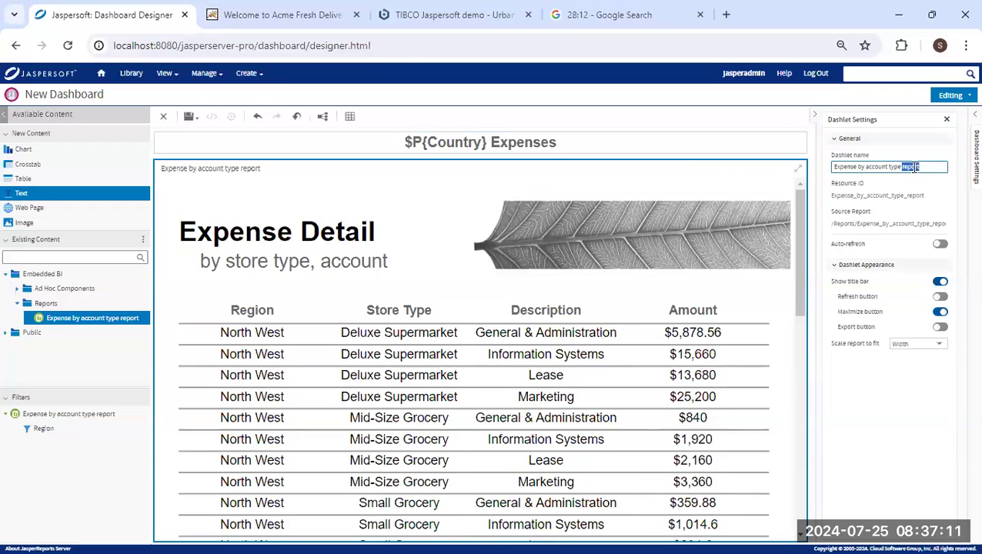
key(BackSpace)
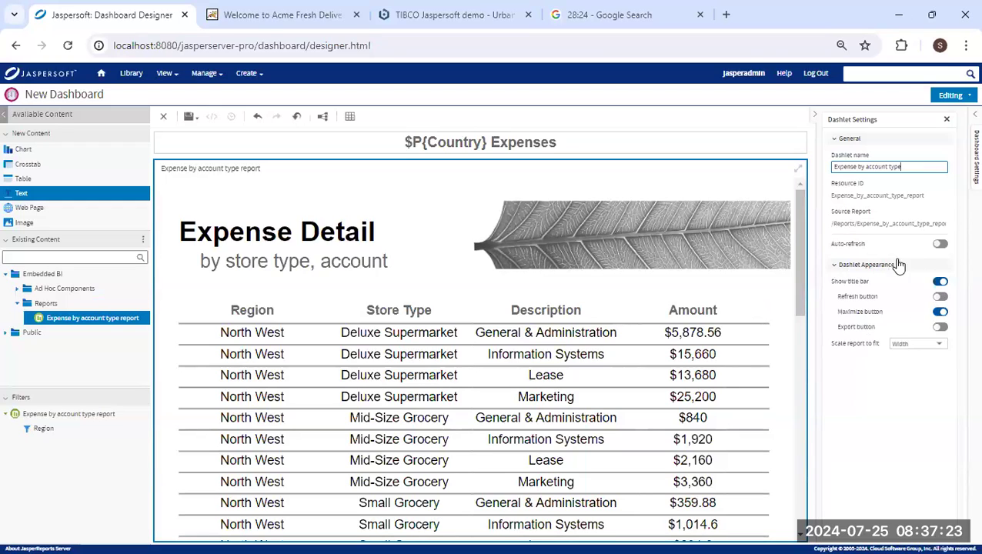
click(940, 297)
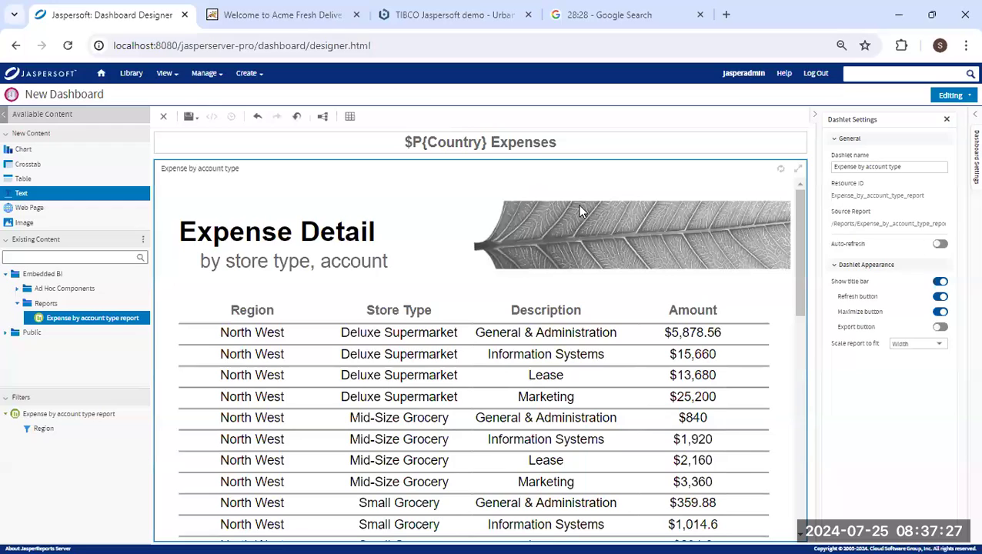
click(942, 328)
Place the Expense by region, store type bubble chart to the left of the report.
click(23, 290)
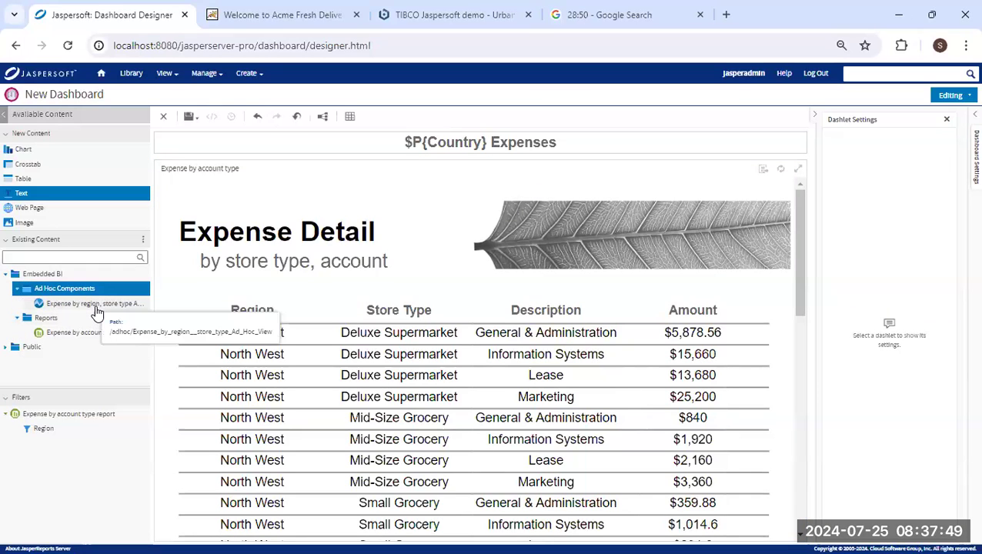
click(97, 305)
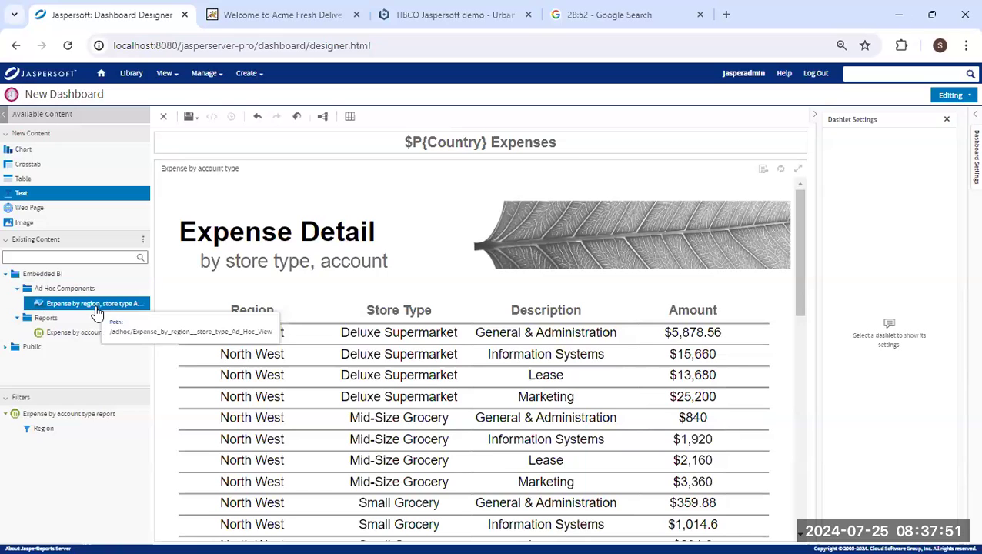
drag(99, 310, 244, 276)
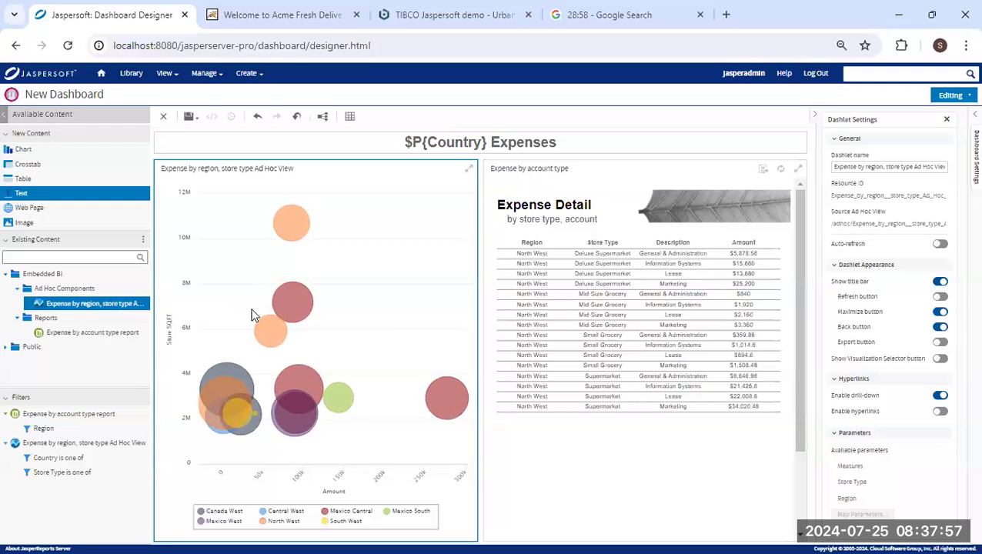
Browse Public > Embedded Demo > Adhoc Views and drag Expense By account, store type onto the dashboard.
click(9, 350)
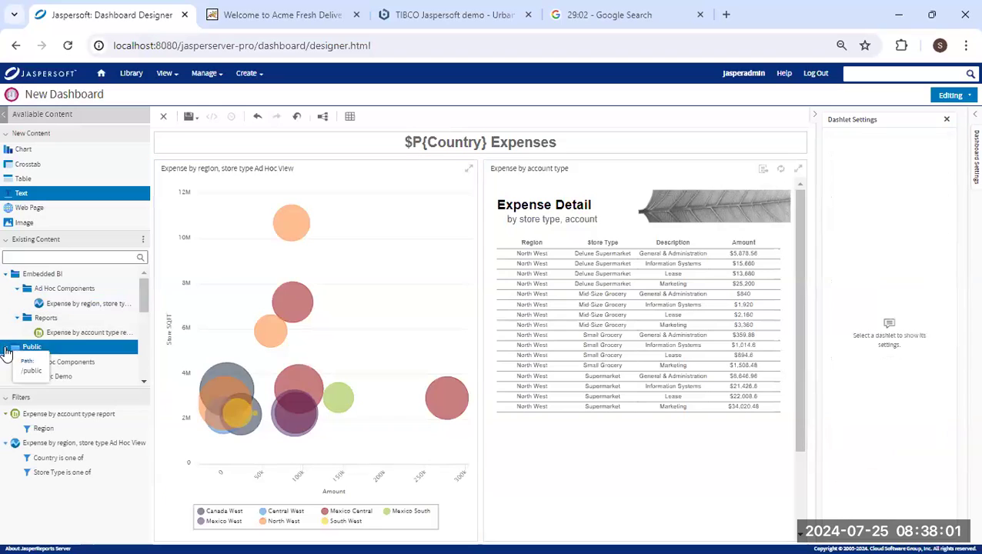
scroll(11, 359, down, 3)
click(16, 350)
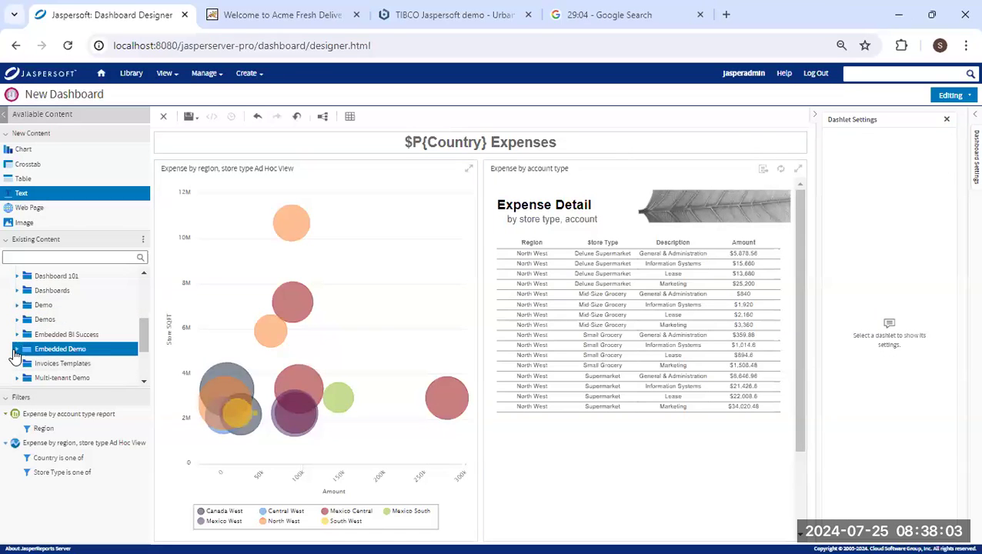
scroll(27, 370, down, 2)
scroll(15, 354, up, 2)
click(16, 351)
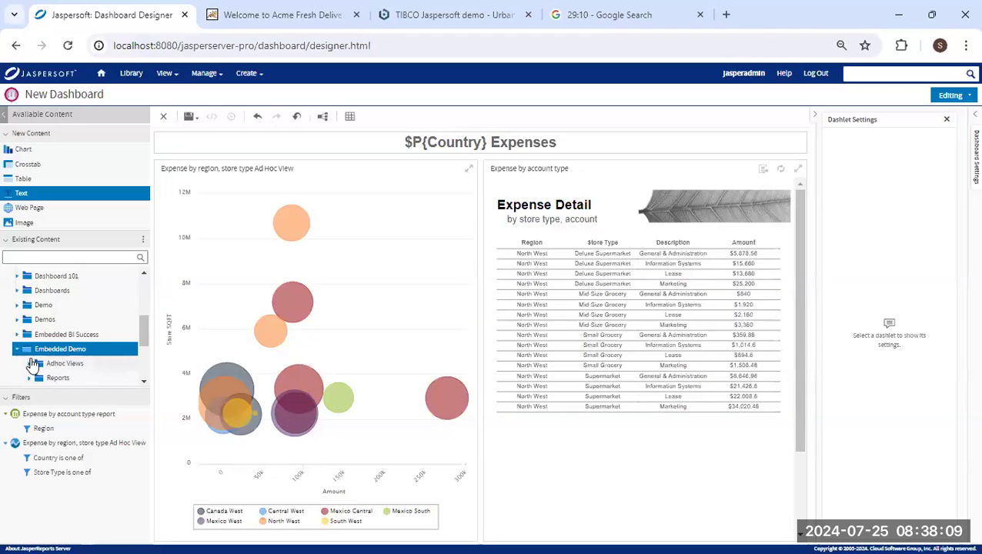
scroll(30, 362, down, 2)
scroll(34, 338, up, 2)
scroll(36, 347, down, 1)
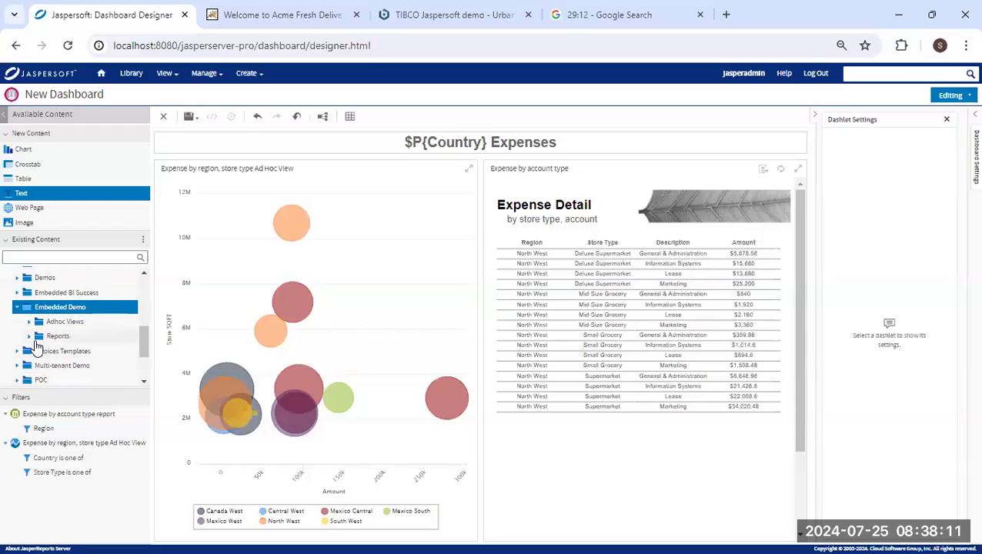
click(29, 323)
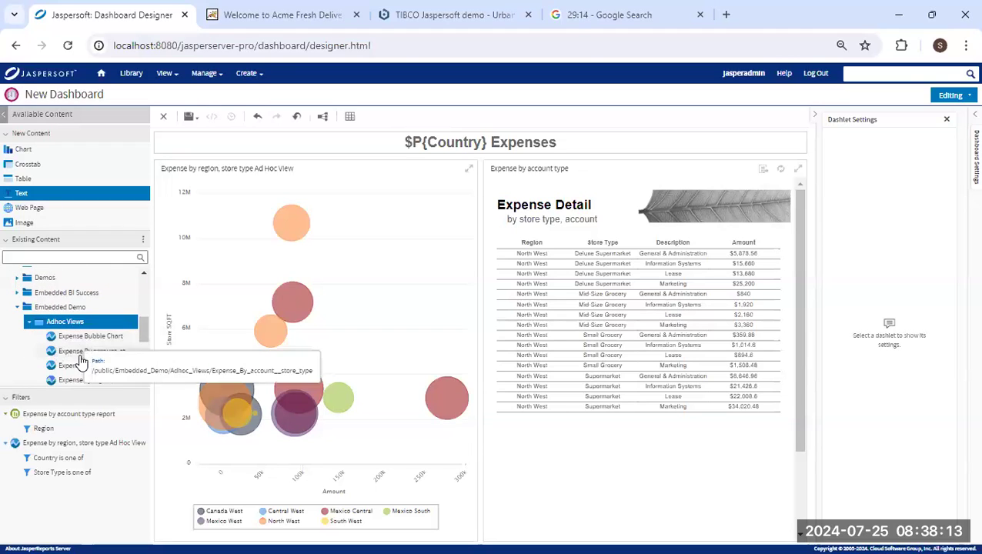
scroll(100, 377, down, 2)
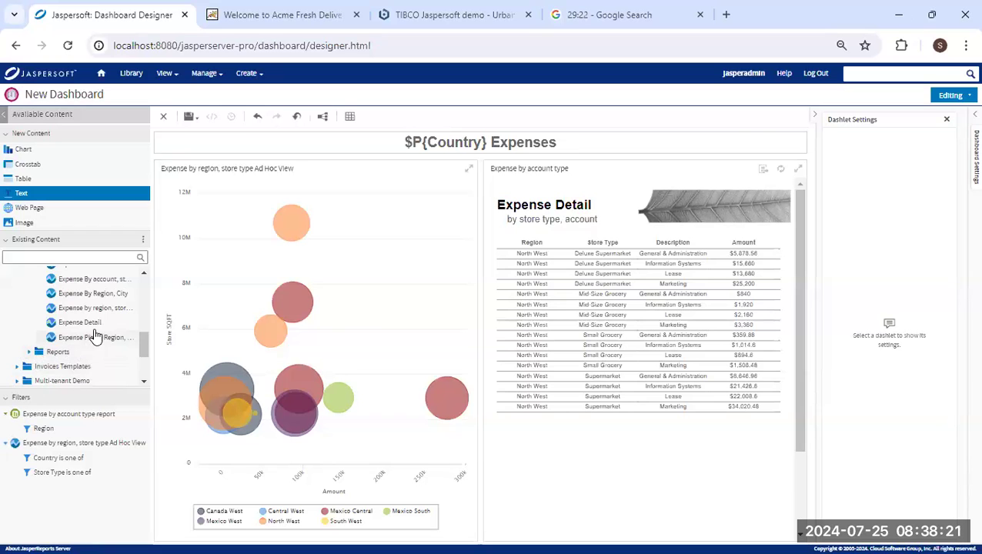
drag(110, 280, 282, 393)
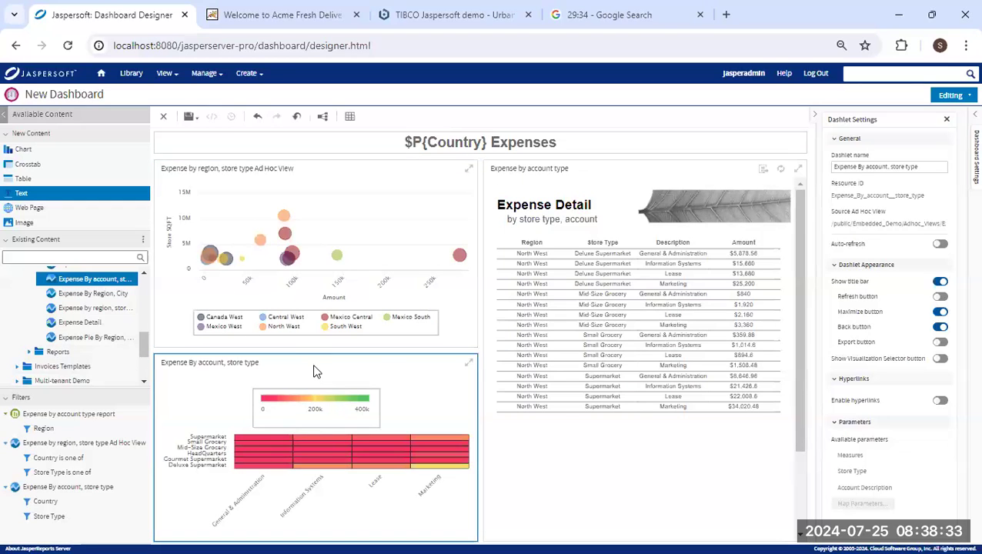
Undo the misplaced heat map and drop Expense By account, store type above the bubble chart.
click(258, 116)
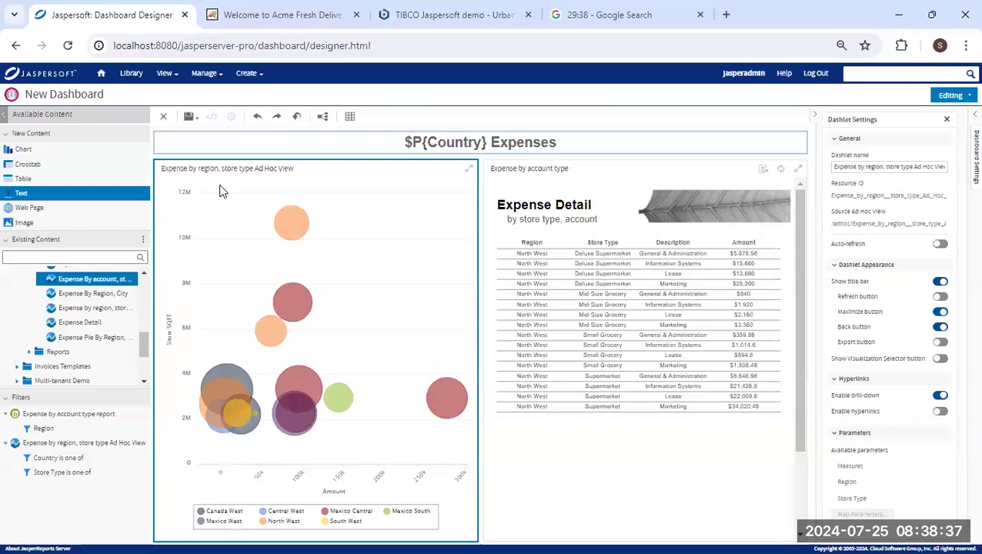
drag(152, 263, 313, 243)
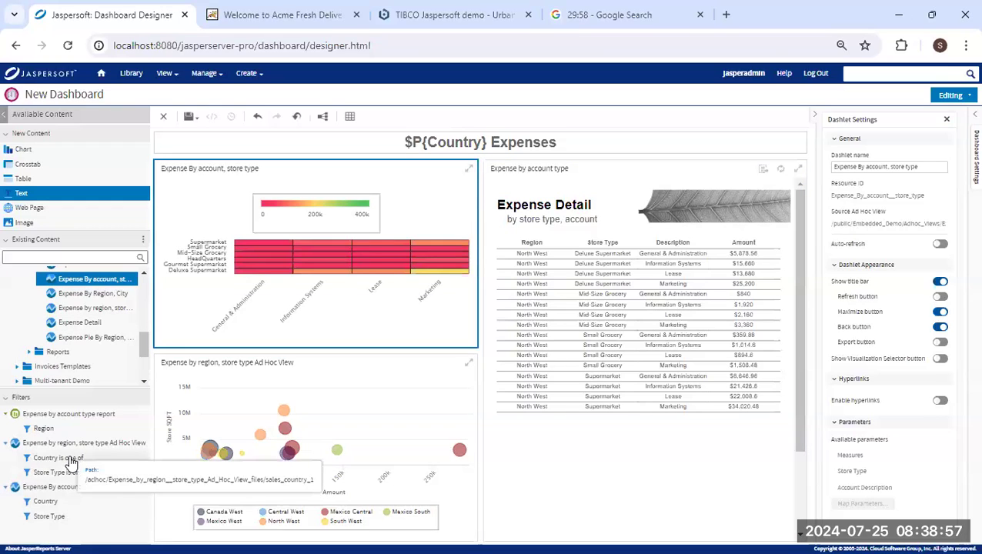
drag(70, 461, 372, 264)
drag(371, 264, 371, 263)
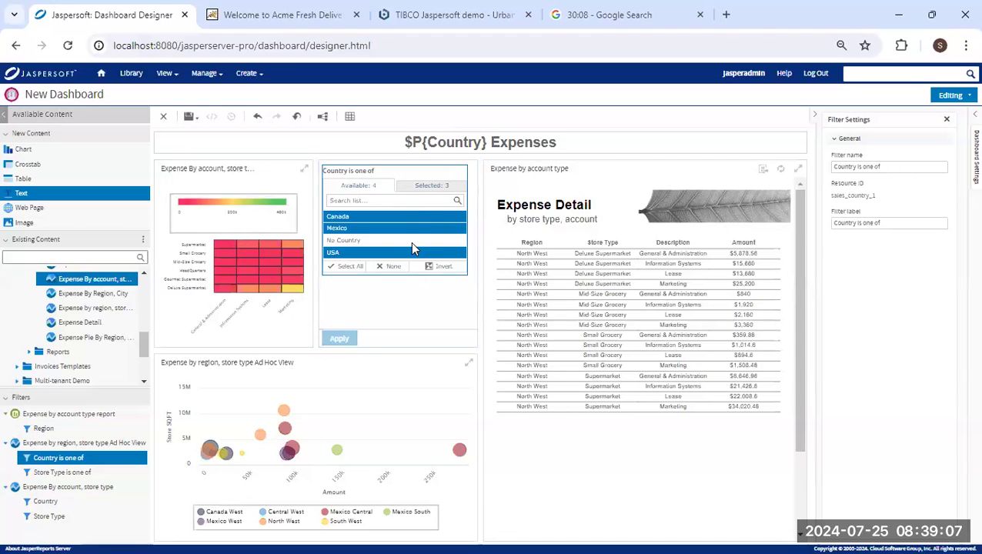
key(Delete)
Create a manually defined dashboard filter named Country.
click(322, 117)
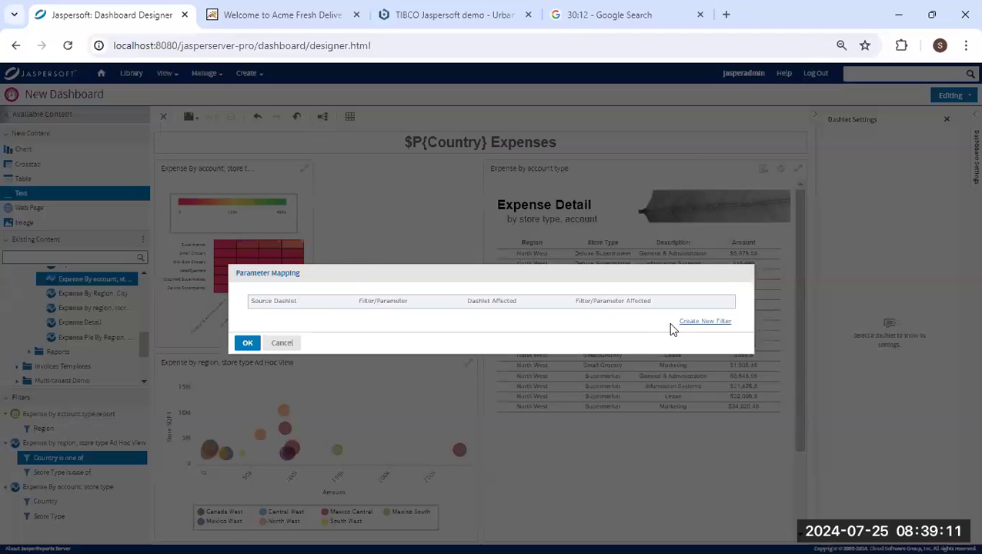
click(710, 321)
click(409, 319)
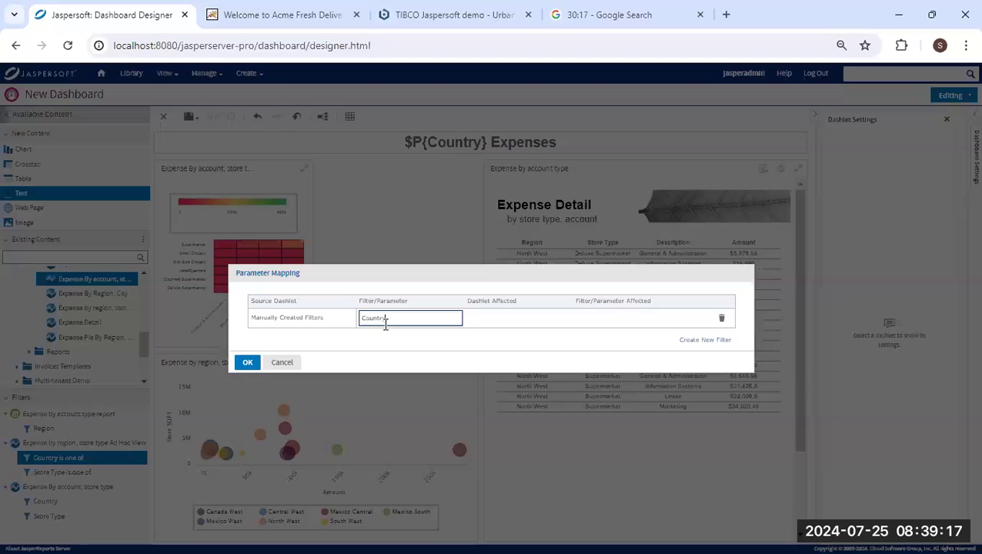
click(622, 338)
Map the Country filter to the Expense by region, store type dashlet's 'Country is one of' parameter.
click(695, 318)
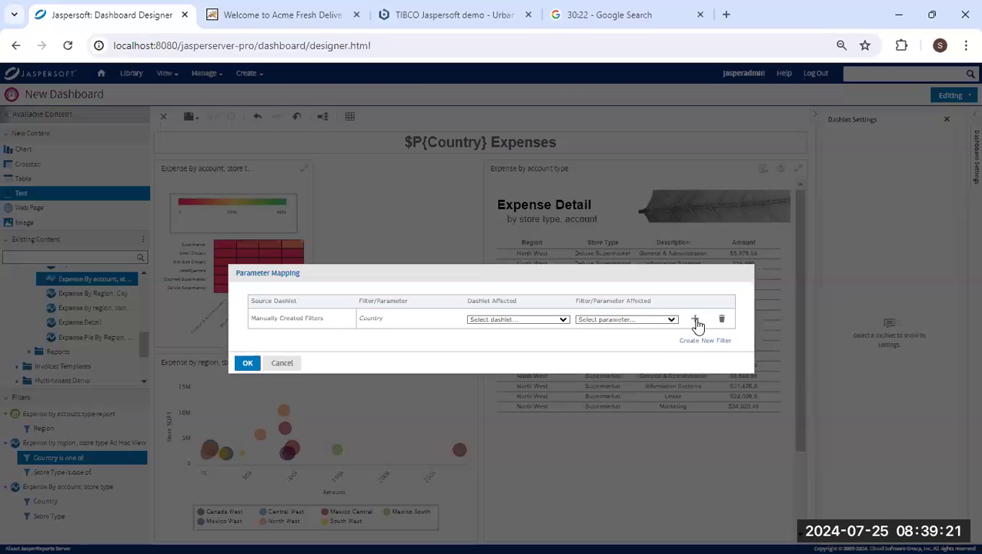
click(544, 319)
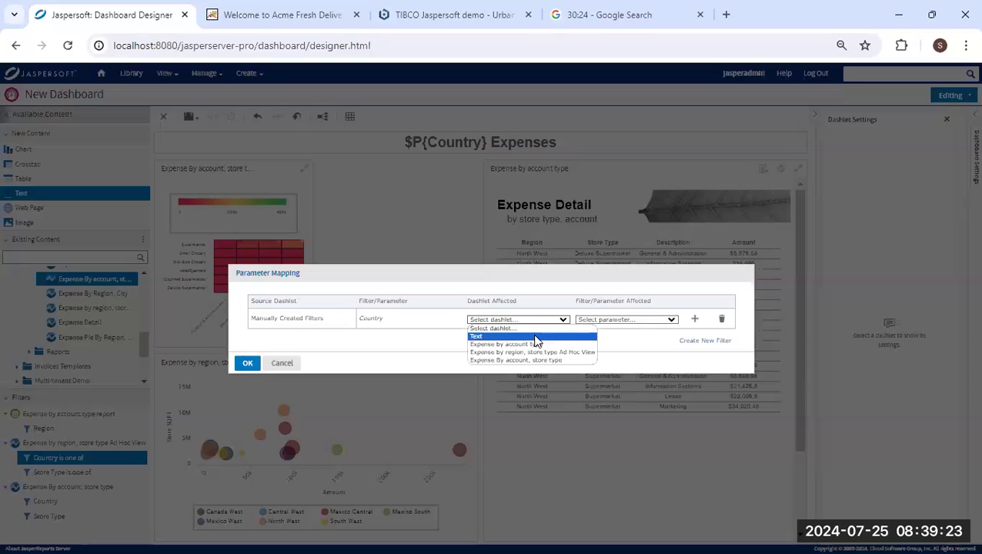
click(558, 344)
click(639, 318)
click(554, 320)
click(554, 321)
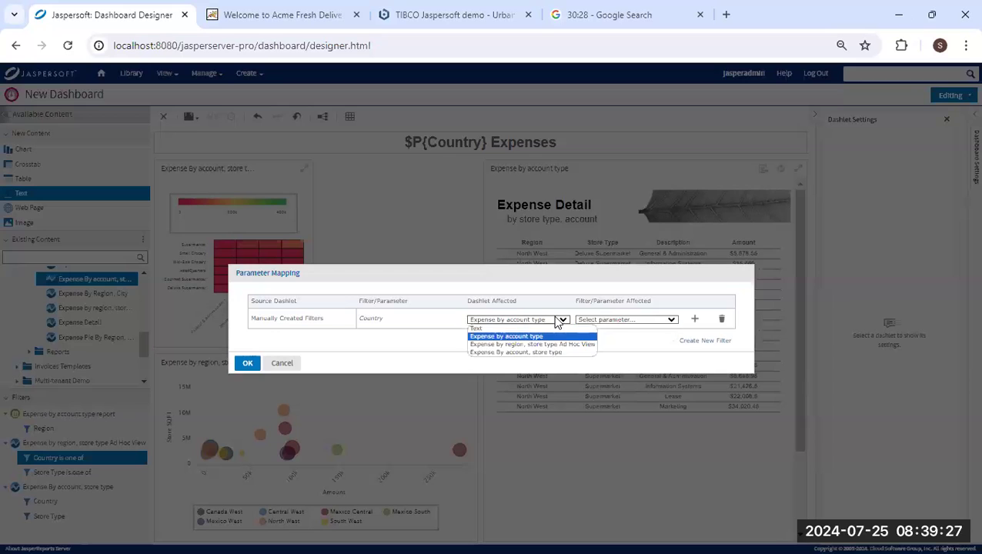
click(549, 350)
click(625, 320)
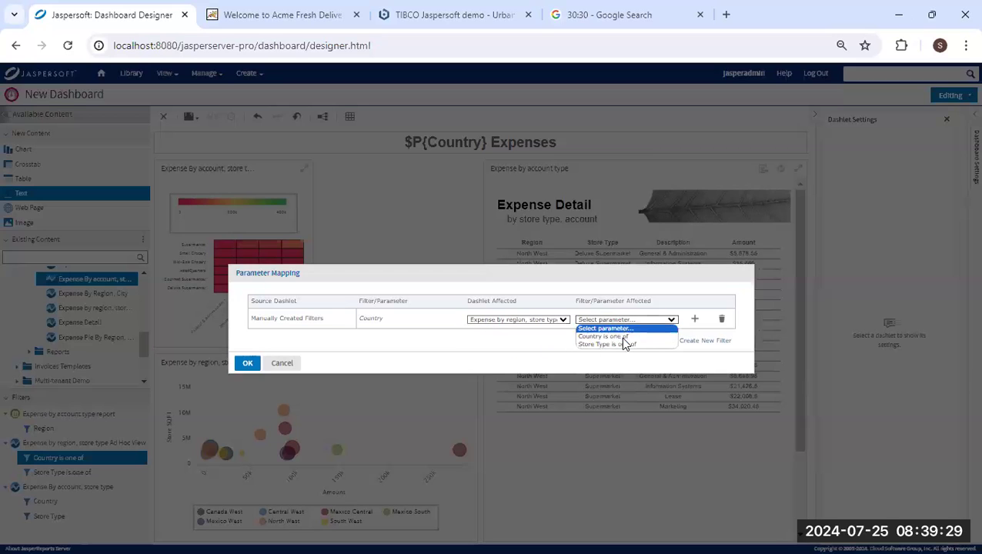
click(625, 339)
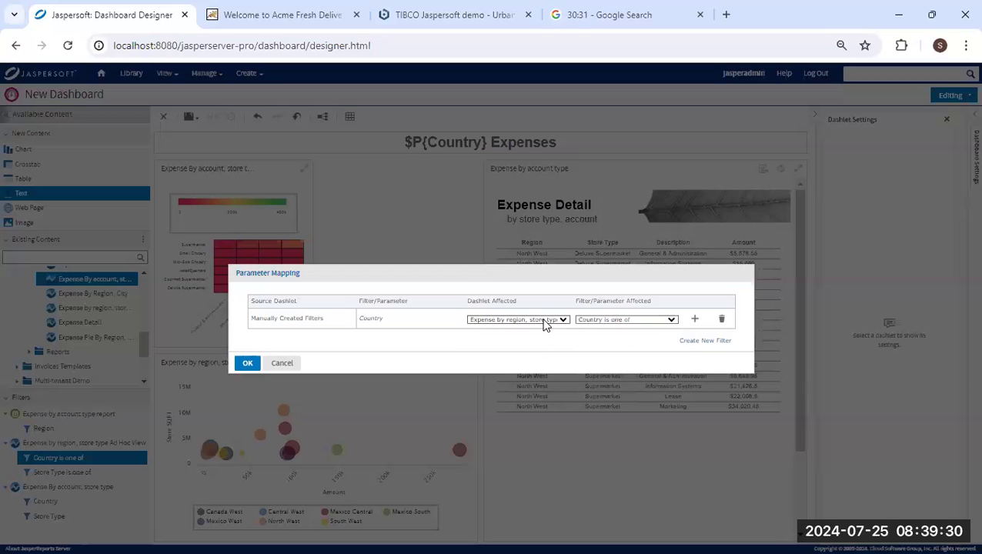
Map Country to the Expense By account, store type and Text dashlets' Country parameters, and confirm.
click(695, 320)
click(560, 339)
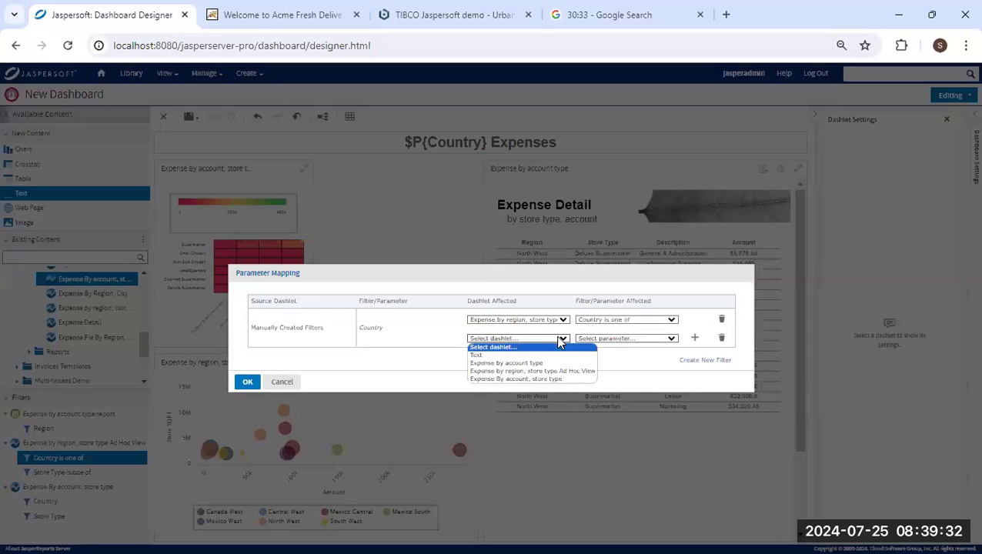
click(560, 379)
click(623, 339)
click(607, 363)
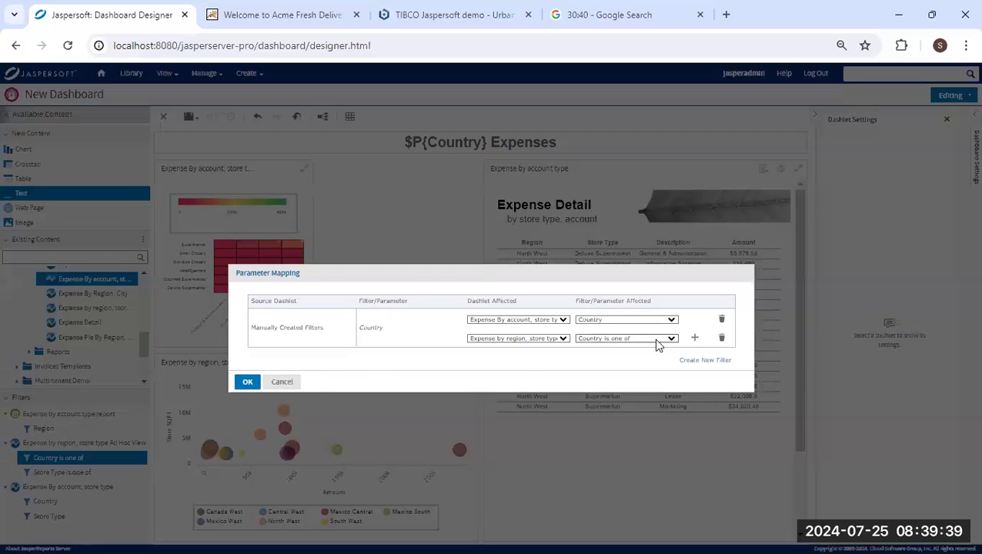
click(694, 338)
click(538, 357)
click(530, 375)
click(619, 357)
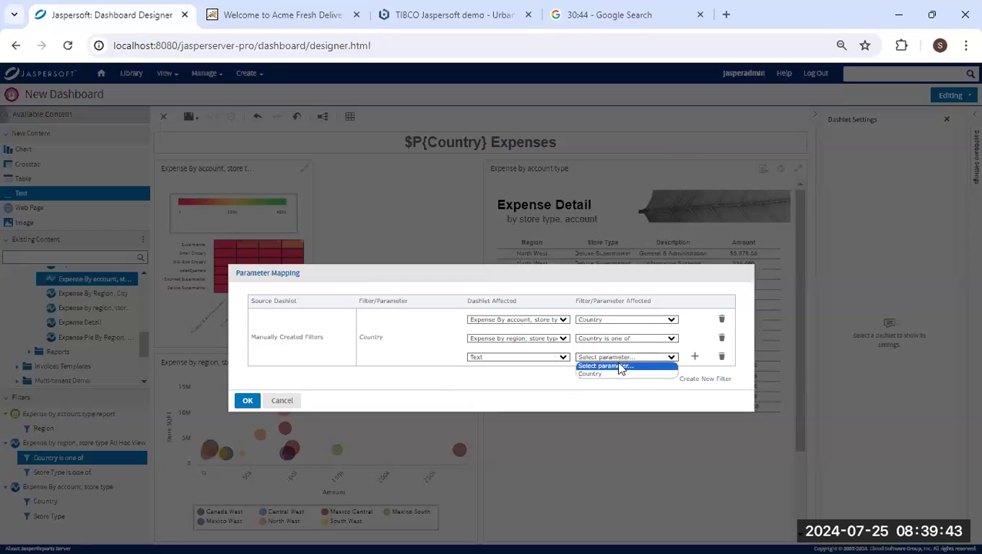
click(616, 377)
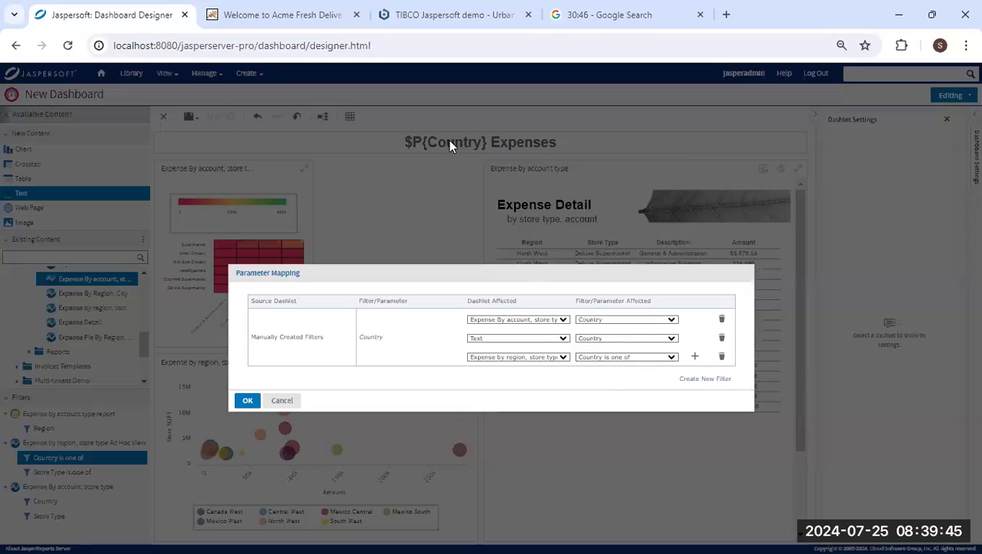
click(246, 400)
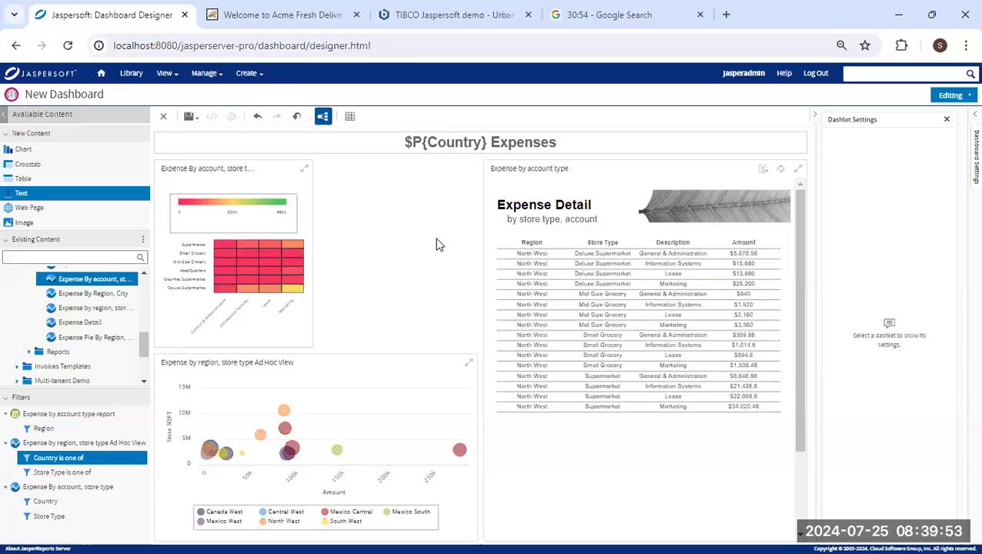
Drop a new Chart dashlet, pick Demo Expense Domain via a 'demo' search, and select all Expense fields.
click(46, 150)
drag(37, 151, 379, 256)
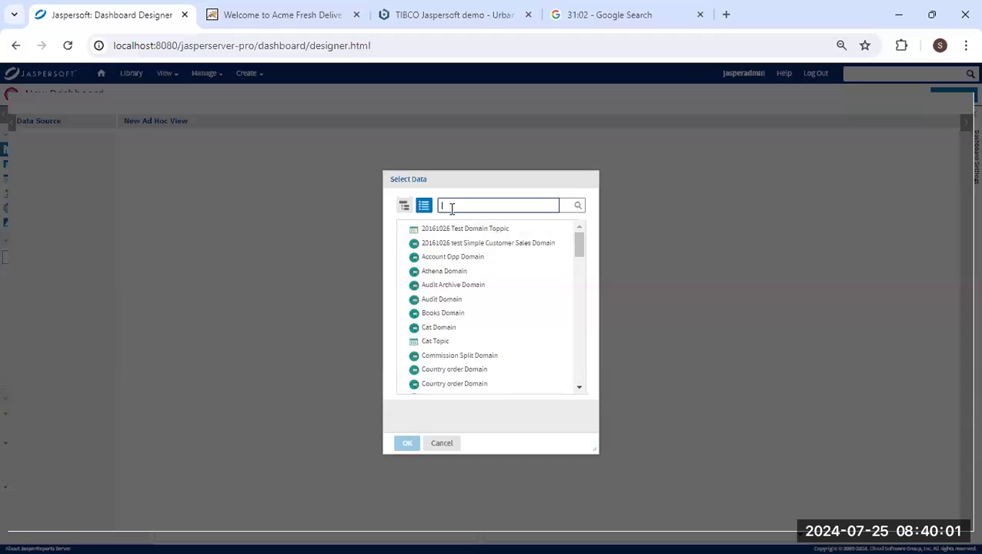
text(demo)
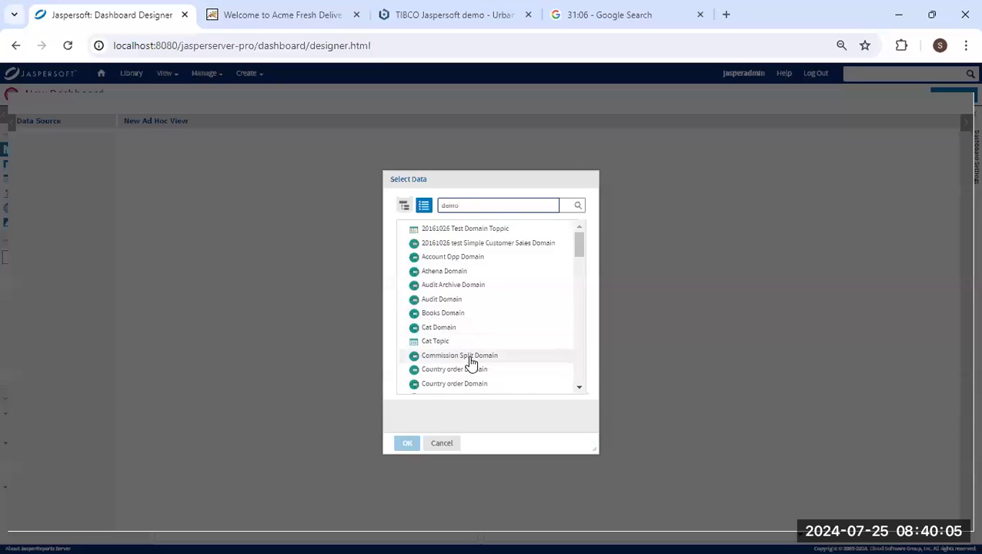
key(Return)
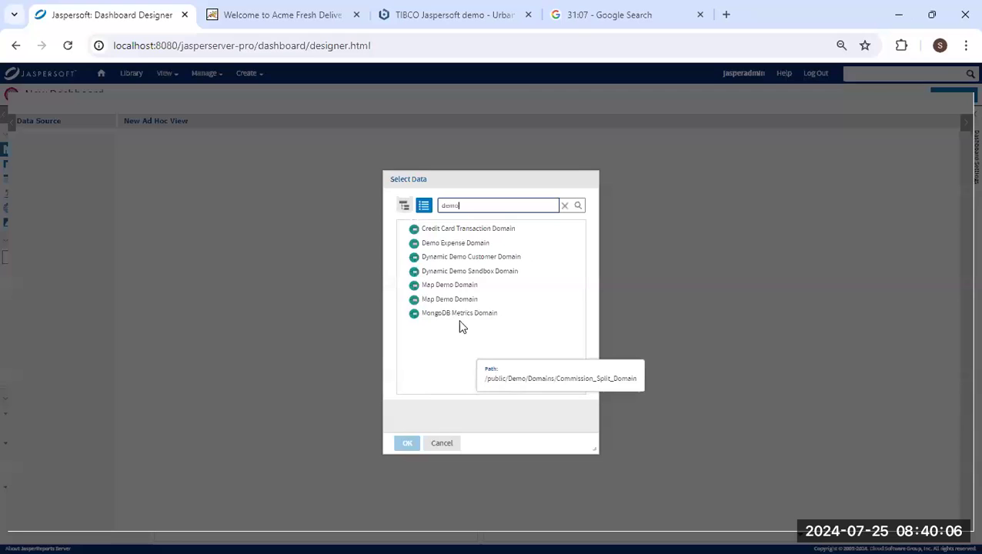
click(455, 245)
double_click(455, 245)
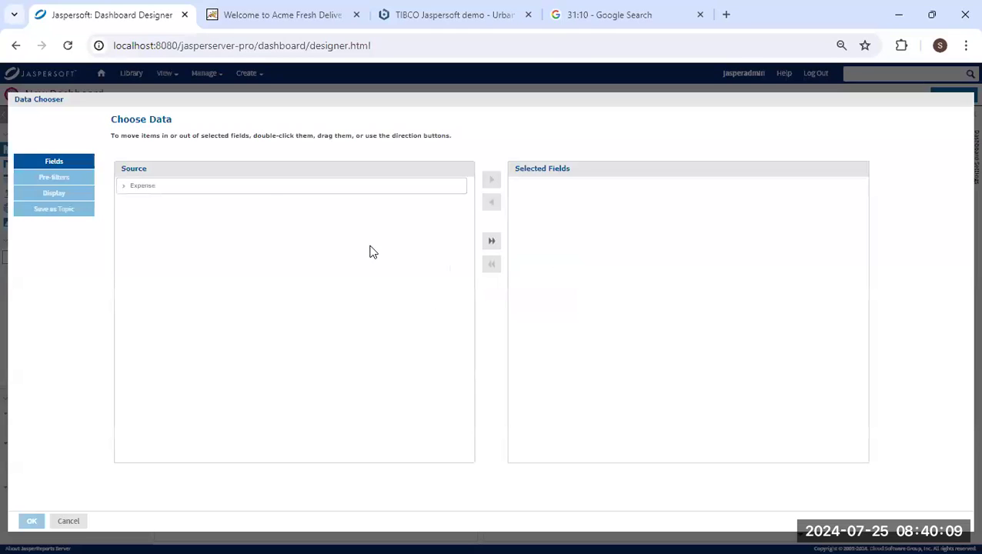
double_click(446, 189)
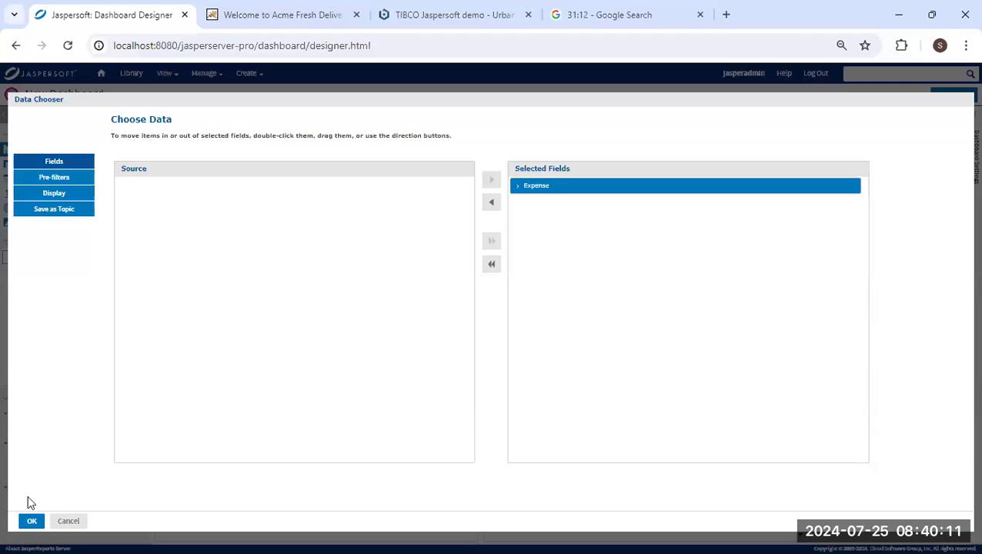
click(32, 521)
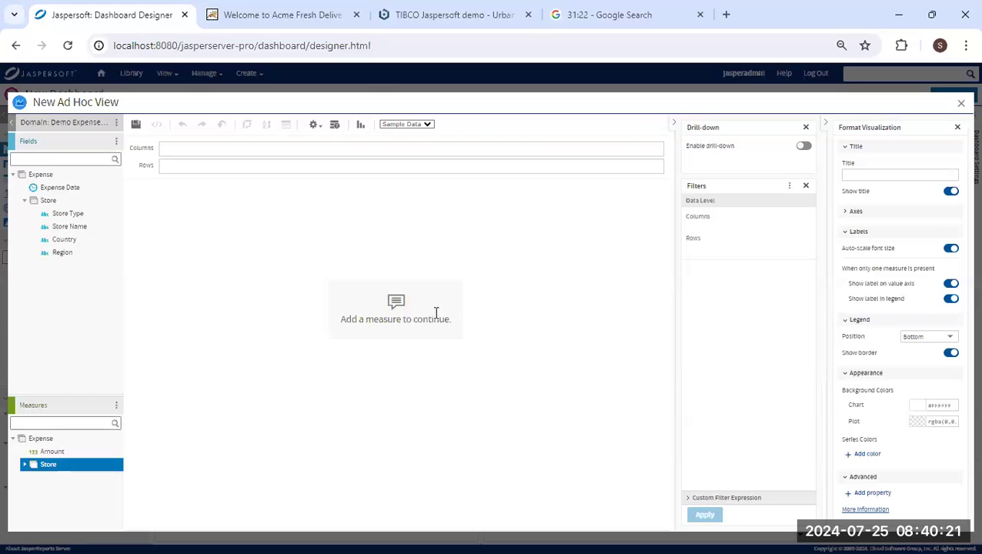
Change the view's chart type to Dual-Level Pie.
click(360, 125)
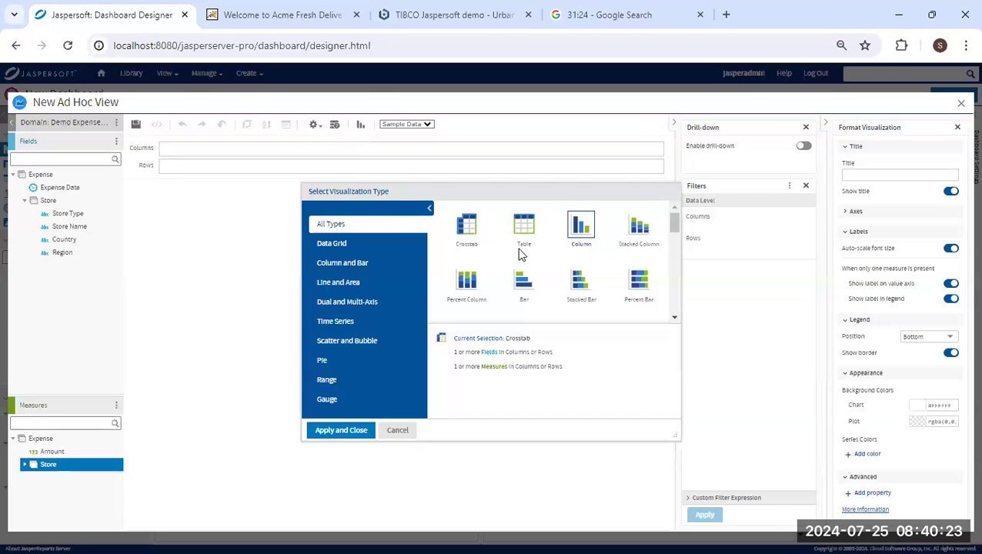
scroll(526, 278, down, 5)
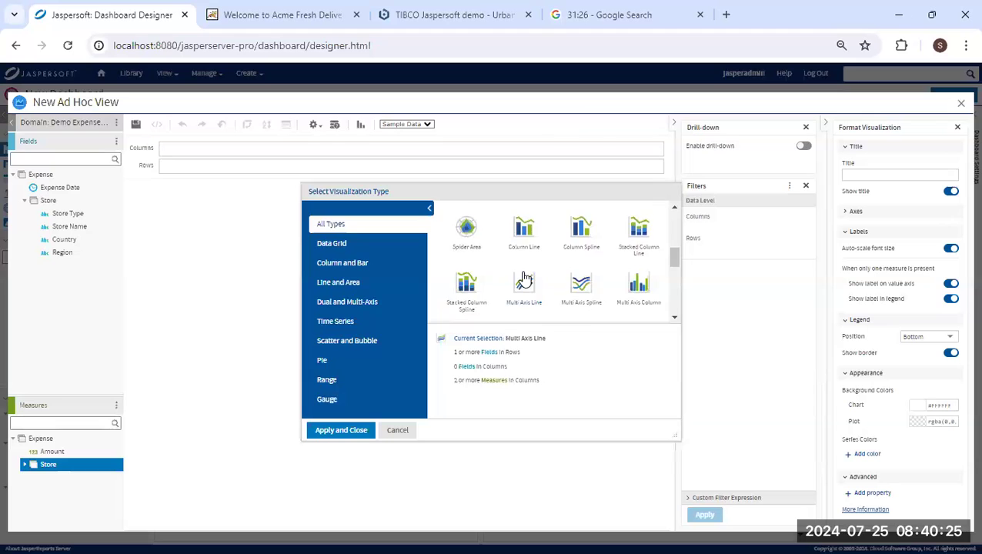
scroll(524, 276, down, 1)
scroll(525, 275, up, 1)
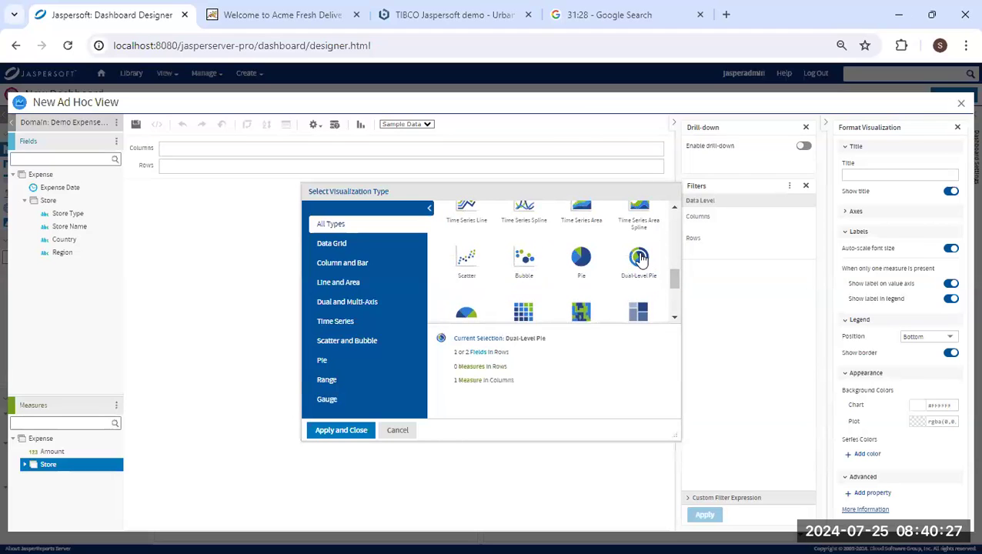
click(639, 258)
click(354, 433)
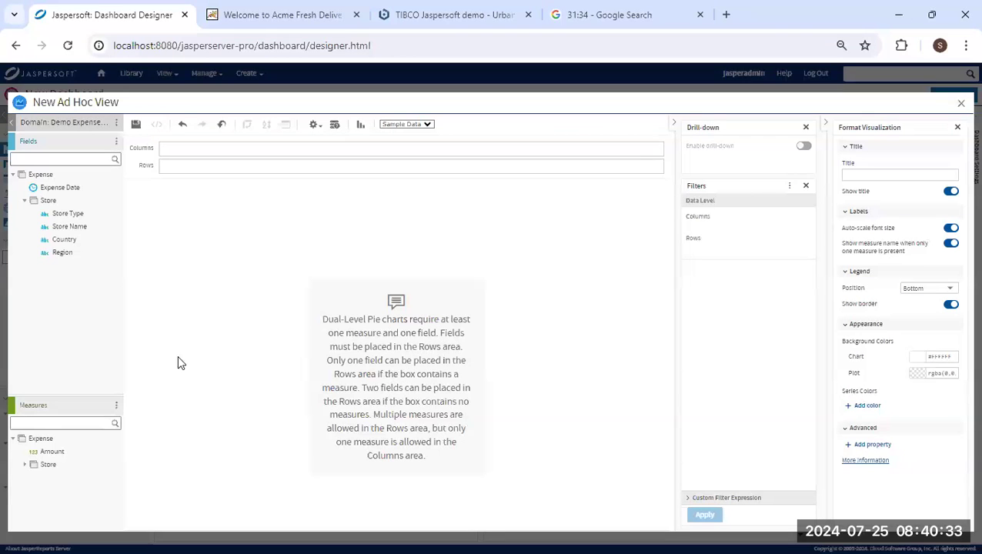
Put Region and Store Type in Rows, Amount in Columns, and add a Country filter.
drag(62, 252, 175, 165)
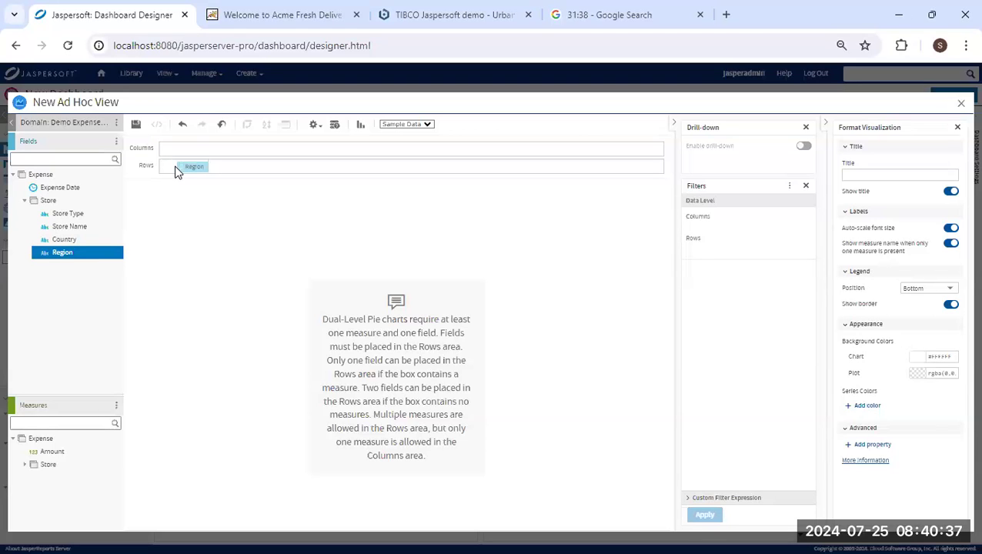
drag(175, 171, 177, 167)
drag(75, 215, 240, 170)
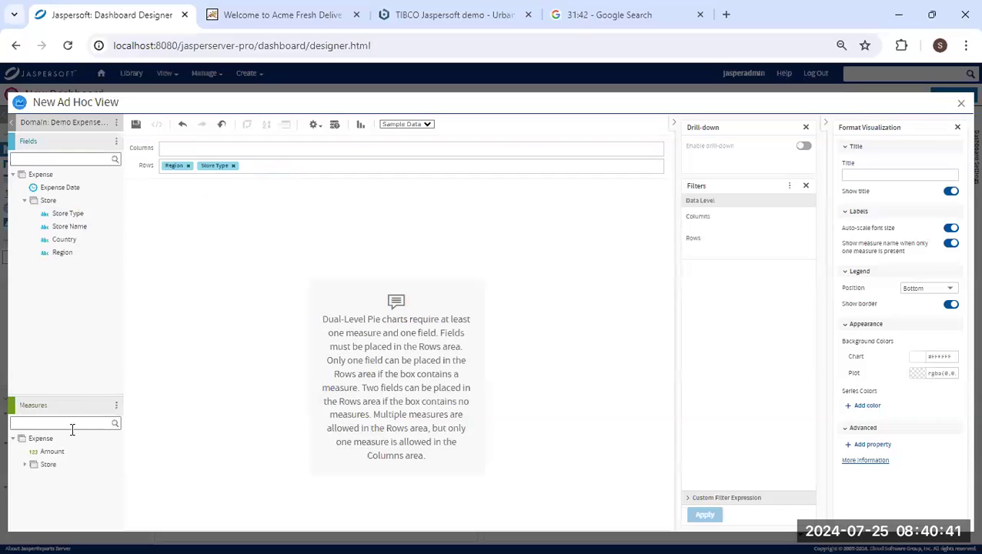
drag(56, 450, 204, 153)
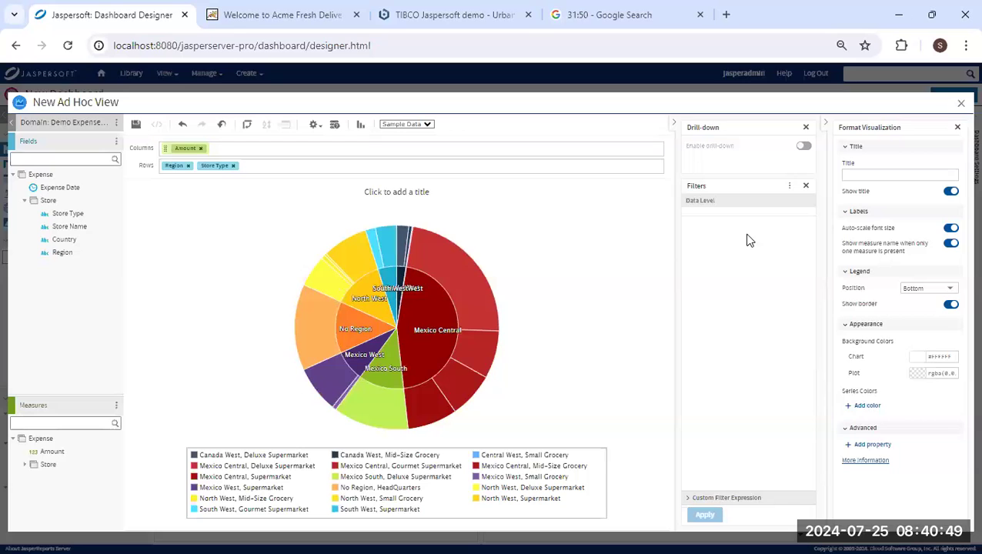
drag(62, 242, 735, 280)
Set the Country filter to 'is one of' Canada, Mexico and USA, excluding No Country.
click(798, 227)
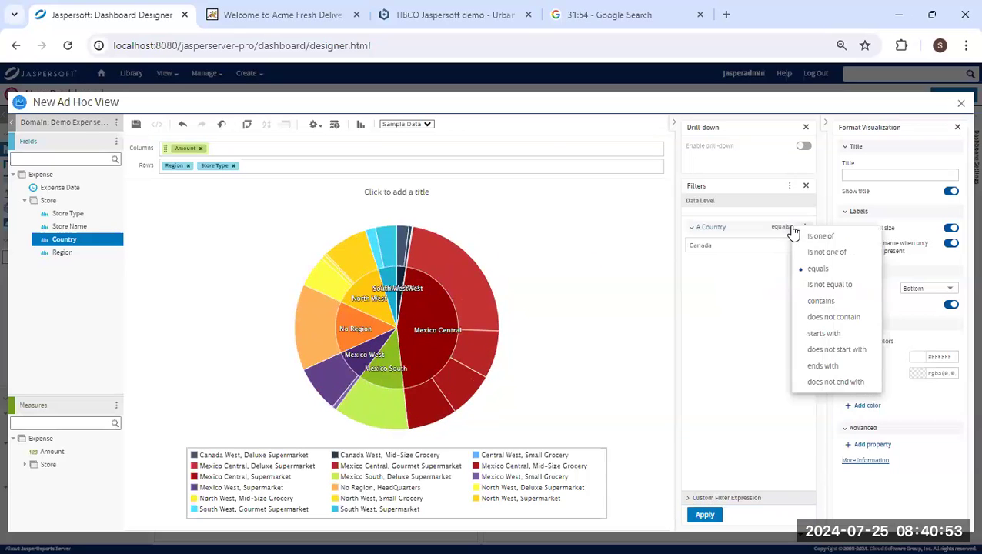
click(820, 236)
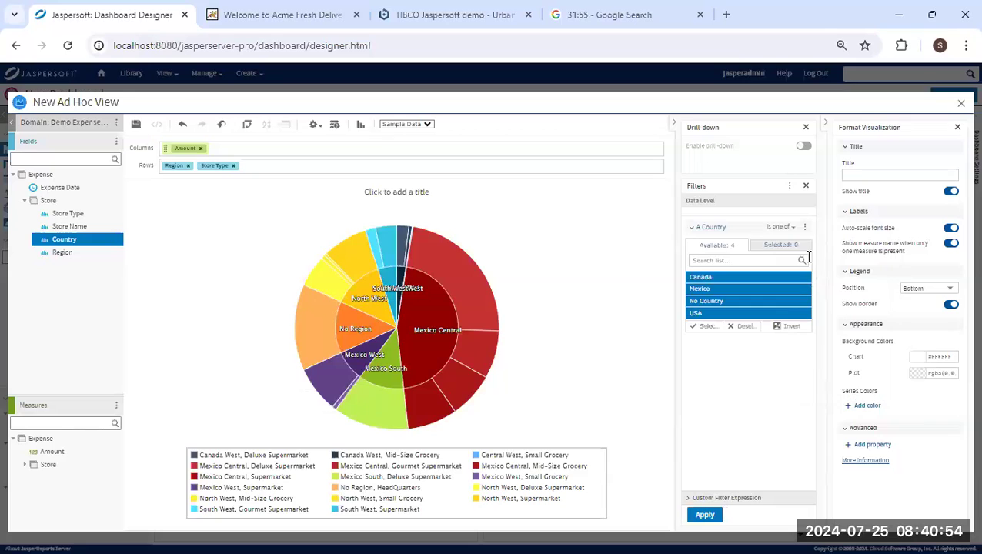
click(757, 302)
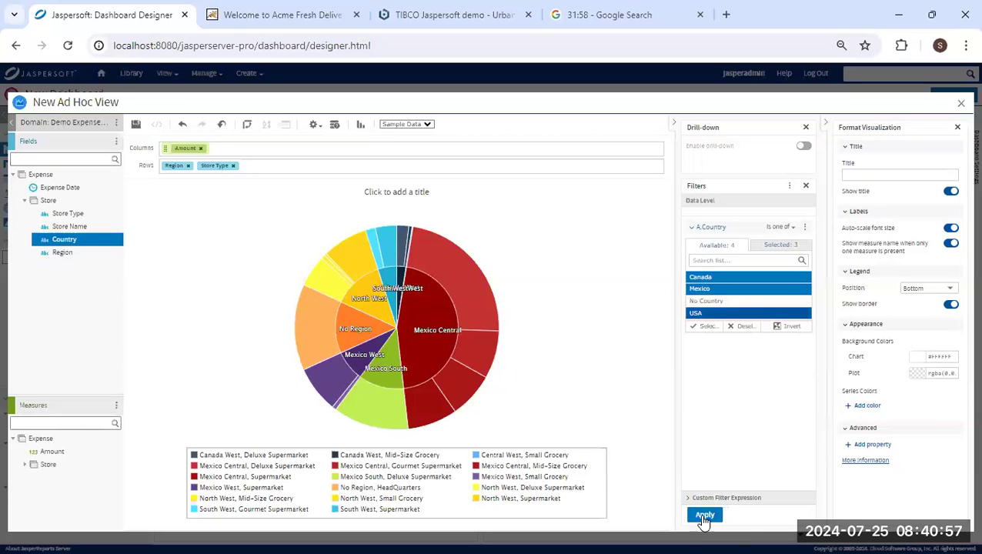
click(706, 515)
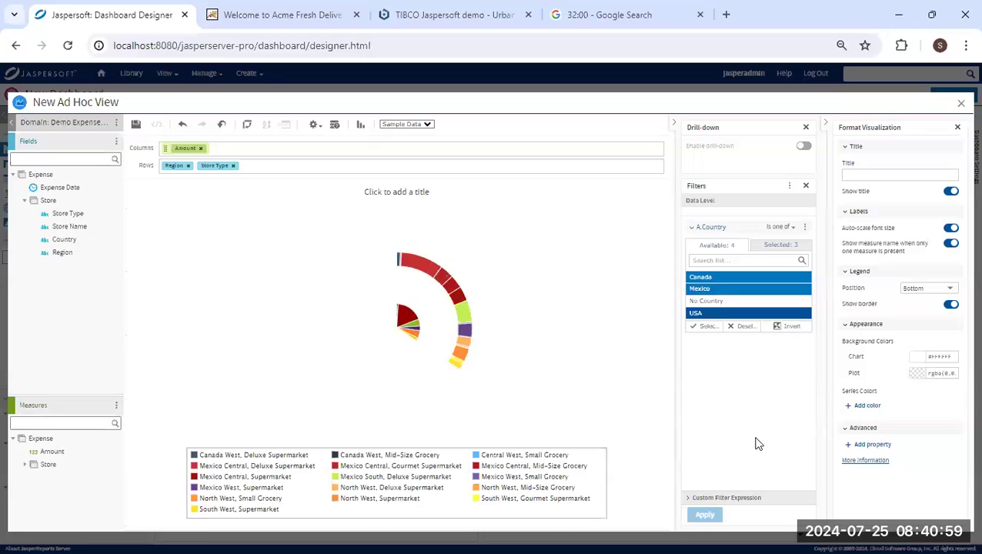
Set the legend position to None and start saving the view to the dashboard.
click(948, 289)
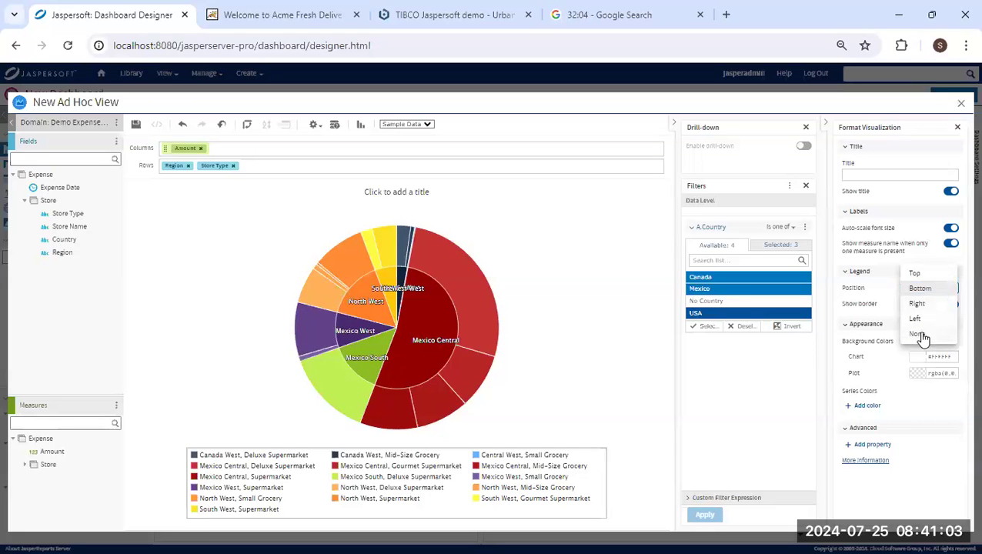
click(920, 335)
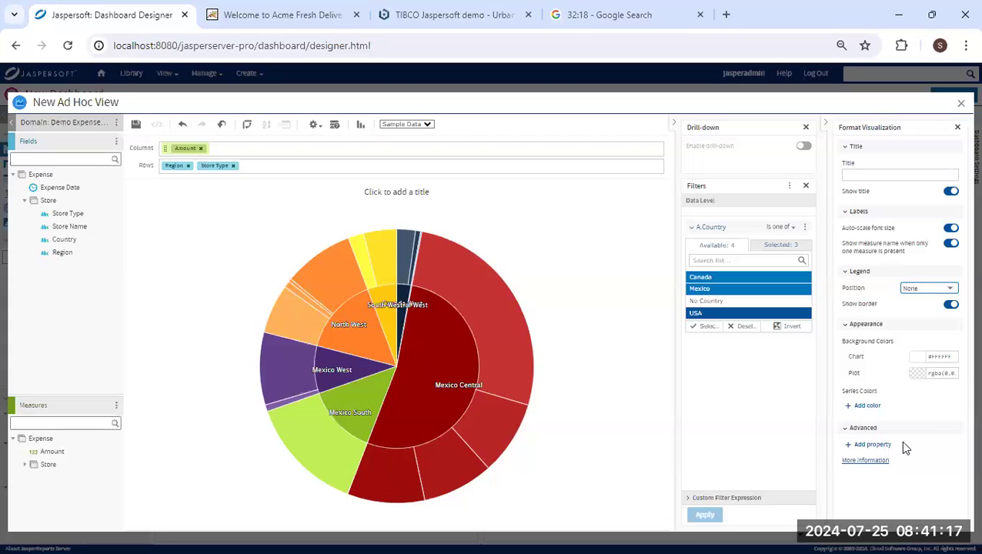
click(137, 127)
click(407, 311)
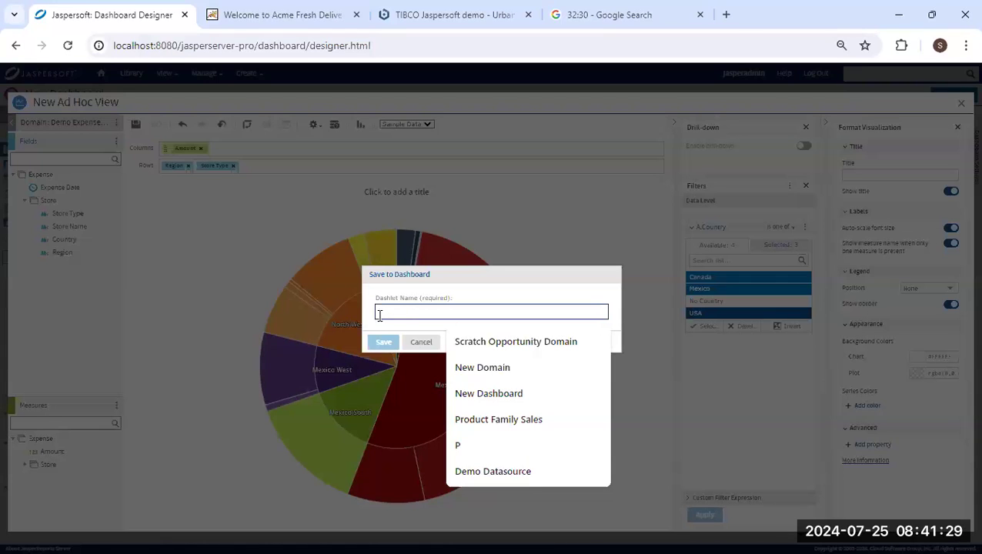
Save the dual-level pie to the dashboard as a dashlet named 'Expense by region'.
text(Ex)
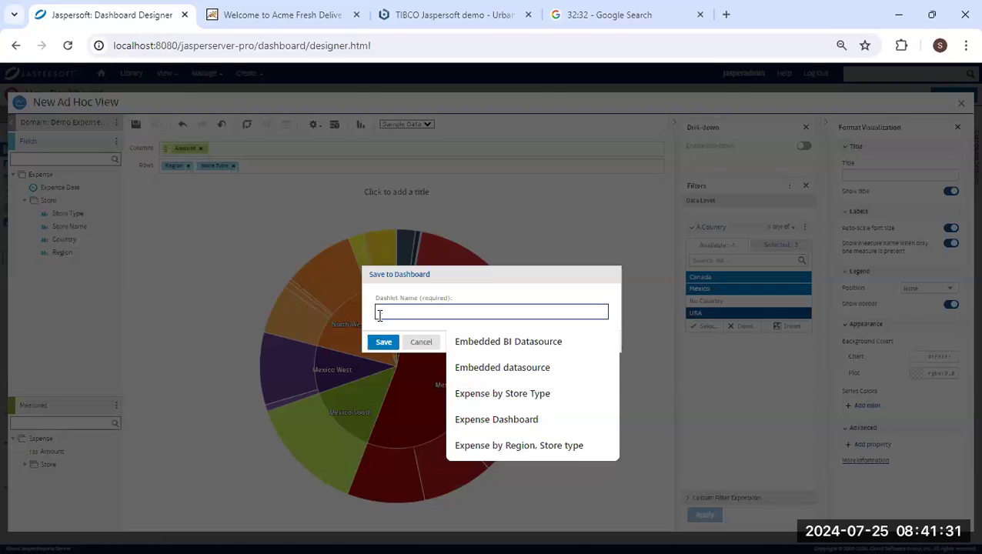
text(pense by R)
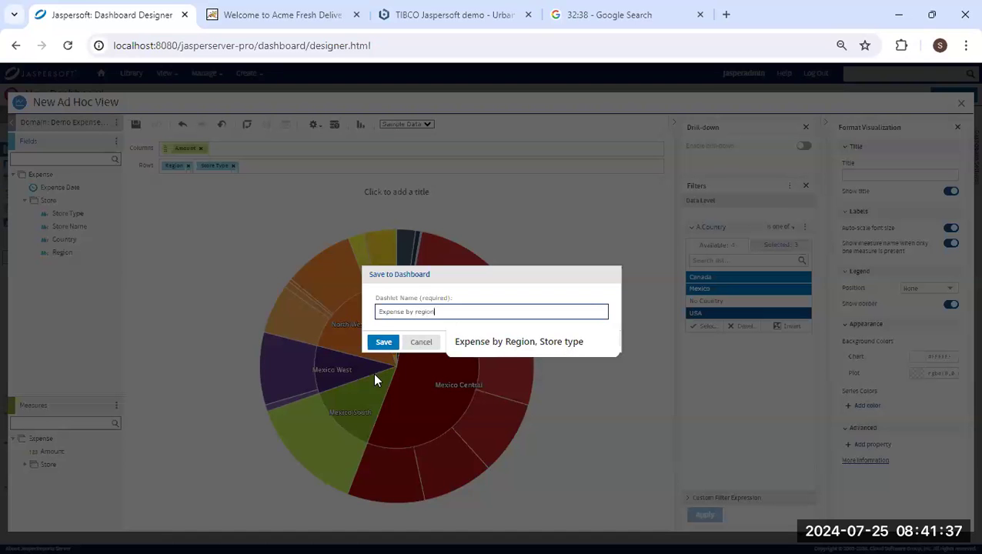
click(382, 342)
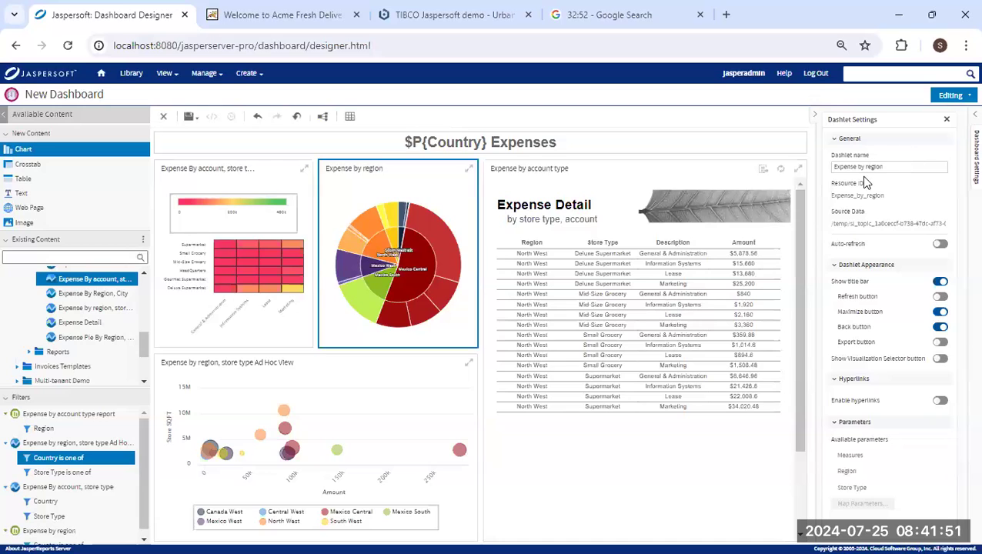
Enable hyperlinks with the Update page action on Expense by region and open its parameter mapping.
click(942, 401)
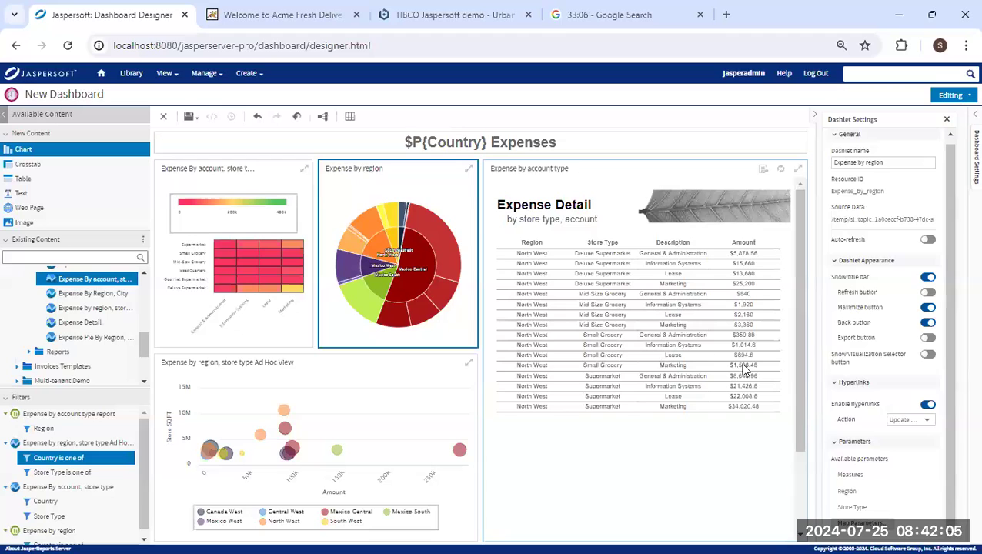
click(914, 422)
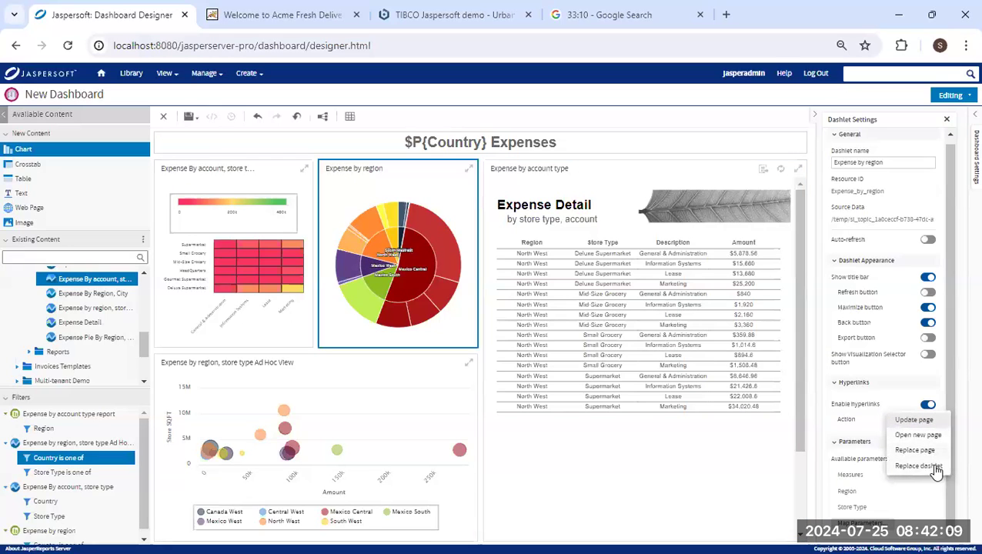
click(925, 423)
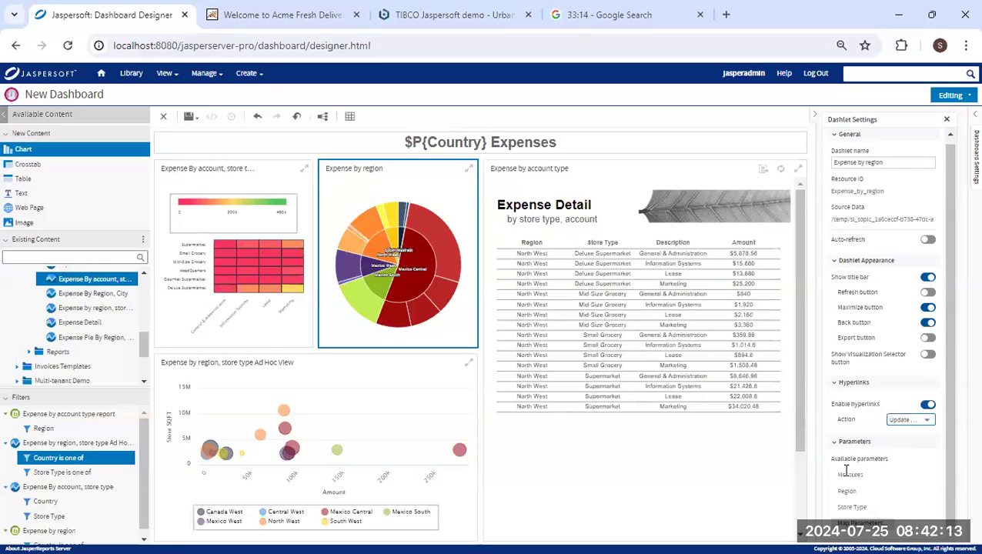
click(860, 524)
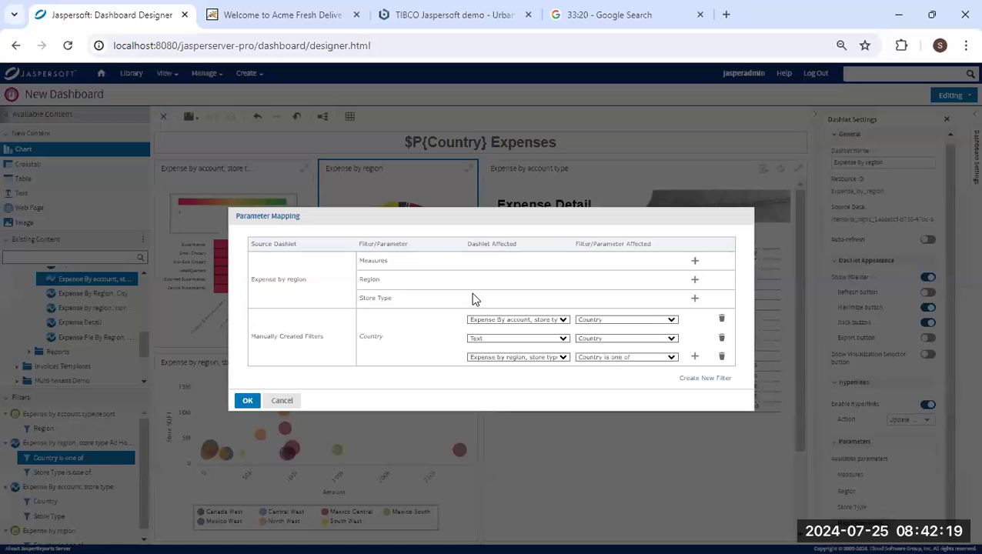
Map the pie's Region value to the Expense by account type dashlet's Region parameter.
click(694, 279)
click(565, 282)
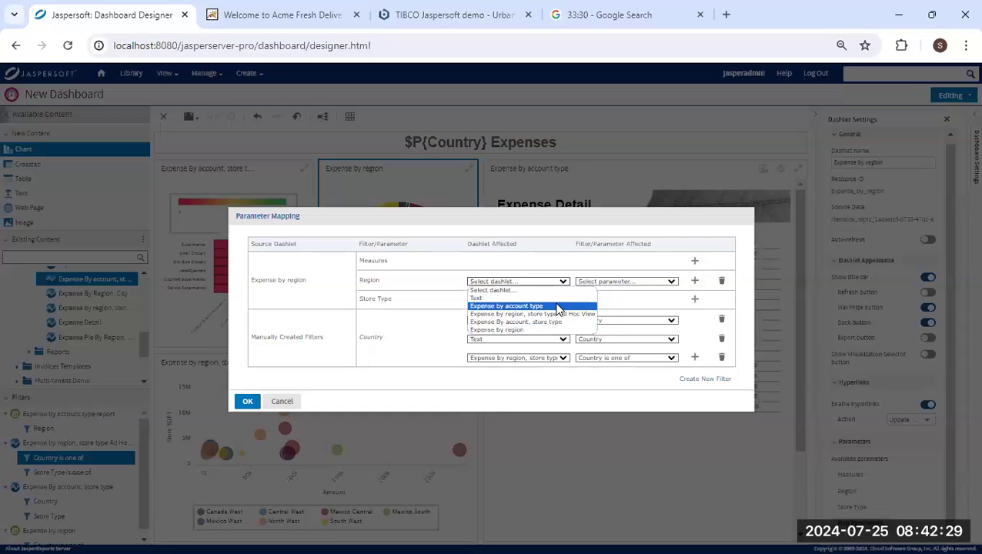
click(556, 307)
click(629, 281)
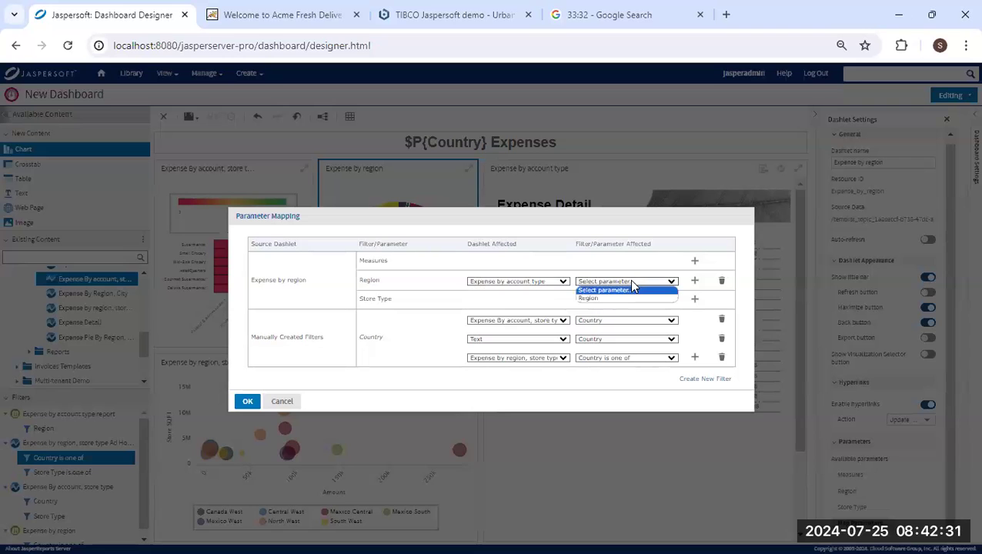
click(618, 299)
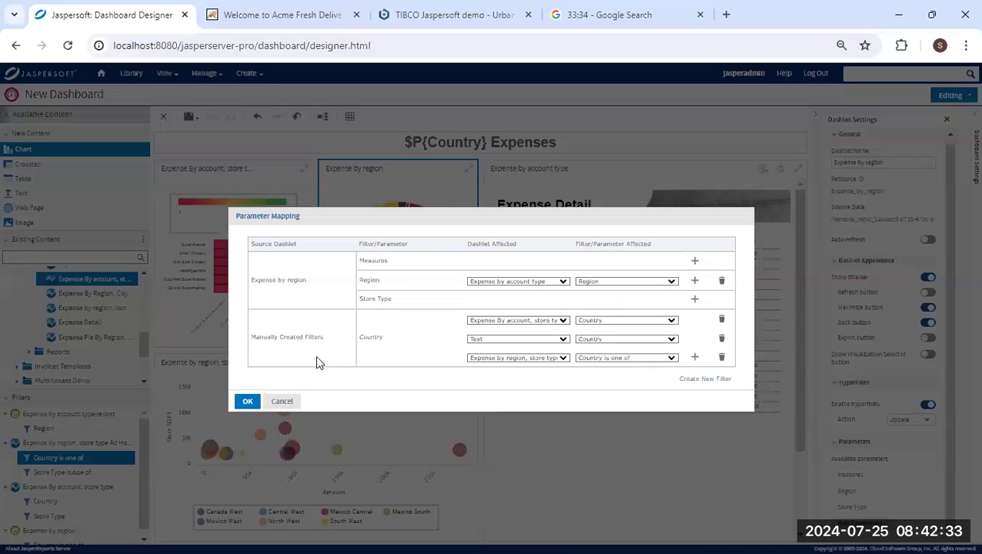
click(247, 402)
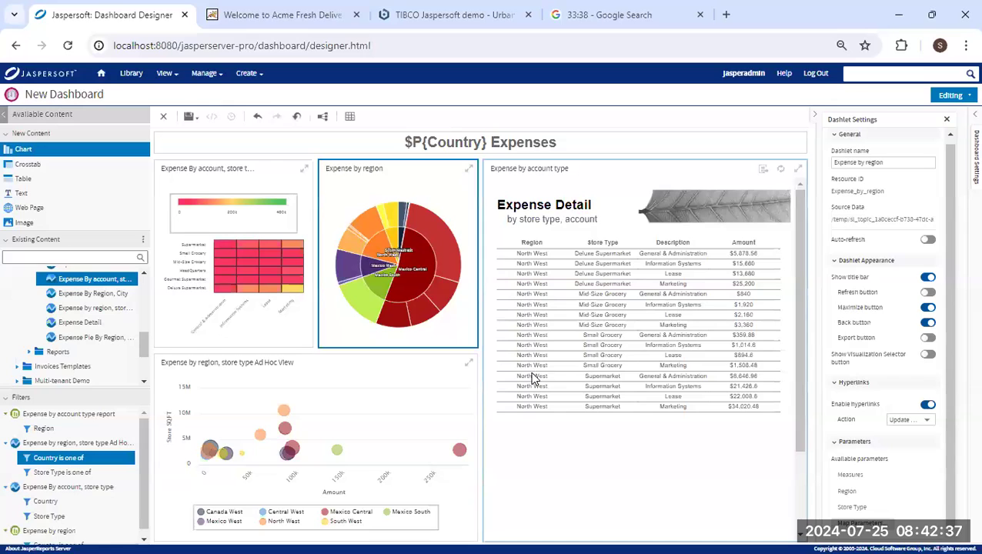
Switch the dashboard to Viewing mode and check the maximized pie and export formats.
click(954, 96)
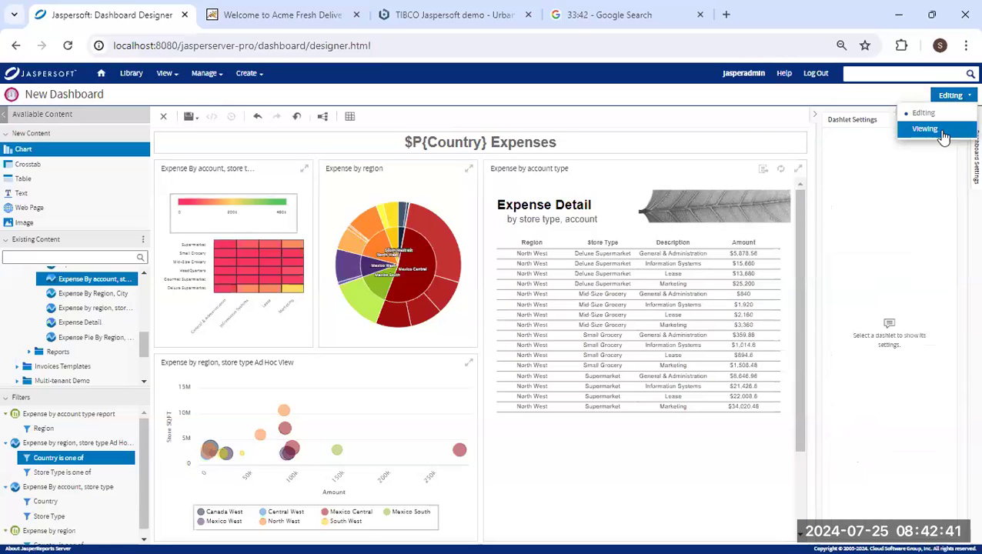
click(940, 130)
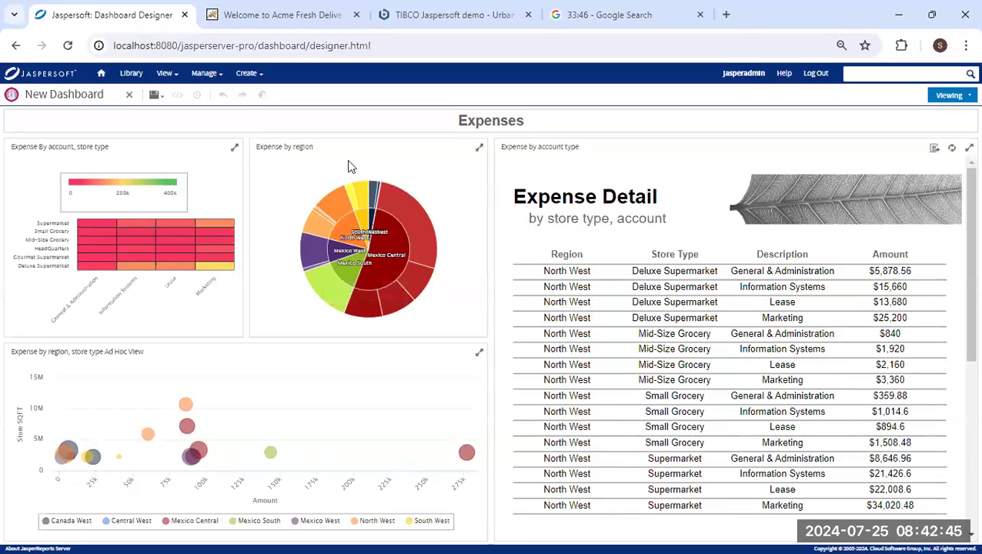
click(479, 147)
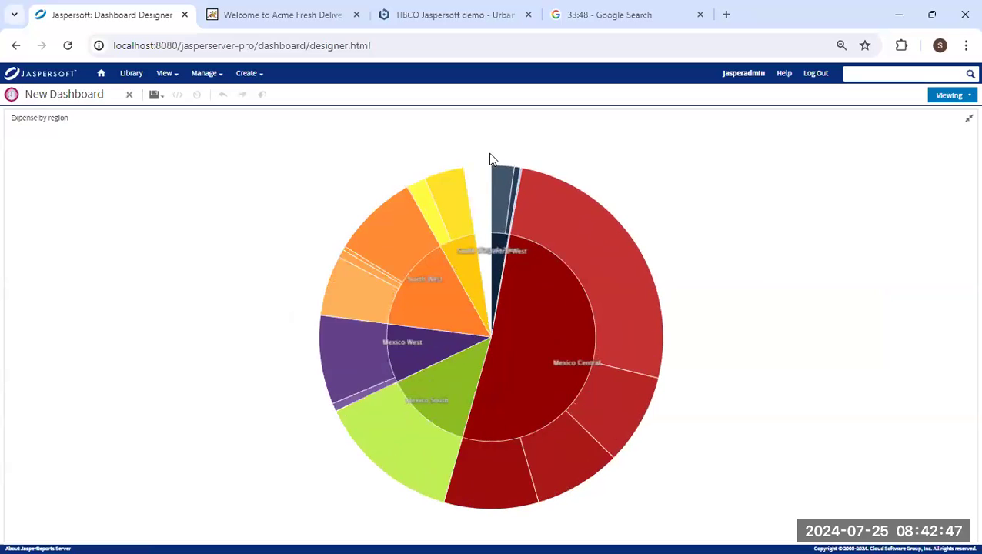
click(968, 119)
click(952, 149)
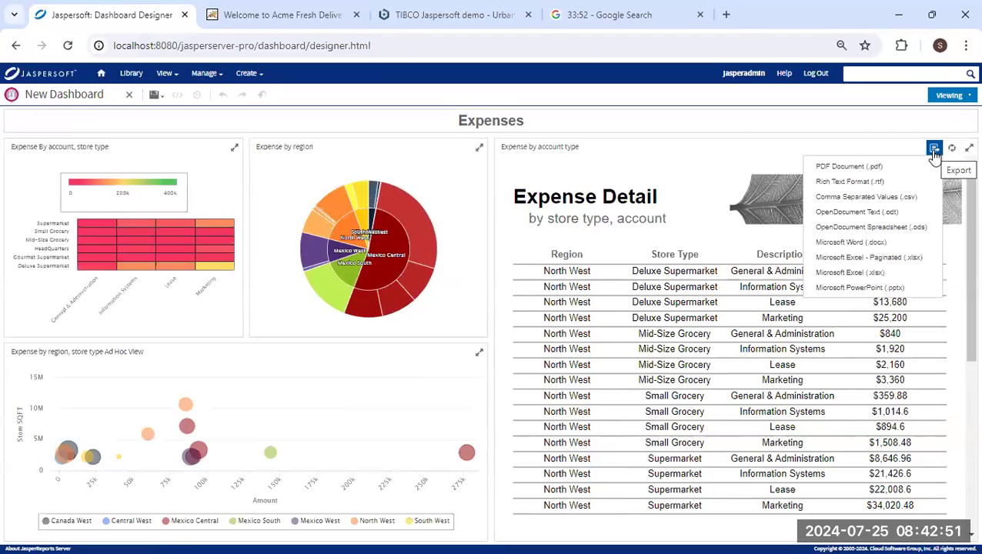
click(953, 156)
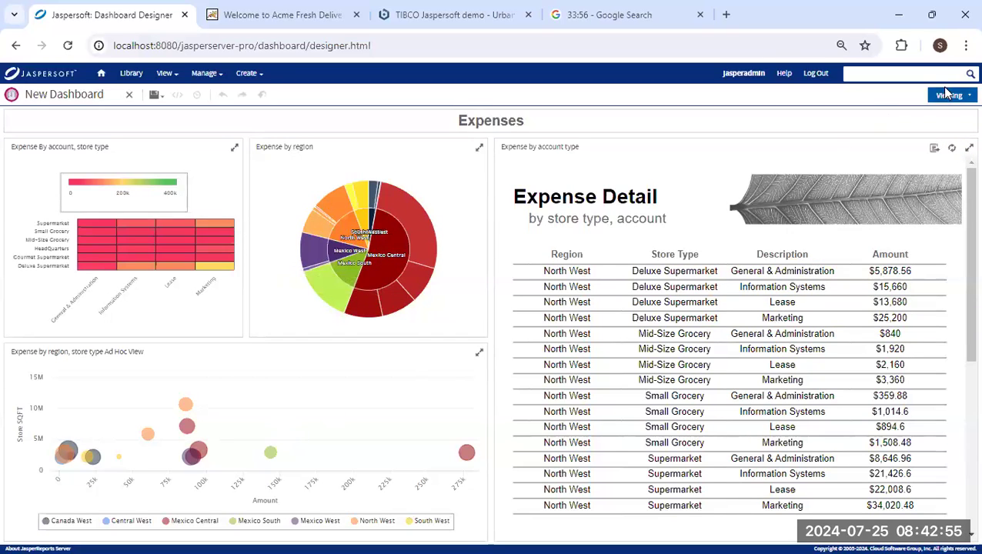
Save the dashboard as 'Demo Dashboard' in the Embedded BI > Dashboards folder.
click(154, 96)
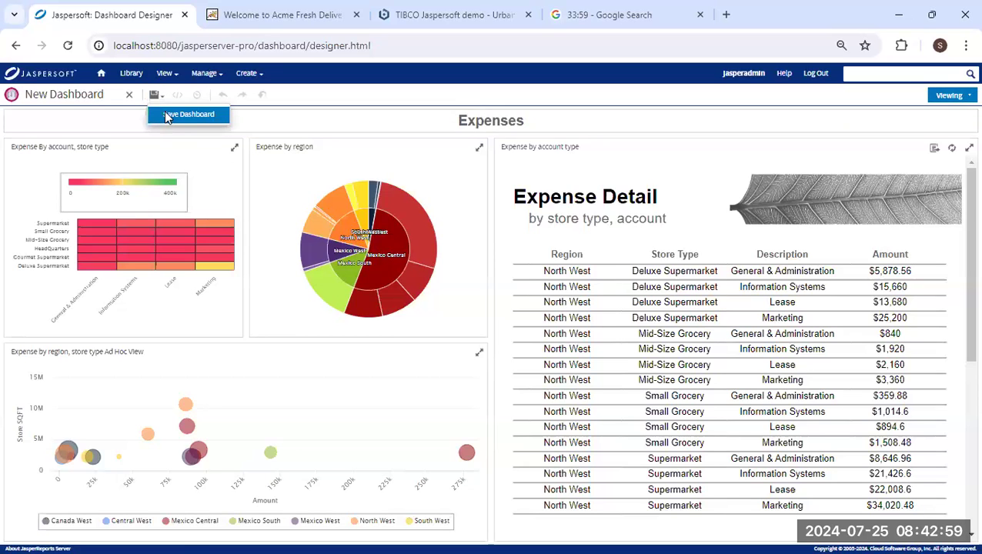
click(169, 115)
double_click(392, 203)
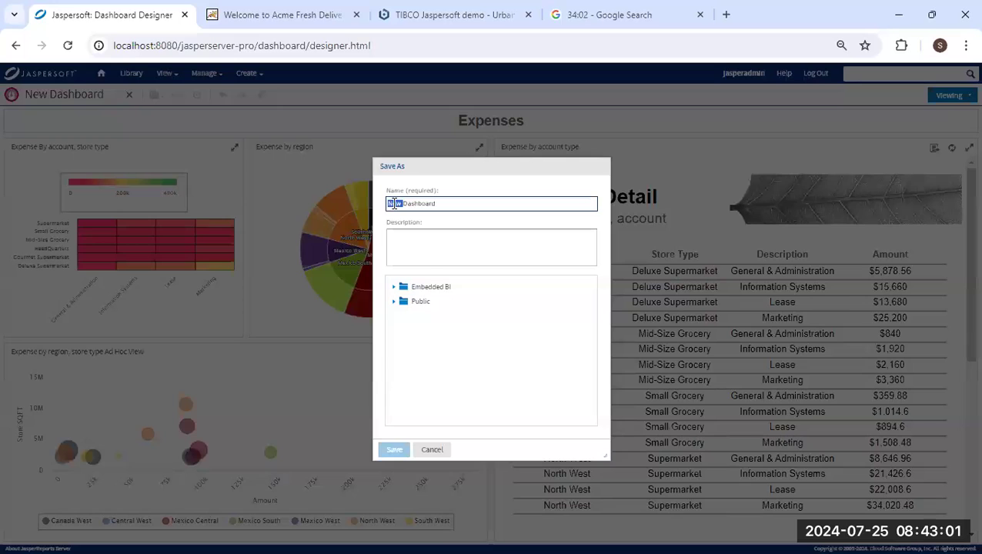
text(Demo)
click(393, 286)
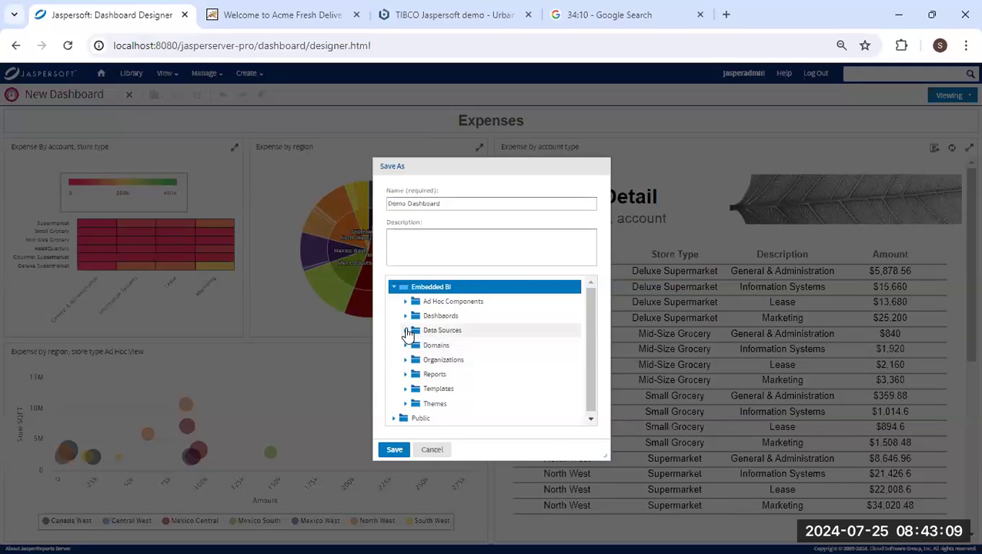
click(412, 316)
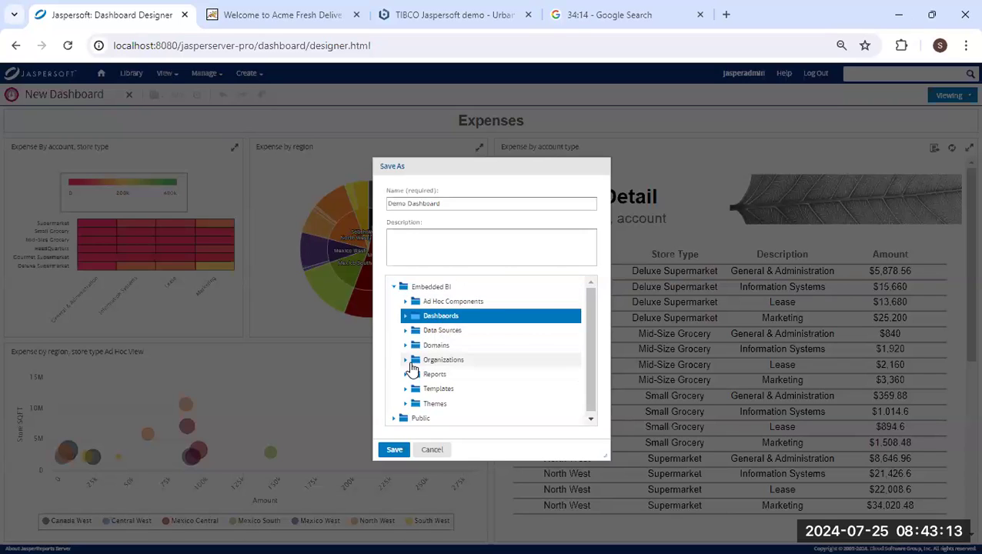
click(396, 451)
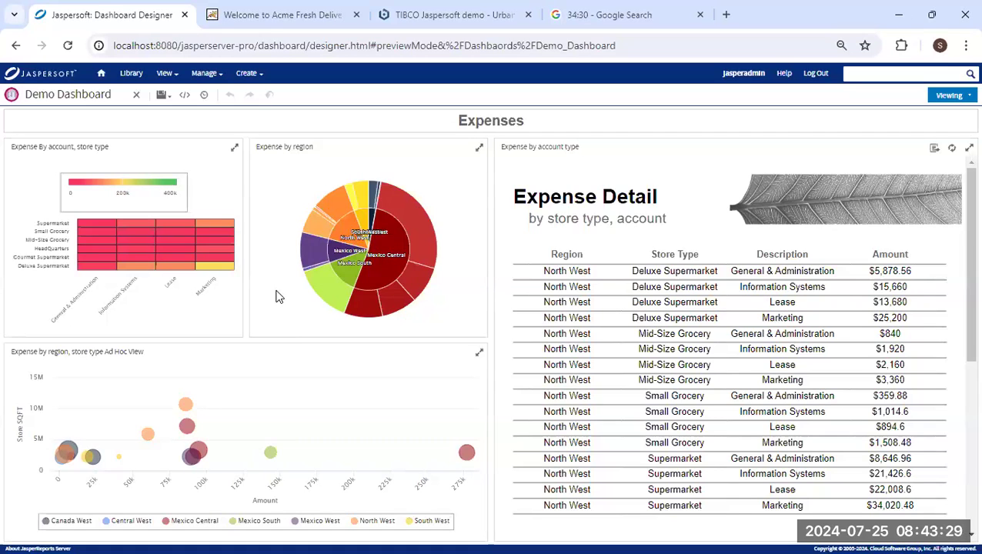
Show the Demo Dashboard embed code and review its script line, container id, credentials and resource path.
click(185, 97)
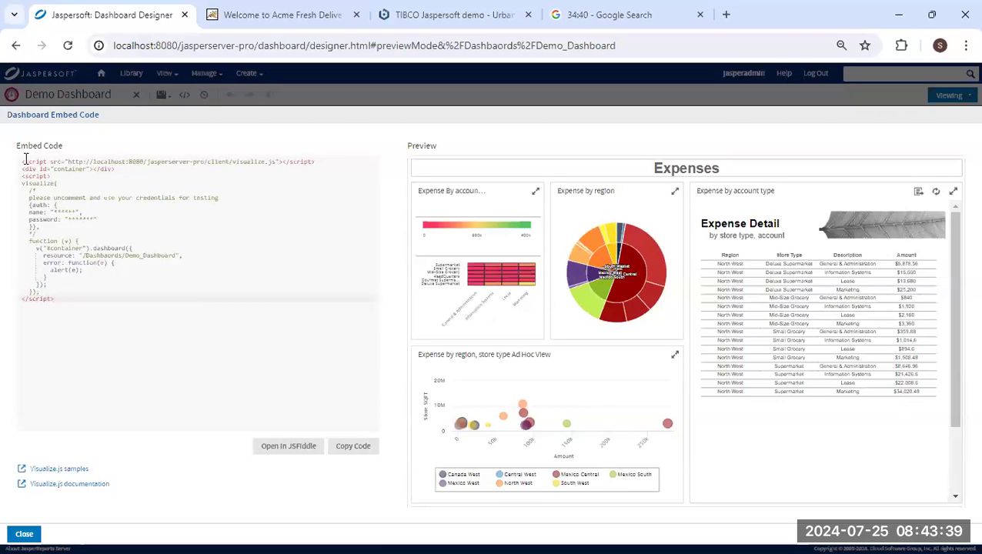
drag(21, 162, 314, 164)
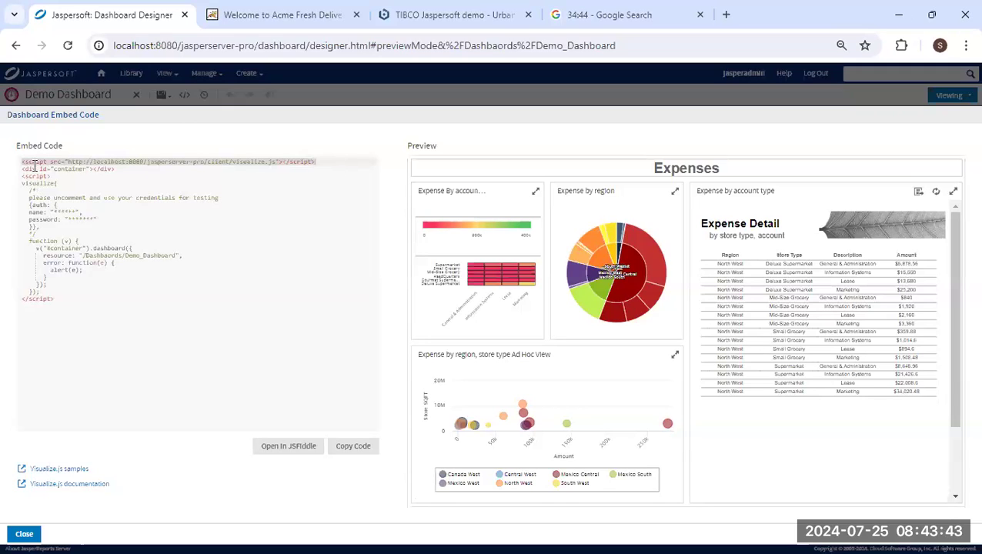
double_click(68, 169)
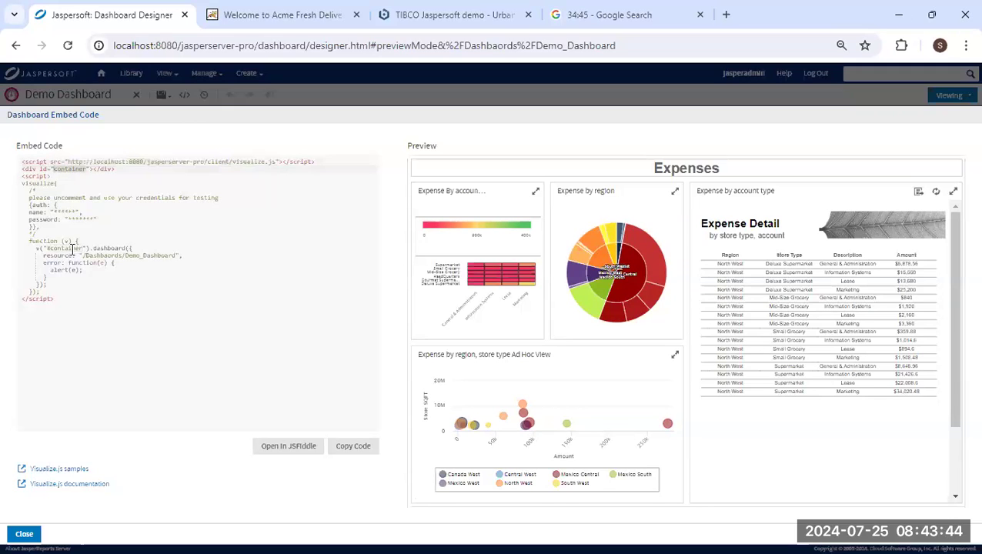
click(73, 199)
drag(81, 190, 140, 294)
click(140, 293)
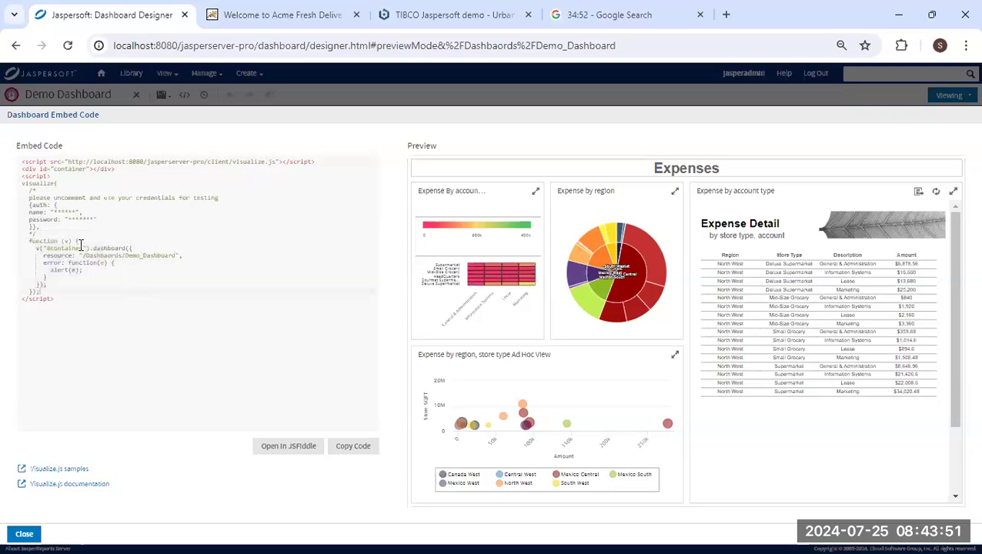
drag(80, 256, 178, 256)
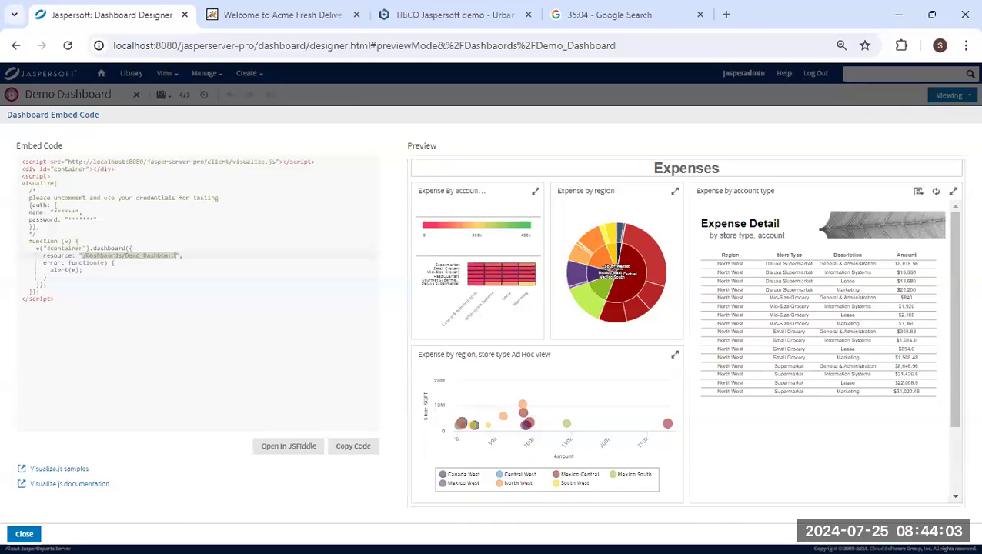
key(alt+Tab)
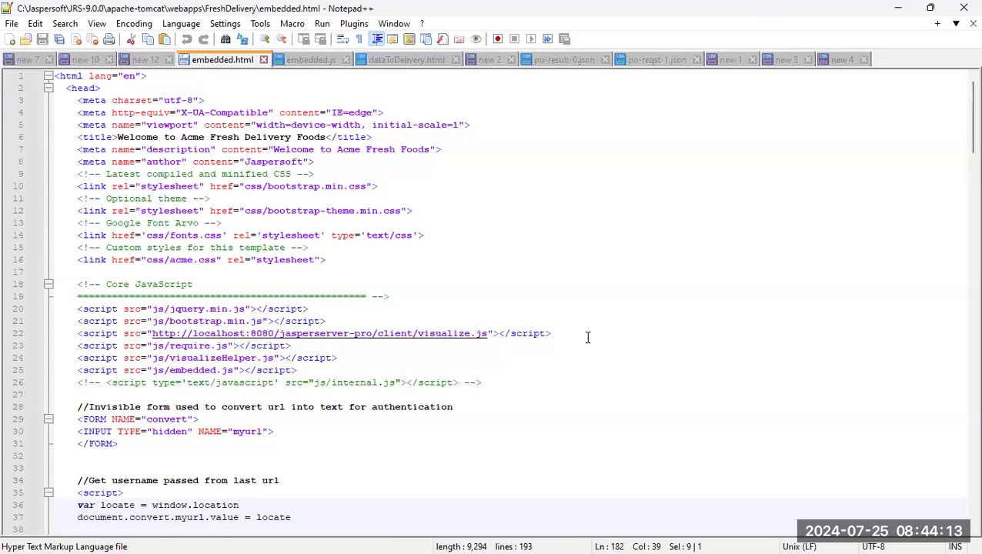
Compare the script line and container id in embedded.html, then check embedded.js's login, password and organization lines.
drag(587, 337, 591, 322)
scroll(526, 351, down, 5)
scroll(525, 351, down, 20)
scroll(499, 298, down, 10)
double_click(248, 272)
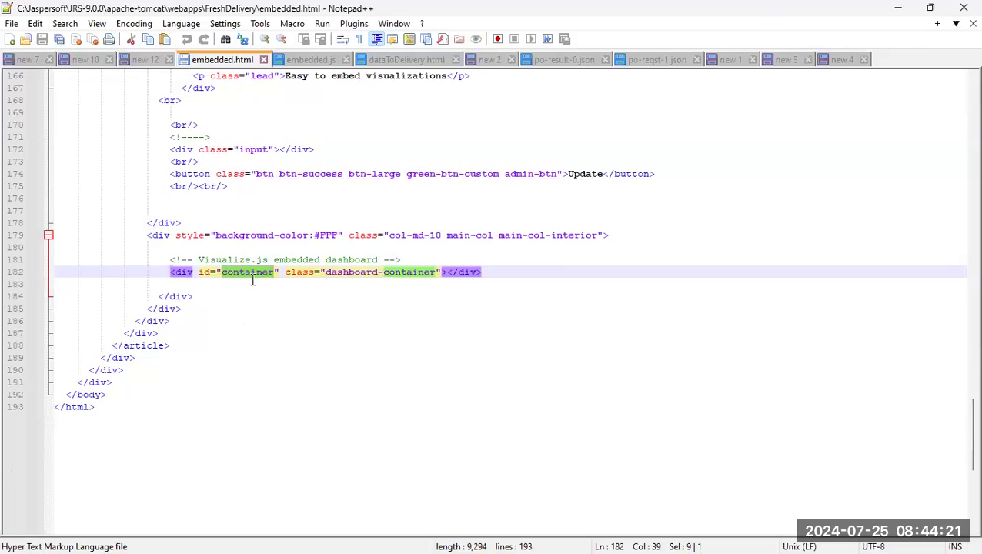
click(311, 60)
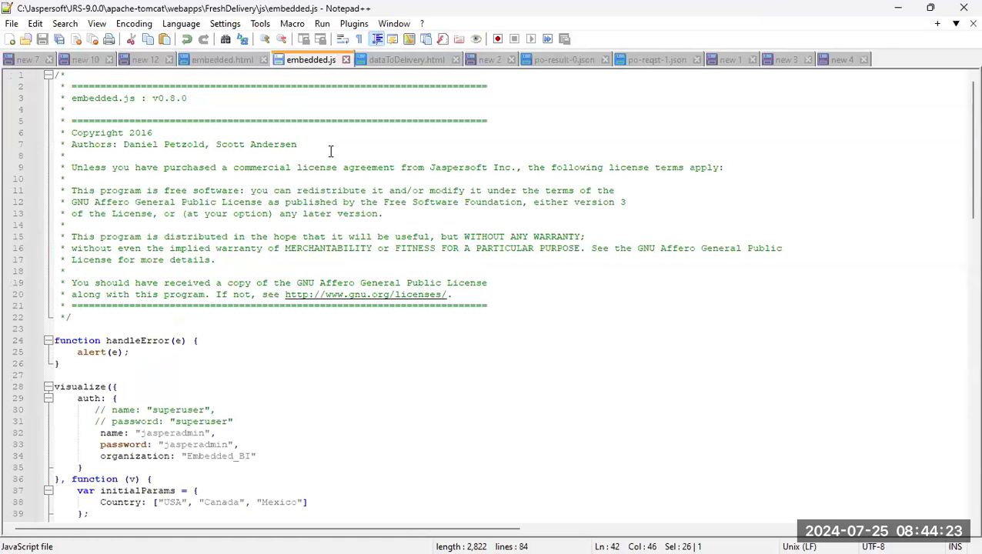
scroll(238, 328, down, 5)
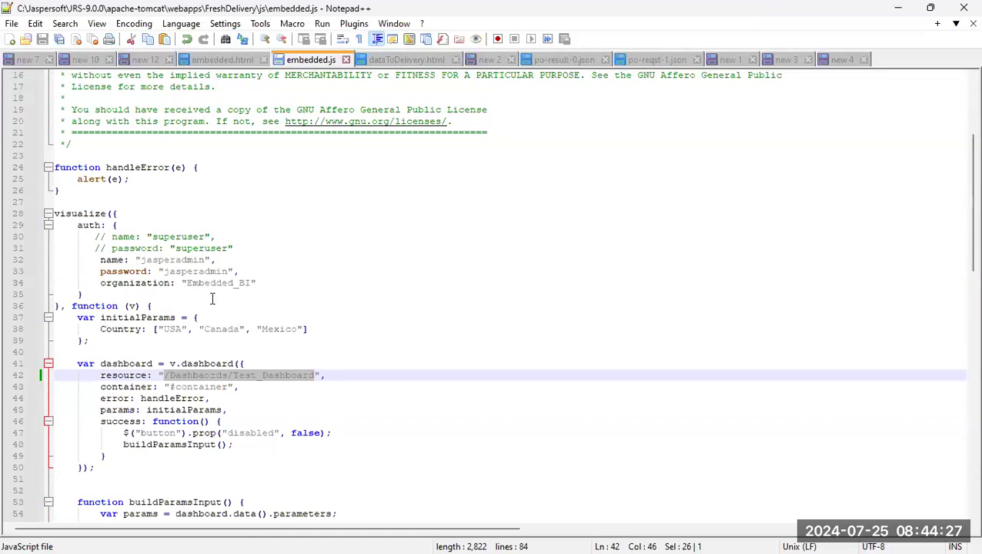
drag(254, 248, 269, 282)
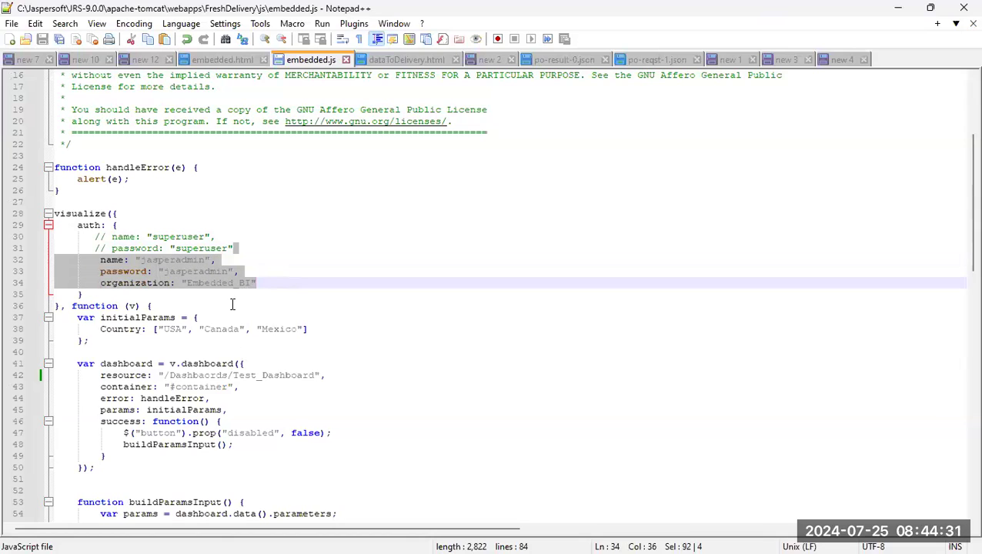
scroll(173, 288, down, 1)
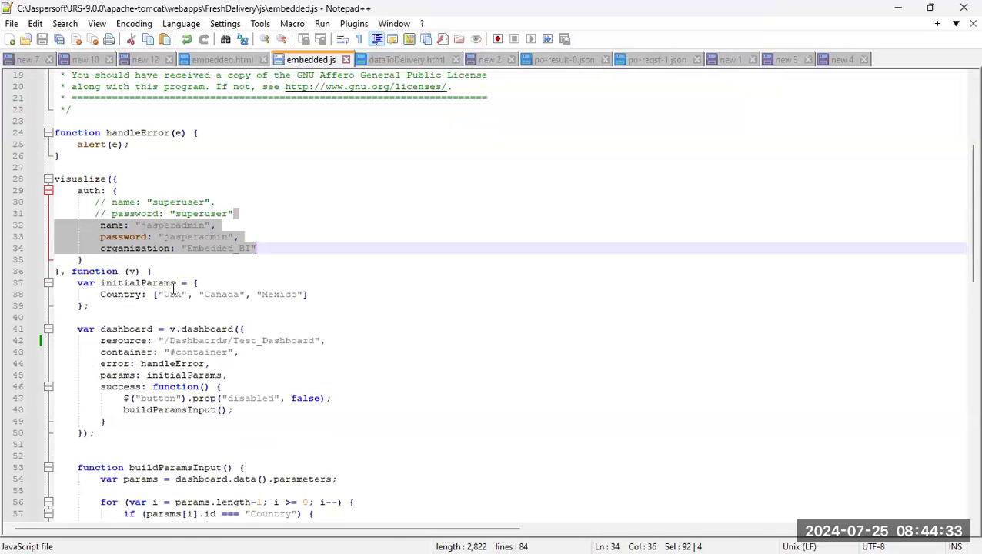
click(165, 273)
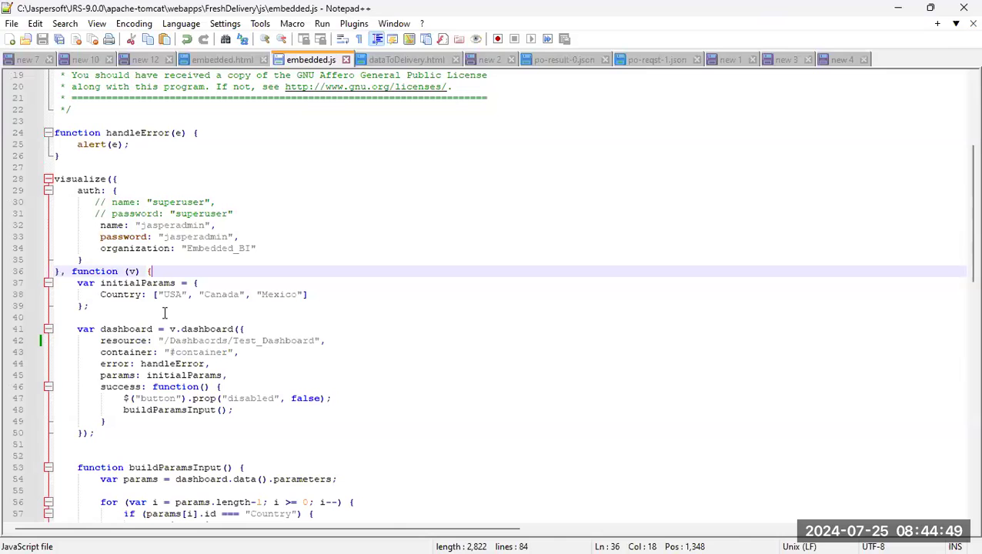
Replace the Test_Dashboard resource path on line 42 with the pasted Demo_Dashboard path and save embedded.js.
scroll(232, 313, down, 1)
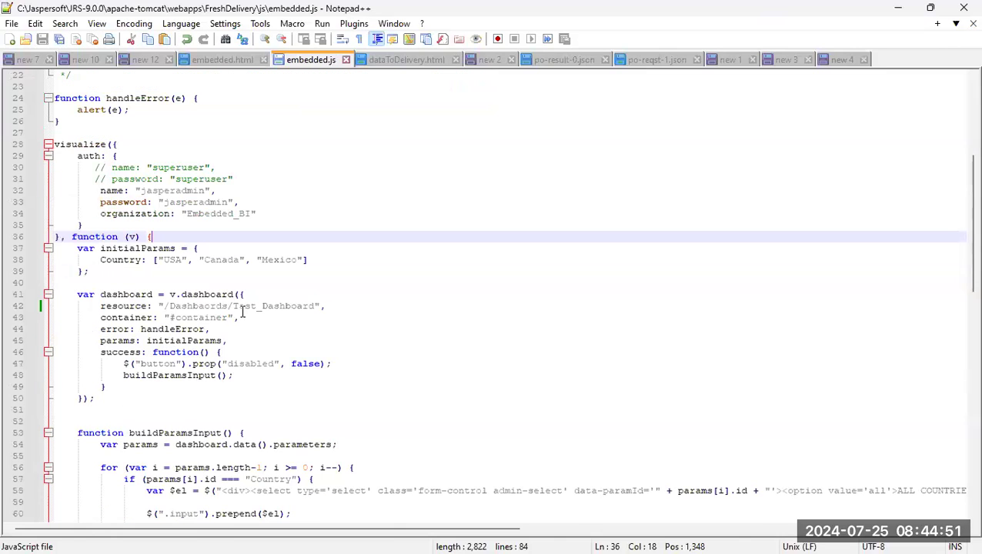
drag(165, 306, 315, 306)
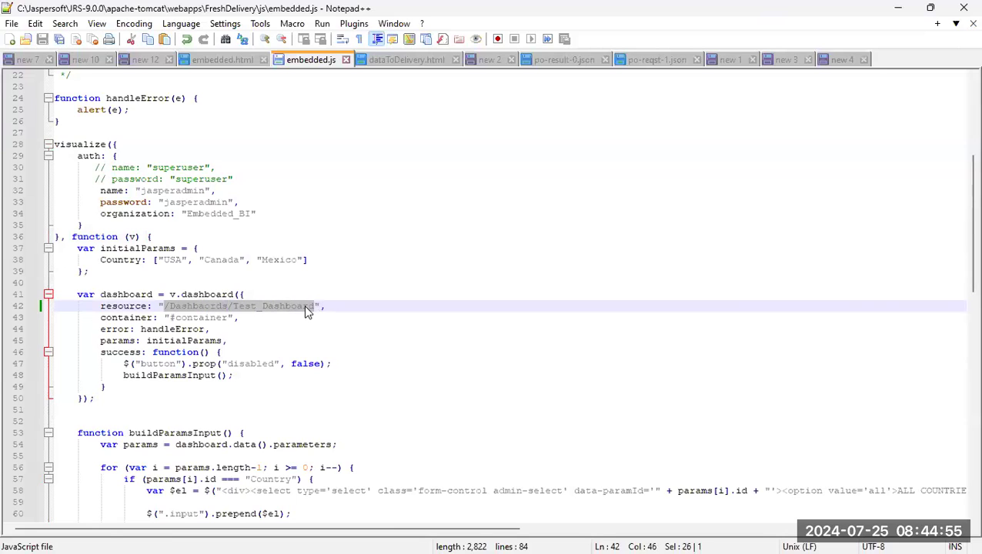
right_click(307, 306)
click(344, 267)
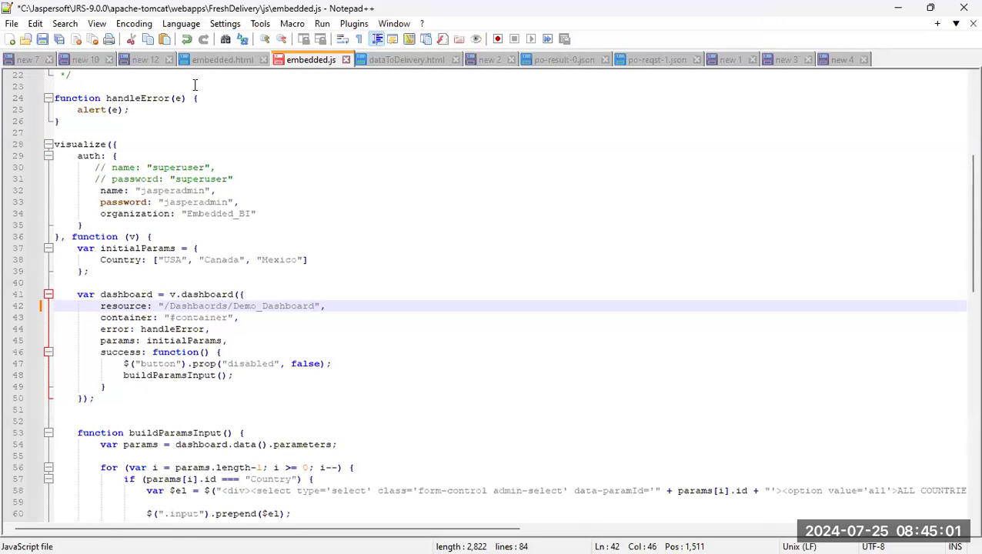
click(42, 39)
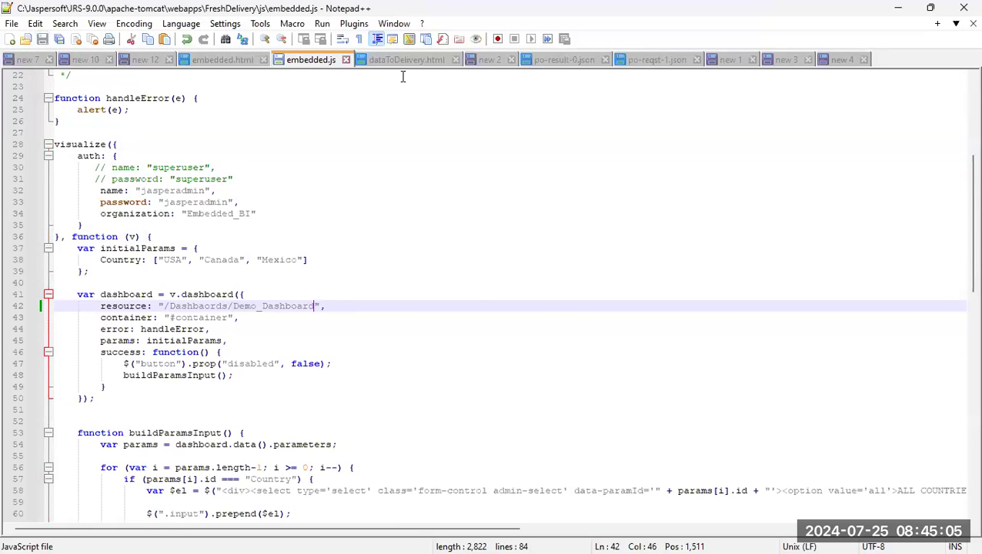
click(244, 62)
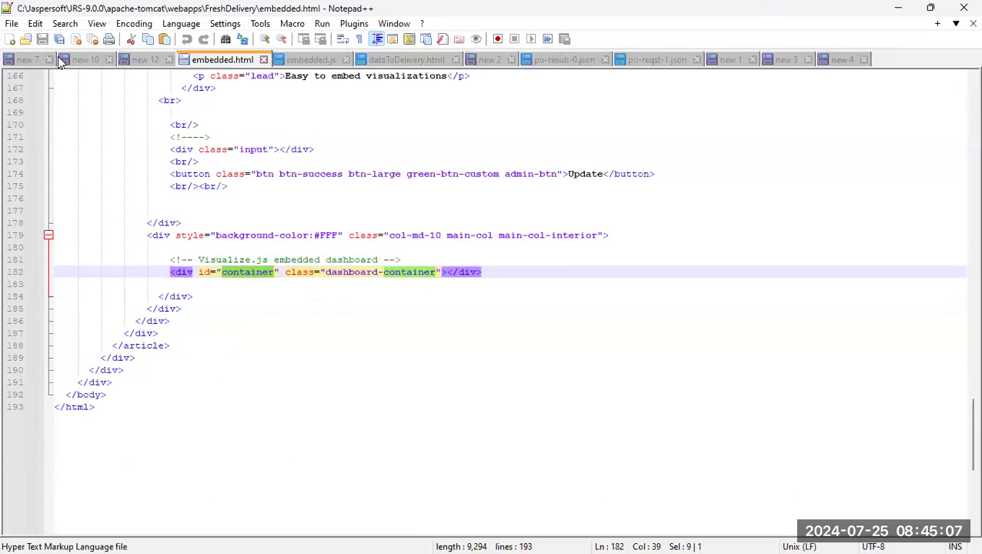
click(897, 10)
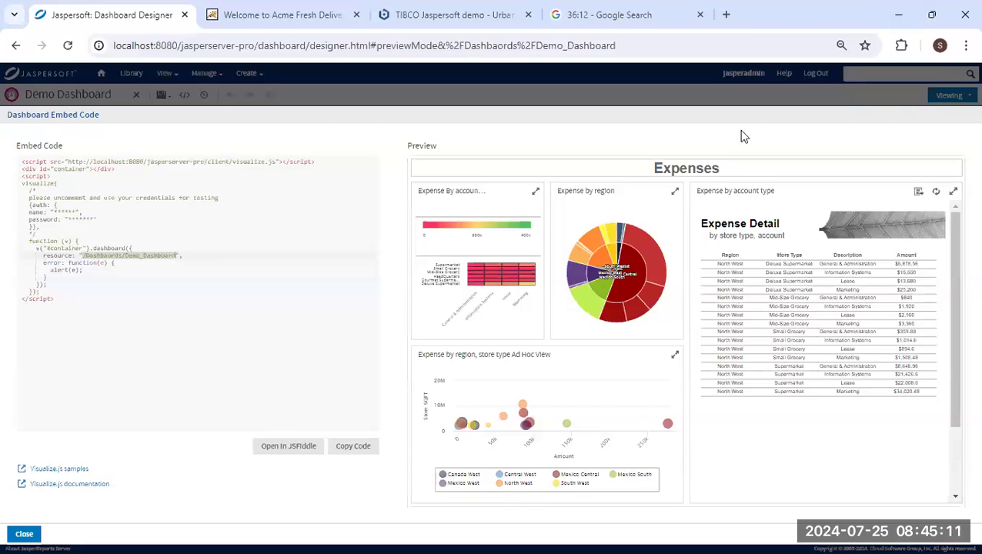
Reload the Acme Fresh Delivery page and show the embedded dashboard for USA.
click(264, 17)
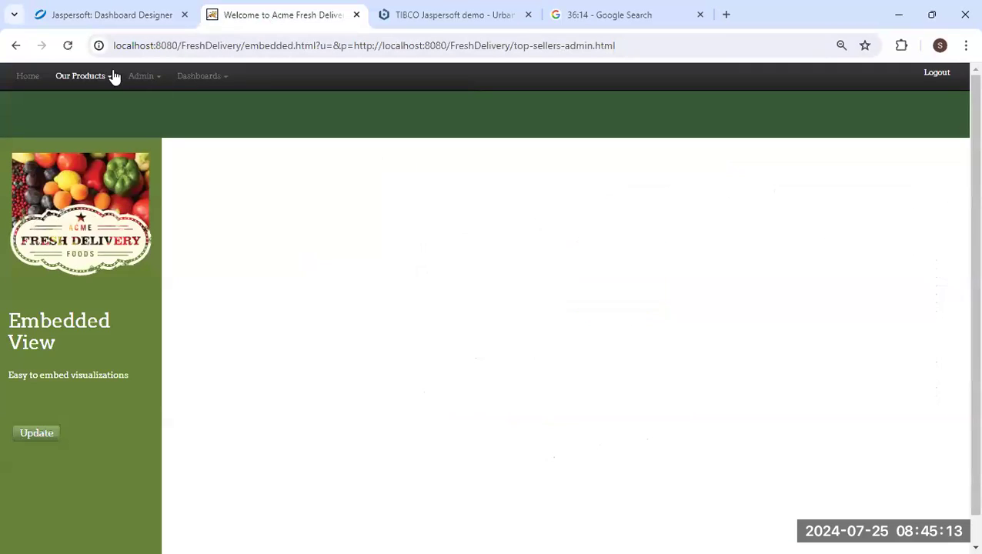
click(72, 51)
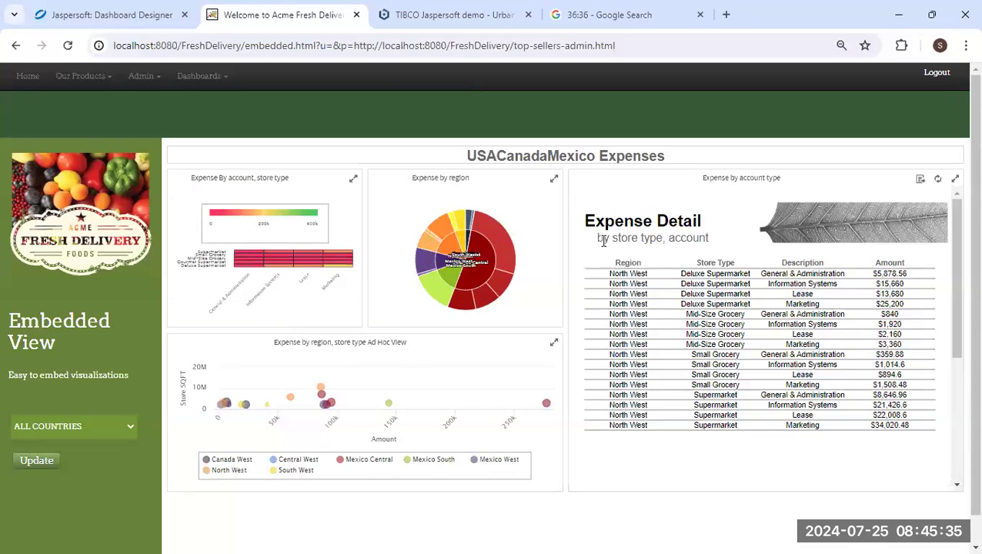
click(117, 428)
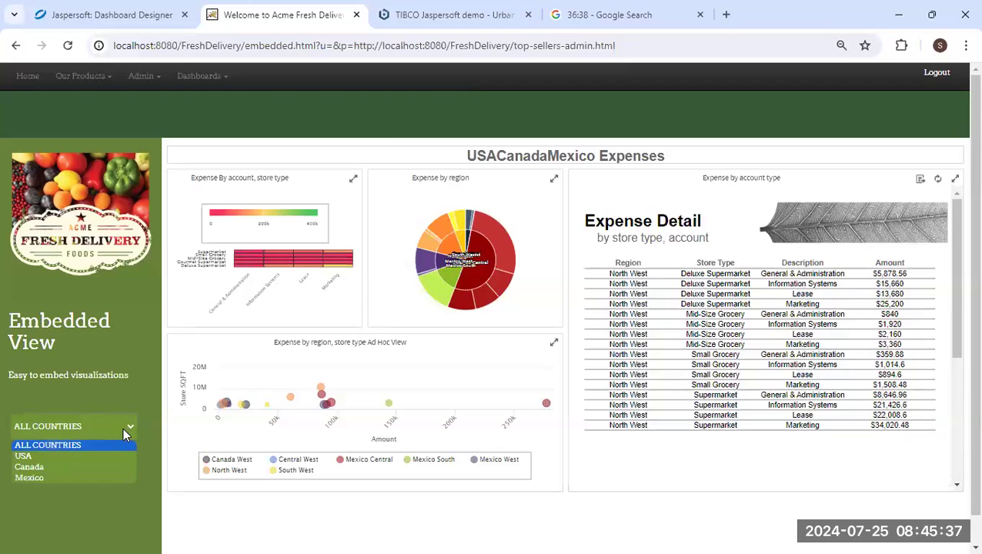
click(88, 453)
click(23, 461)
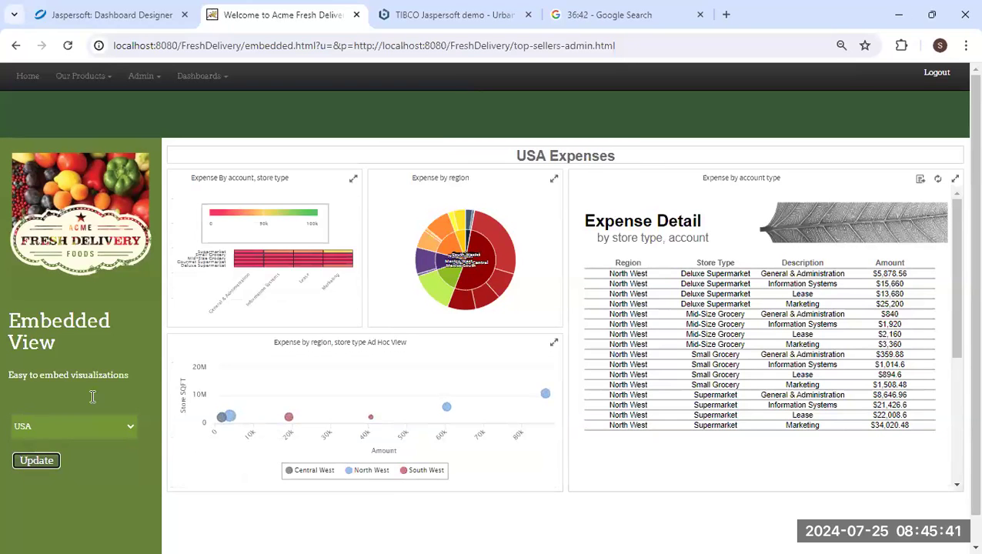
Narrow Expense Detail to Mexico South, export it as PDF, and open the download.
click(353, 179)
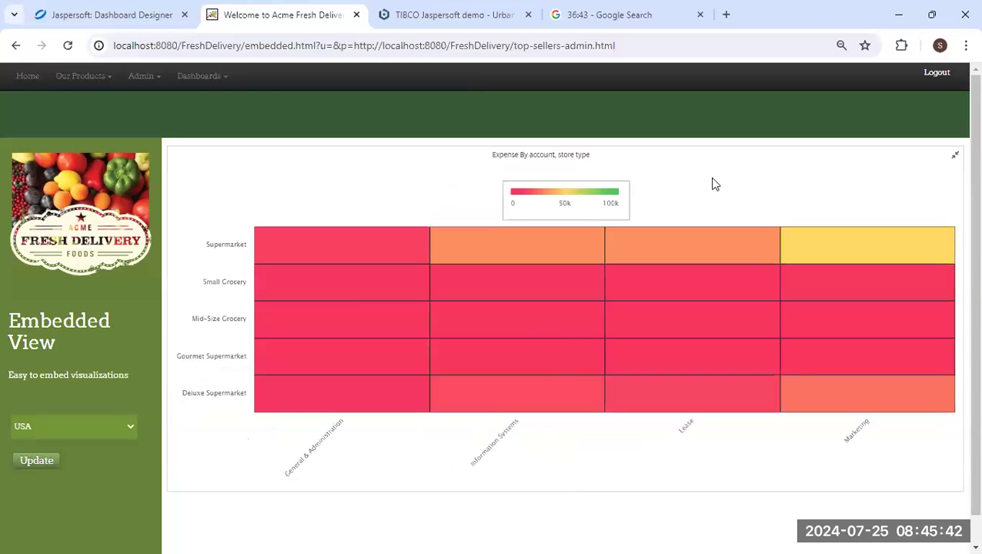
click(955, 155)
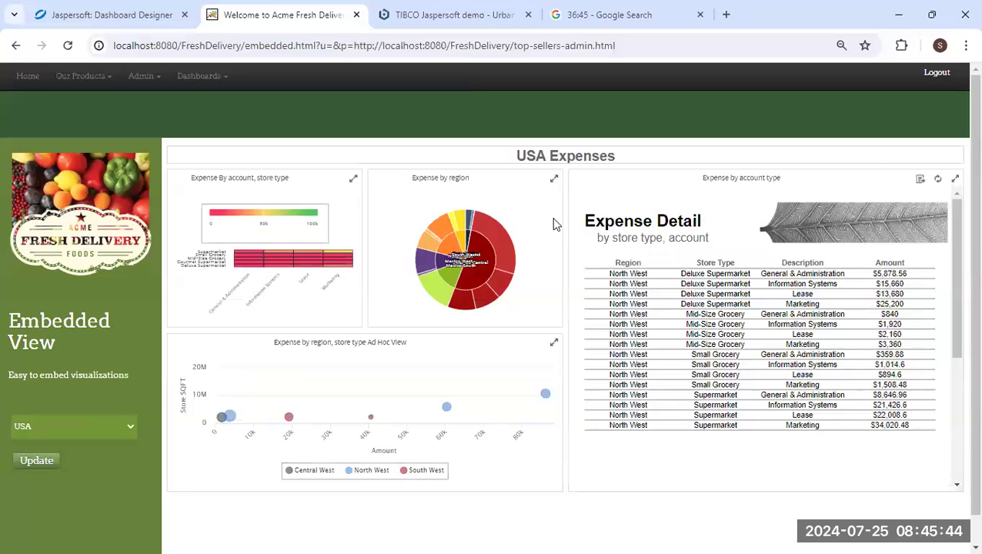
click(477, 265)
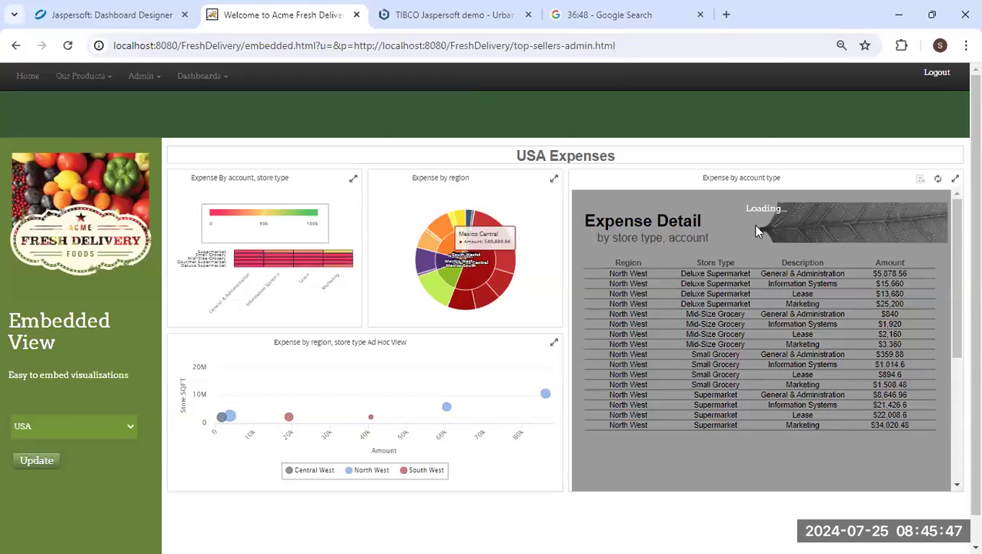
click(454, 283)
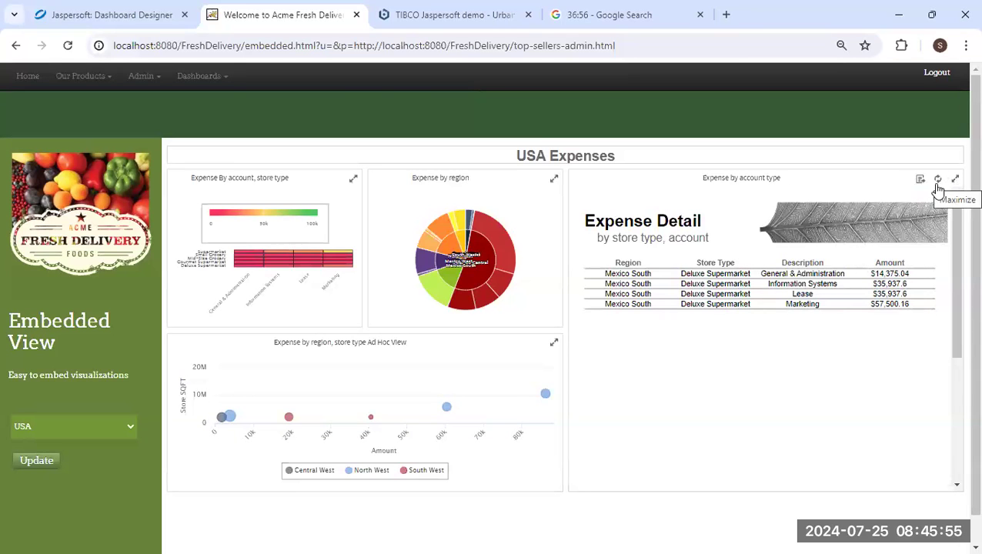
mouse_move(916, 183)
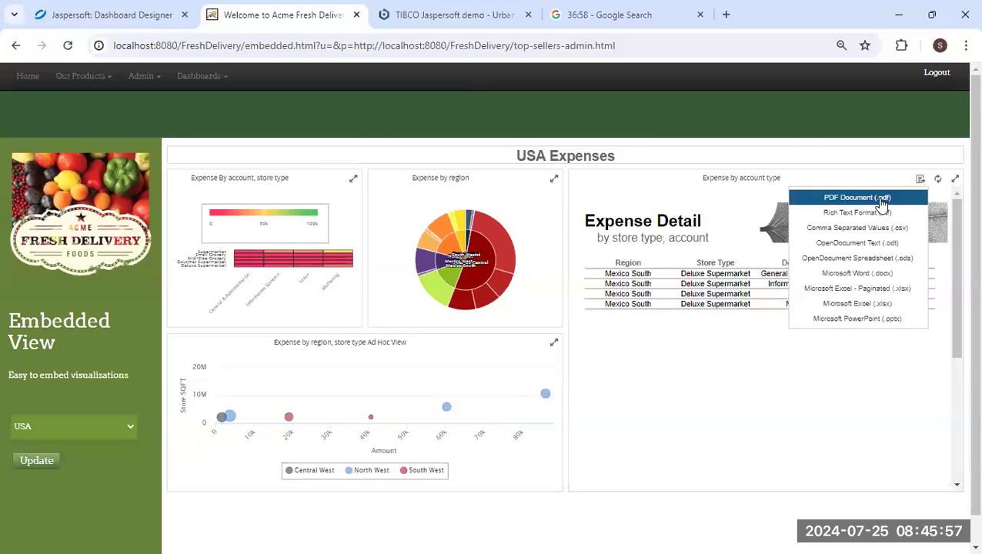
click(881, 200)
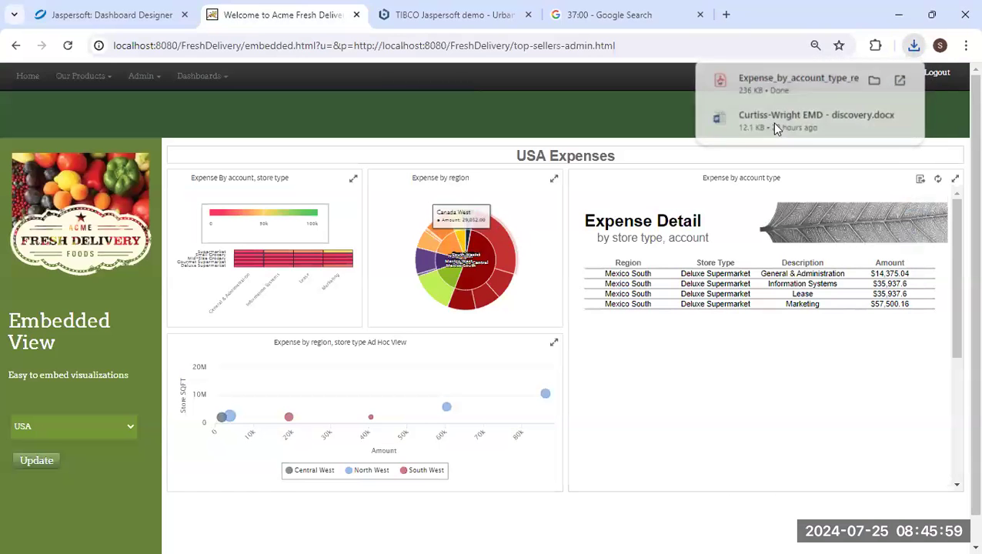
click(777, 83)
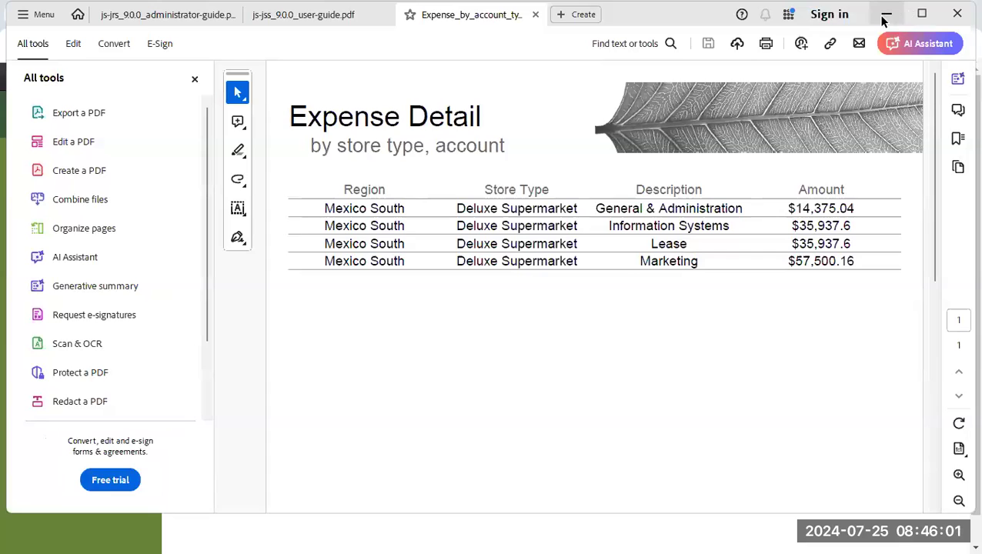
Minimize the exported Expense Detail PDF and go to the stopwatch tab.
click(885, 15)
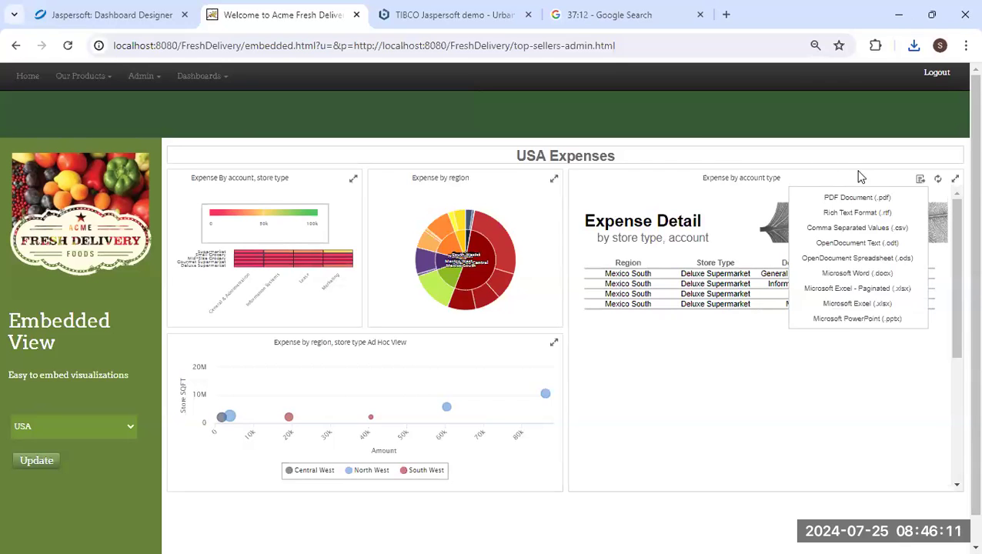
click(609, 23)
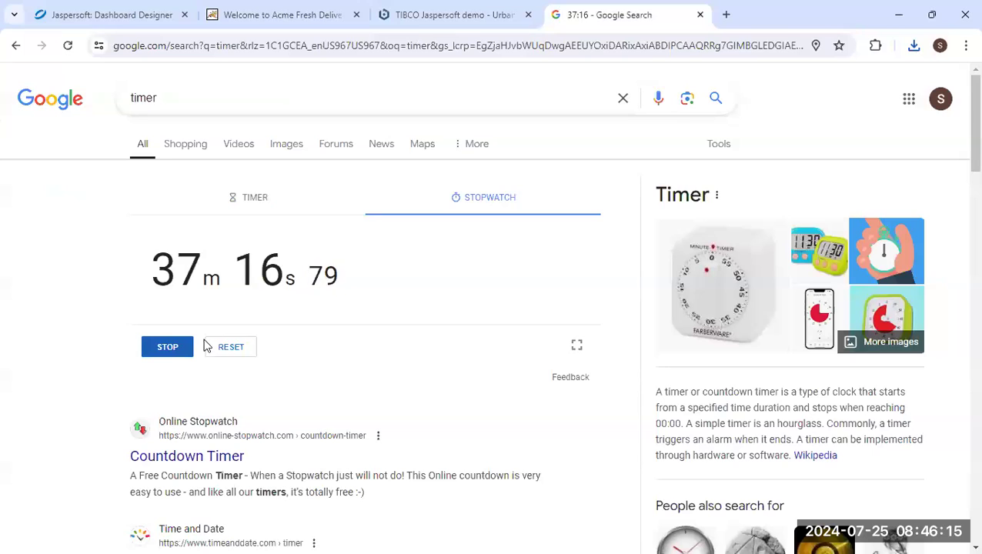
Stop the stopwatch at 37m 17s and advance the presentation to the 'How did we do?' slide.
click(171, 348)
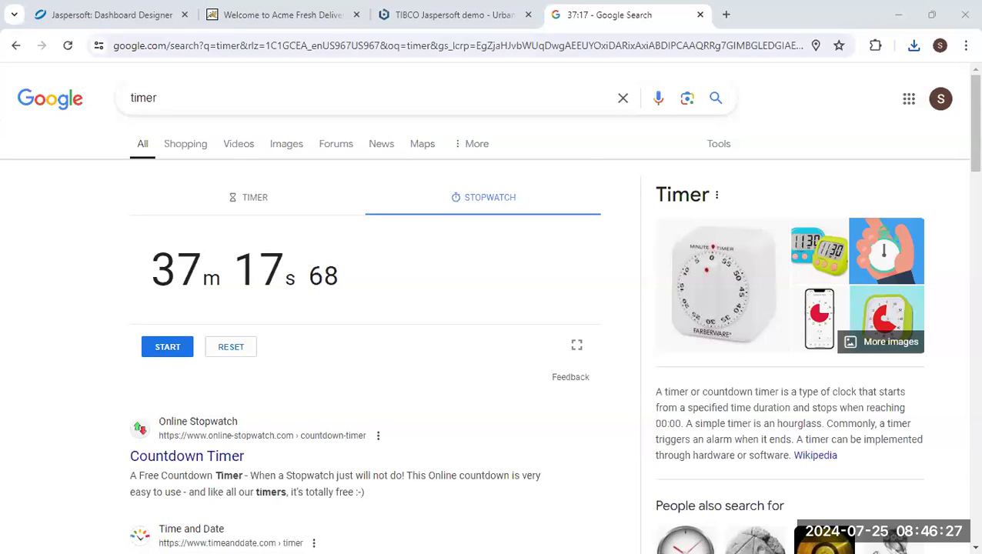
key(alt+Tab)
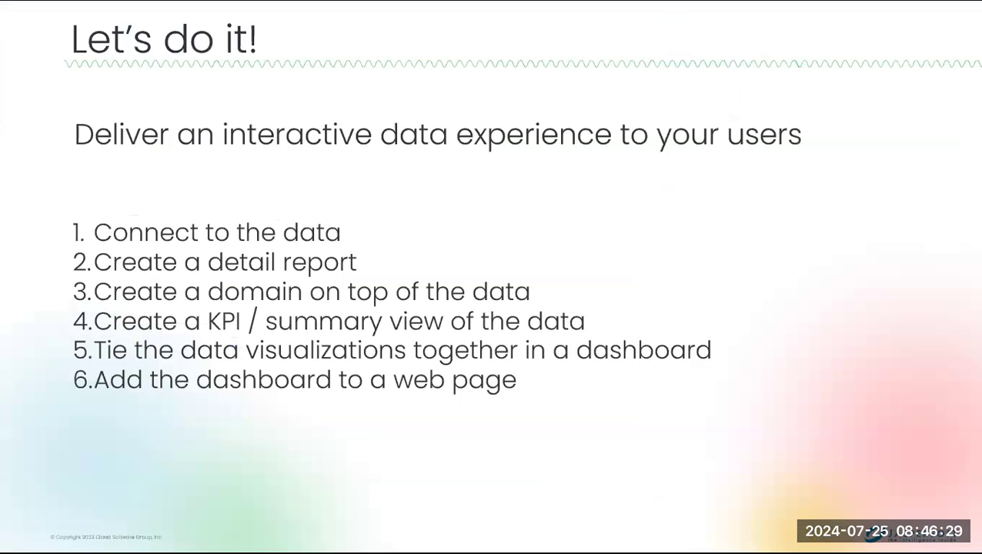
click(562, 385)
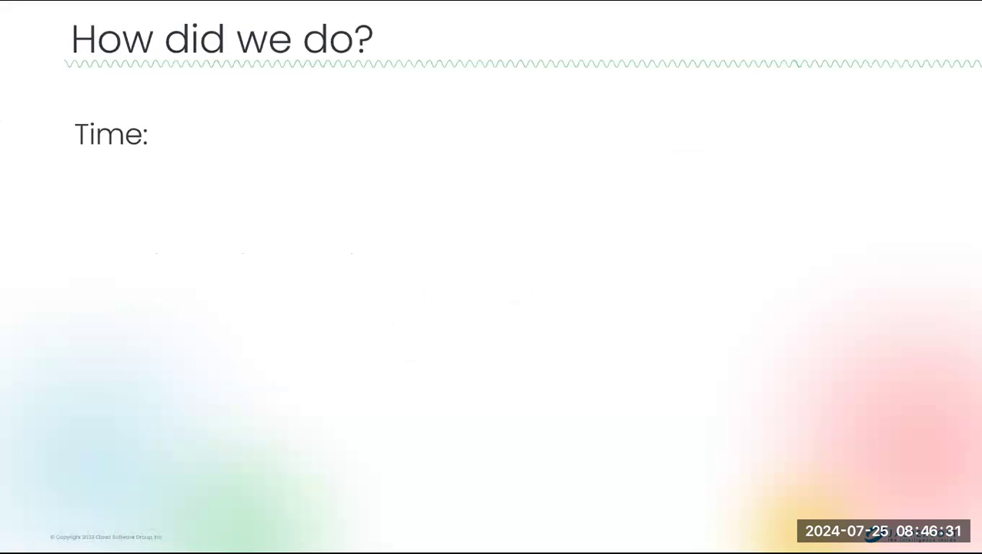
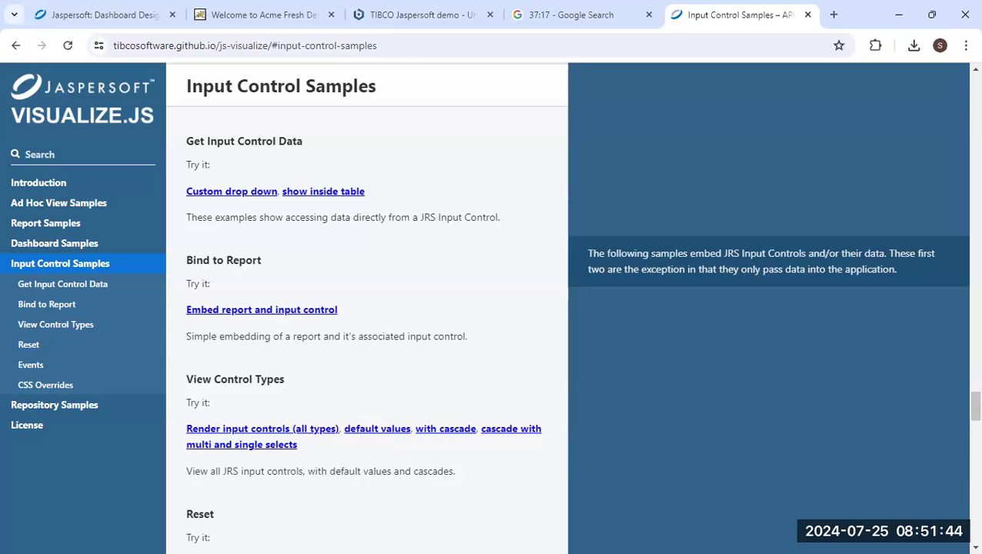
Leave the Visualize.js Input Control Samples page and switch to Jaspersoft Studio.
key(alt+Tab)
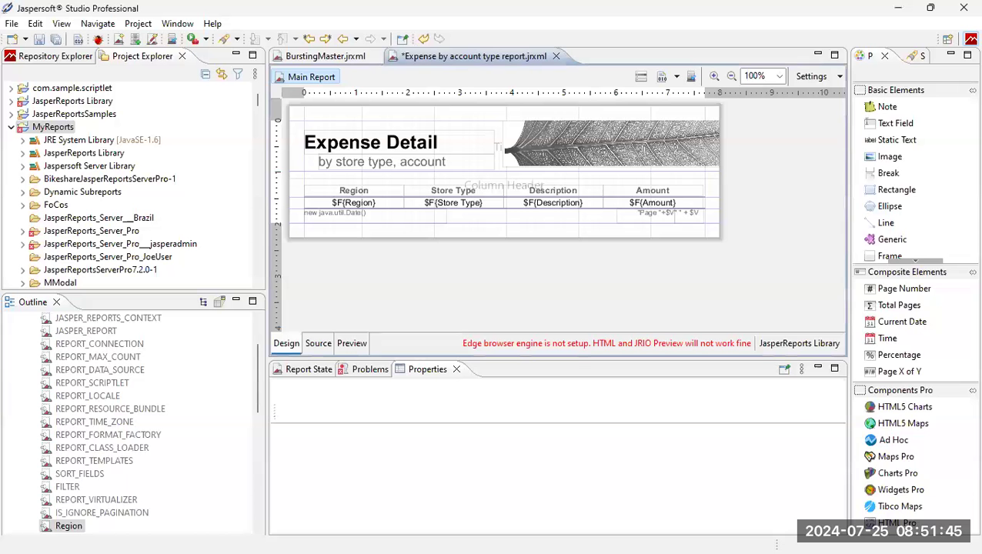
Show the repository's Data Adapters, pointing out HSO JSON and JSON Data Adapter, then return to Chrome.
click(74, 57)
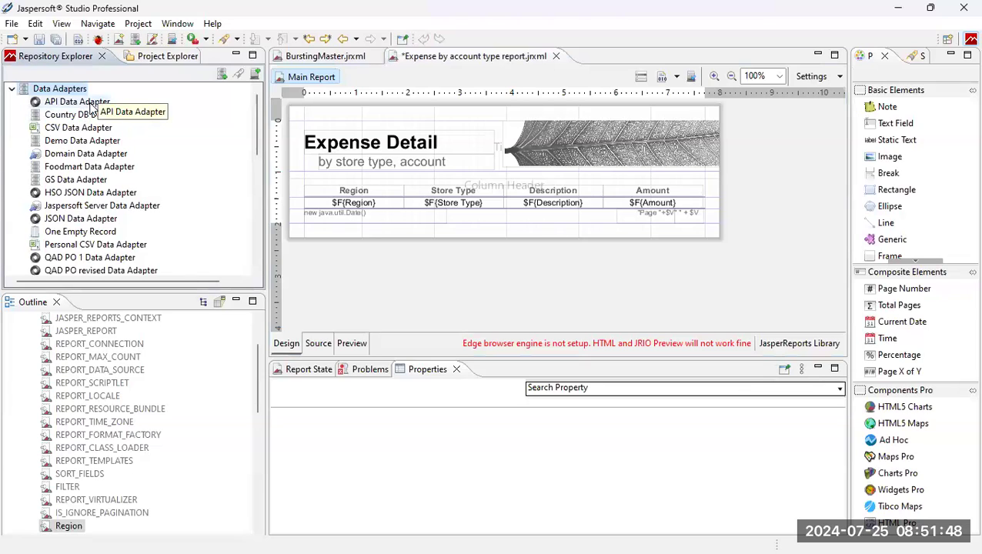
click(119, 193)
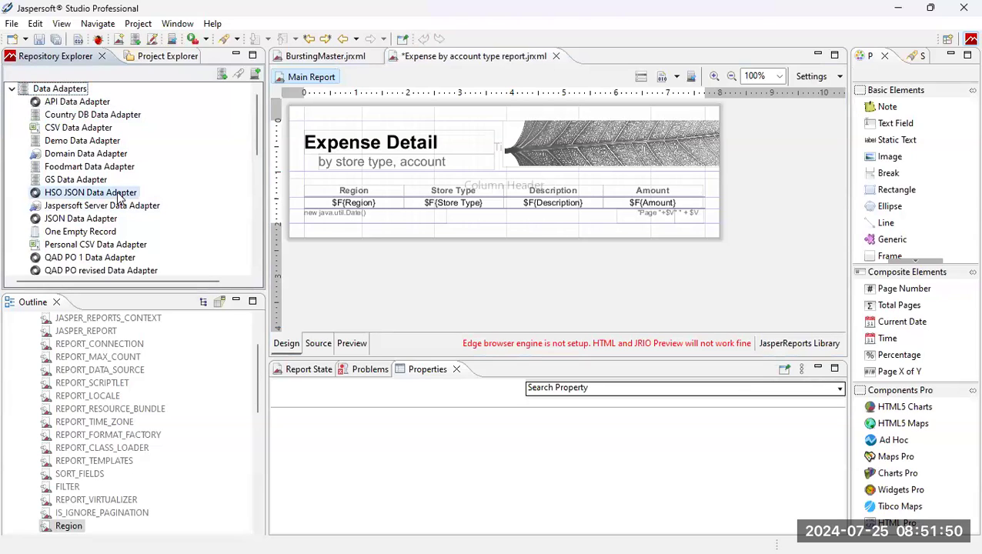
click(104, 220)
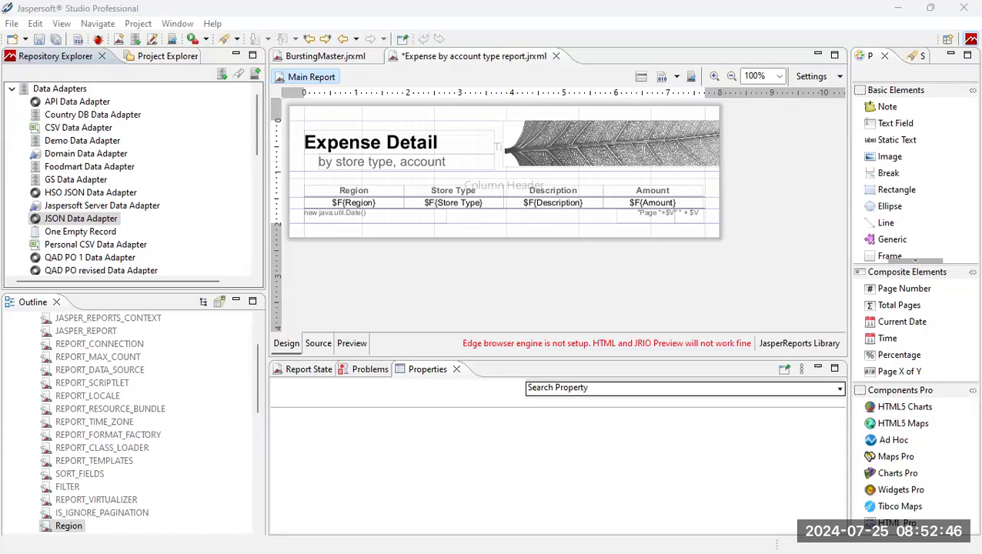
key(alt+Tab)
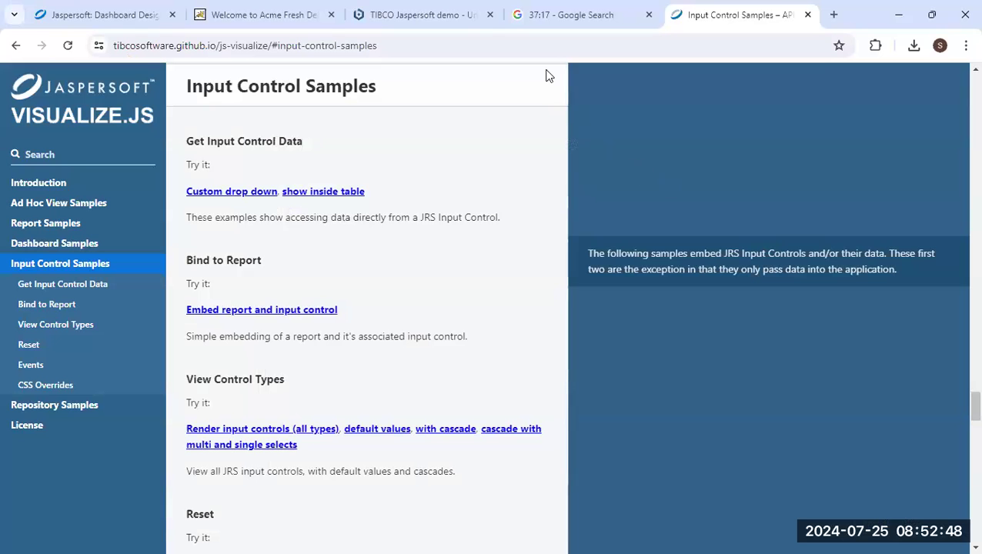
Dismiss the Demo Dashboard embed code, close the dashboard, and select the Domains folder.
click(108, 15)
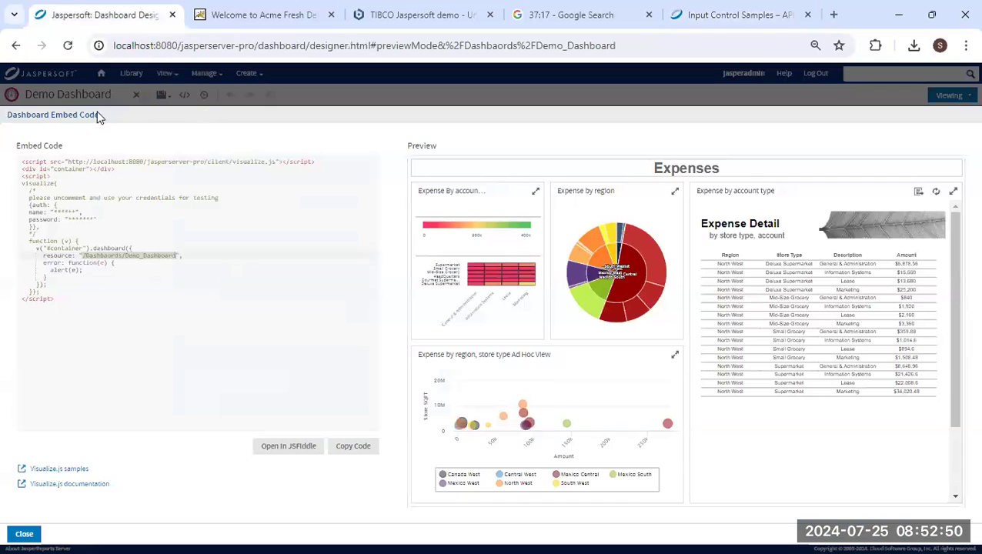
click(22, 532)
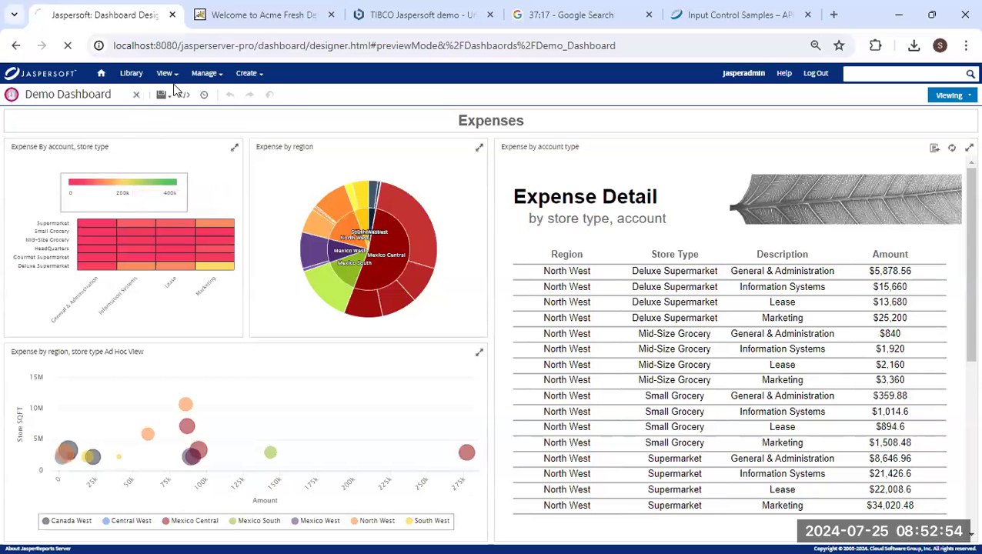
click(136, 93)
mouse_move(164, 77)
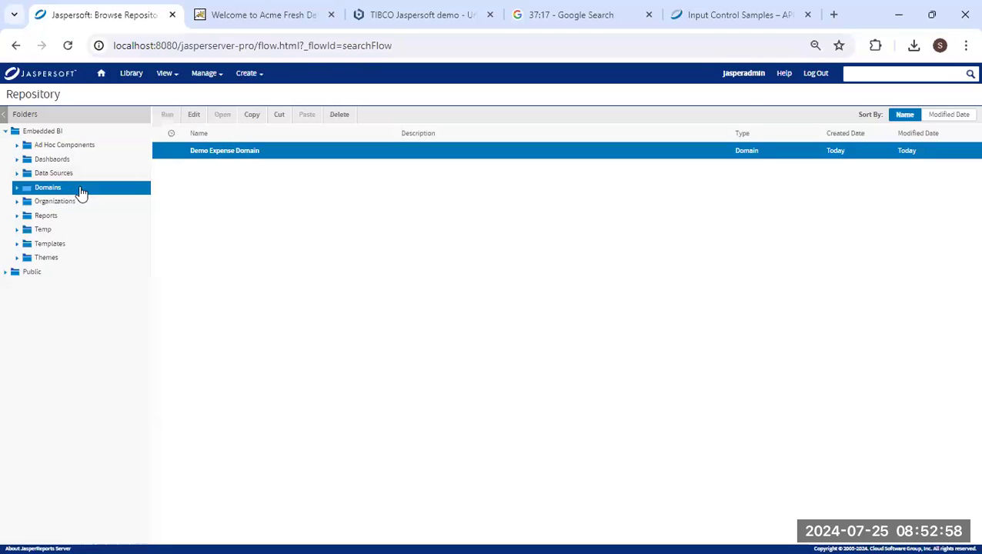
Edit the Demo Expense Domain and show its Locales page.
right_click(210, 153)
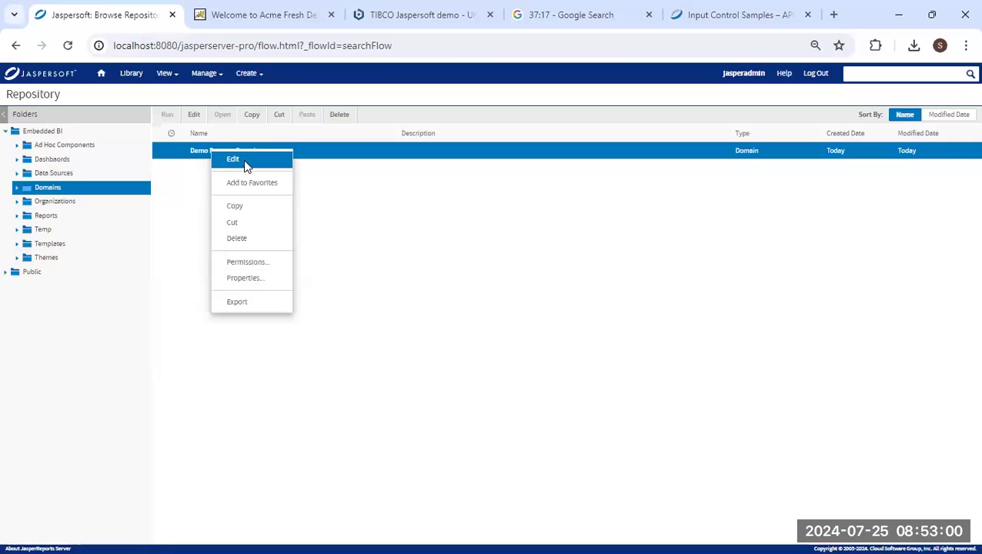
click(243, 163)
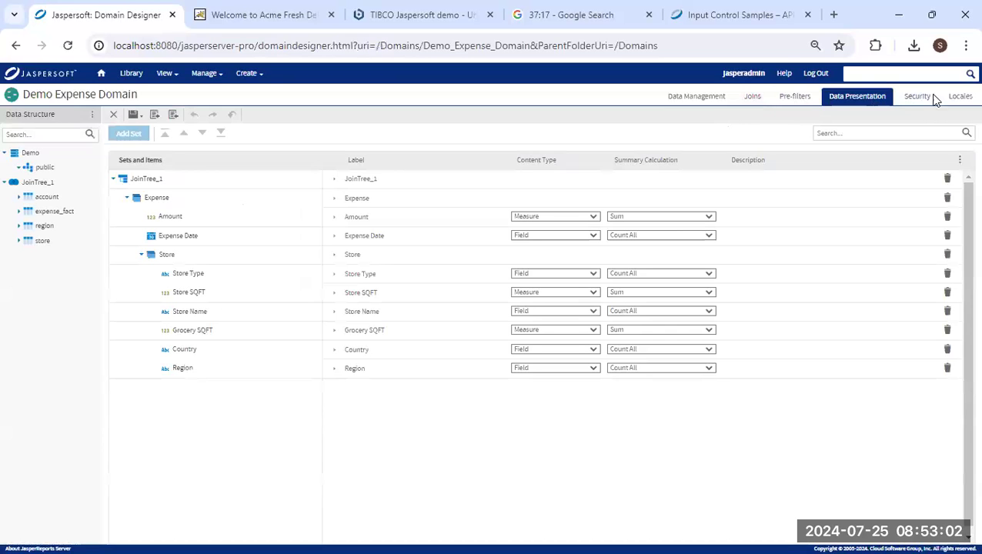
click(961, 97)
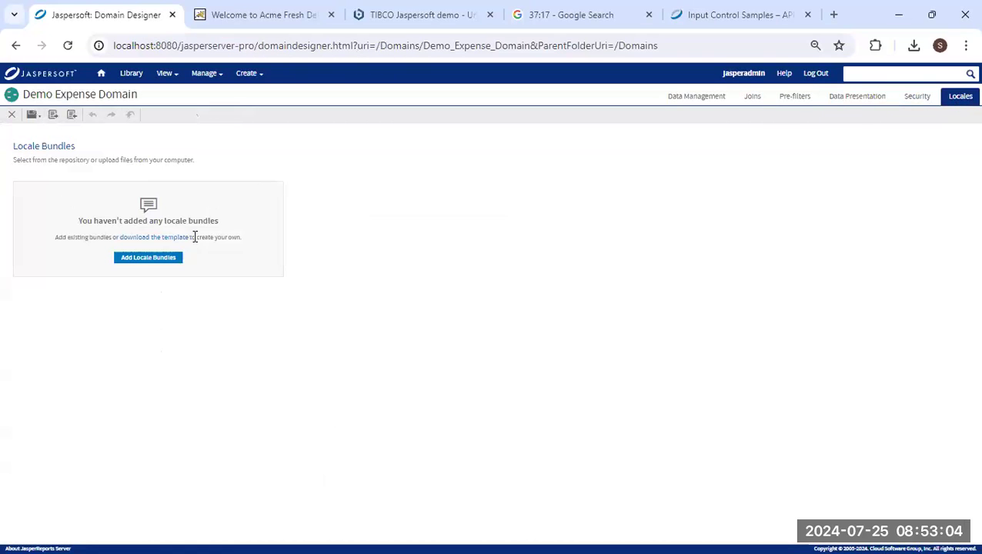
Preview the Add Locale Bundles and template download dialogs, cancelling both without adding bundles.
click(158, 262)
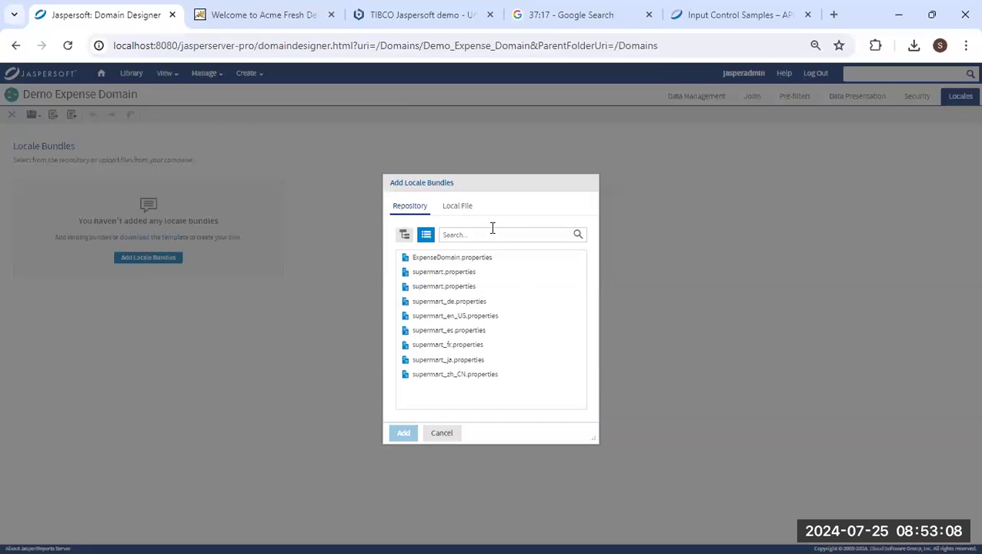
click(442, 433)
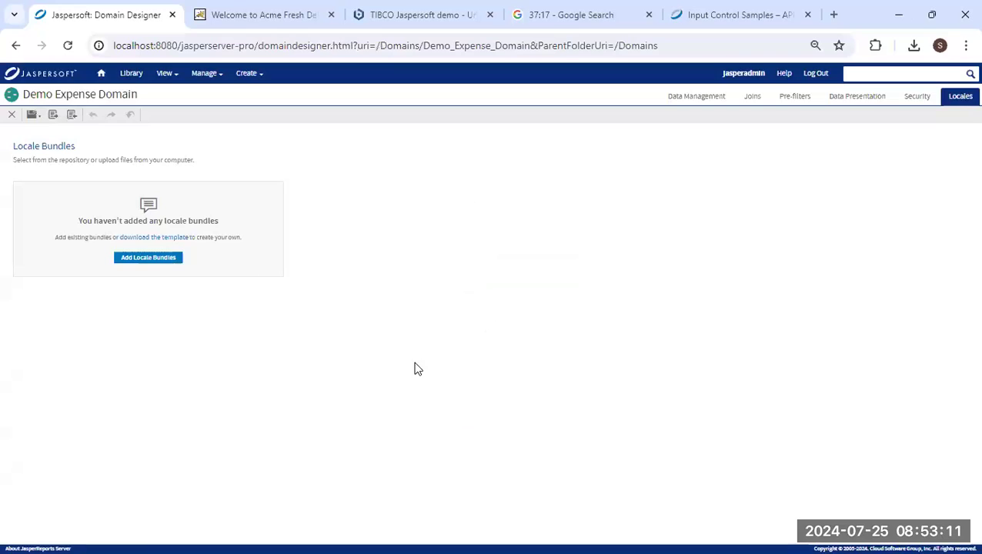
click(148, 241)
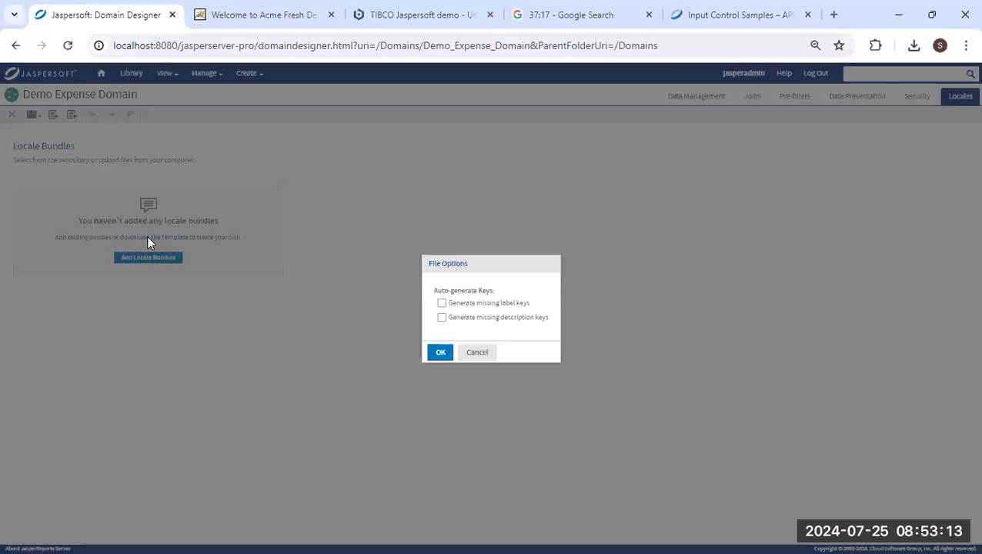
click(474, 353)
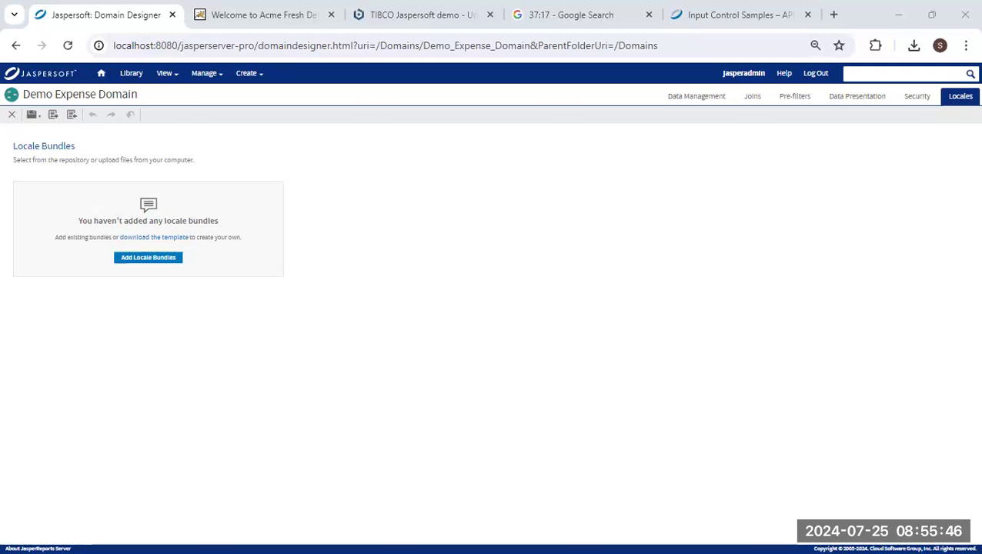
Switch to the closing Jaspersoft slide with the jaspersoft.com/contact-us feedback address.
key(alt+Tab)
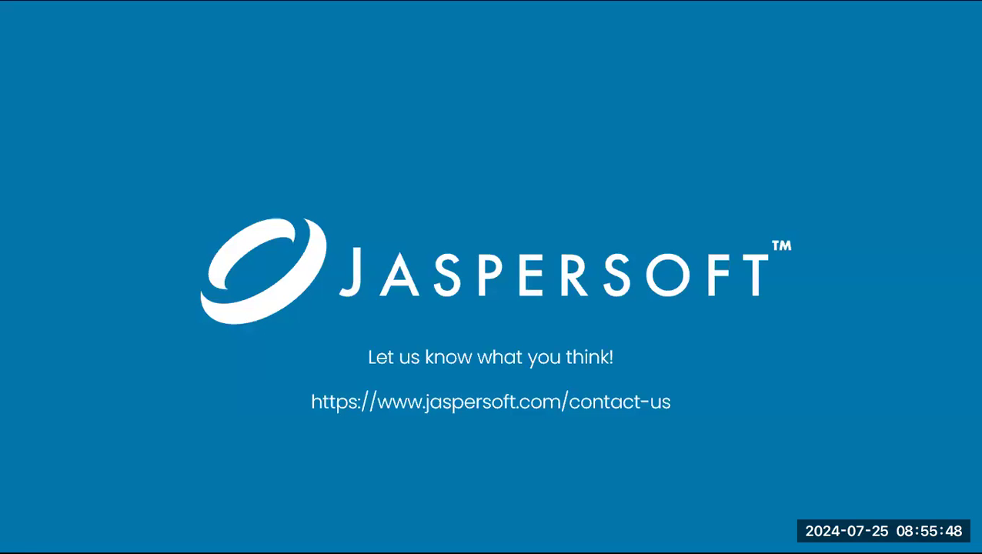